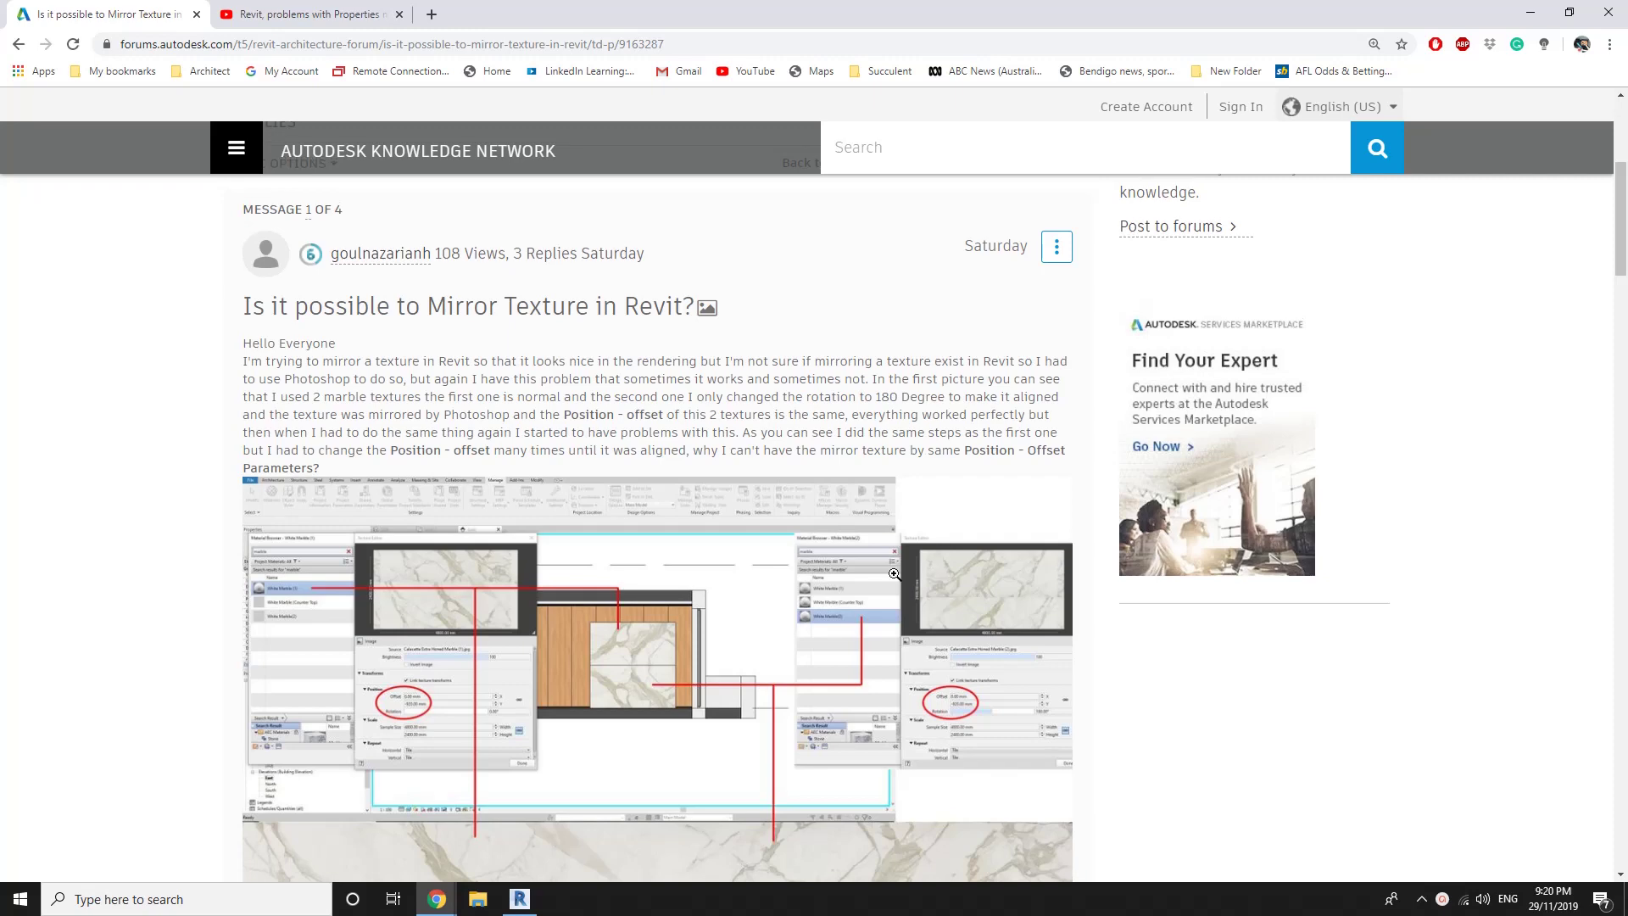
Scroll the forum thread to Message 4's mirrored marble image, then start a Windows search
{"action": "scroll", "coordinate": [665, 545], "scroll_direction": "down", "scroll_amount": 3}
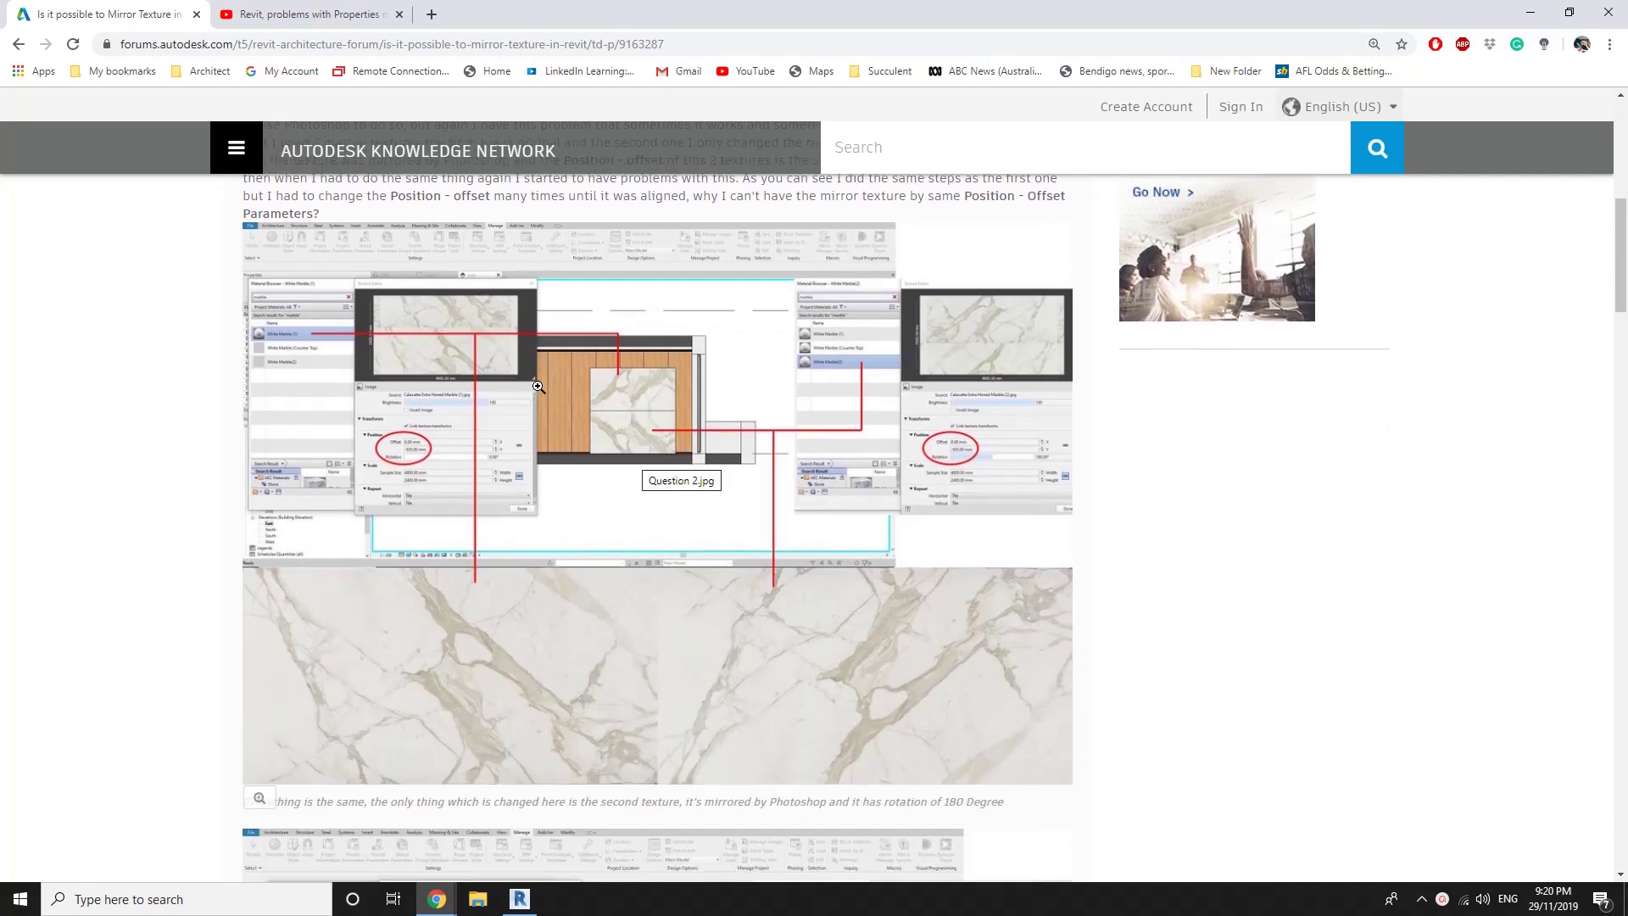
{"action": "scroll", "coordinate": [621, 407], "scroll_direction": "down", "scroll_amount": 4}
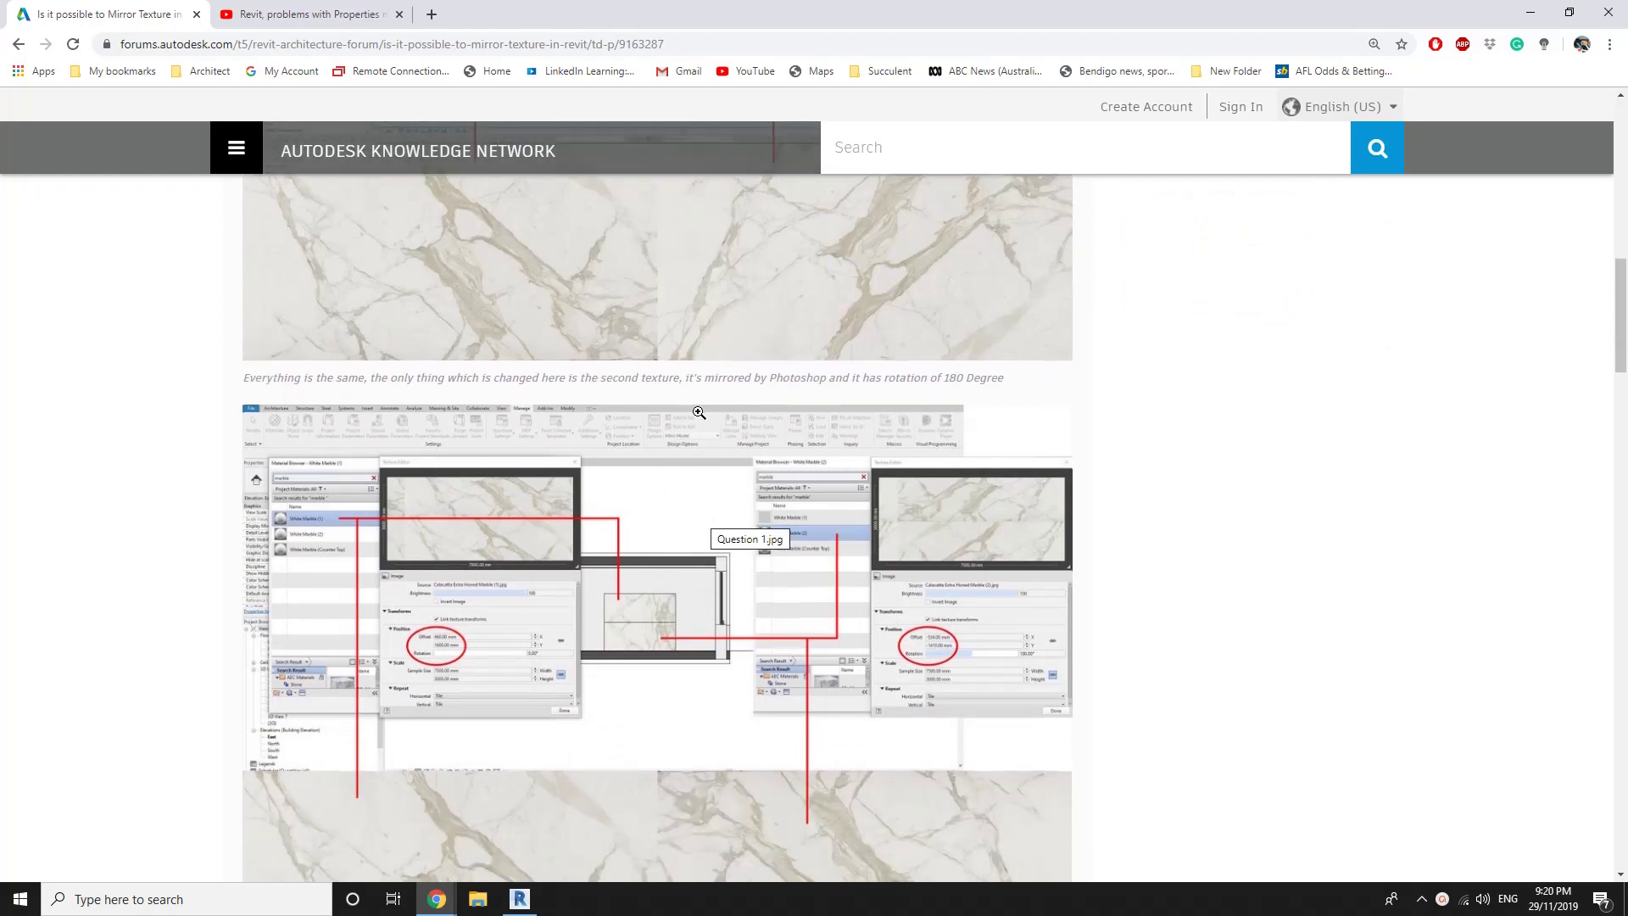
{"action": "scroll", "coordinate": [695, 423], "scroll_direction": "down", "scroll_amount": 5}
{"action": "scroll", "coordinate": [695, 424], "scroll_direction": "down", "scroll_amount": 5}
{"action": "scroll", "coordinate": [695, 423], "scroll_direction": "down", "scroll_amount": 5}
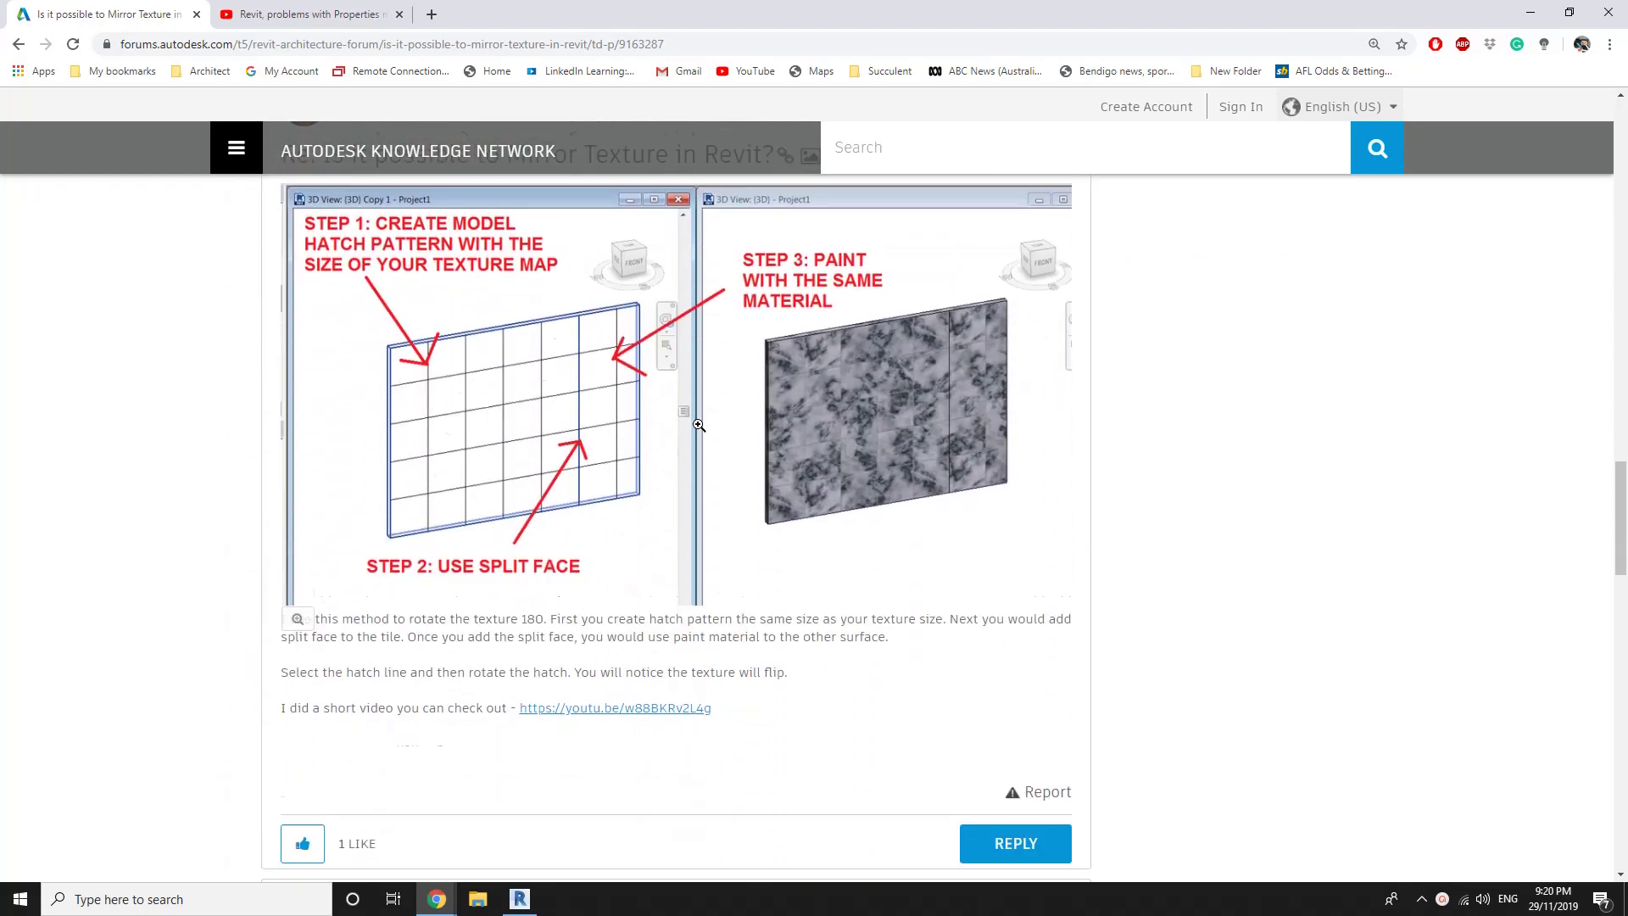
{"action": "scroll", "coordinate": [696, 424], "scroll_direction": "down", "scroll_amount": 5}
{"action": "scroll", "coordinate": [696, 424], "scroll_direction": "down", "scroll_amount": 4}
{"action": "scroll", "coordinate": [644, 390], "scroll_direction": "up", "scroll_amount": 1}
{"action": "scroll", "coordinate": [585, 347], "scroll_direction": "up", "scroll_amount": 1}
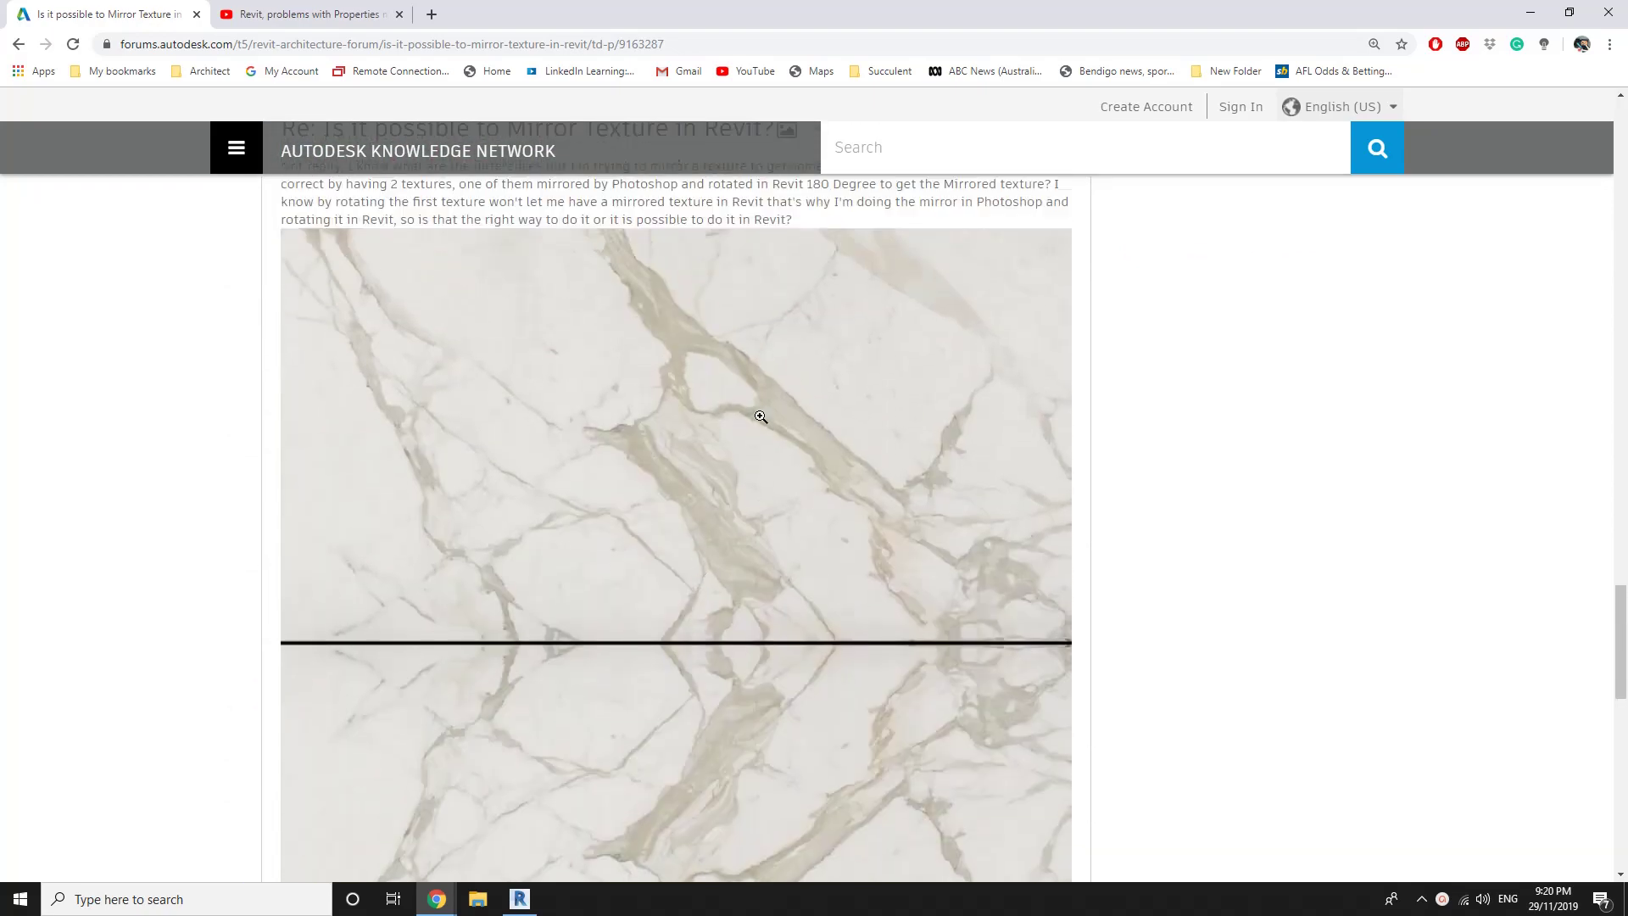
{"action": "scroll", "coordinate": [520, 308], "scroll_direction": "up", "scroll_amount": 1}
{"action": "scroll", "coordinate": [603, 389], "scroll_direction": "down", "scroll_amount": 2}
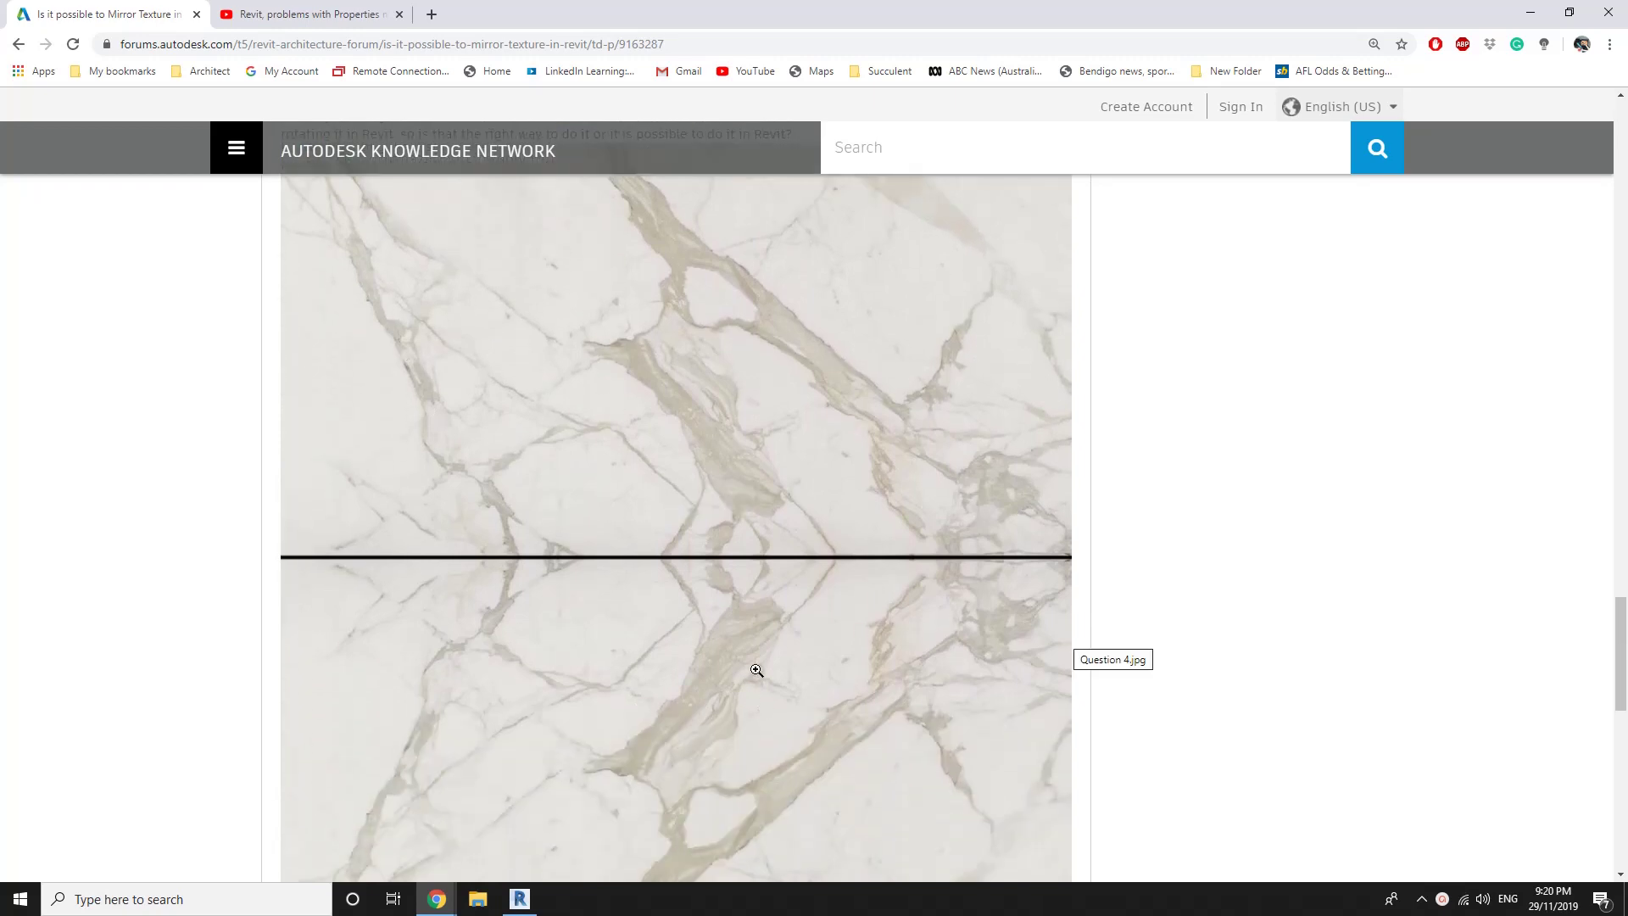
{"action": "scroll", "coordinate": [756, 669], "scroll_direction": "up", "scroll_amount": 2}
{"action": "key", "text": "super"}
Capture the forum's marble texture image with Snipping Tool
{"action": "type", "text": "s"}
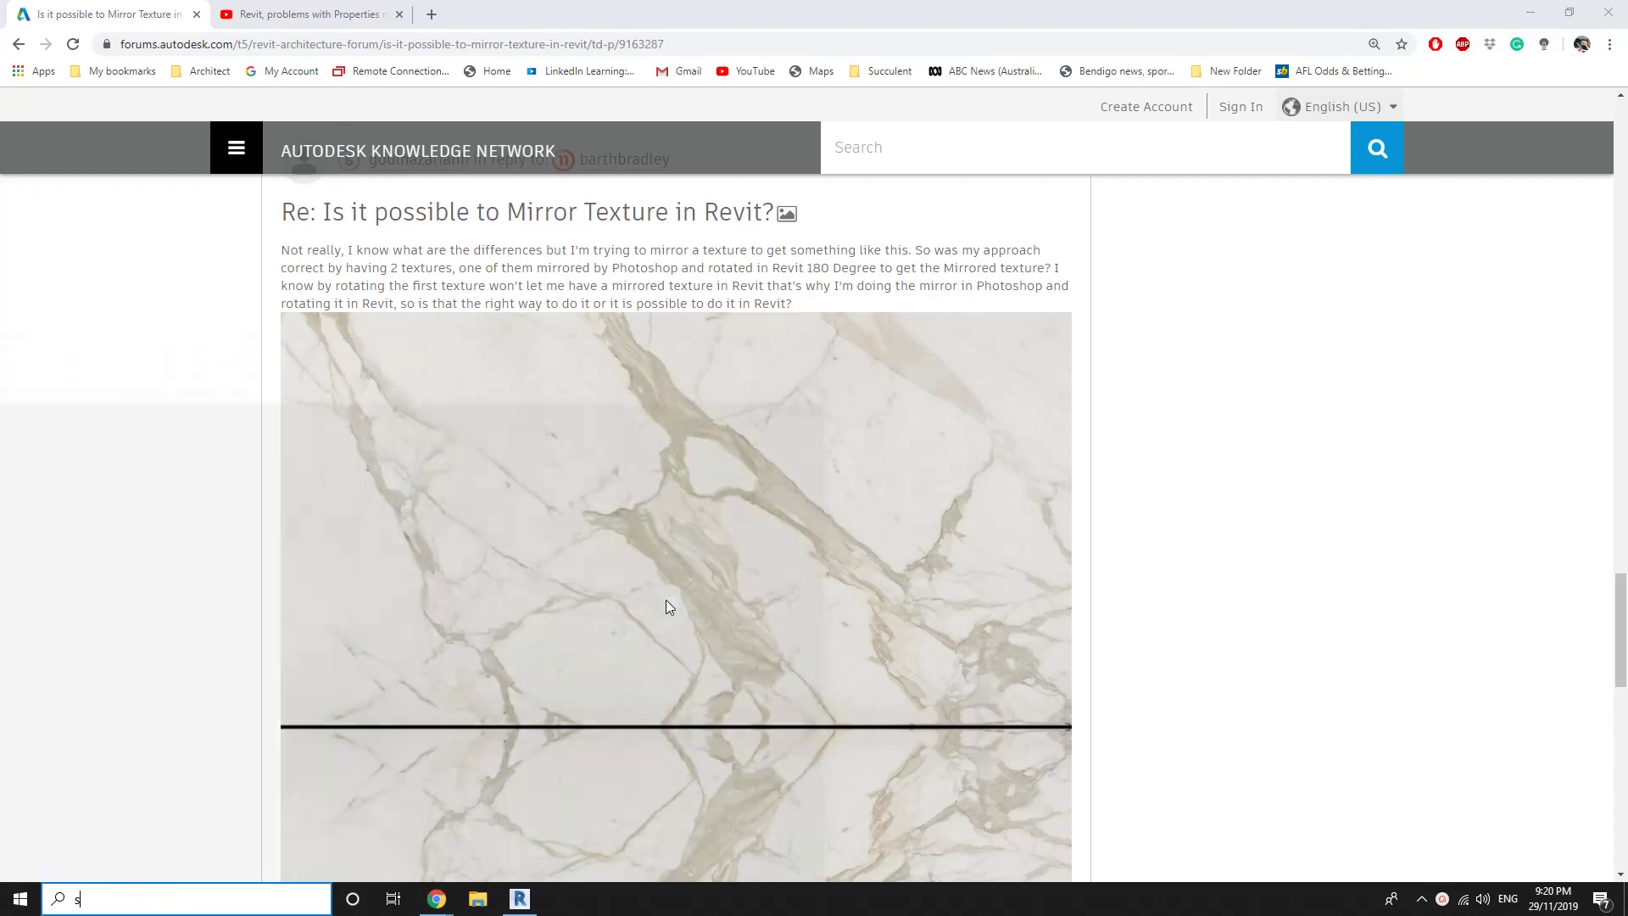
{"action": "type", "text": "nip"}
{"action": "key", "text": "Return"}
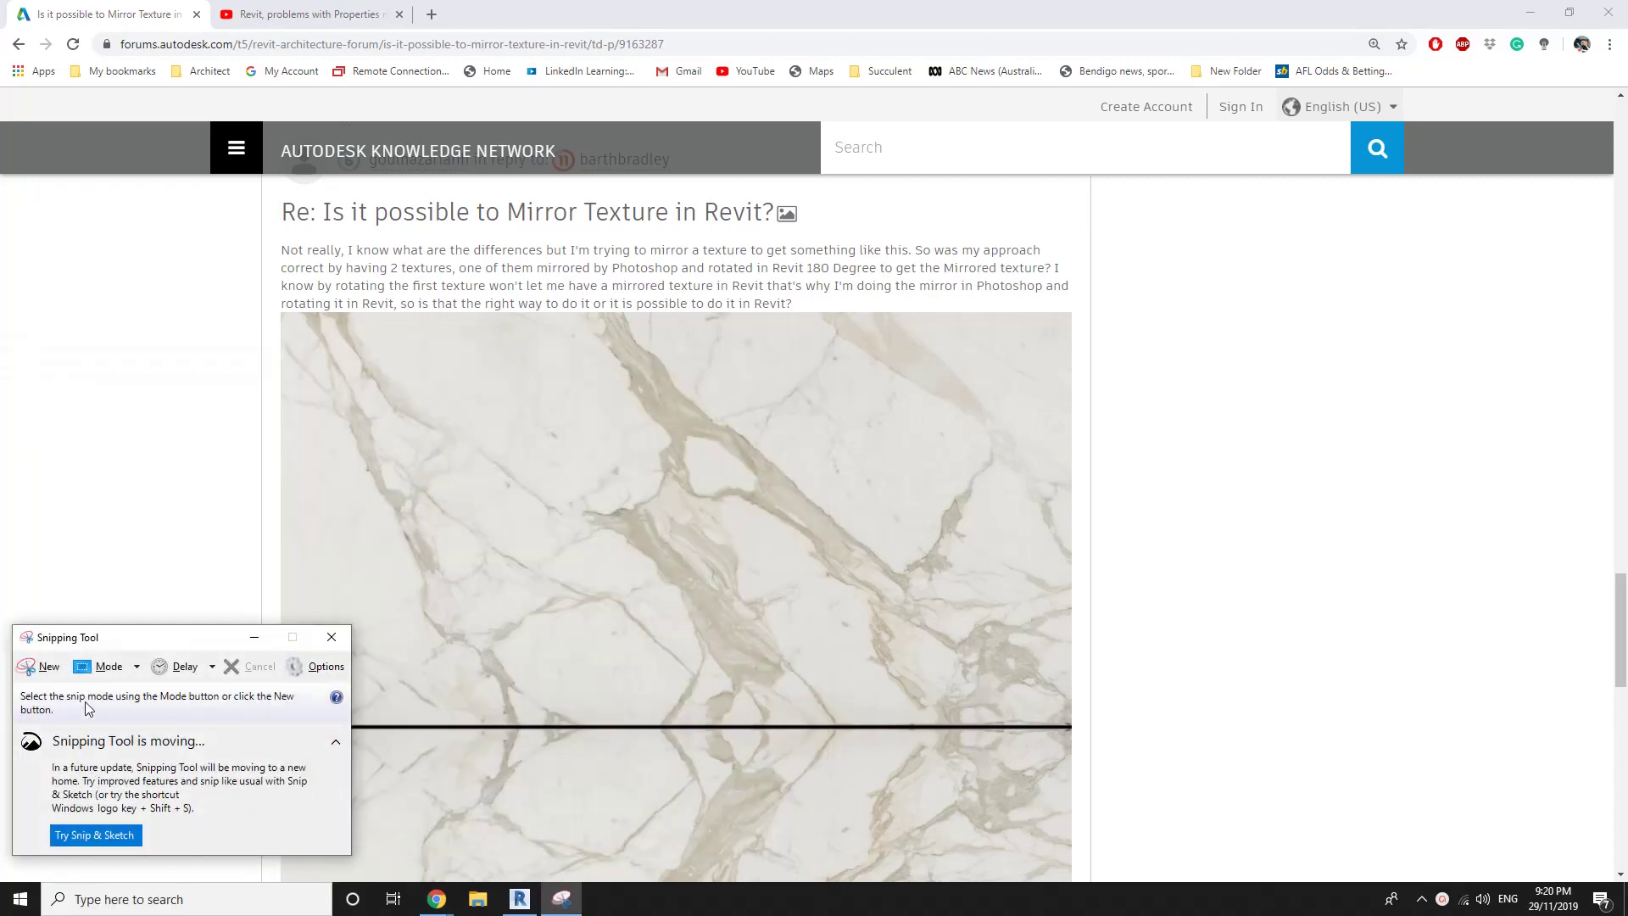
{"action": "left_click", "coordinate": [38, 667]}
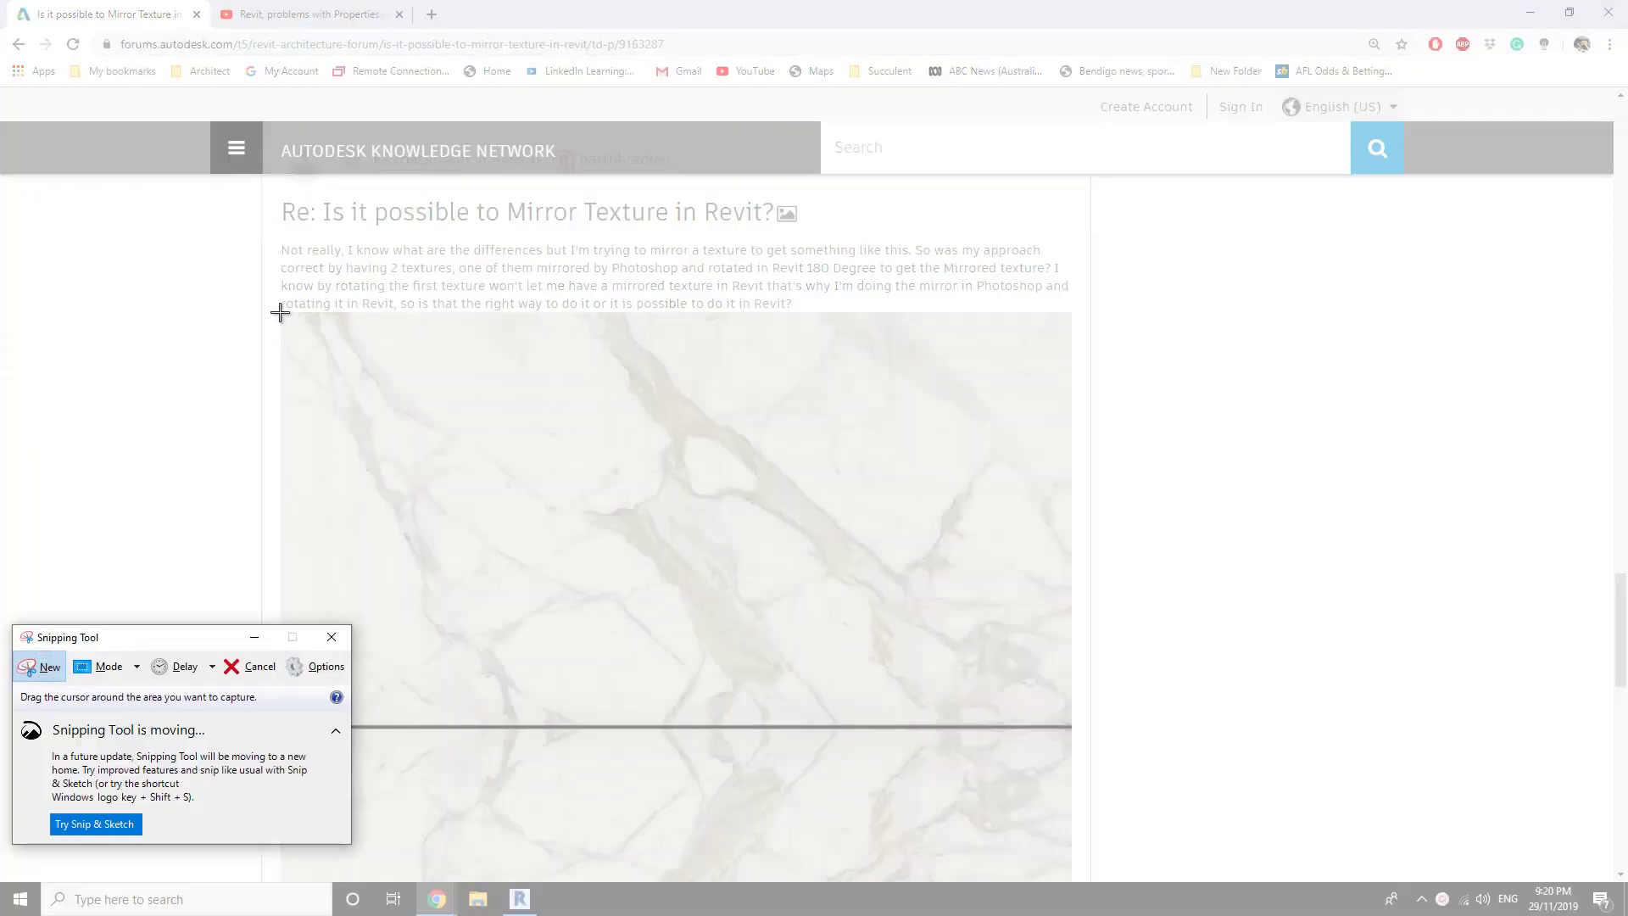
{"action": "left_click_drag", "start_coordinate": [280, 312], "coordinate": [1072, 723]}
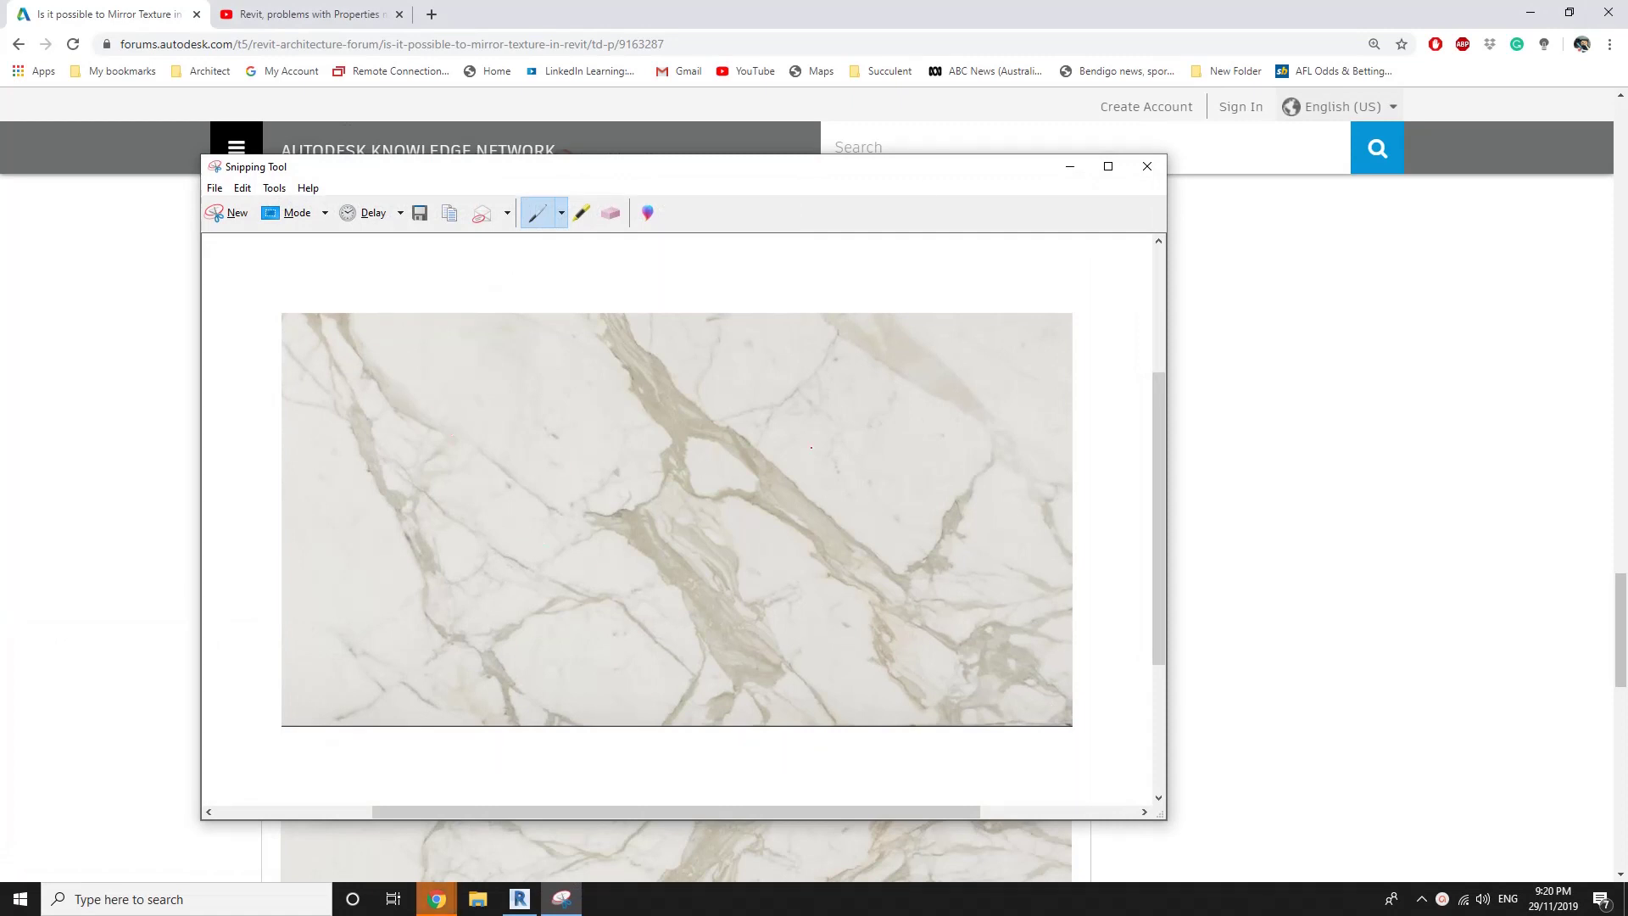
Save the marble snip to the desktop as 29112019
{"action": "left_click", "coordinate": [214, 187]}
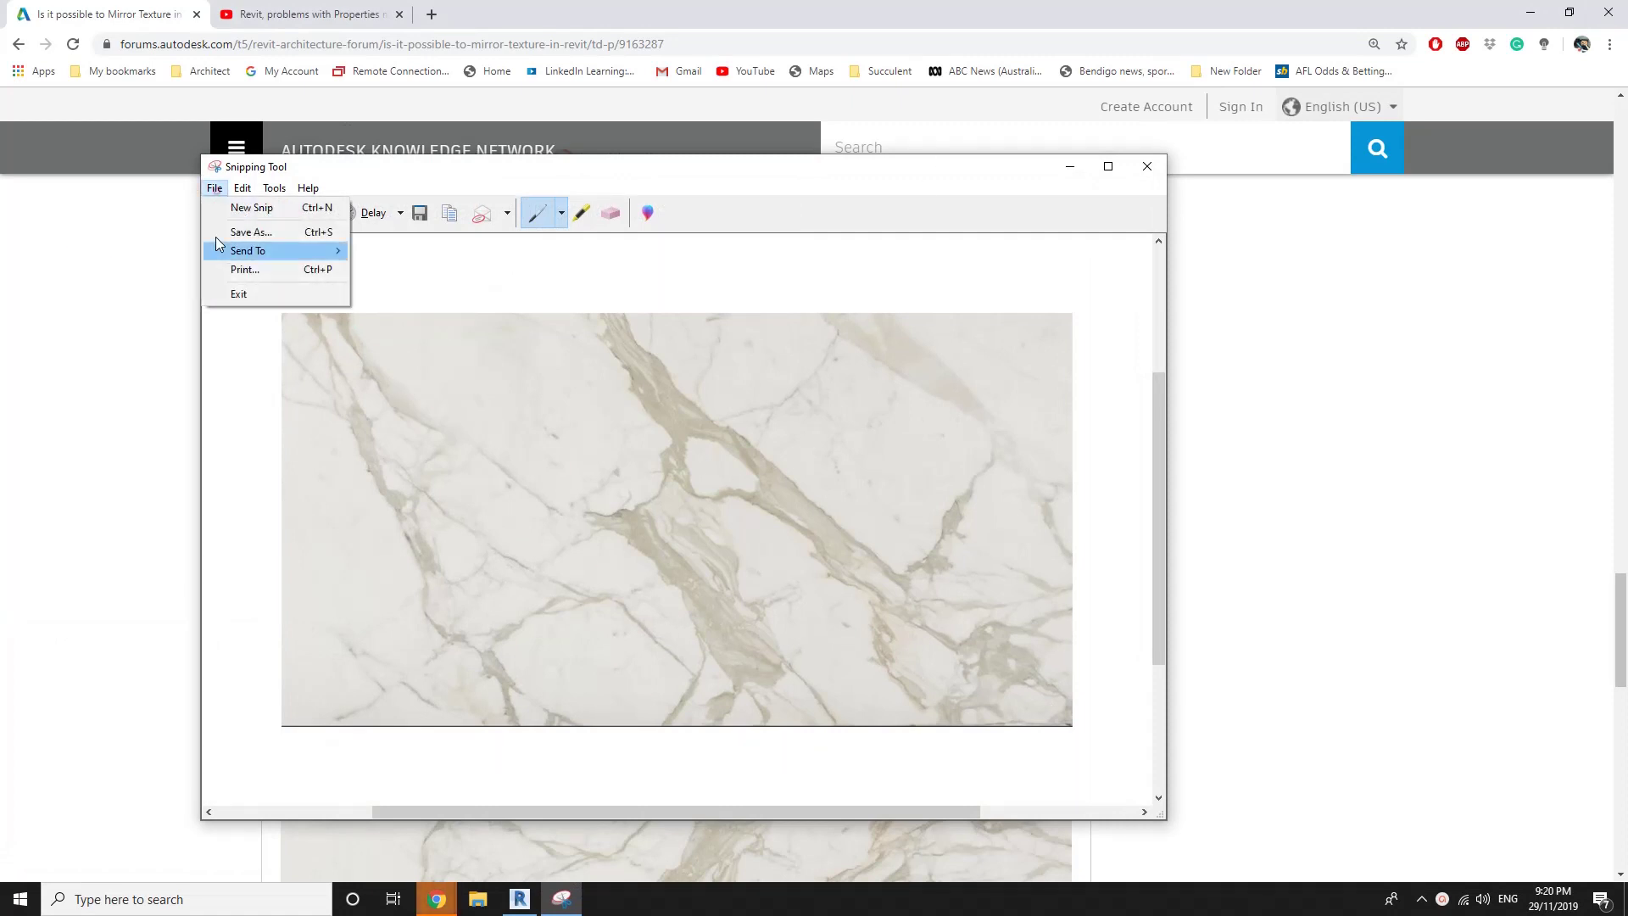
{"action": "left_click", "coordinate": [241, 231]}
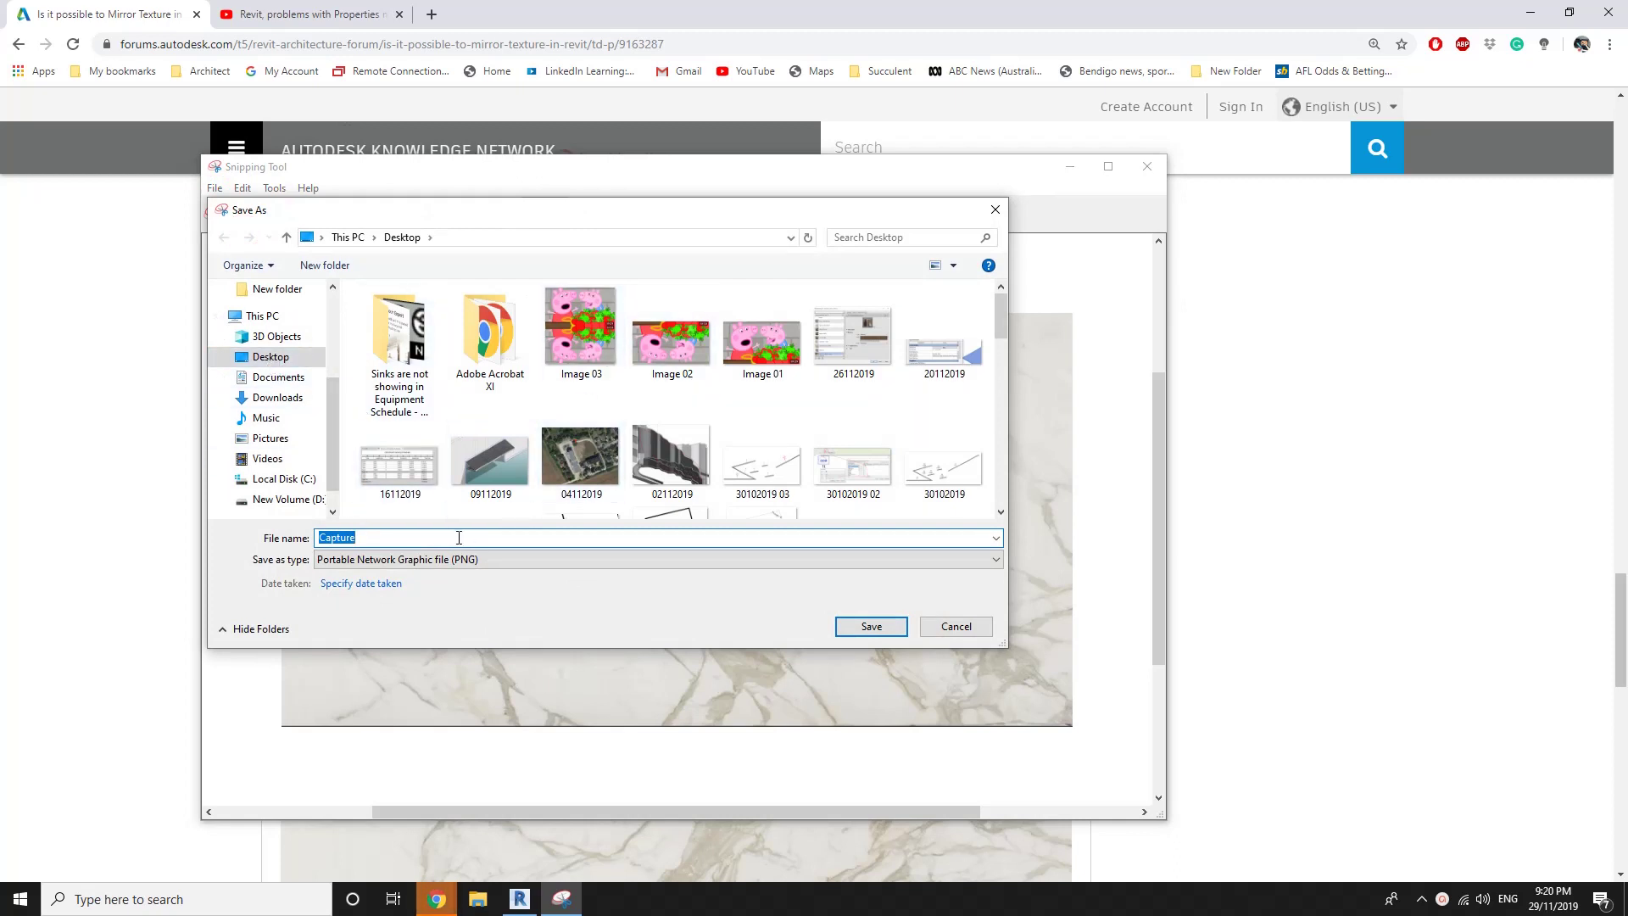
{"action": "type", "text": "29112019"}
{"action": "key", "text": "Return"}
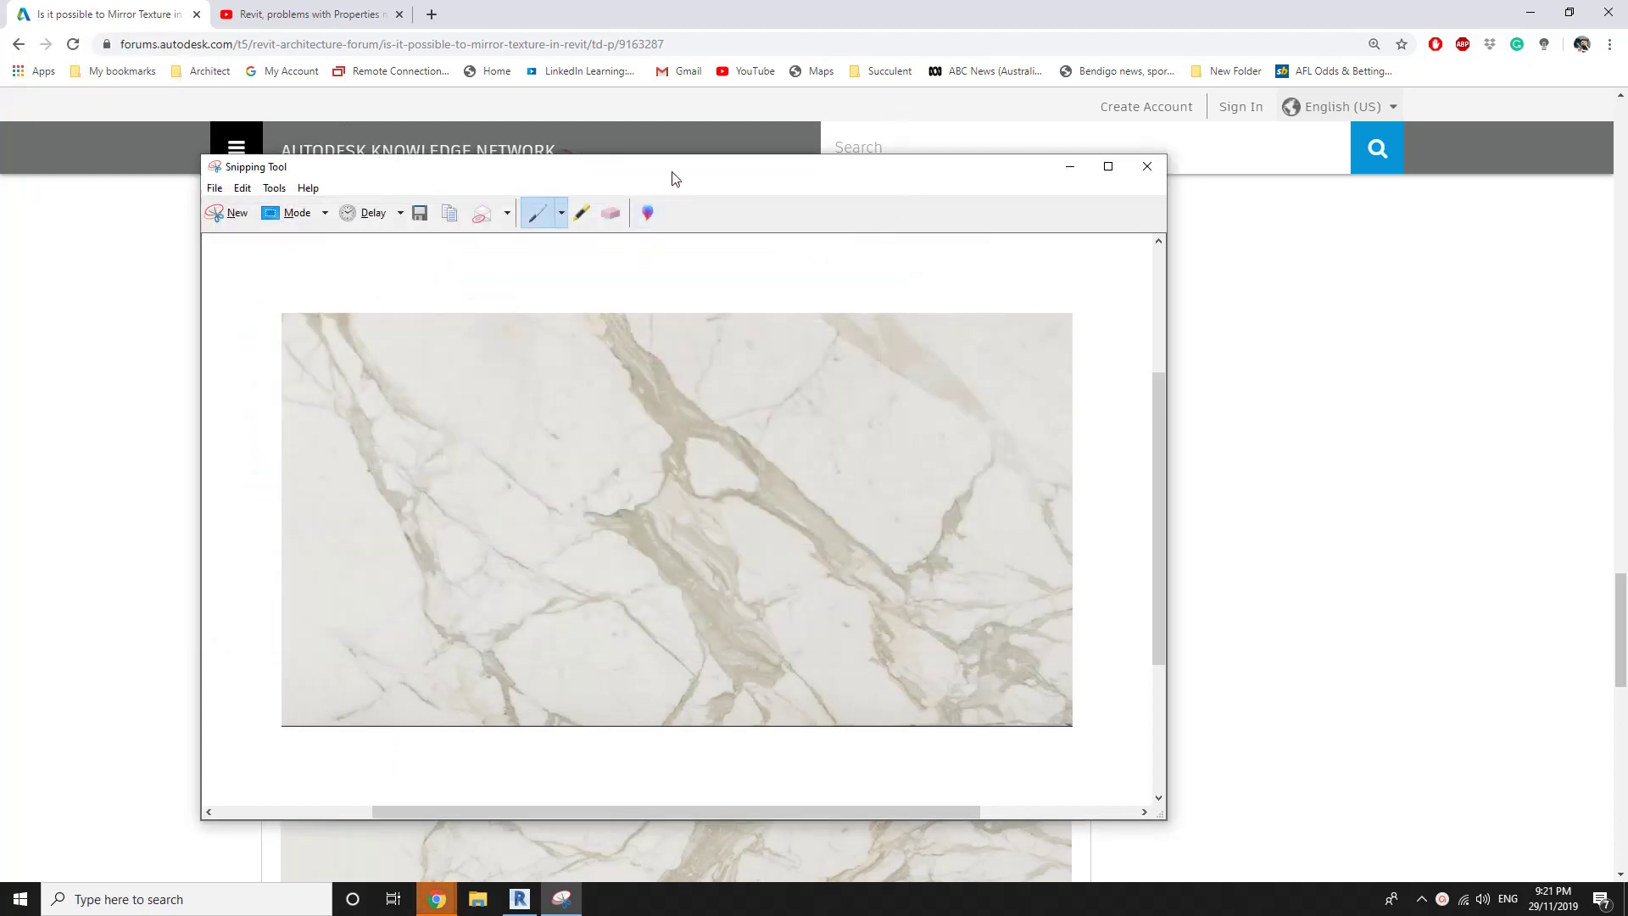
Close Snipping Tool and show the desktop
{"action": "left_click_drag", "start_coordinate": [675, 178], "coordinate": [736, 119]}
{"action": "left_click", "coordinate": [277, 129]}
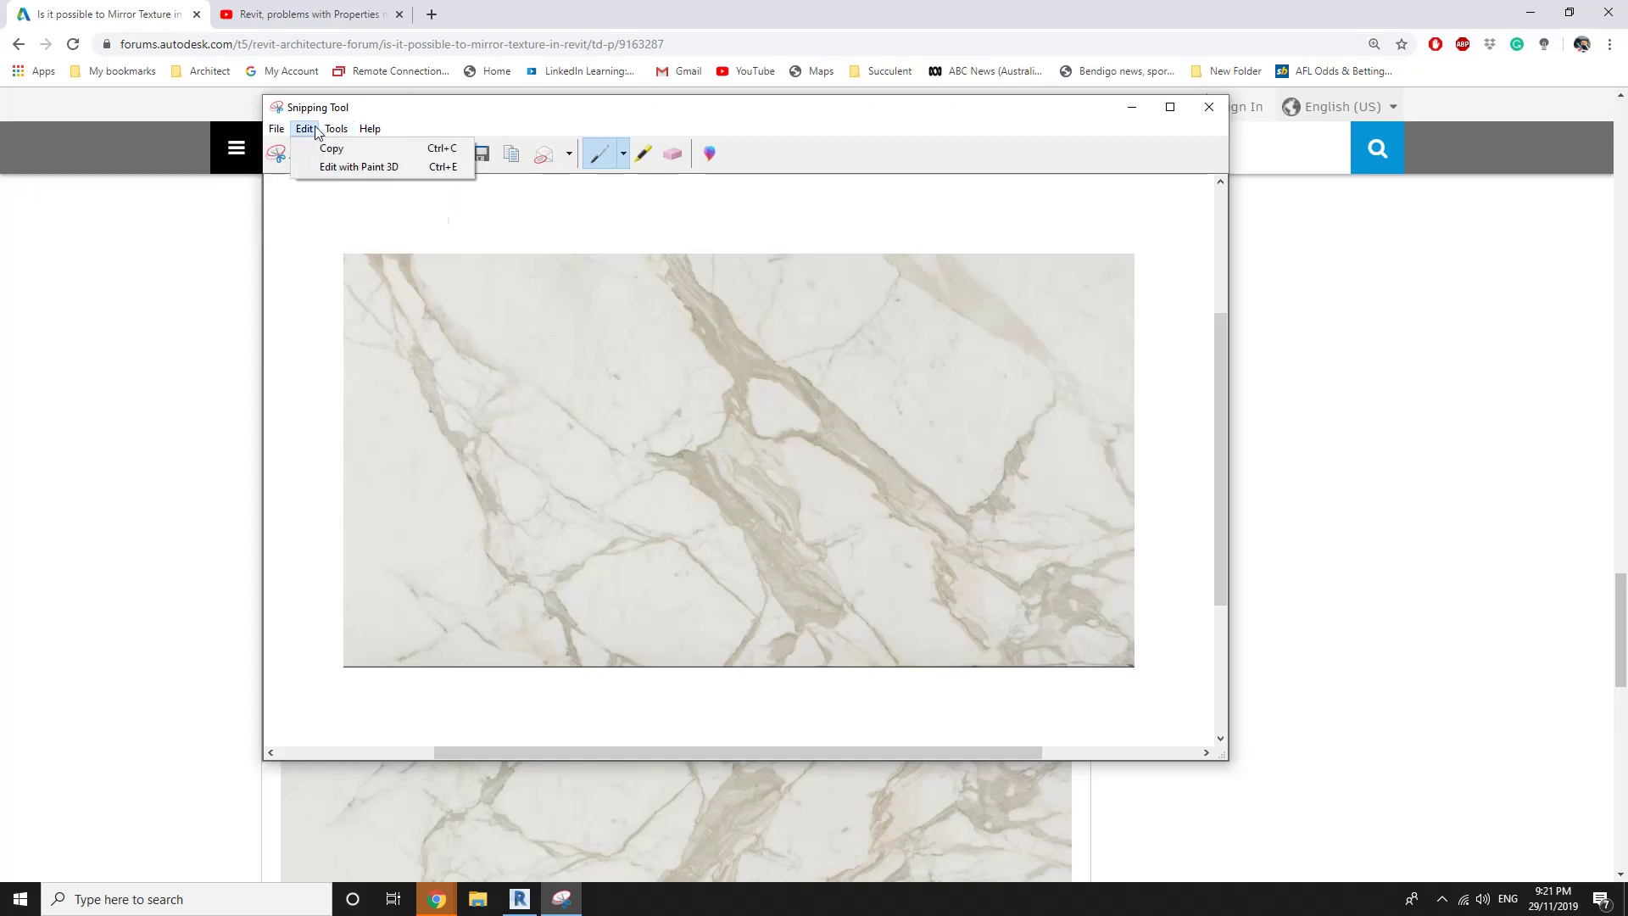
{"action": "left_click", "coordinate": [1203, 114]}
{"action": "key", "text": "super+d"}
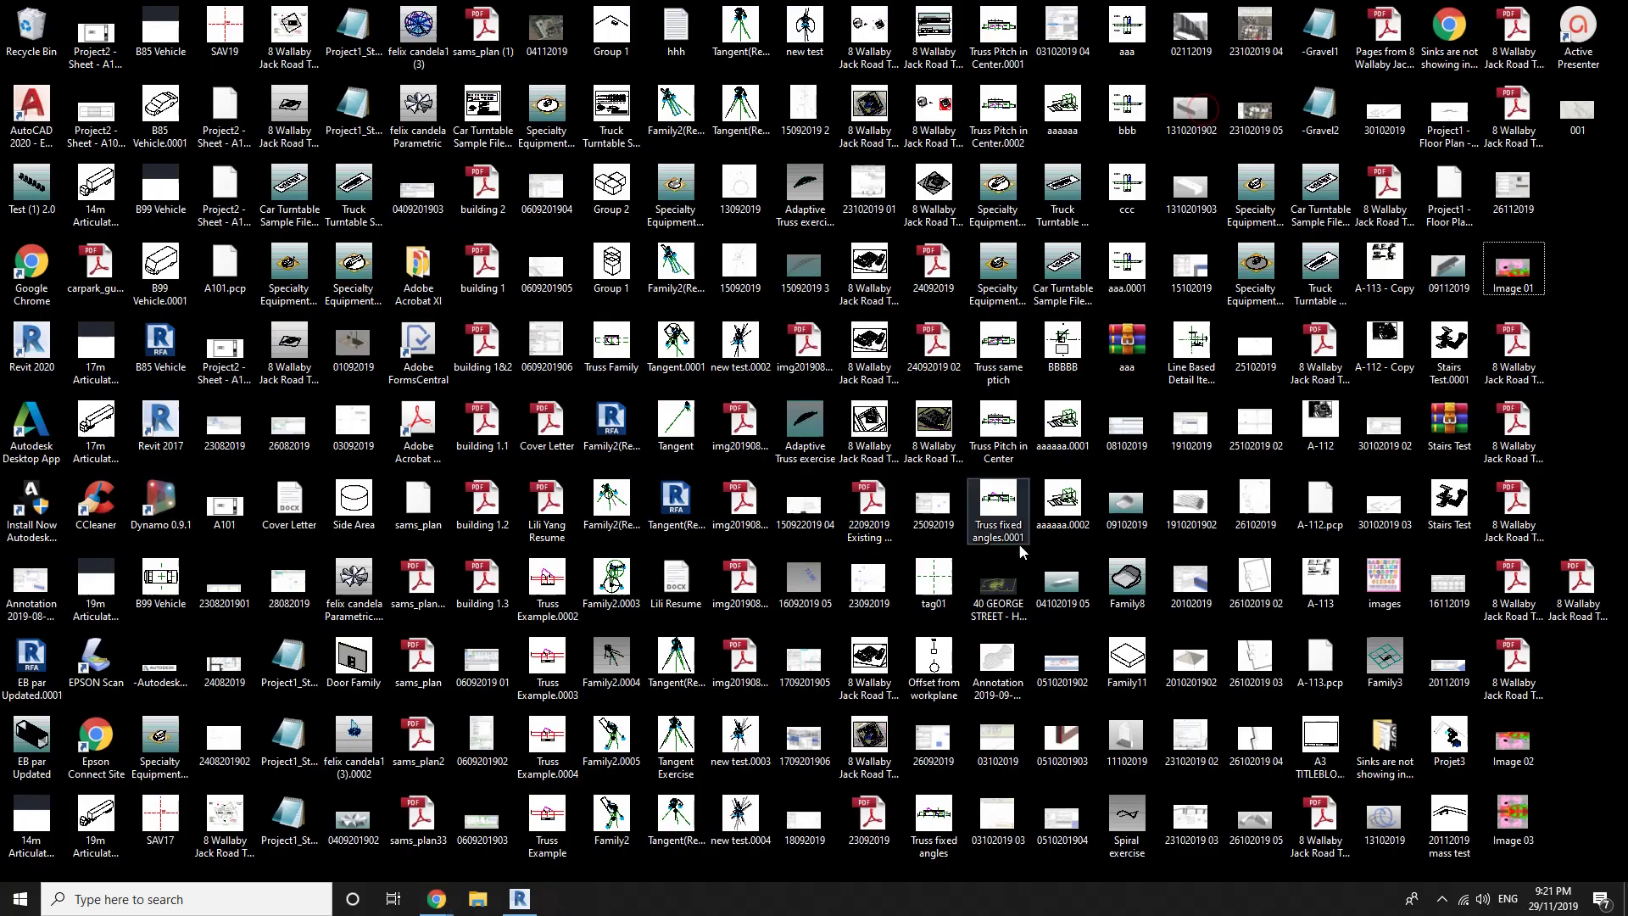
Open the 001 marble image in Paint and flip it vertically
{"action": "right_click", "coordinate": [1577, 111]}
{"action": "mouse_move", "coordinate": [1441, 405]}
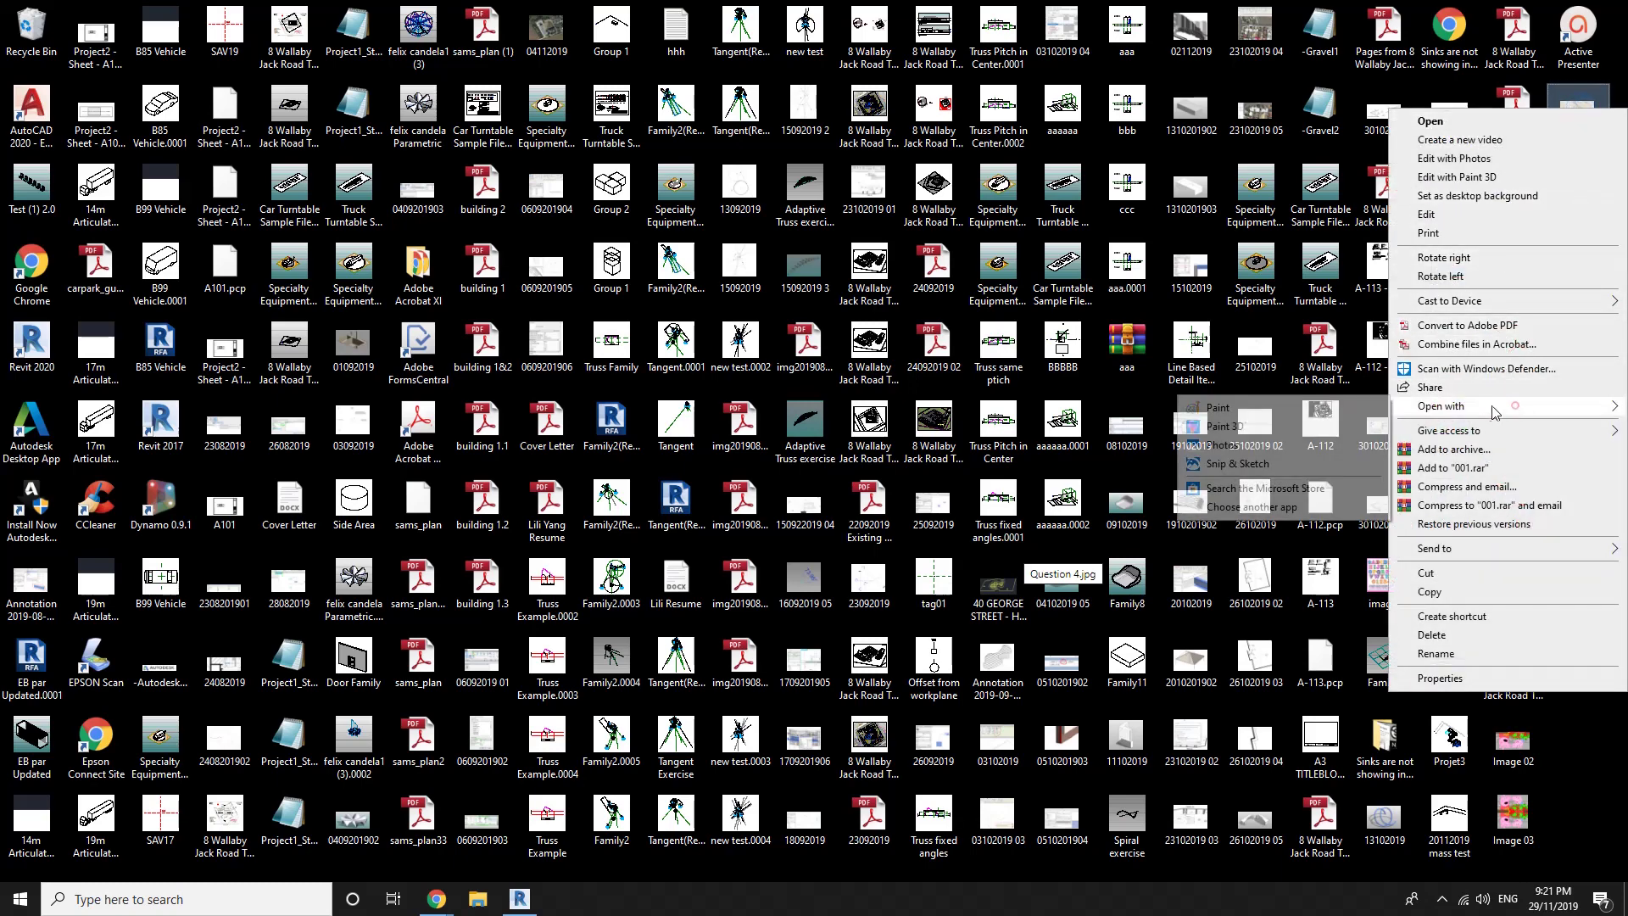
{"action": "left_click", "coordinate": [1308, 408]}
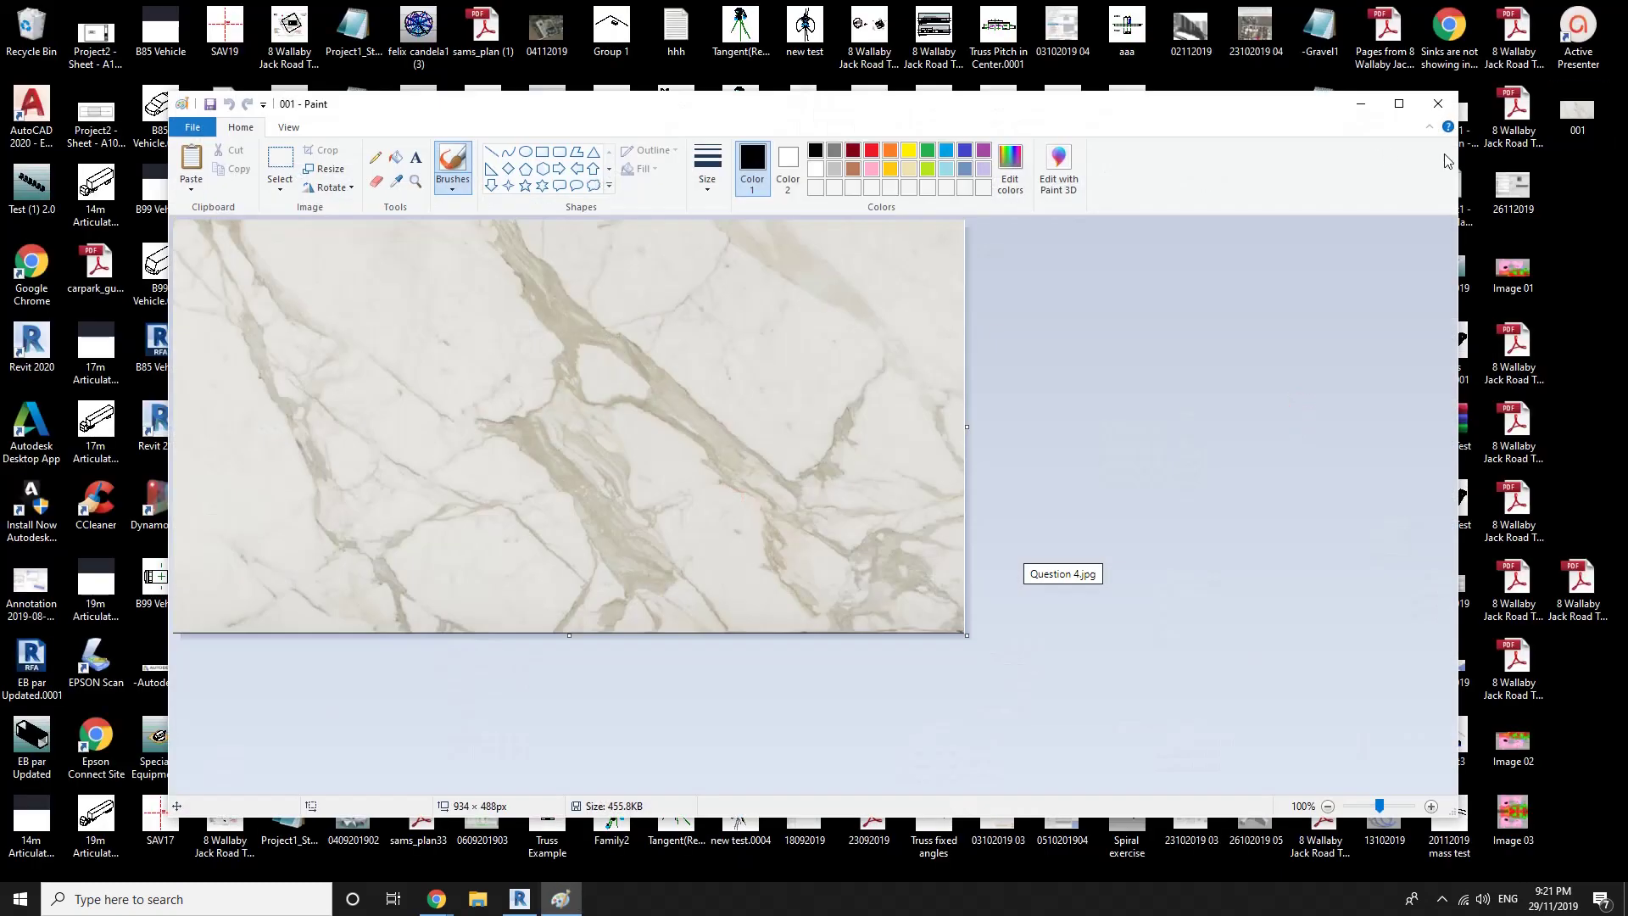
{"action": "left_click", "coordinate": [1399, 105]}
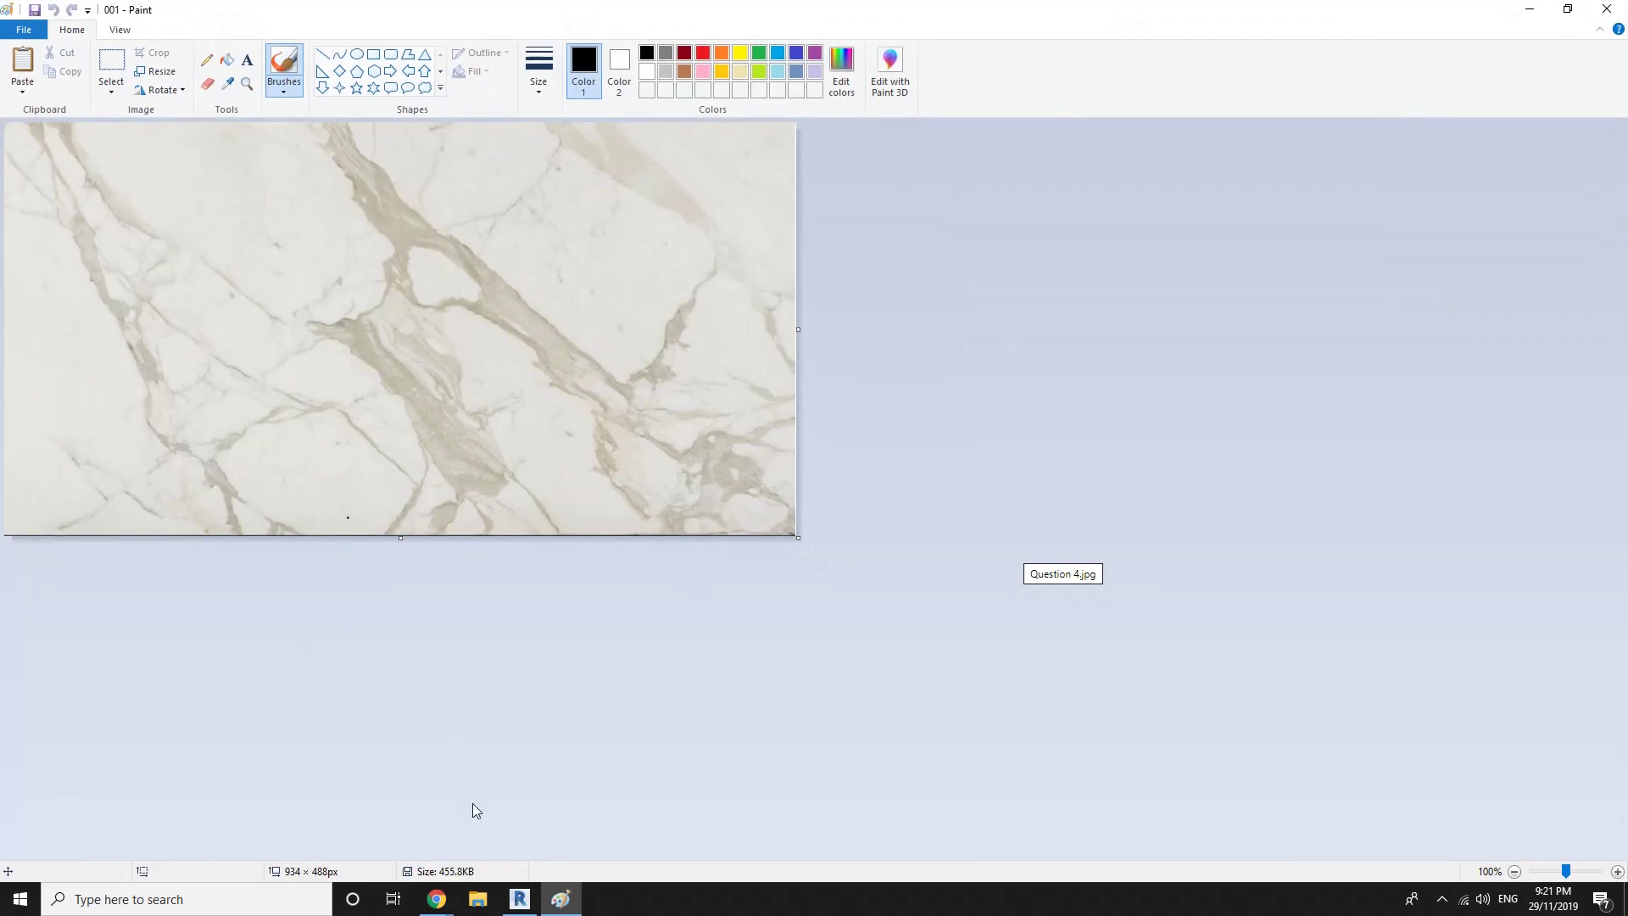
{"action": "mouse_move", "coordinate": [434, 899]}
{"action": "left_click", "coordinate": [352, 852]}
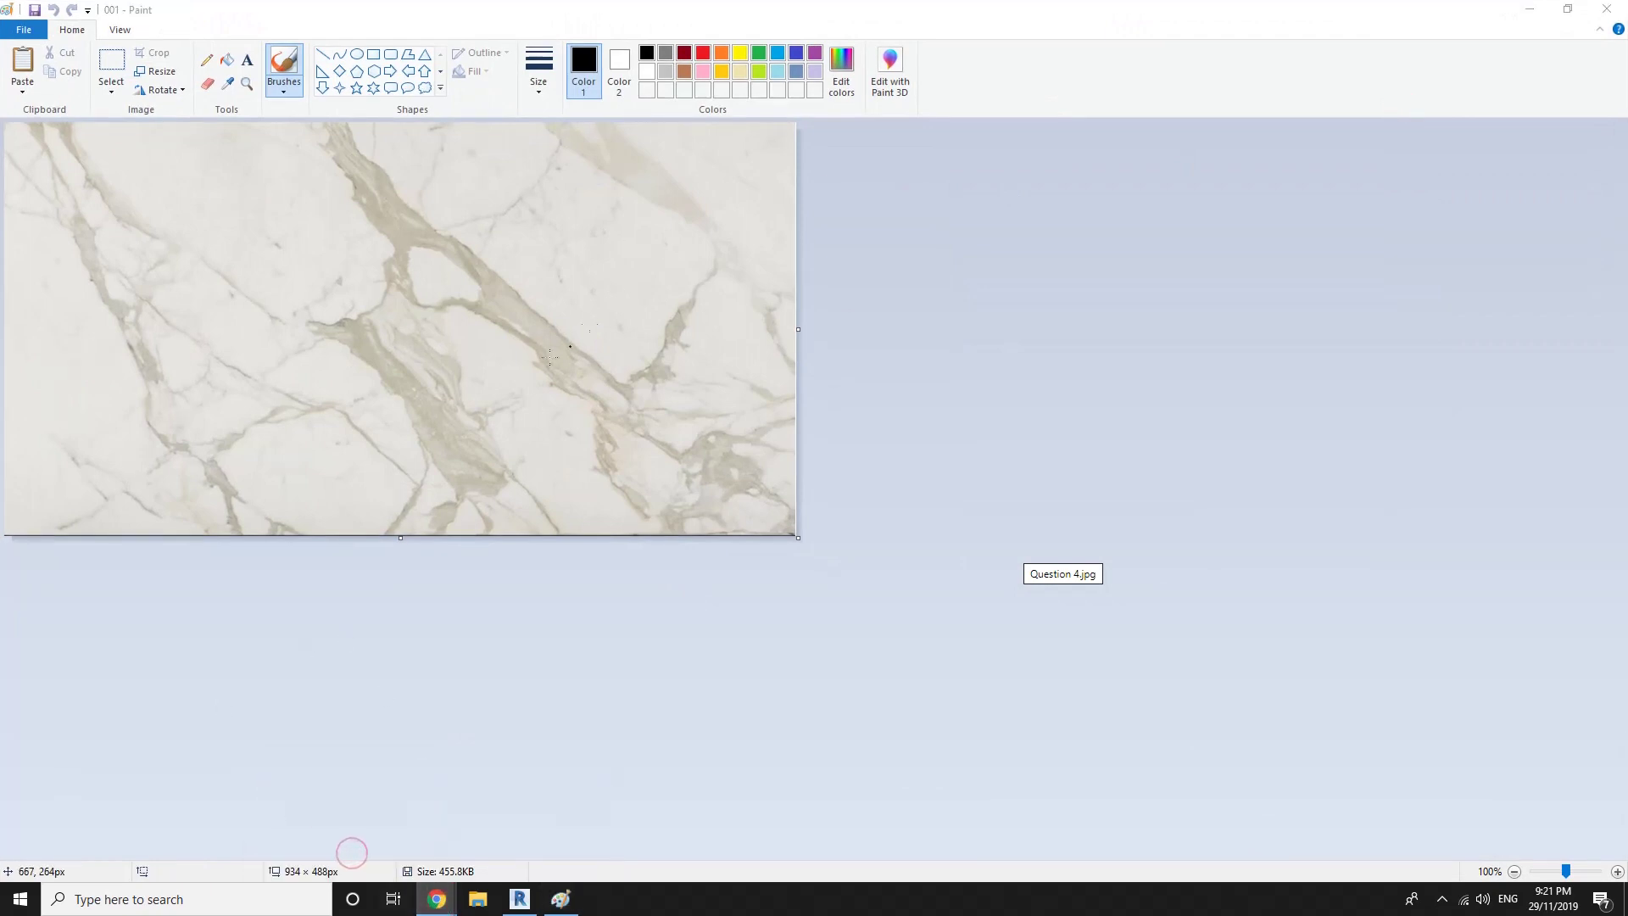
{"action": "left_click", "coordinate": [959, 260]}
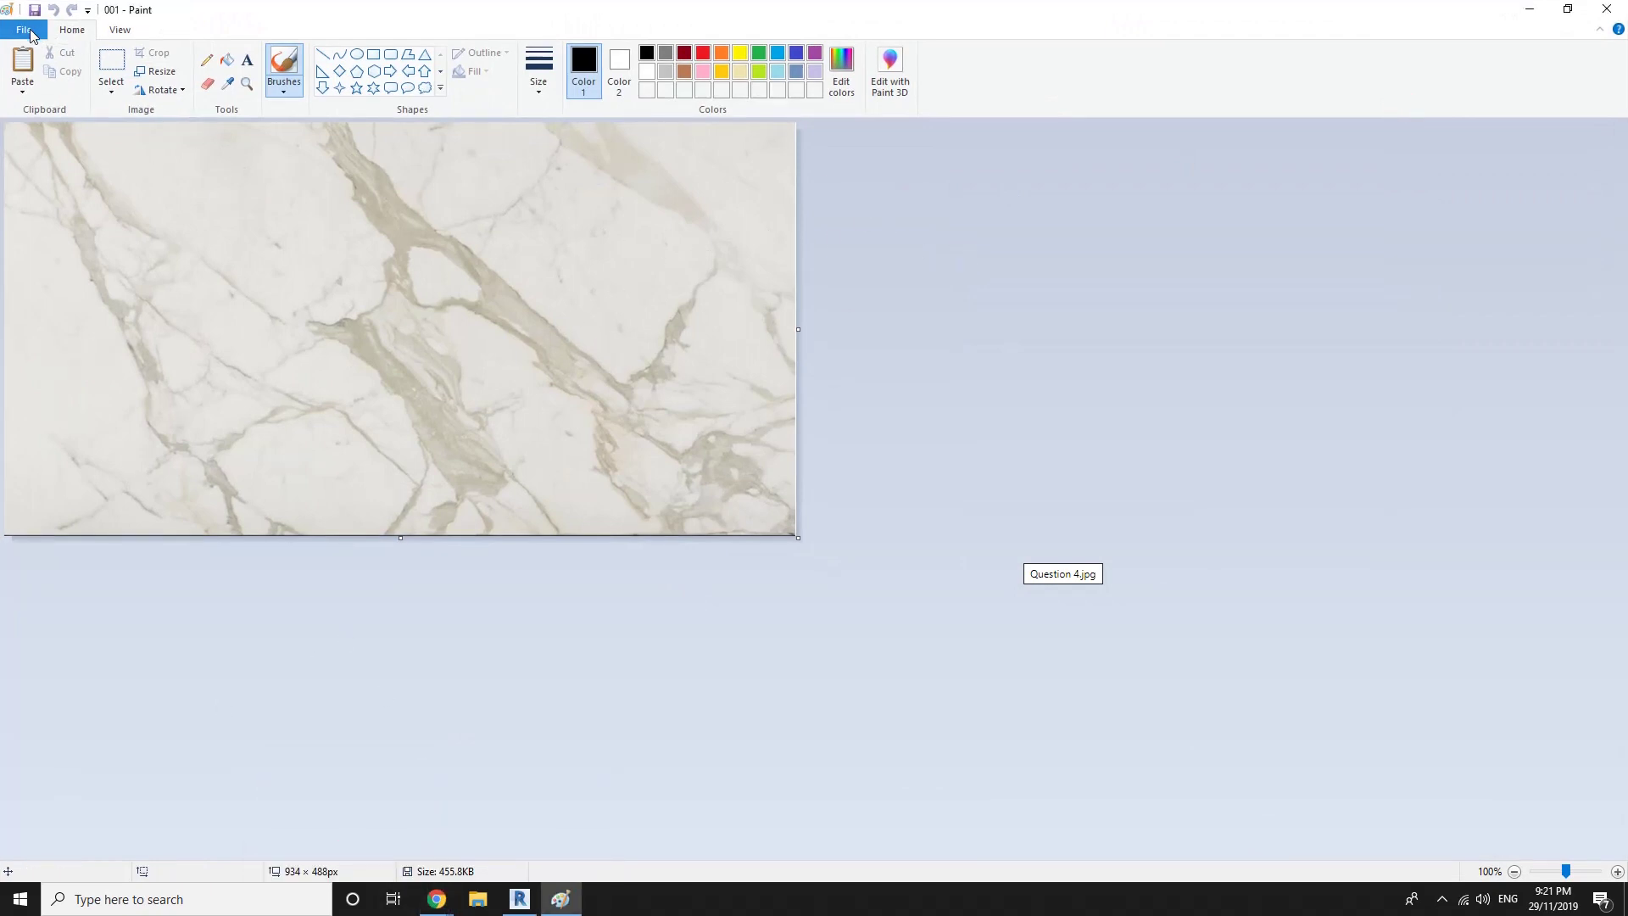
{"action": "left_click", "coordinate": [180, 90]}
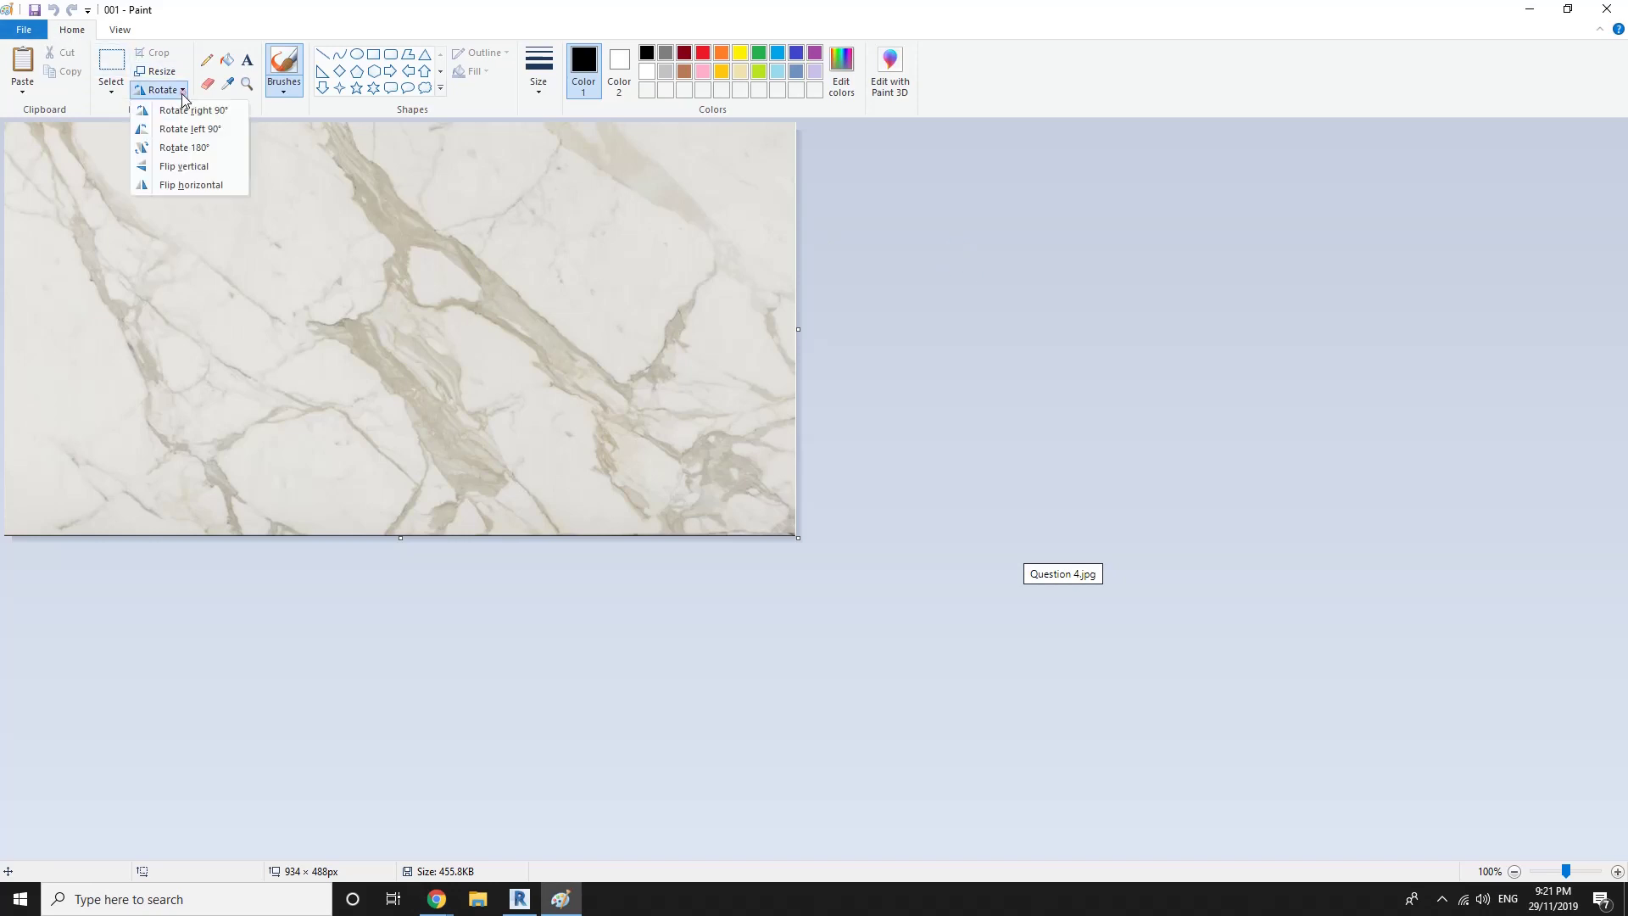
{"action": "left_click", "coordinate": [185, 166]}
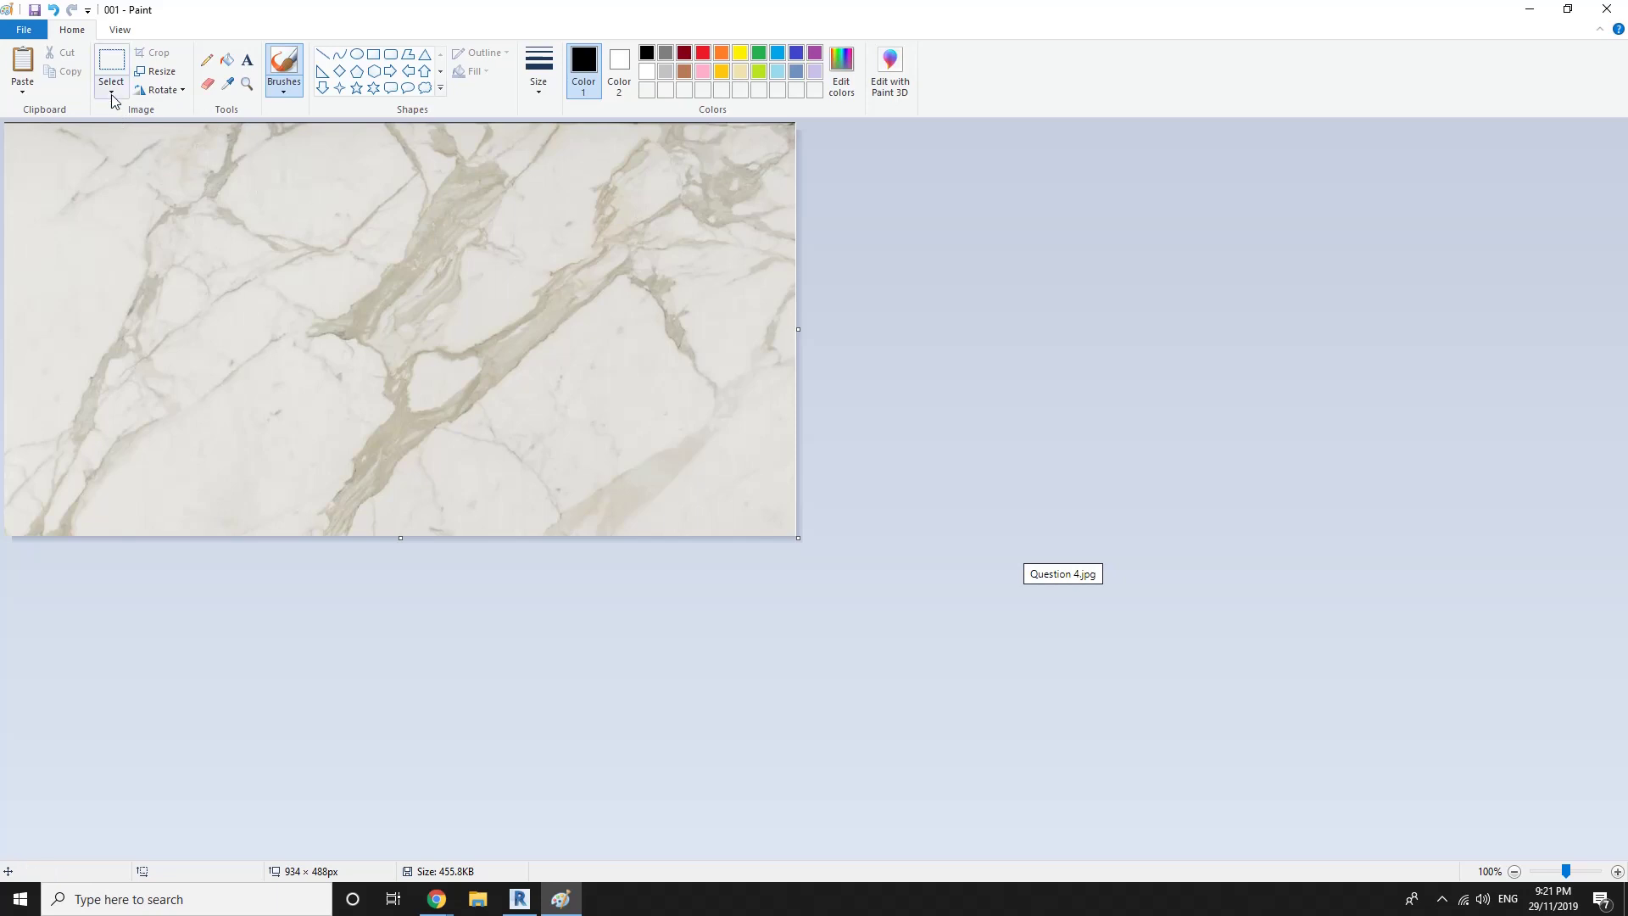
Save the flipped image as 002, accept the transparency warning, and return to Revit
{"action": "left_click", "coordinate": [23, 34]}
{"action": "left_click", "coordinate": [68, 168]}
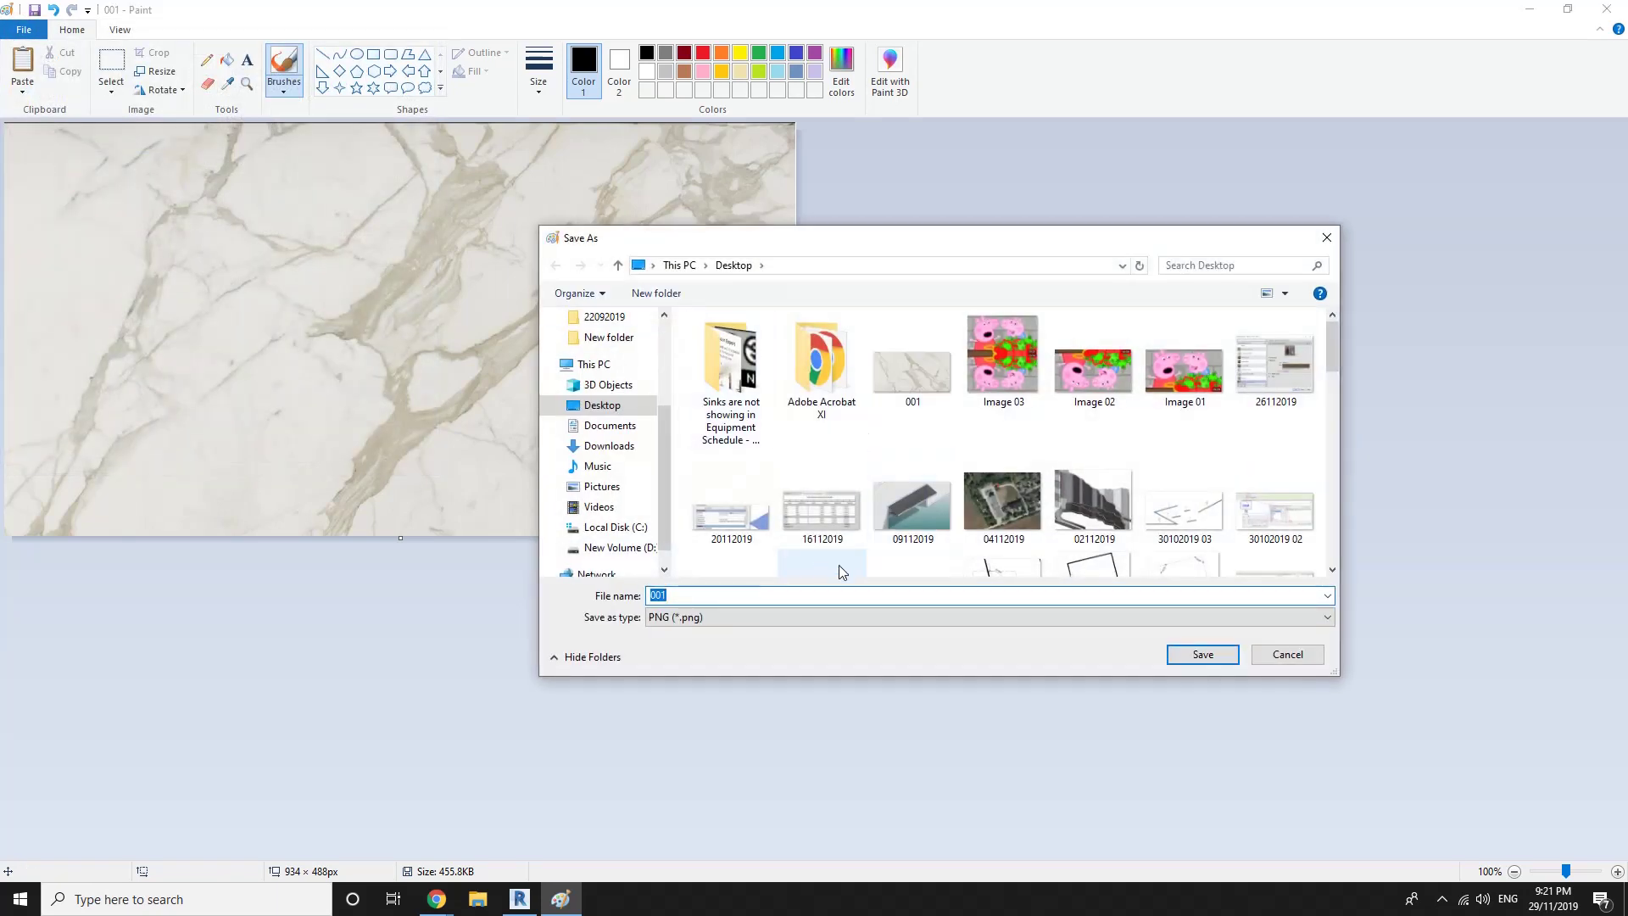
{"action": "type", "text": "002"}
{"action": "key", "text": "Return"}
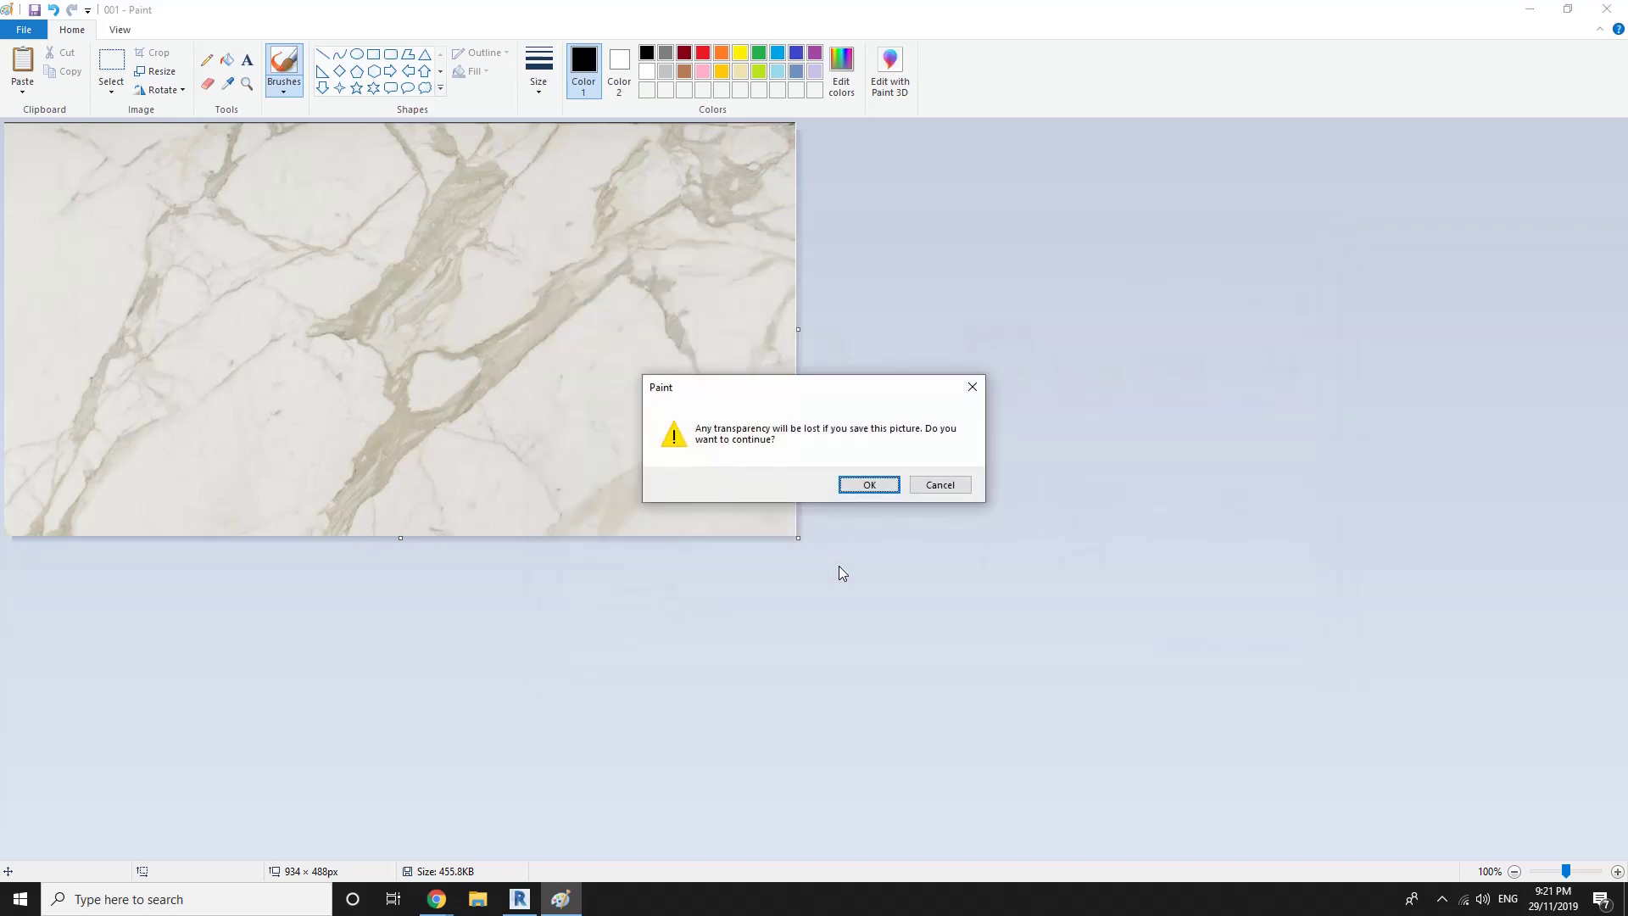
{"action": "left_click", "coordinate": [869, 487]}
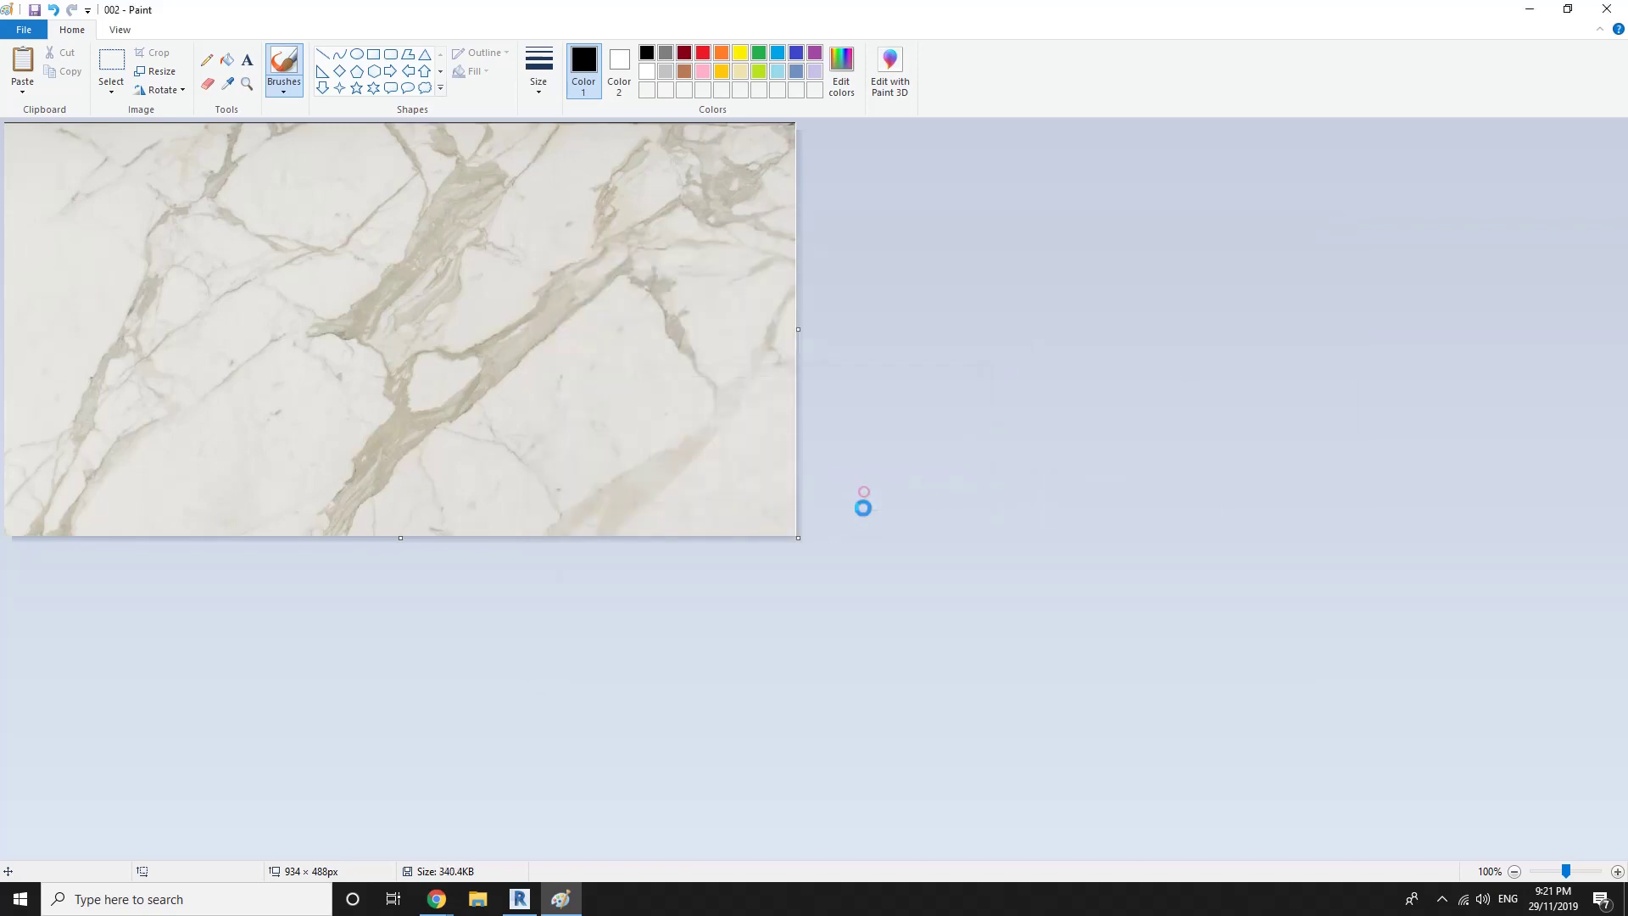
{"action": "left_click", "coordinate": [521, 904]}
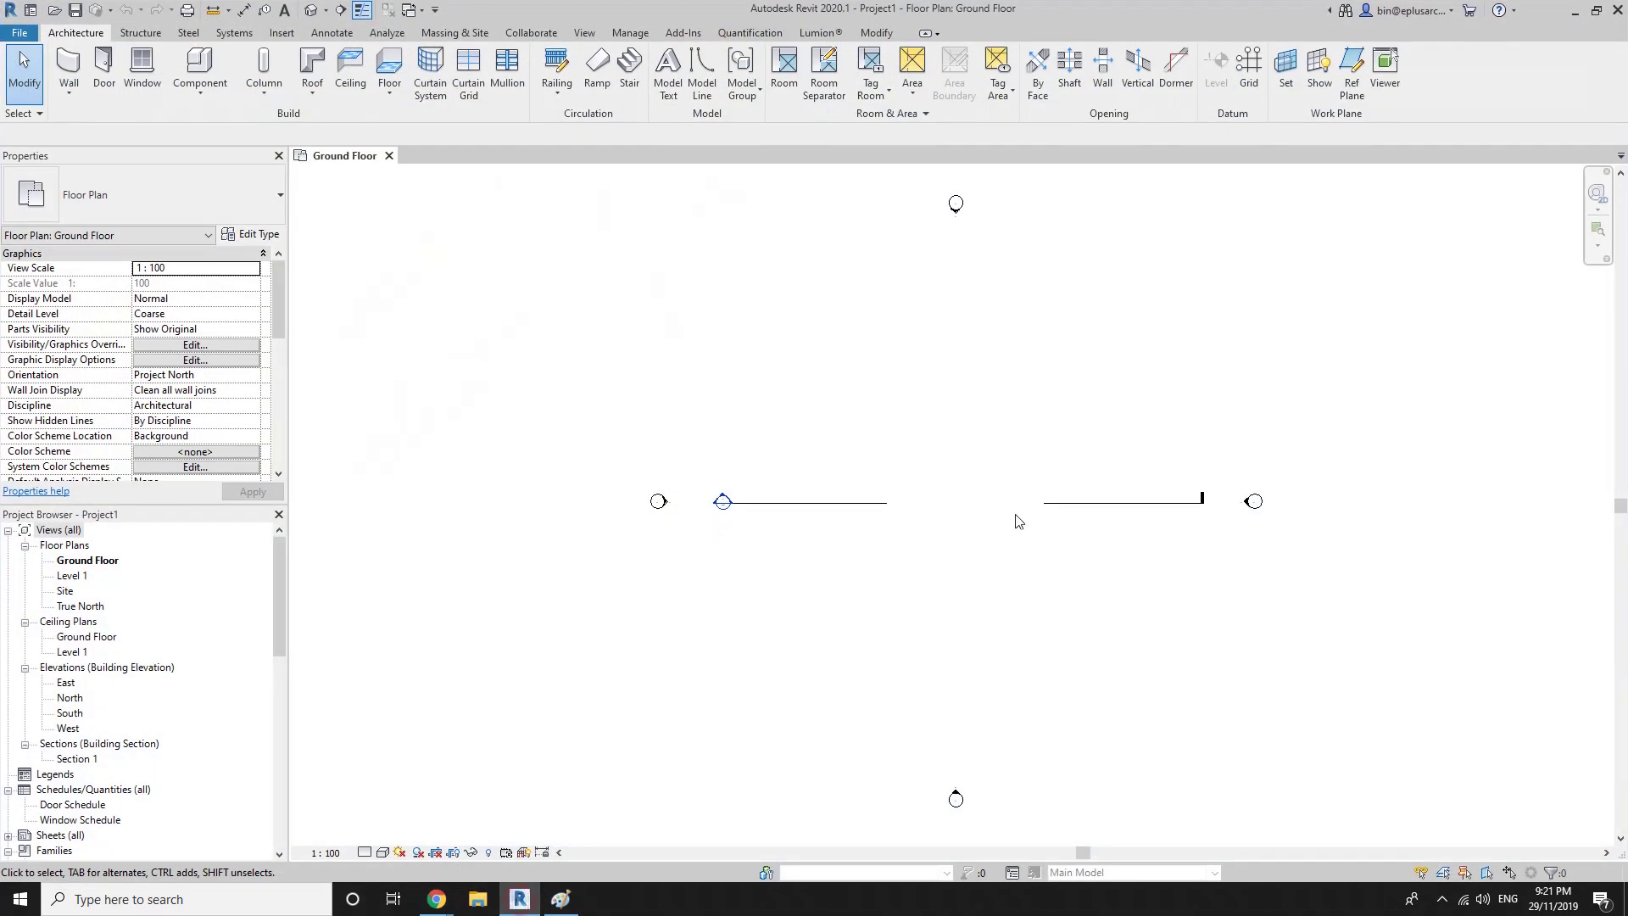
Draw an 18300 × 14800 rectangular floor on the Ground Floor plan
{"action": "scroll", "coordinate": [989, 512], "scroll_direction": "up", "scroll_amount": 1}
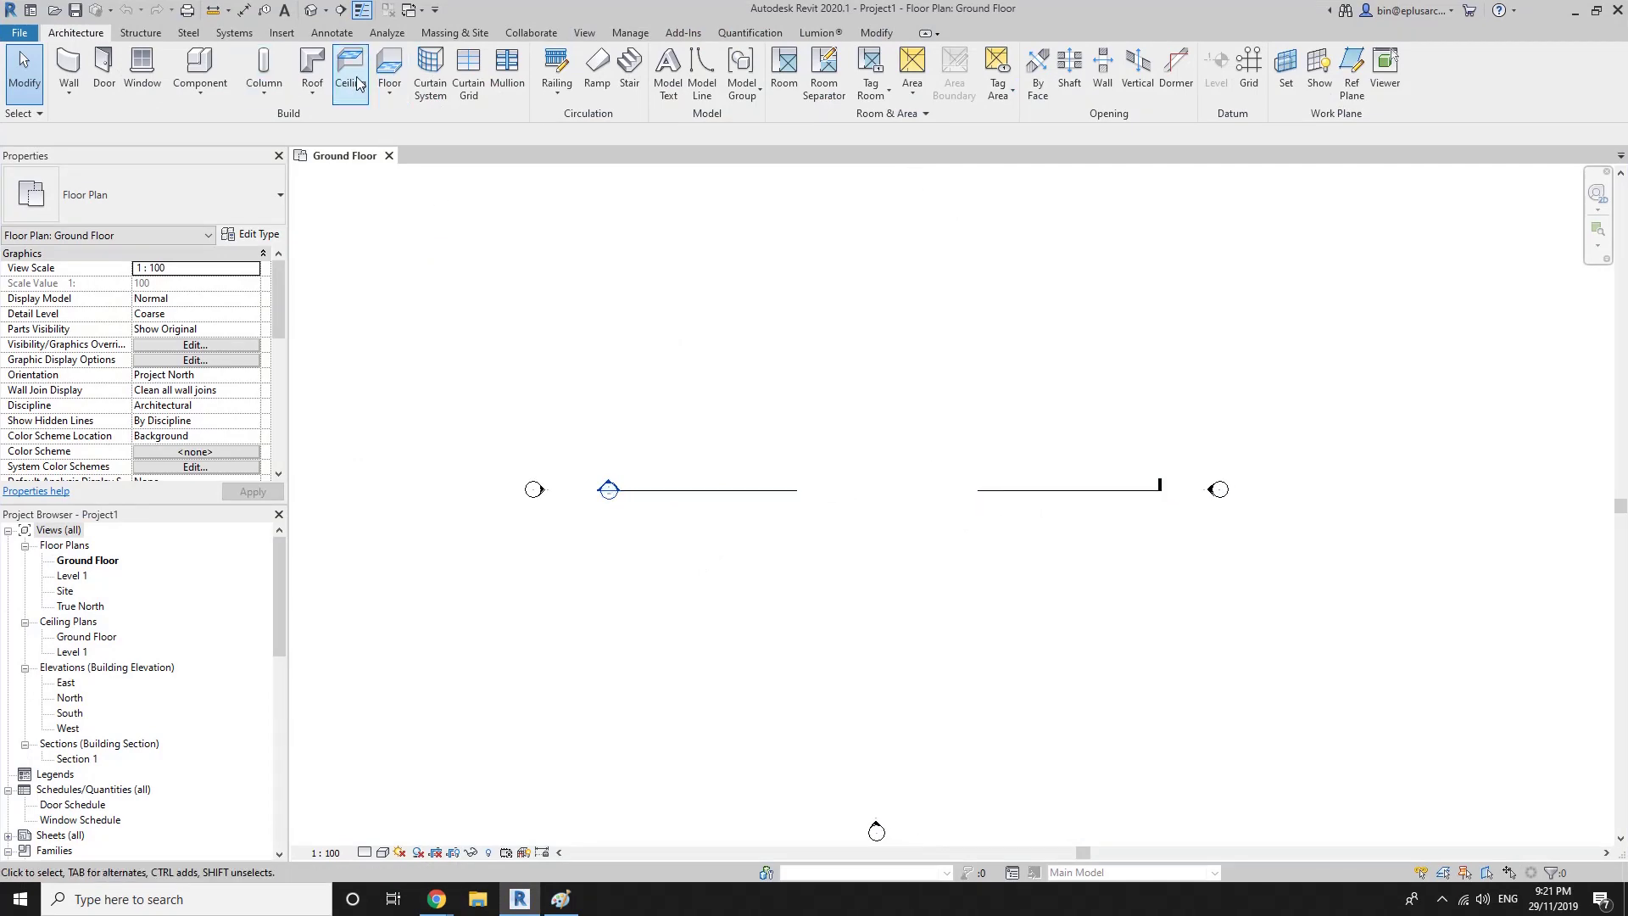
{"action": "left_click", "coordinate": [389, 85]}
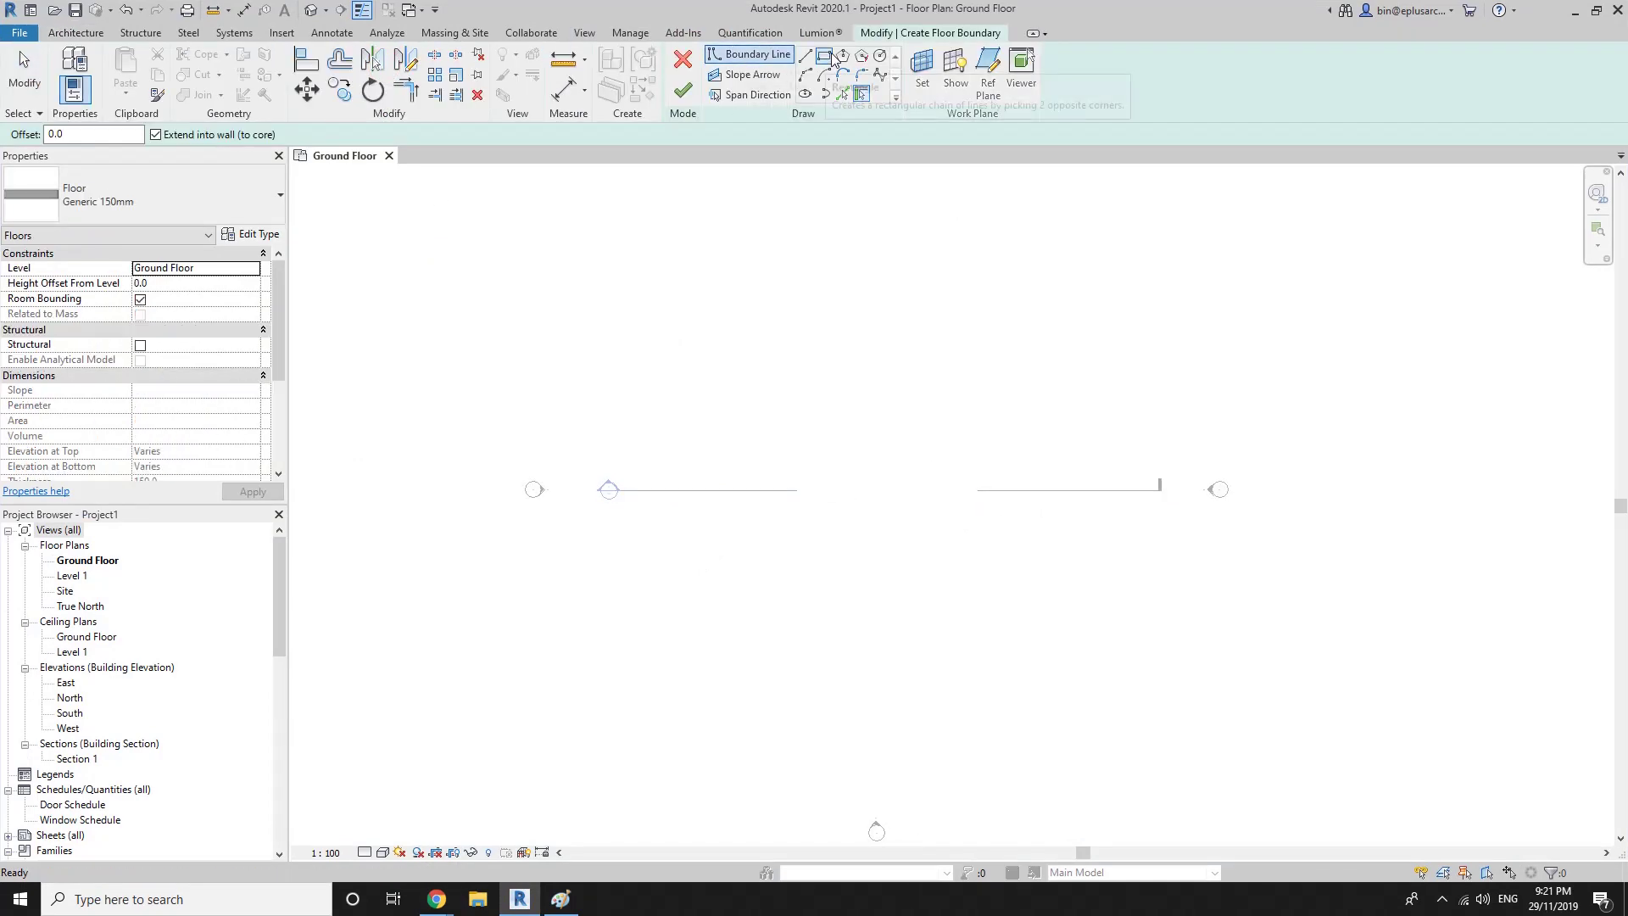
{"action": "left_click", "coordinate": [824, 55]}
{"action": "left_click", "coordinate": [759, 398]}
{"action": "left_click", "coordinate": [978, 581]}
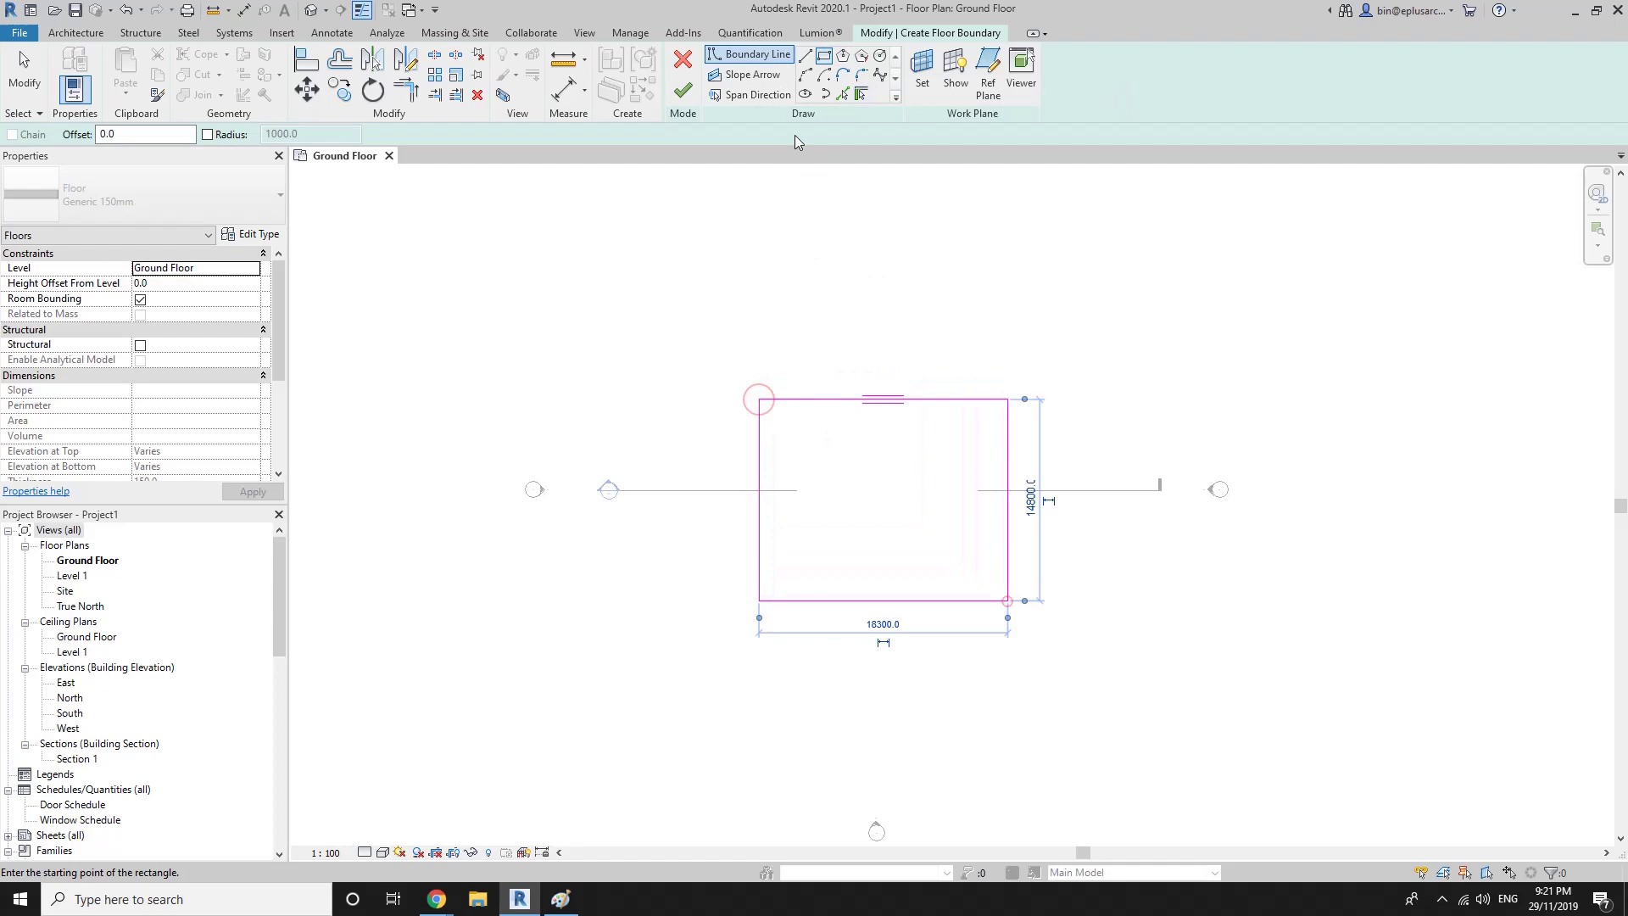
{"action": "left_click", "coordinate": [683, 90]}
{"action": "scroll", "coordinate": [899, 381], "scroll_direction": "up", "scroll_amount": 3}
{"action": "left_click", "coordinate": [865, 299]}
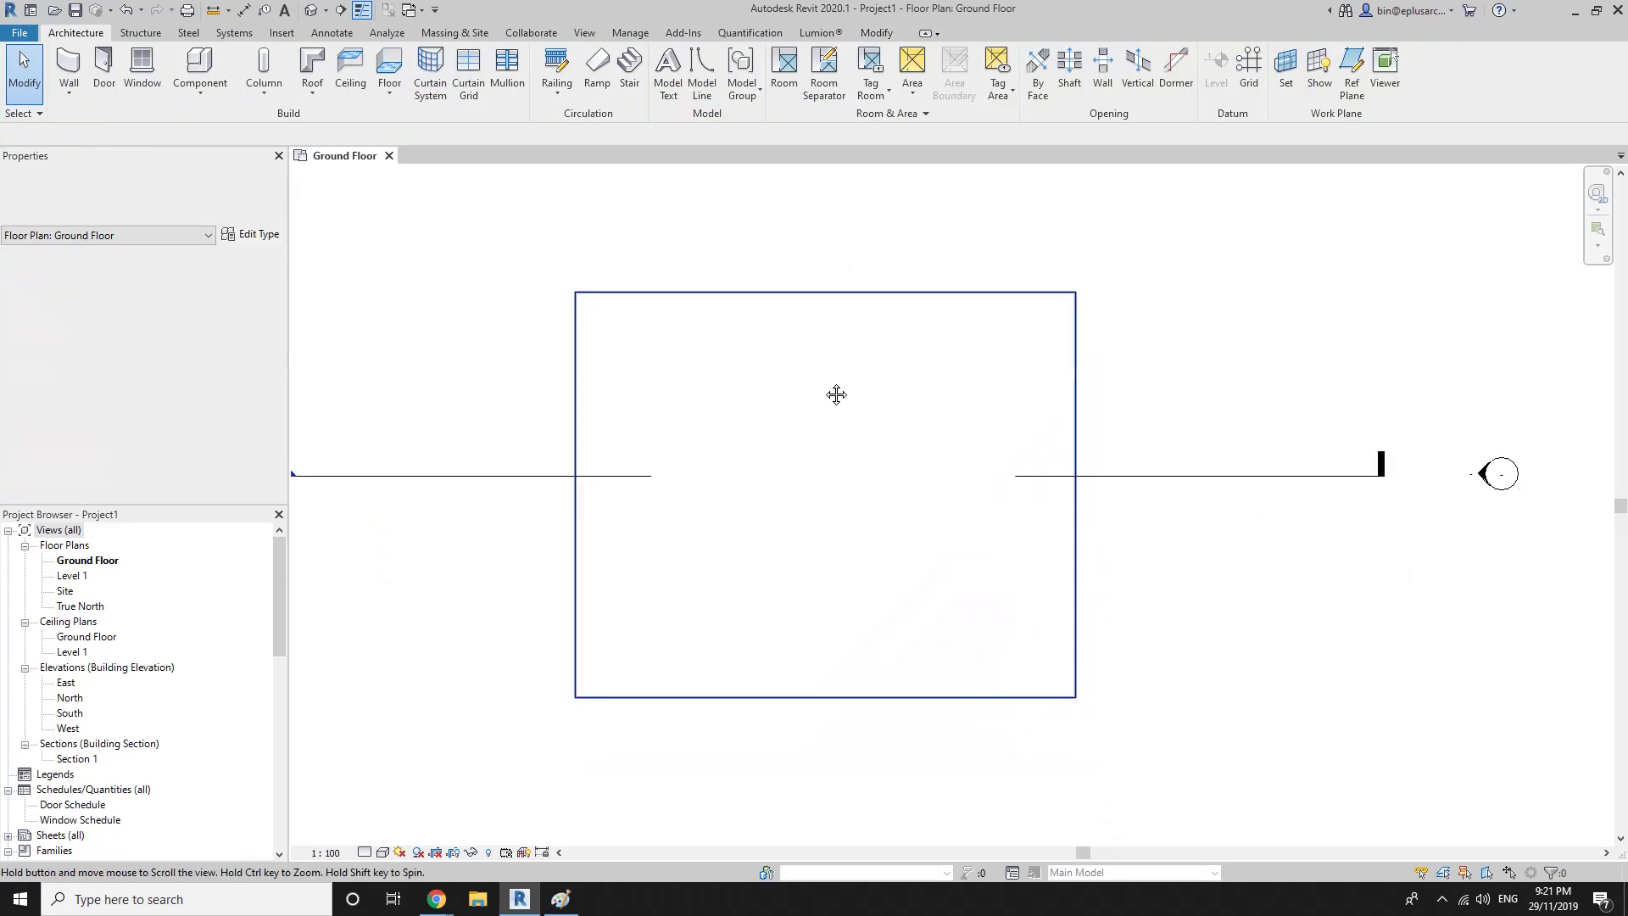
Centre the floor in the view and switch the visual style to Shaded
{"action": "scroll", "coordinate": [836, 392], "scroll_direction": "up", "scroll_amount": 2}
{"action": "scroll", "coordinate": [785, 422], "scroll_direction": "up", "scroll_amount": 2}
{"action": "mouse_move", "coordinate": [785, 464]}
{"action": "middle_mouse_down"}
{"action": "mouse_move", "coordinate": [766, 440]}
{"action": "mouse_move", "coordinate": [786, 506]}
{"action": "middle_mouse_up"}
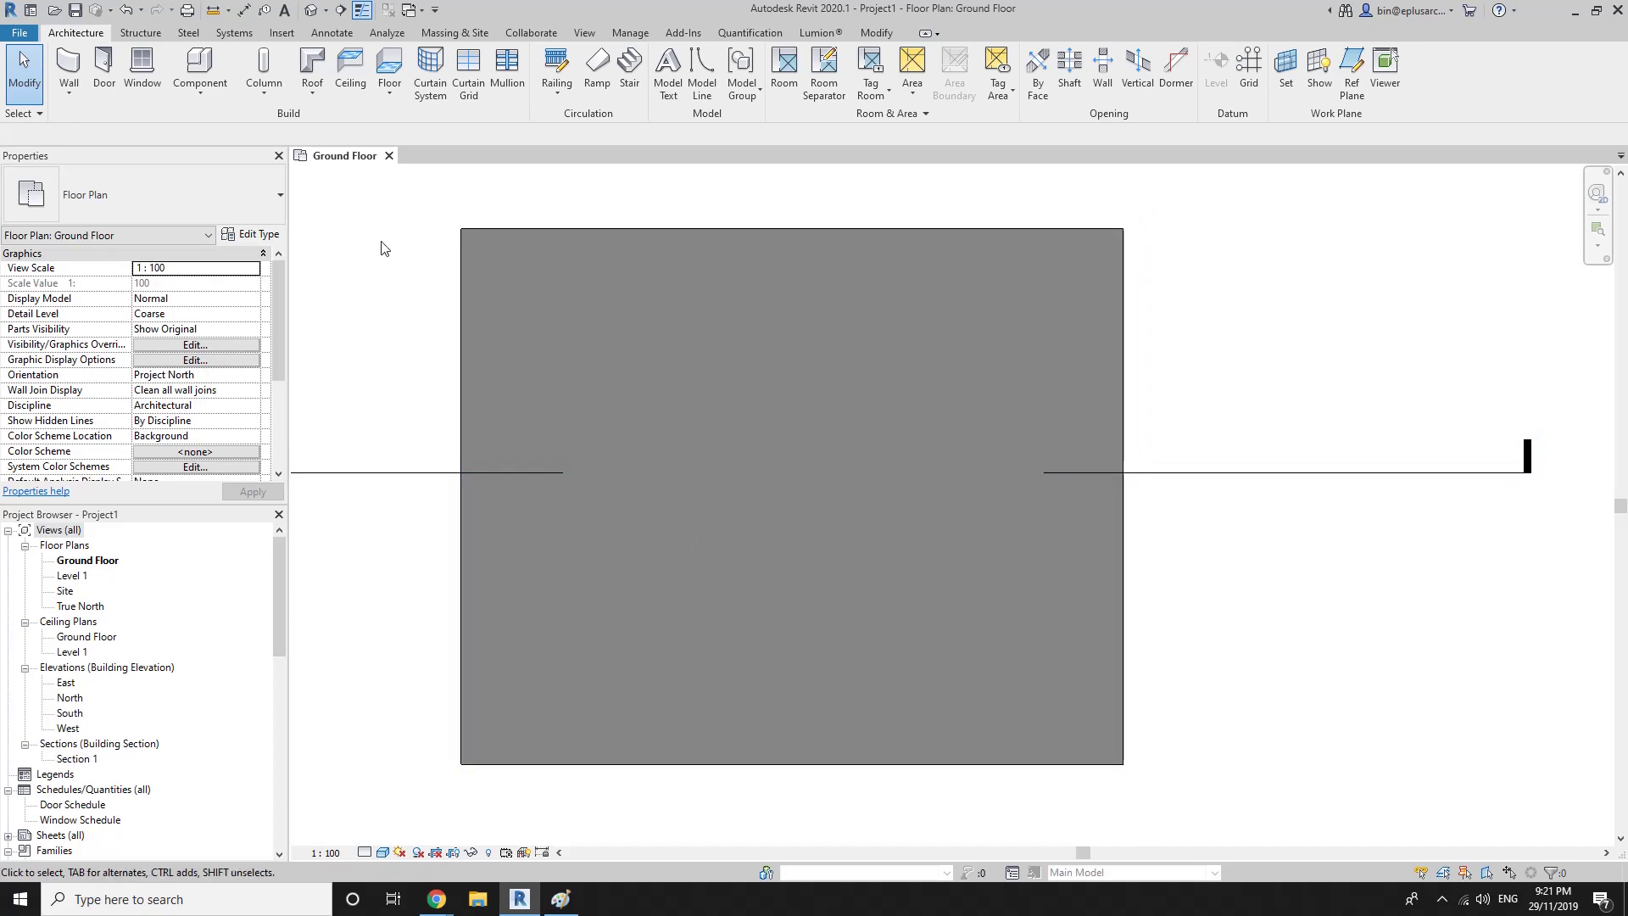
{"action": "middle_click_drag", "start_coordinate": [681, 349], "coordinate": [661, 350]}
{"action": "left_click", "coordinate": [392, 854]}
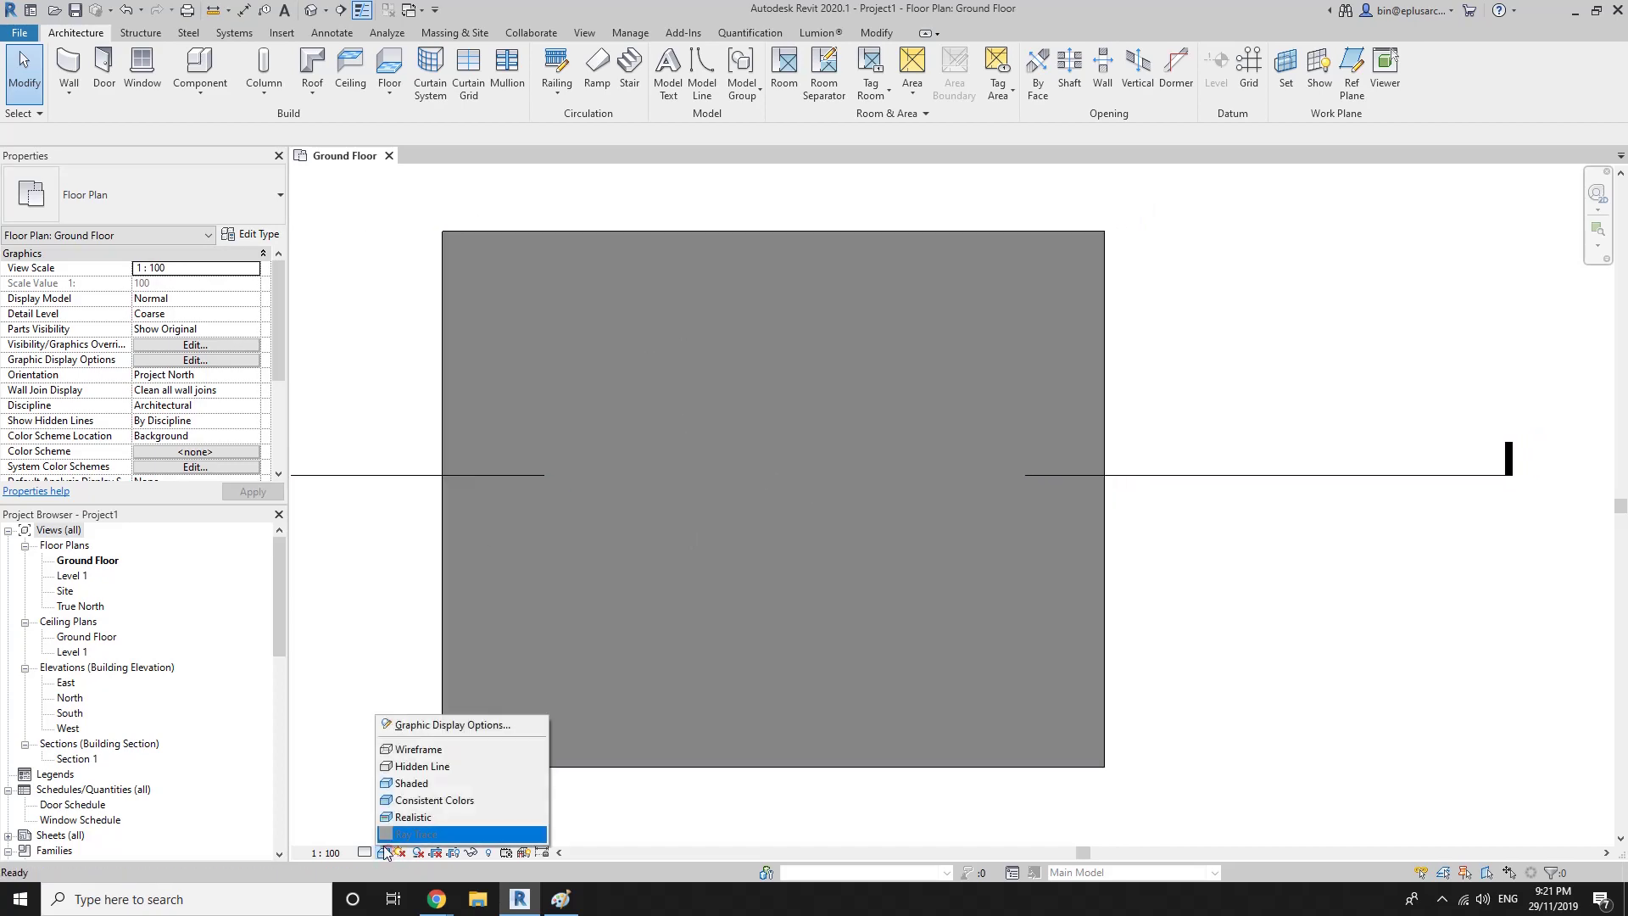
{"action": "left_click", "coordinate": [408, 817]}
{"action": "scroll", "coordinate": [691, 594], "scroll_direction": "up", "scroll_amount": 1}
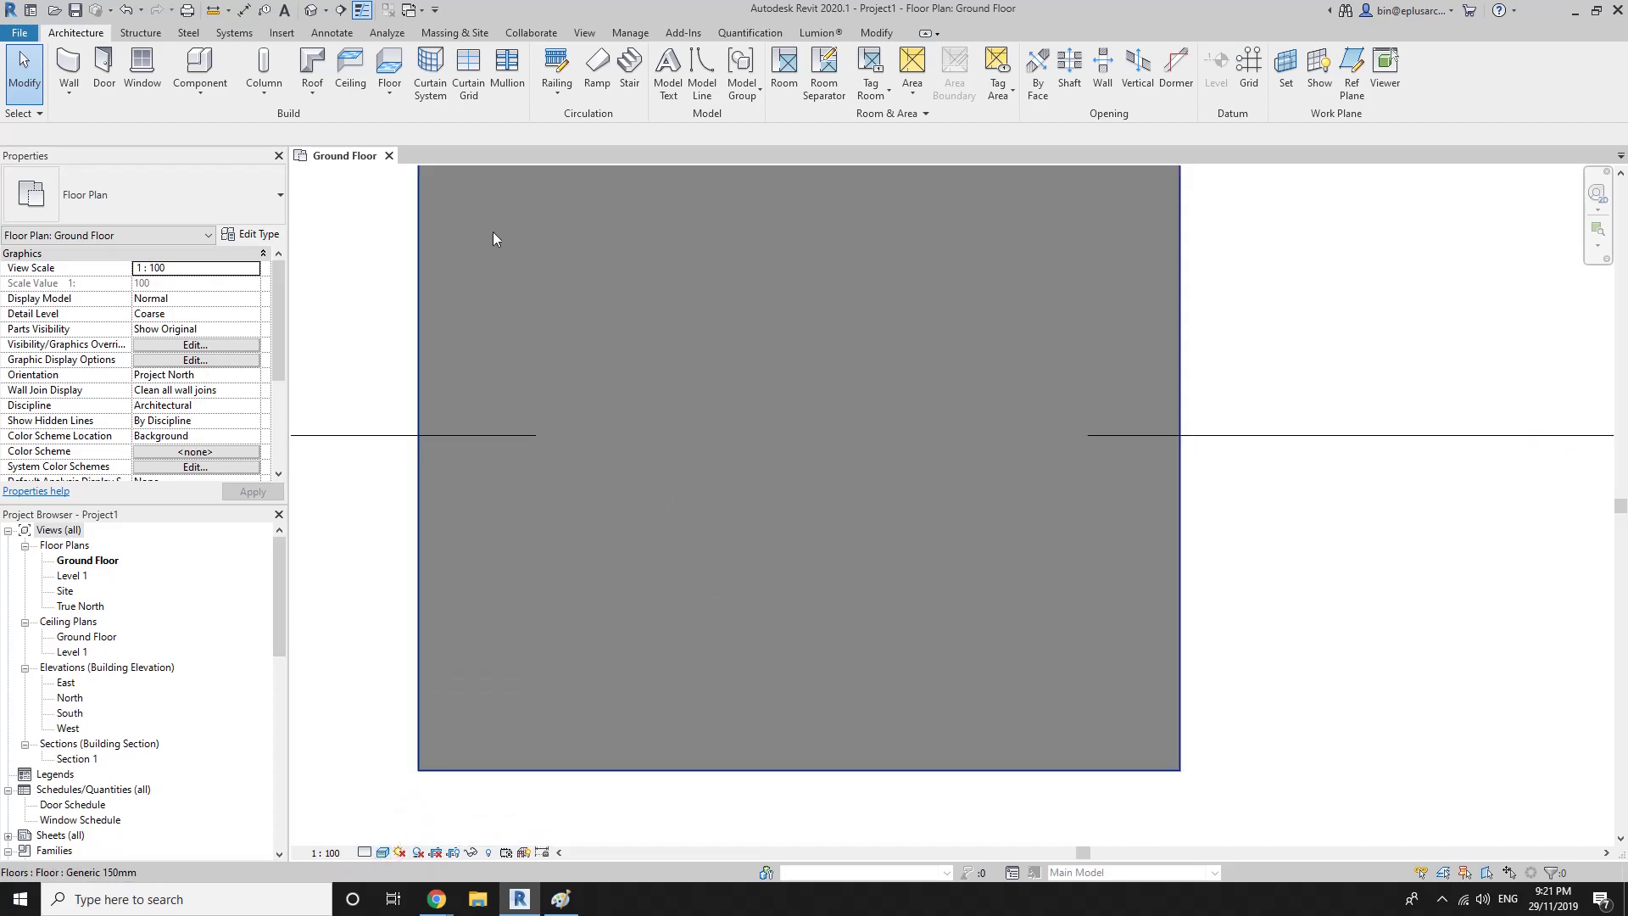
{"action": "left_click", "coordinate": [887, 33]}
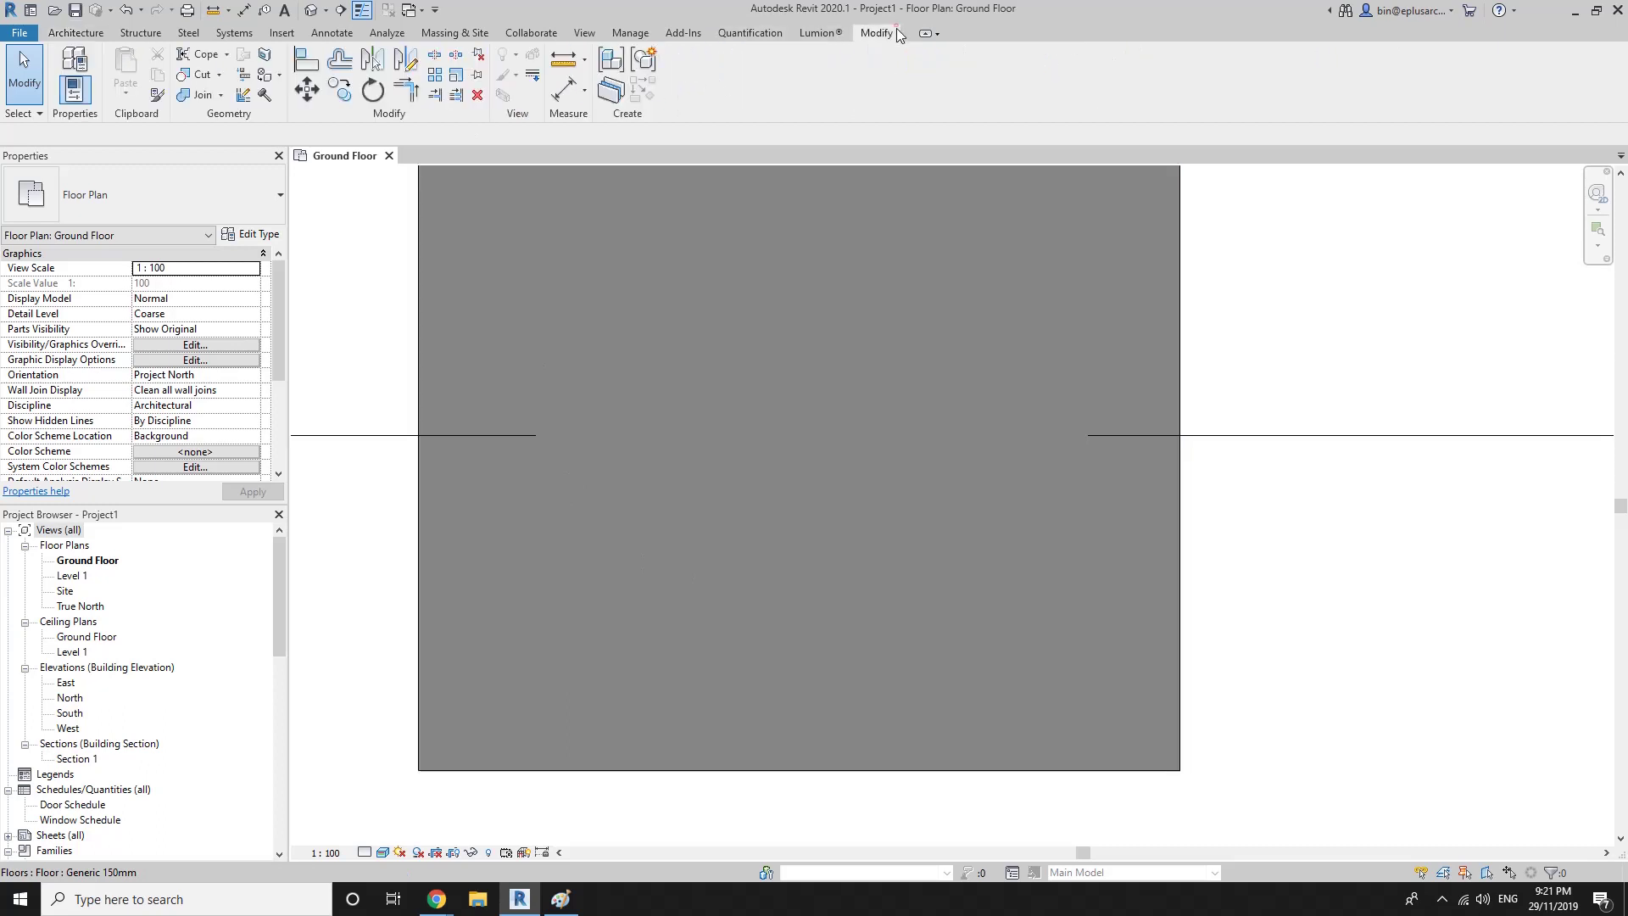
Split the floor face with a 1500 × 1000 rectangular region
{"action": "left_click", "coordinate": [267, 56]}
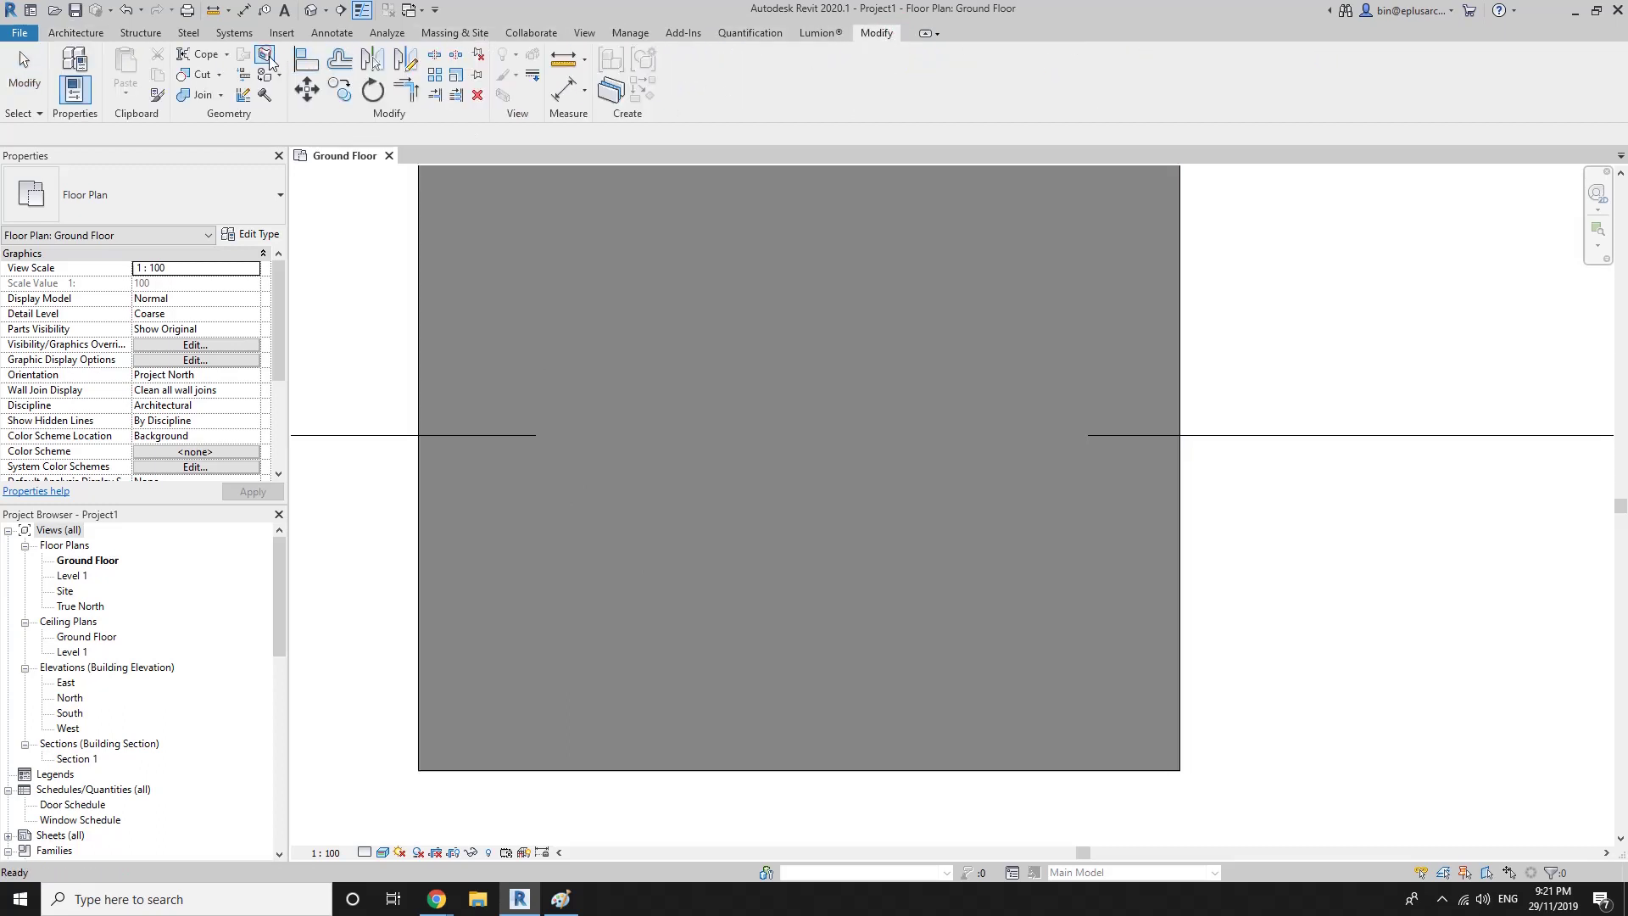
{"action": "left_click", "coordinate": [601, 396]}
{"action": "left_click", "coordinate": [732, 56]}
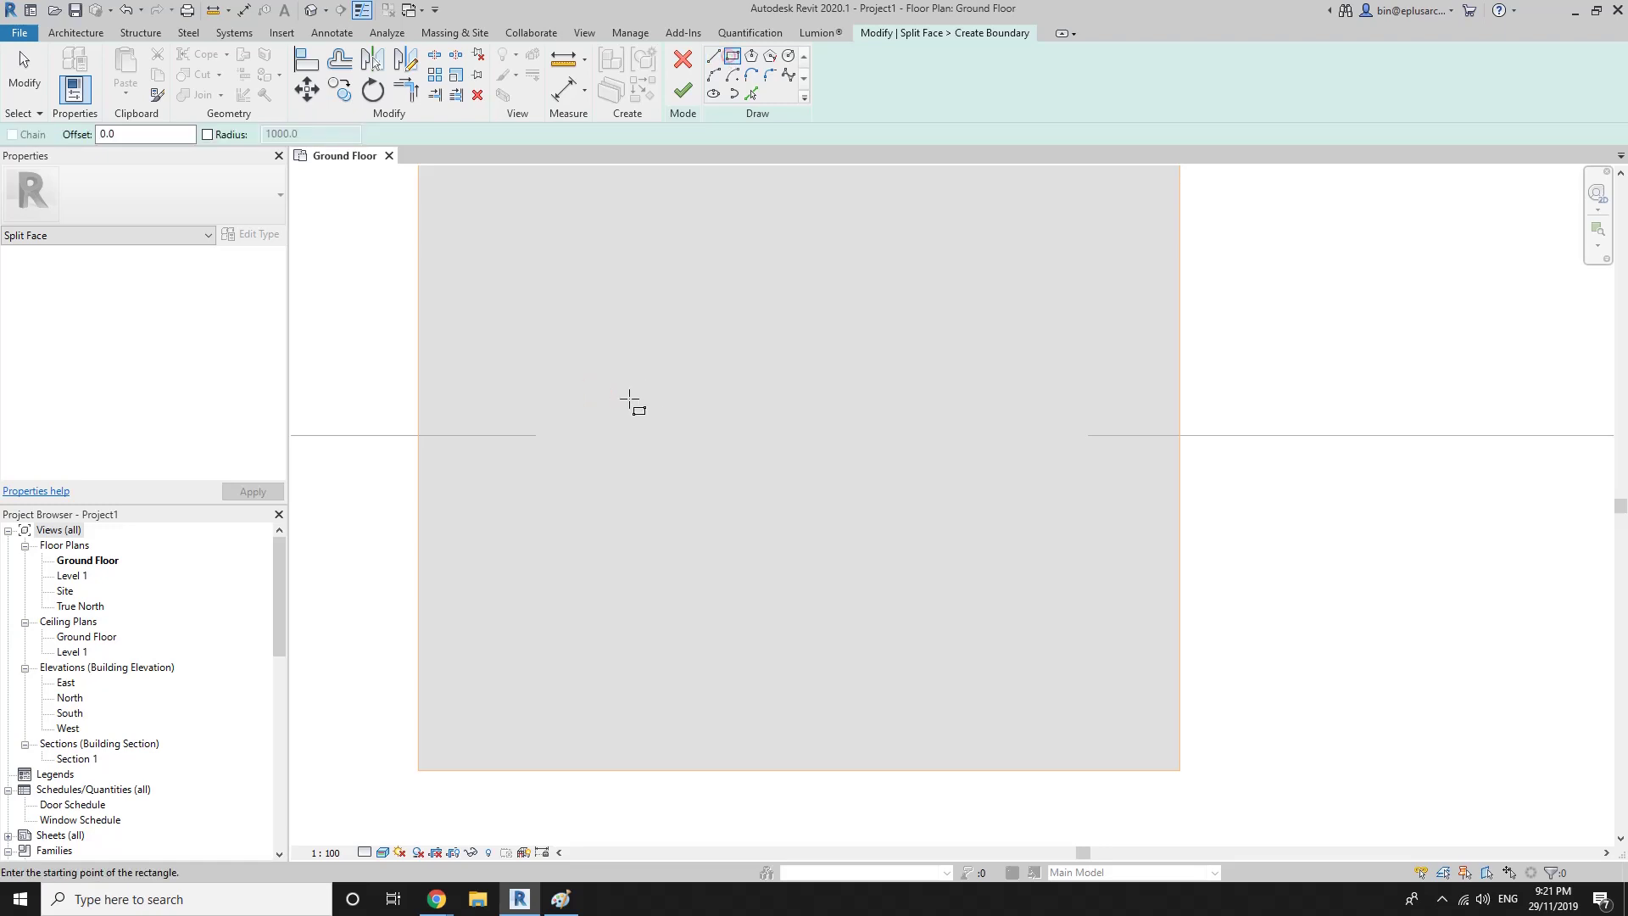
{"action": "left_click", "coordinate": [591, 379]}
{"action": "left_click", "coordinate": [781, 525]}
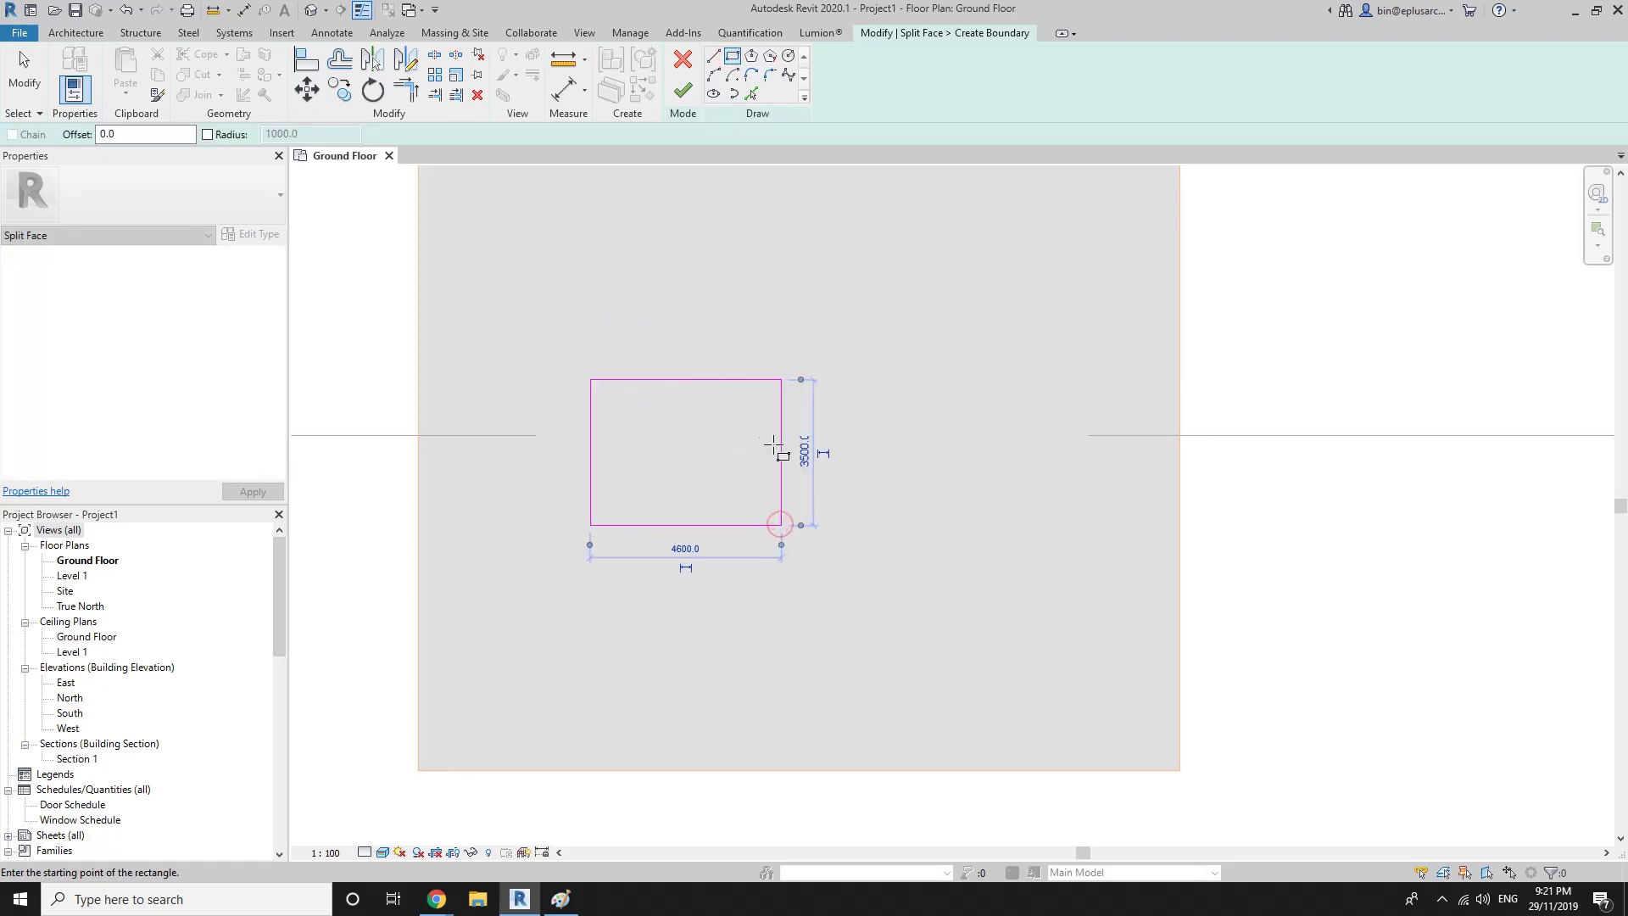
{"action": "left_click", "coordinate": [697, 551]}
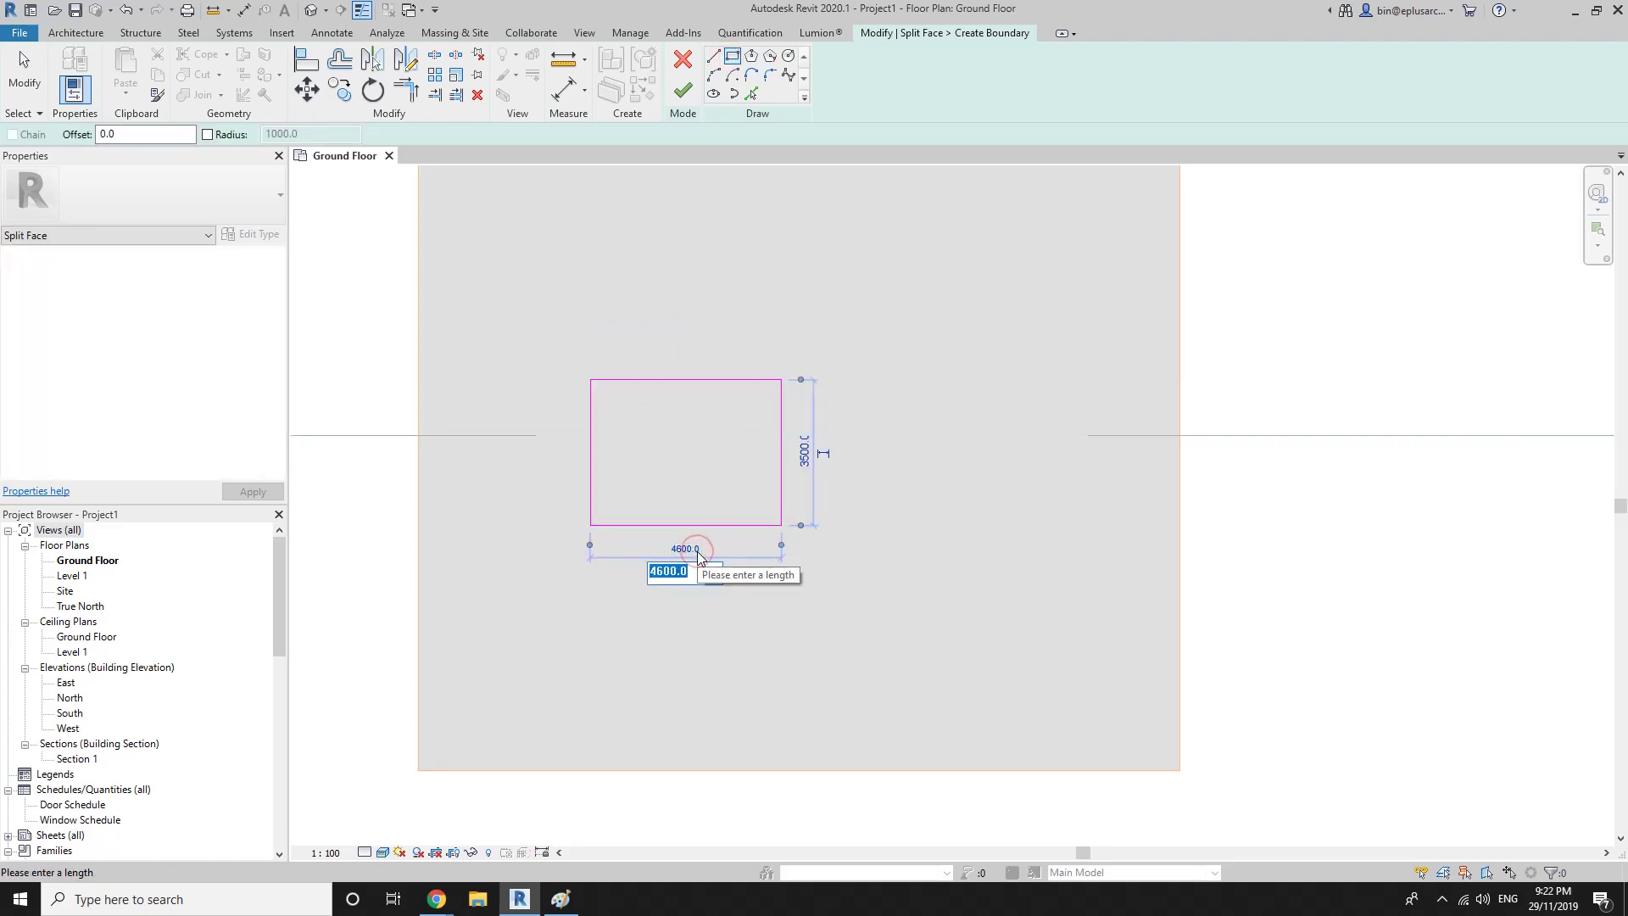
{"action": "type", "text": "1500"}
{"action": "key", "text": "Return"}
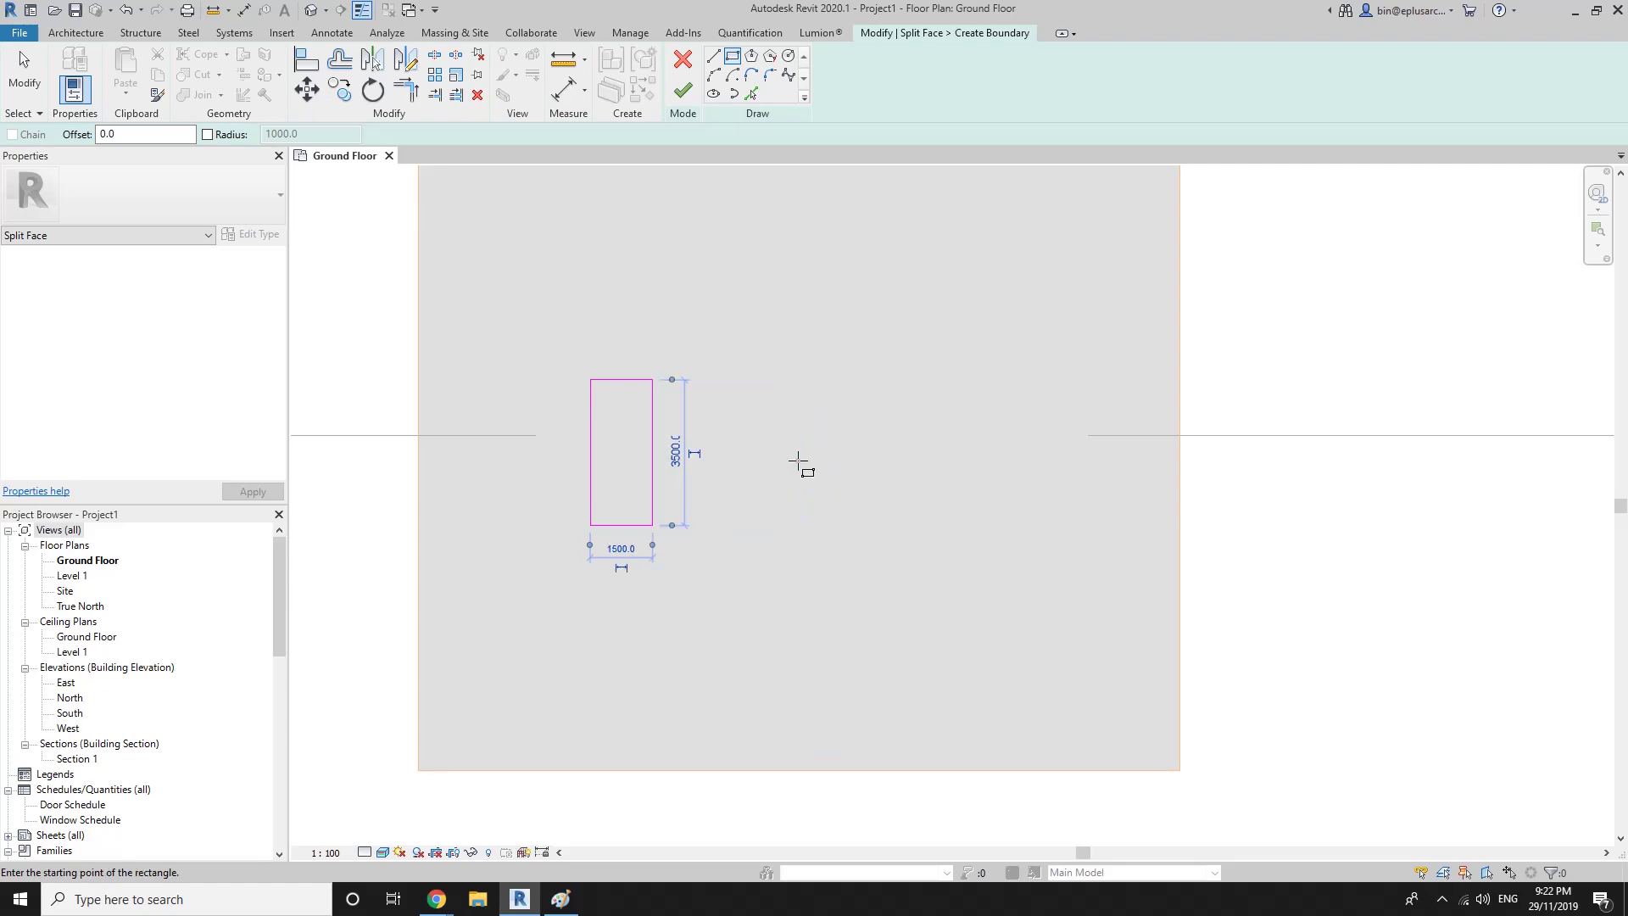
{"action": "left_click", "coordinate": [675, 452]}
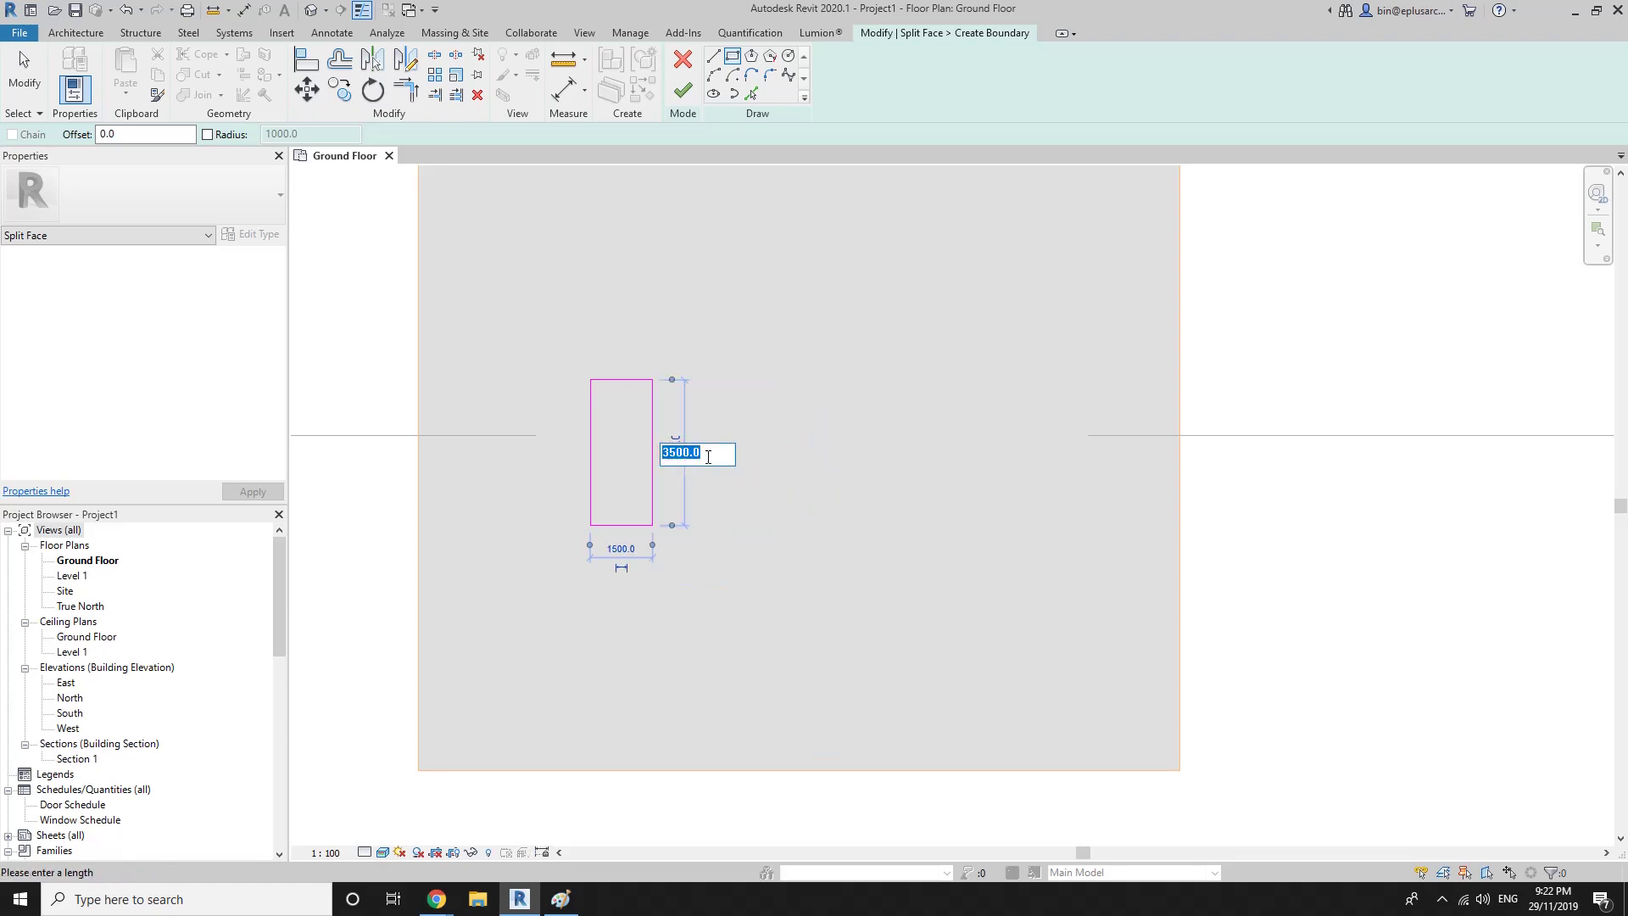
{"action": "type", "text": "1000"}
{"action": "key", "text": "Return"}
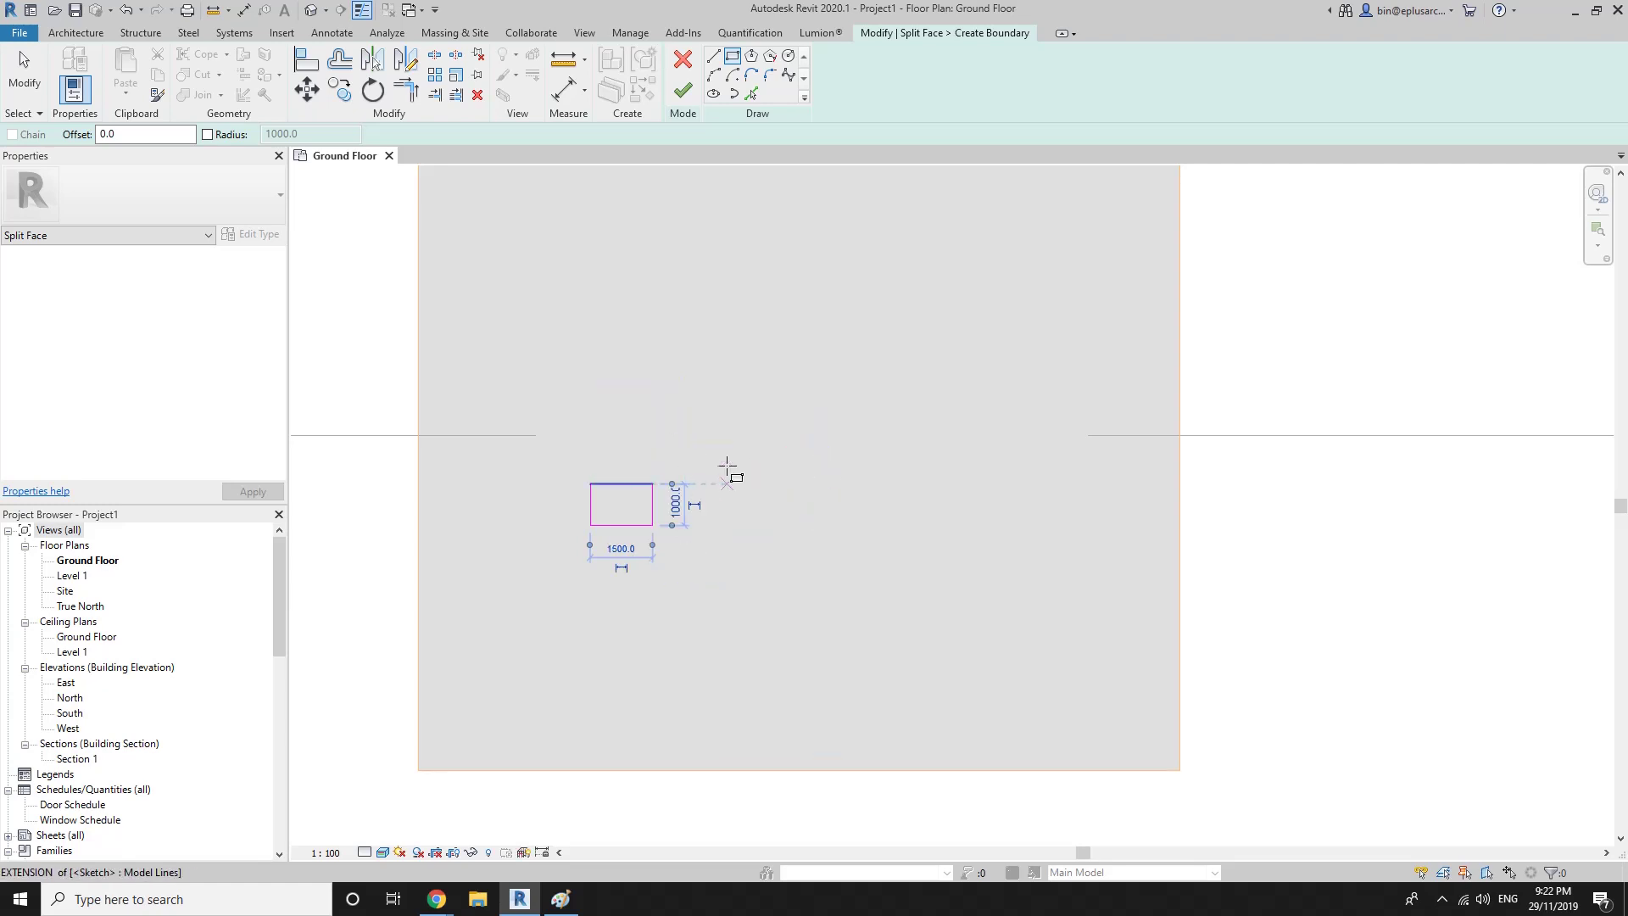
{"action": "scroll", "coordinate": [730, 473], "scroll_direction": "up", "scroll_amount": 1}
{"action": "left_click", "coordinate": [696, 82]}
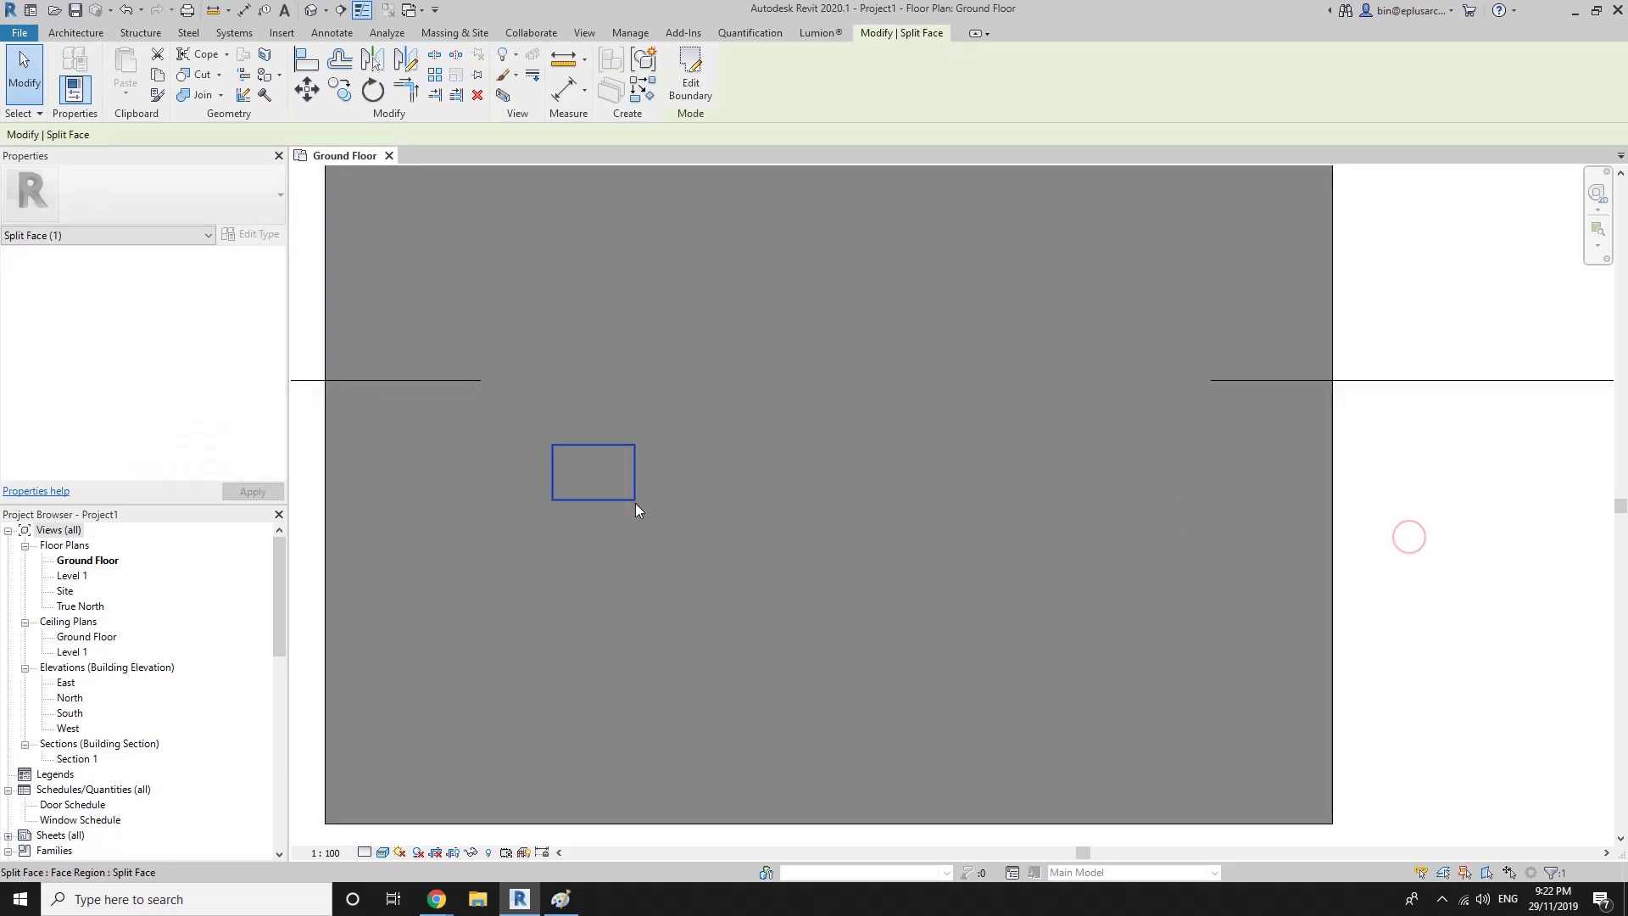
Edit the split boundary to add a second 1500 × 1000 region directly below
{"action": "left_click", "coordinate": [779, 381]}
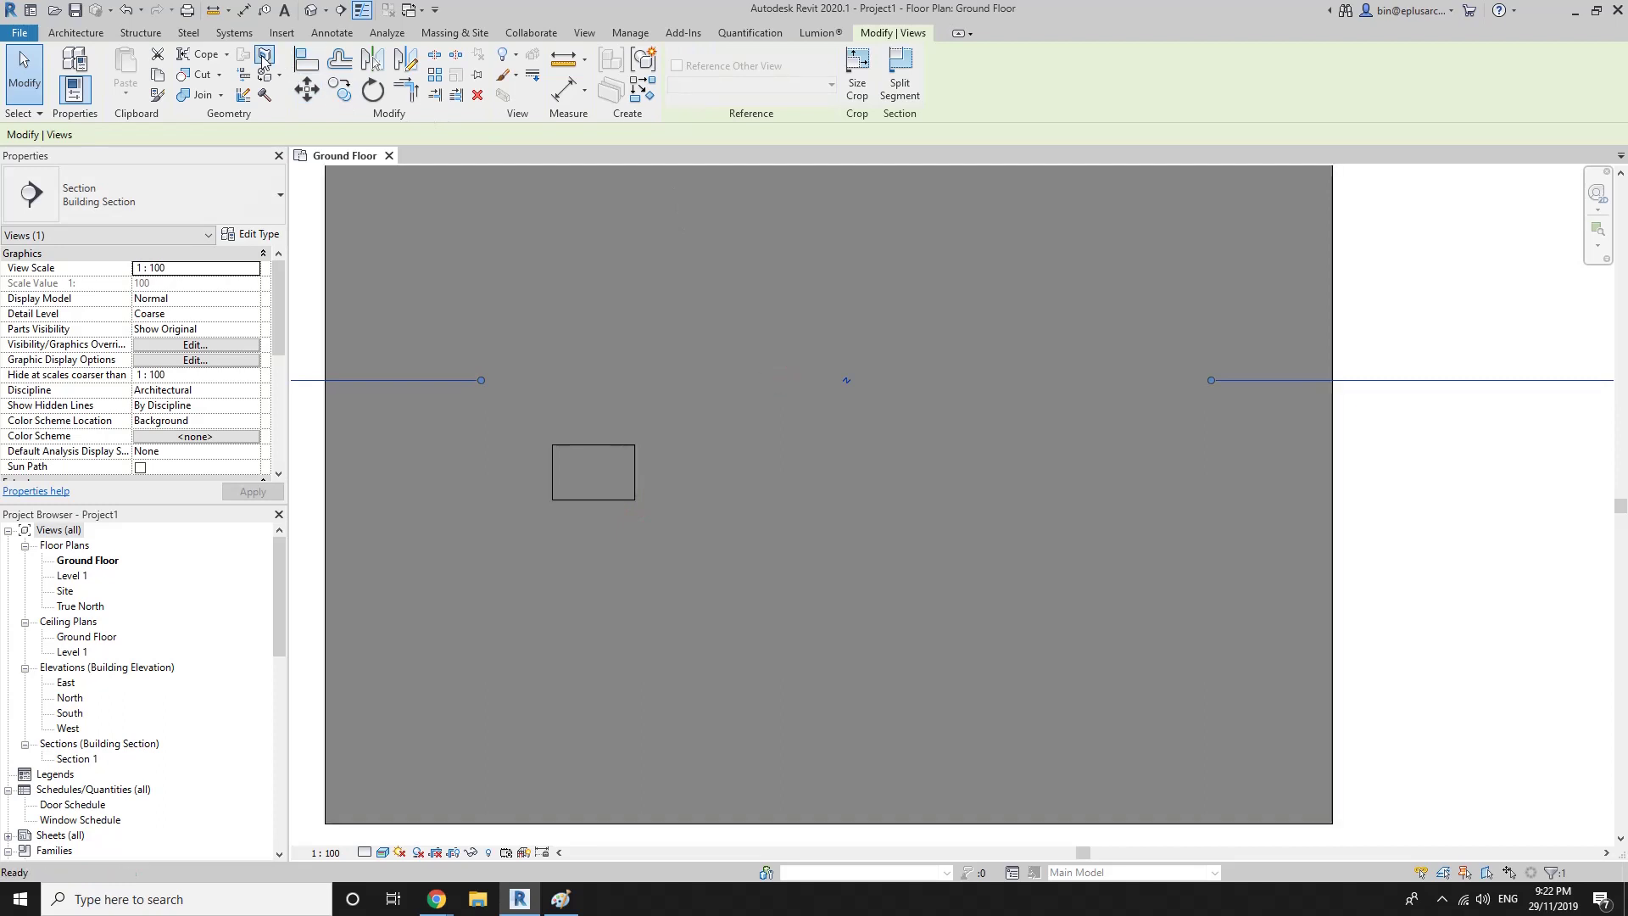
{"action": "key", "text": "Escape"}
{"action": "double_click", "coordinate": [720, 465]}
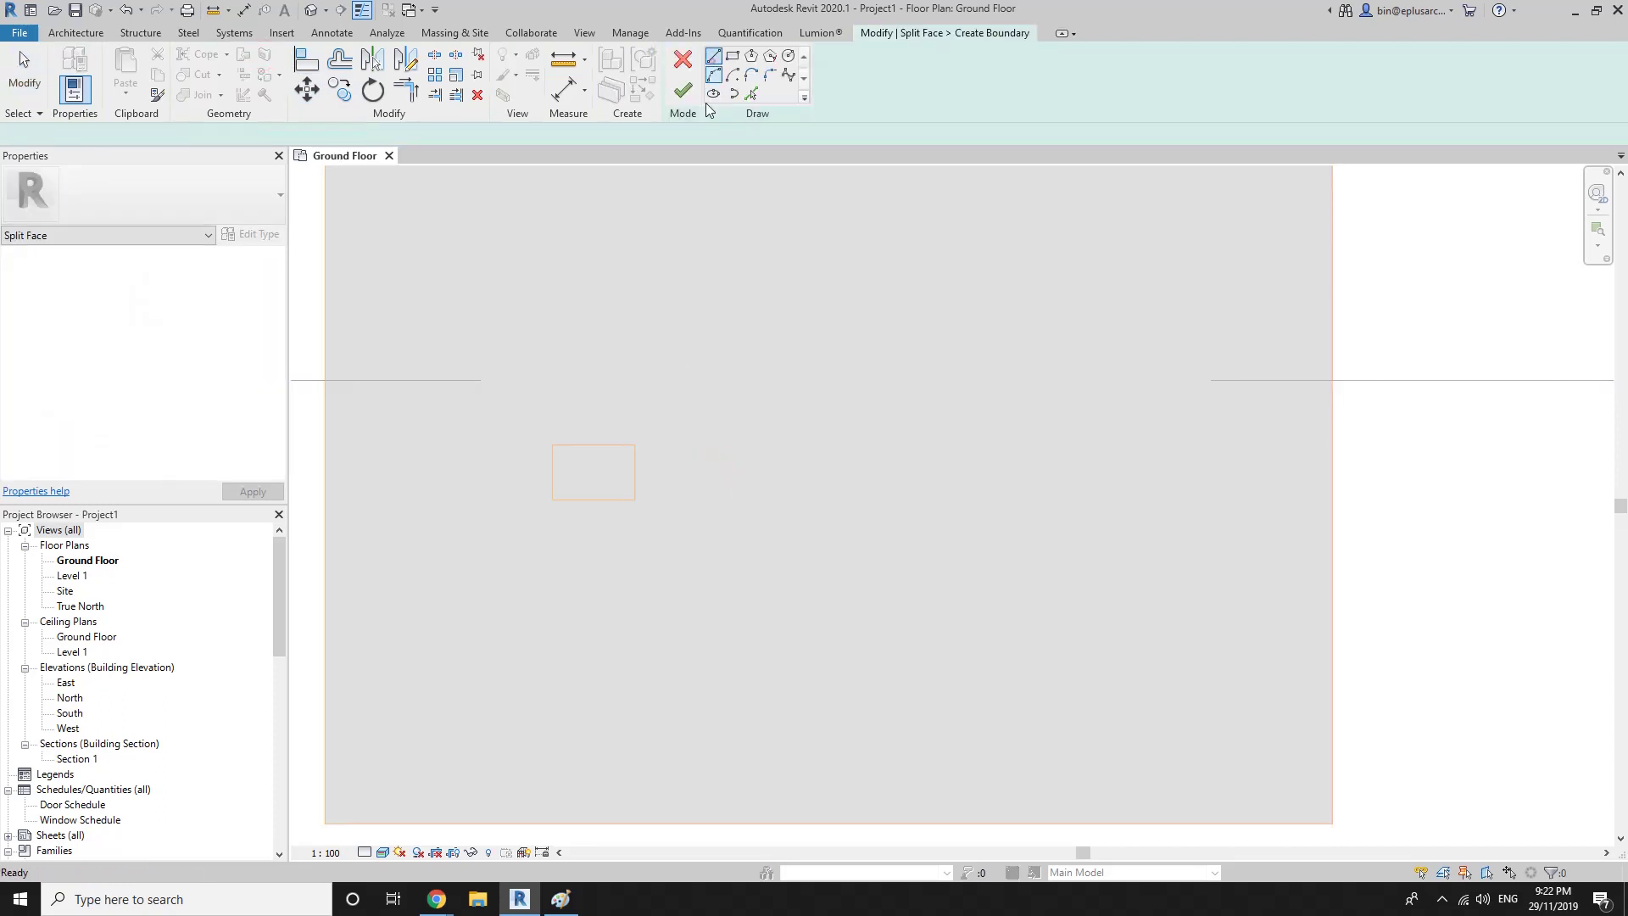
{"action": "left_click", "coordinate": [554, 499]}
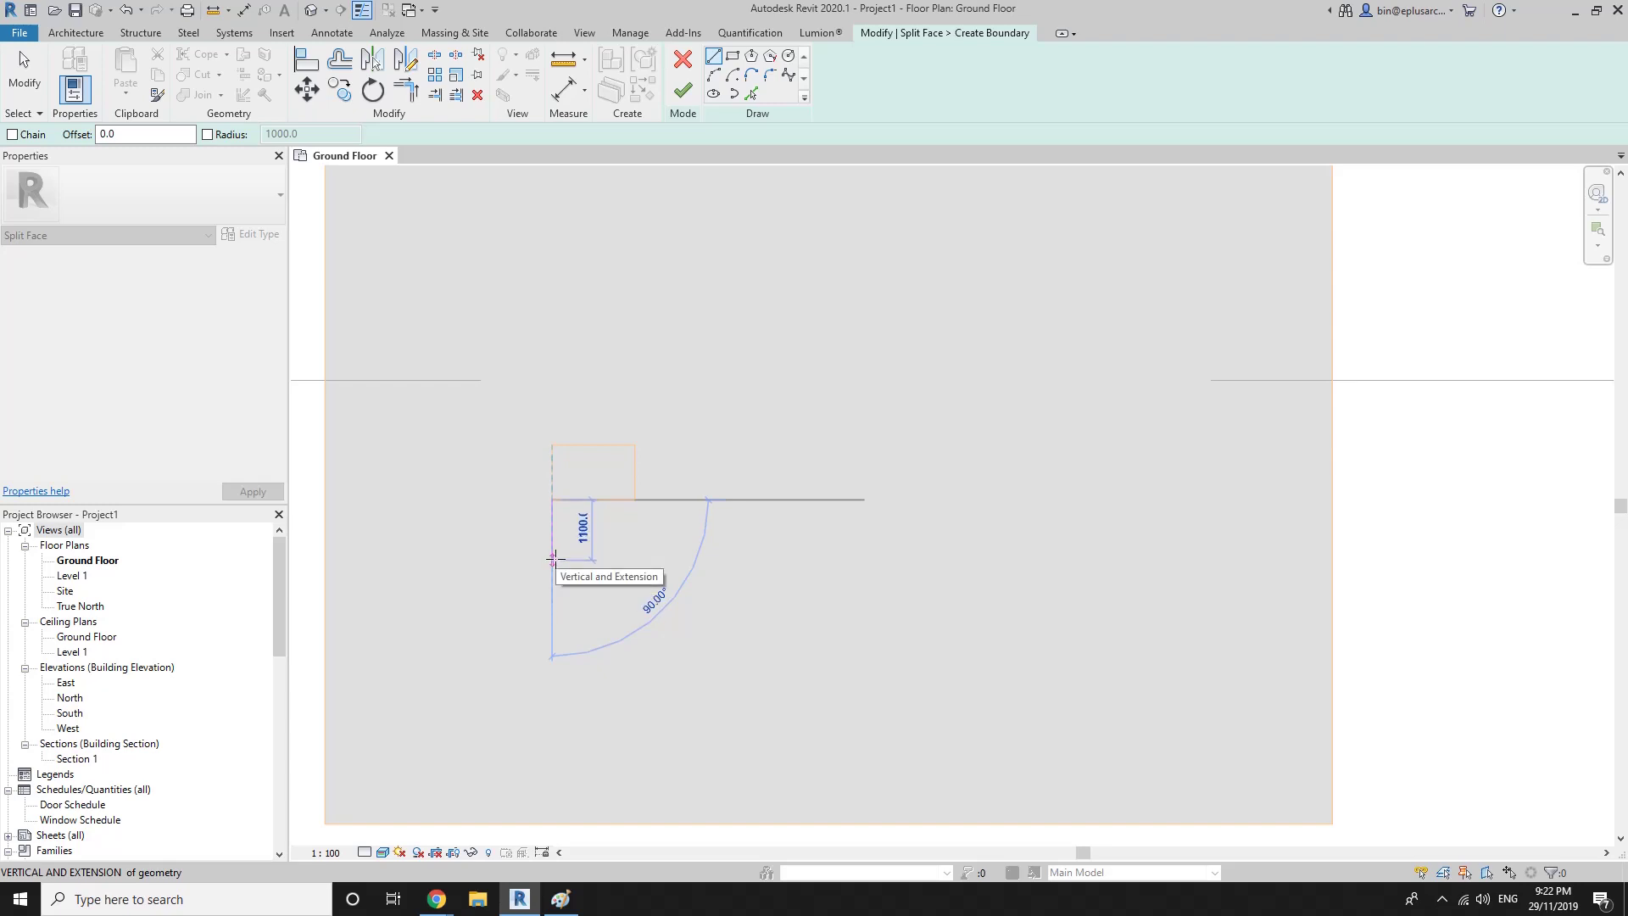
{"action": "left_click", "coordinate": [554, 553]}
{"action": "left_click", "coordinate": [636, 554]}
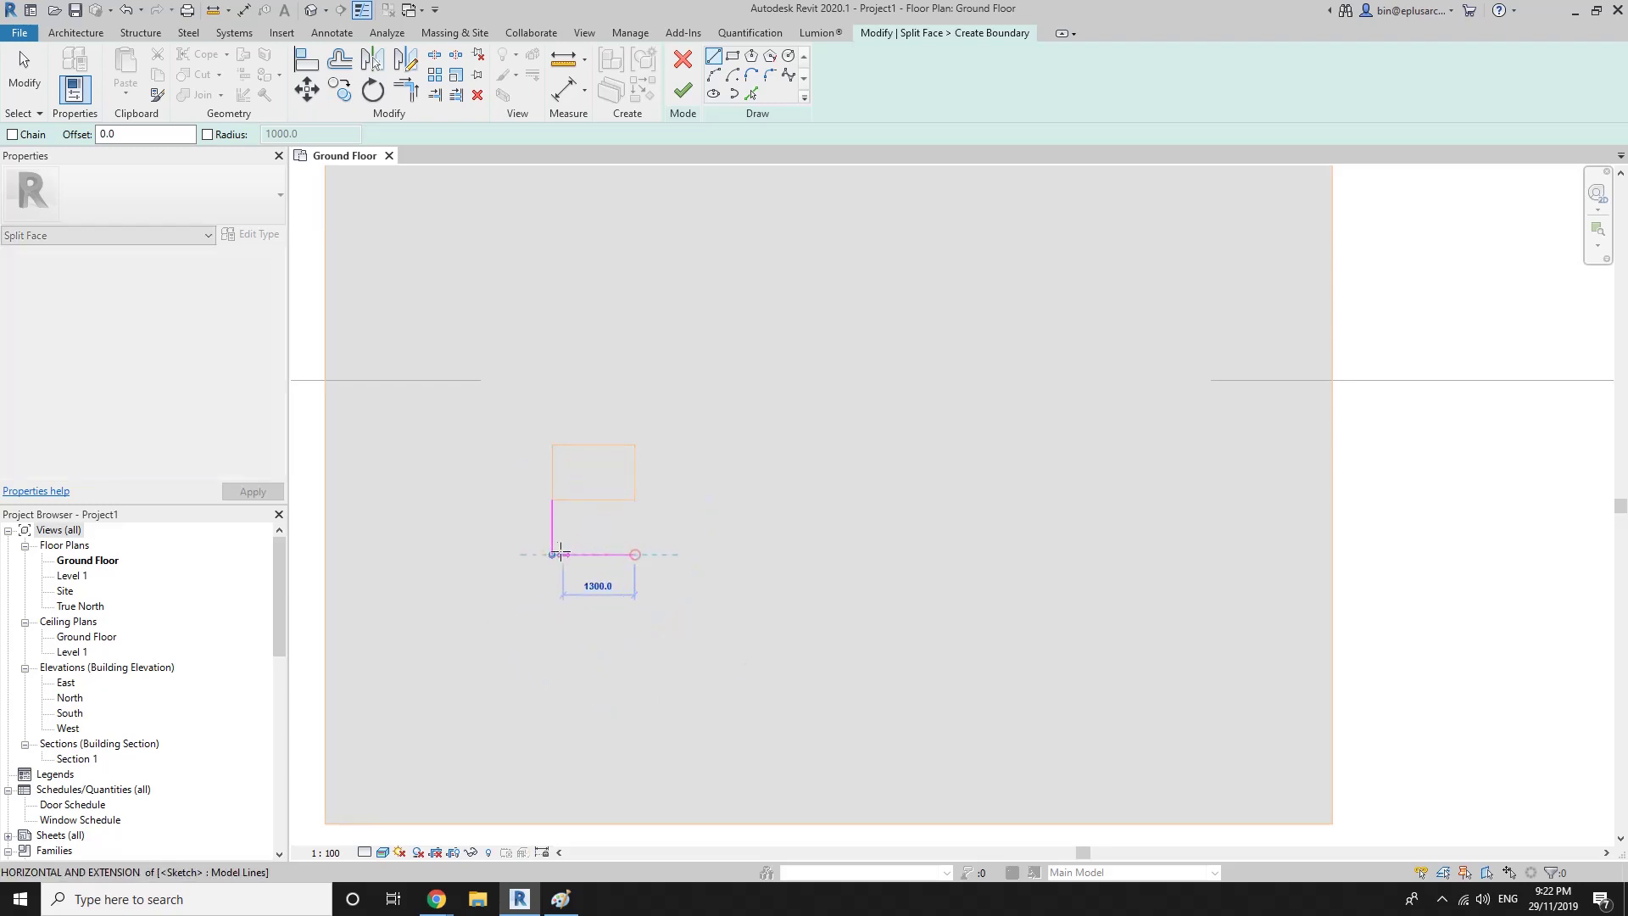
{"action": "left_click", "coordinate": [635, 555]}
{"action": "left_click", "coordinate": [635, 501]}
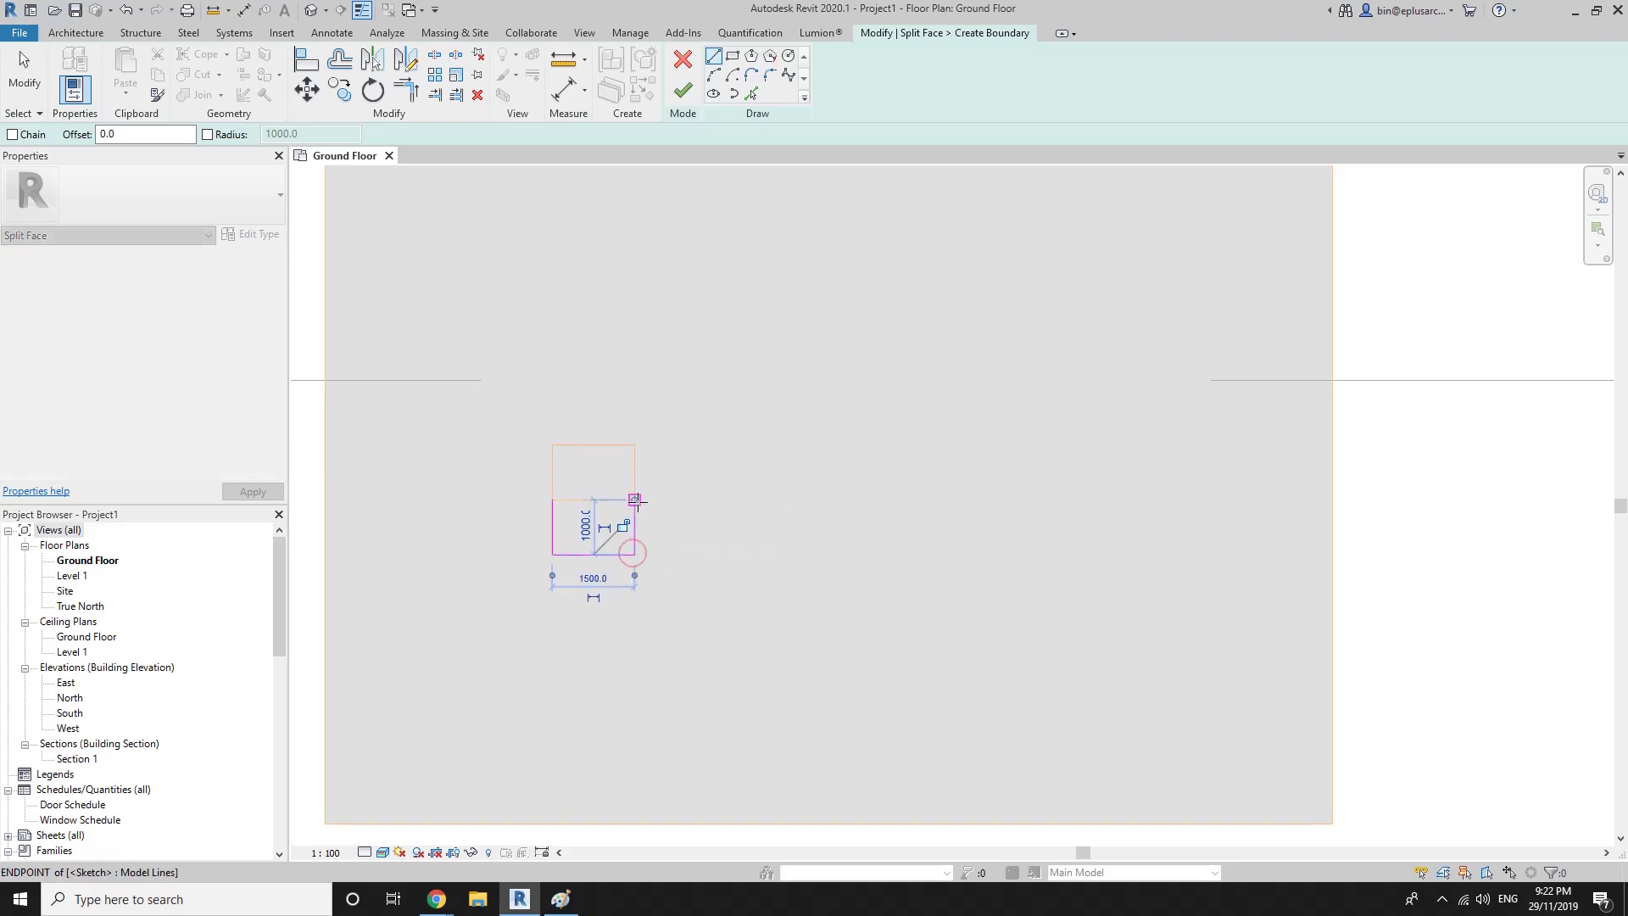
{"action": "left_click", "coordinate": [684, 96]}
{"action": "scroll", "coordinate": [647, 465], "scroll_direction": "up", "scroll_amount": 2}
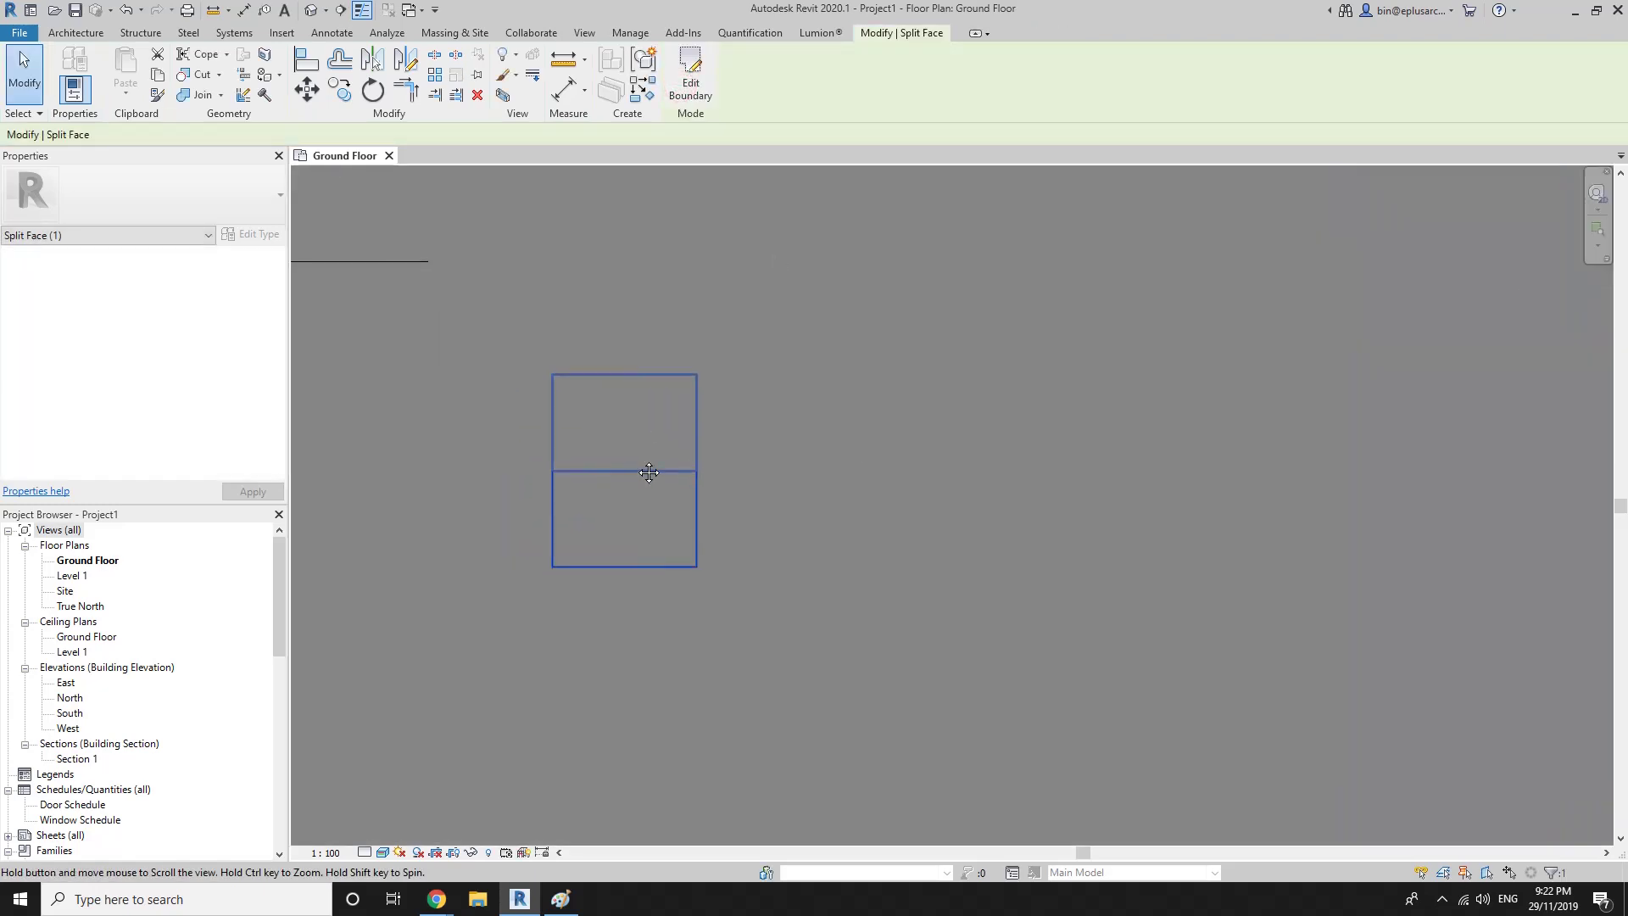
Create material 001 and assign the 001.PNG marble image as its appearance
{"action": "left_click", "coordinate": [630, 32]}
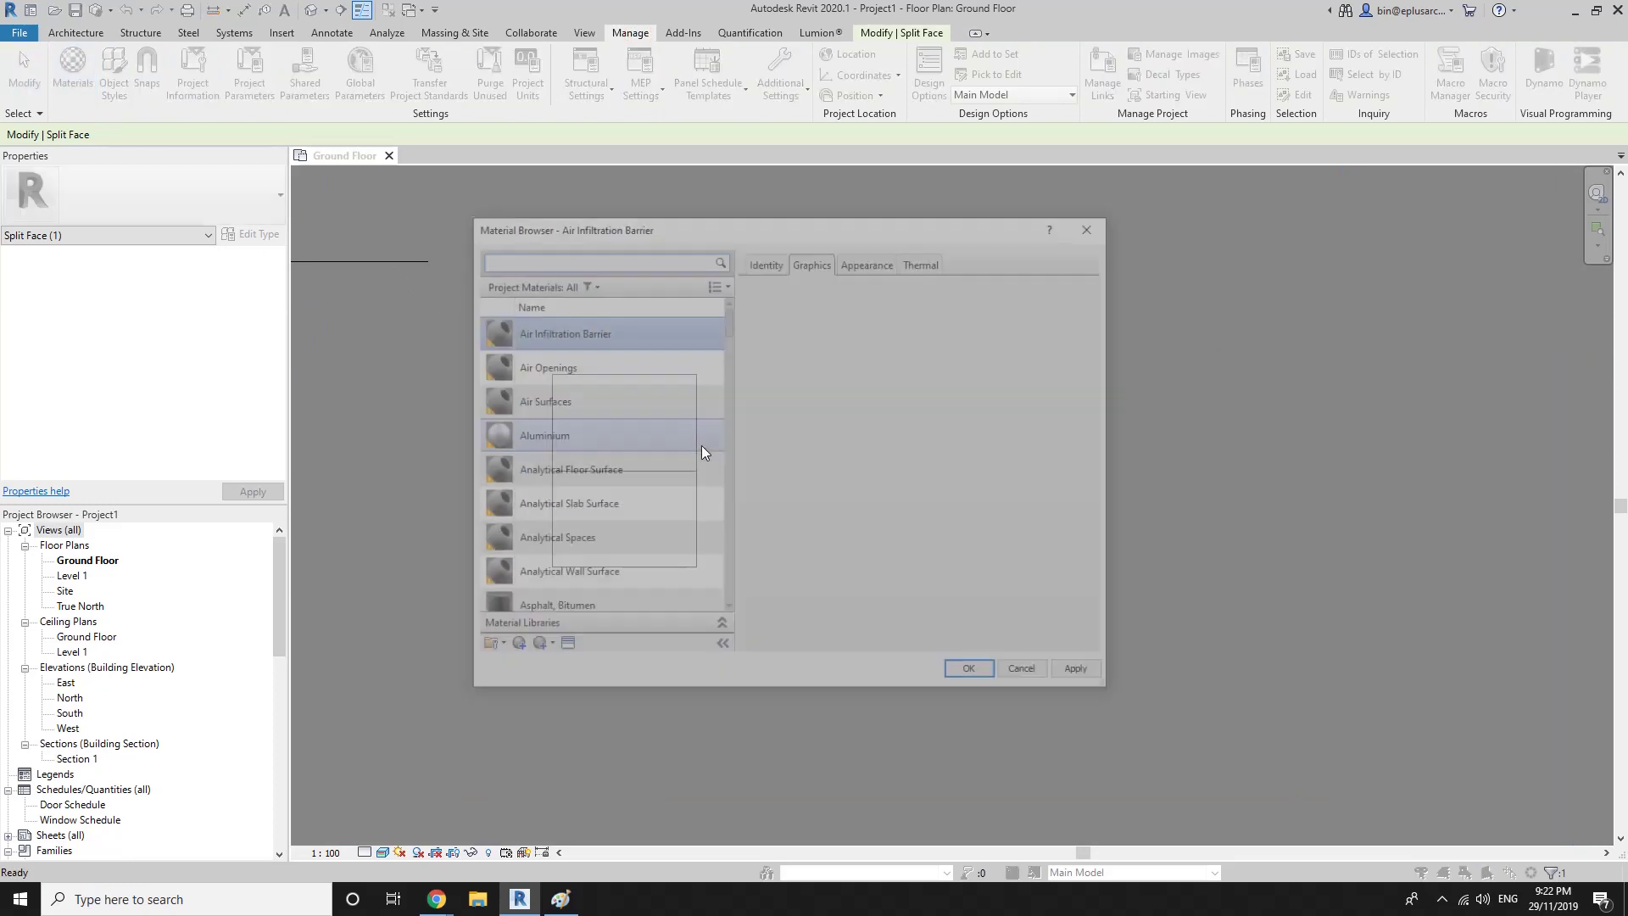
{"action": "left_click", "coordinate": [514, 647]}
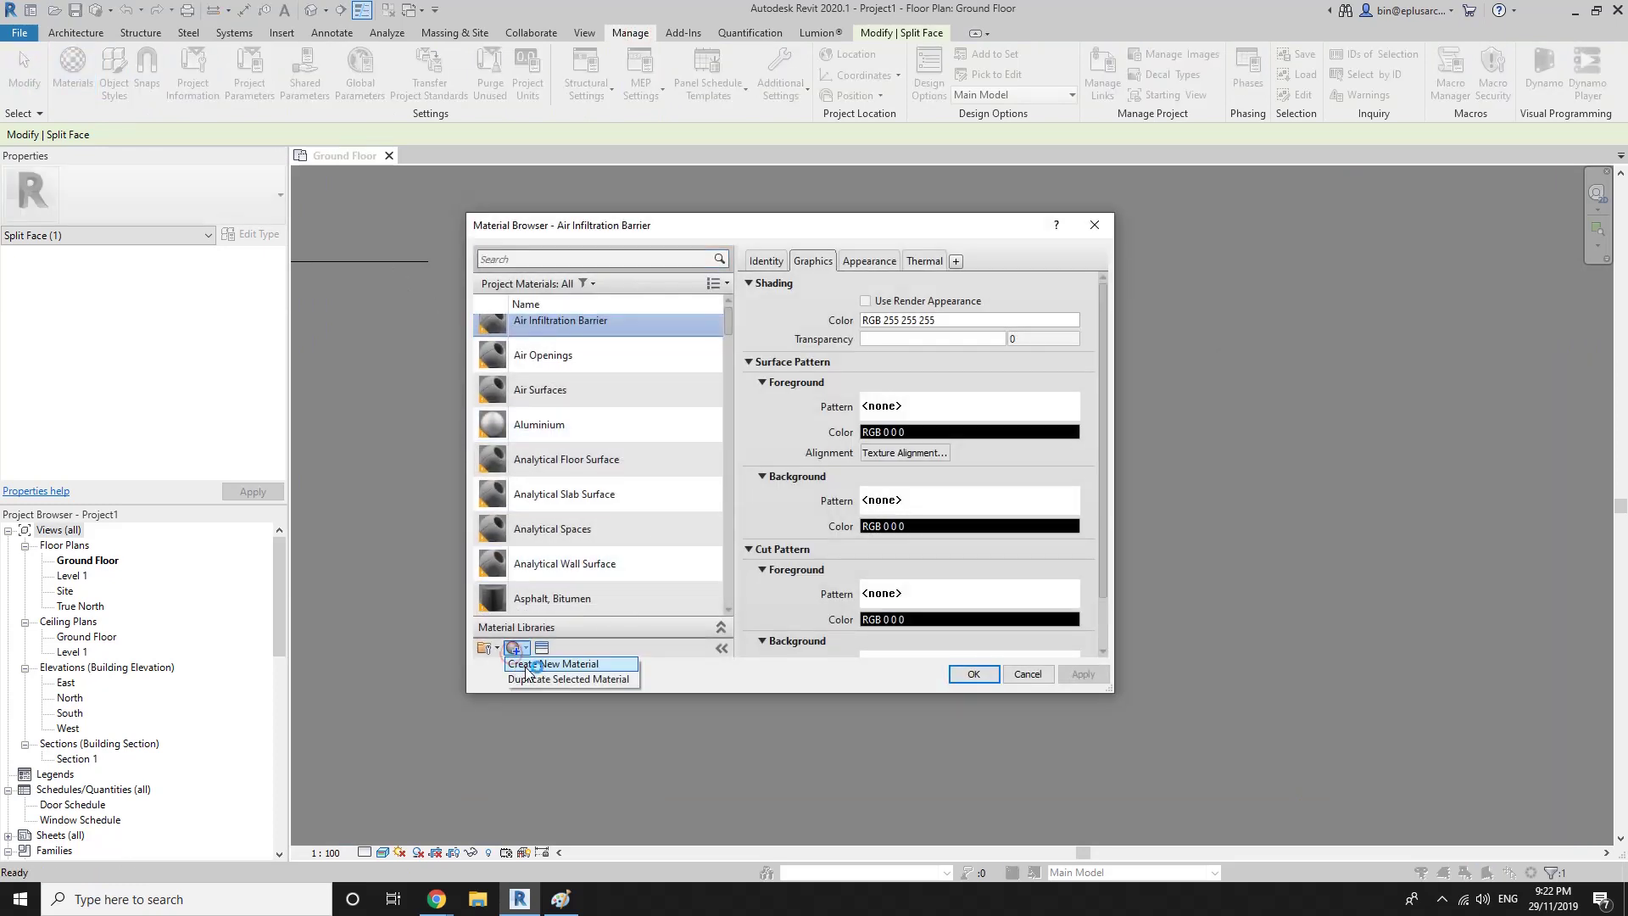
{"action": "right_click", "coordinate": [578, 468]}
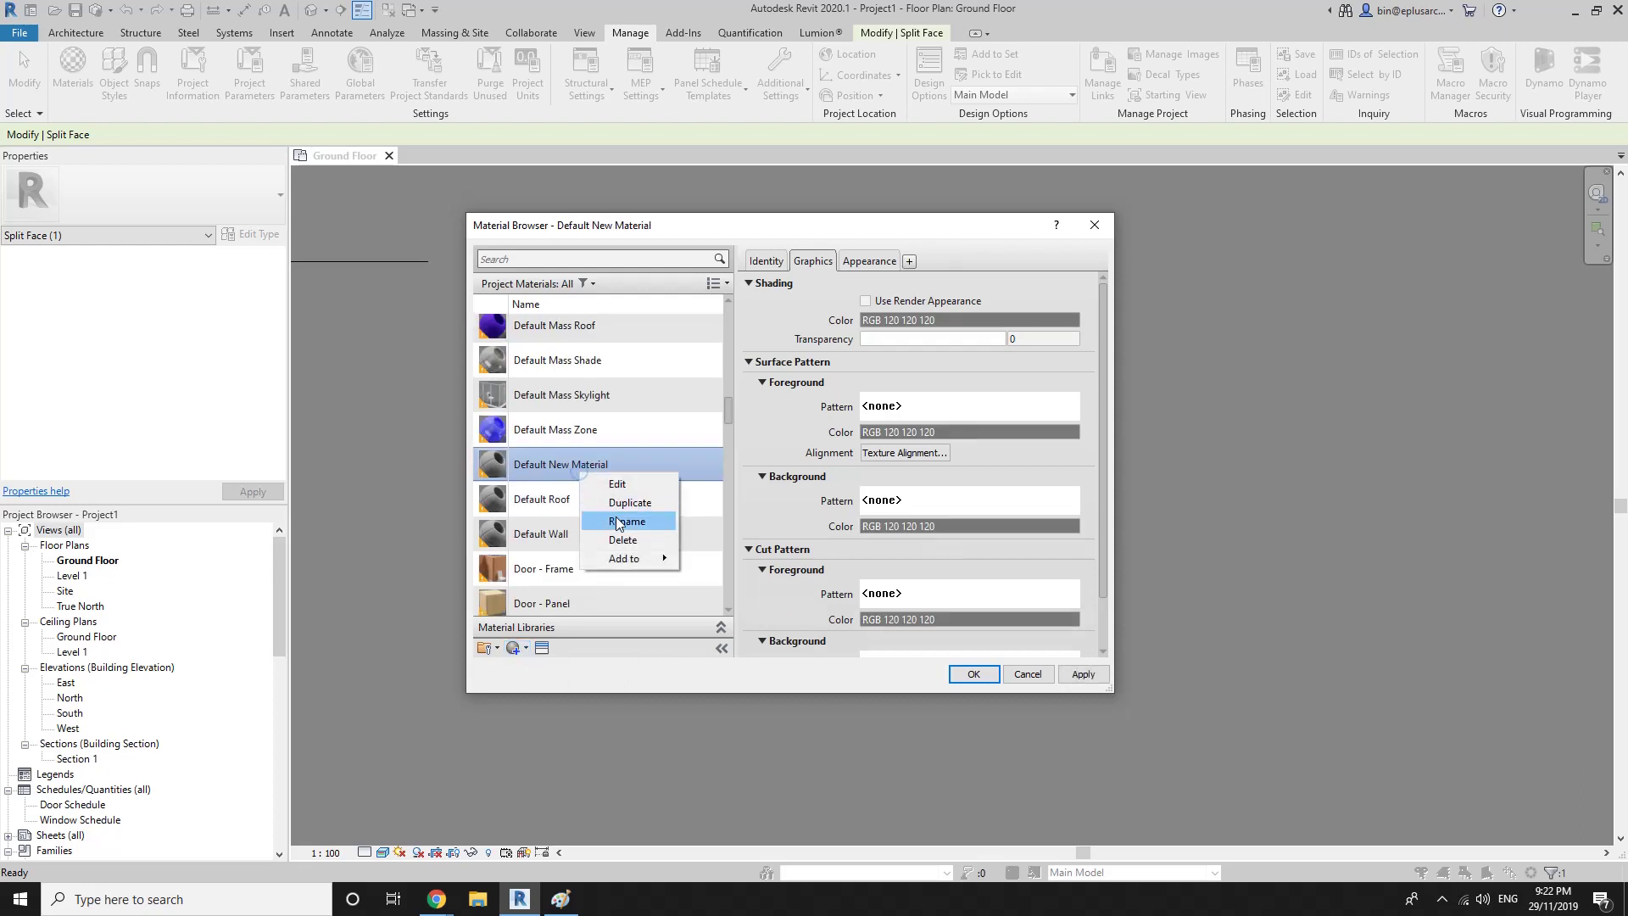
{"action": "left_click", "coordinate": [617, 519]}
{"action": "type", "text": "001"}
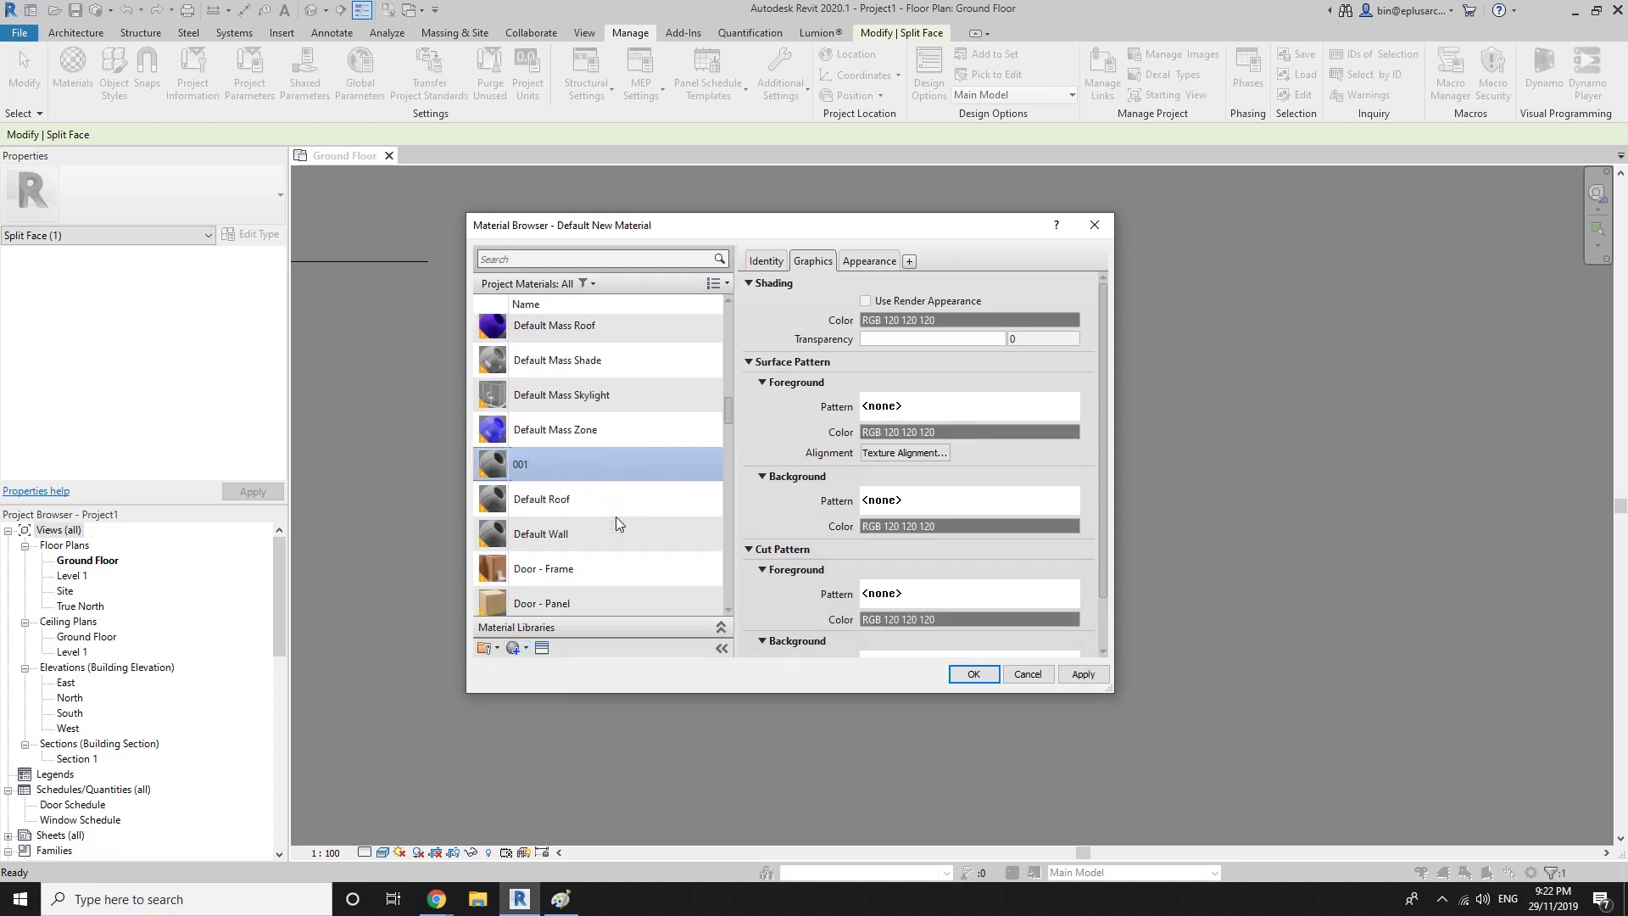
{"action": "left_click", "coordinate": [864, 265]}
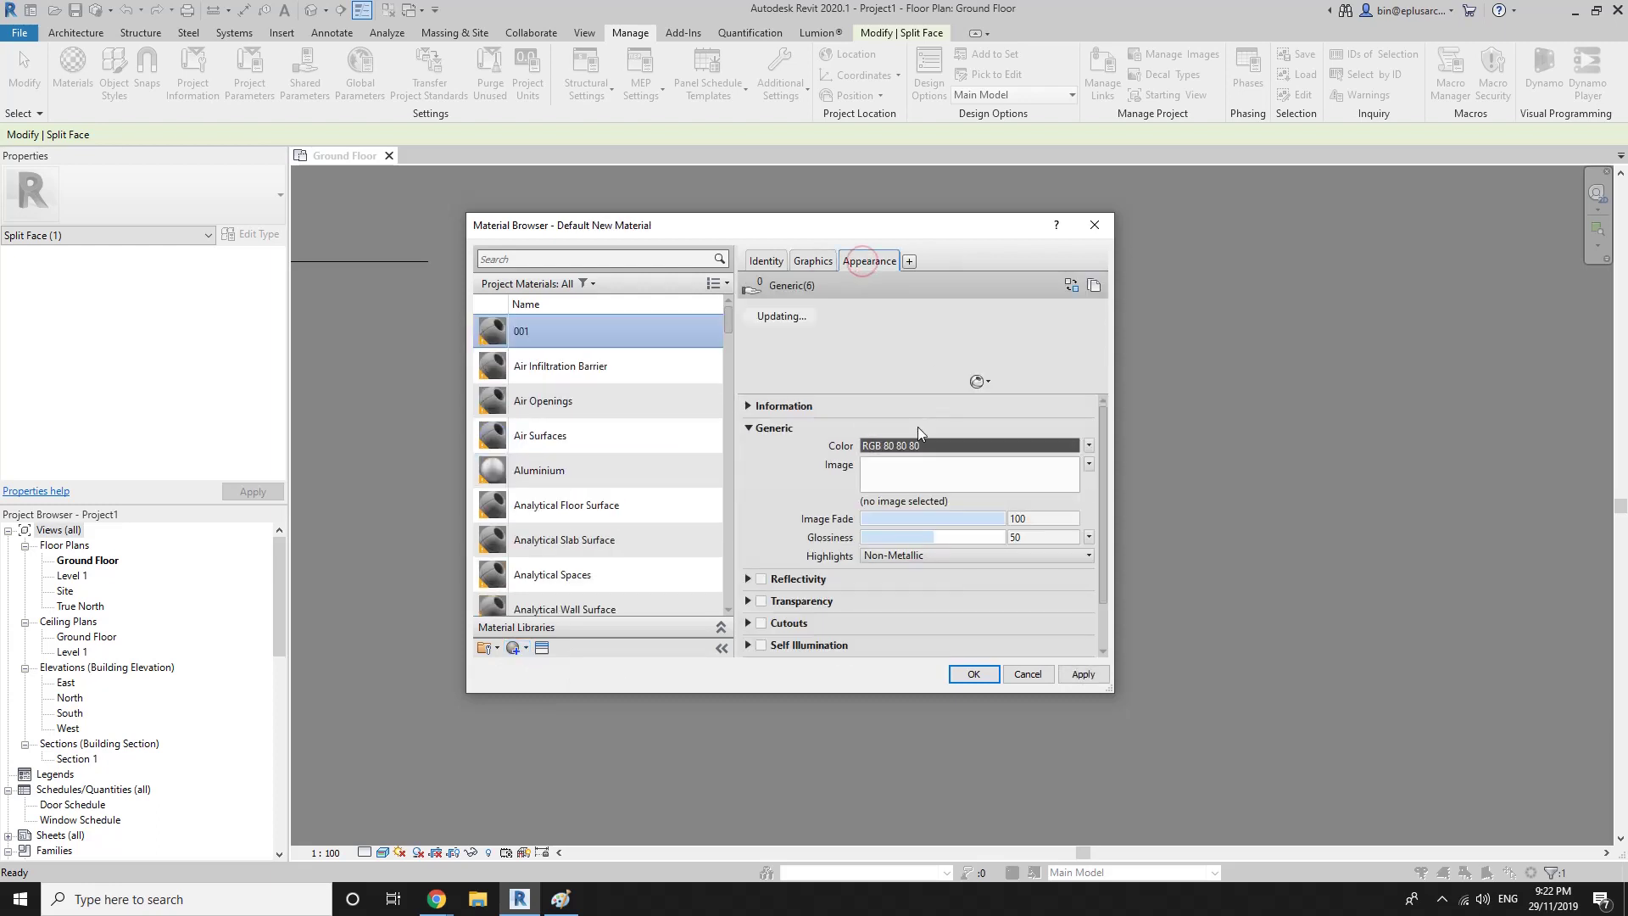
{"action": "left_click", "coordinate": [905, 502]}
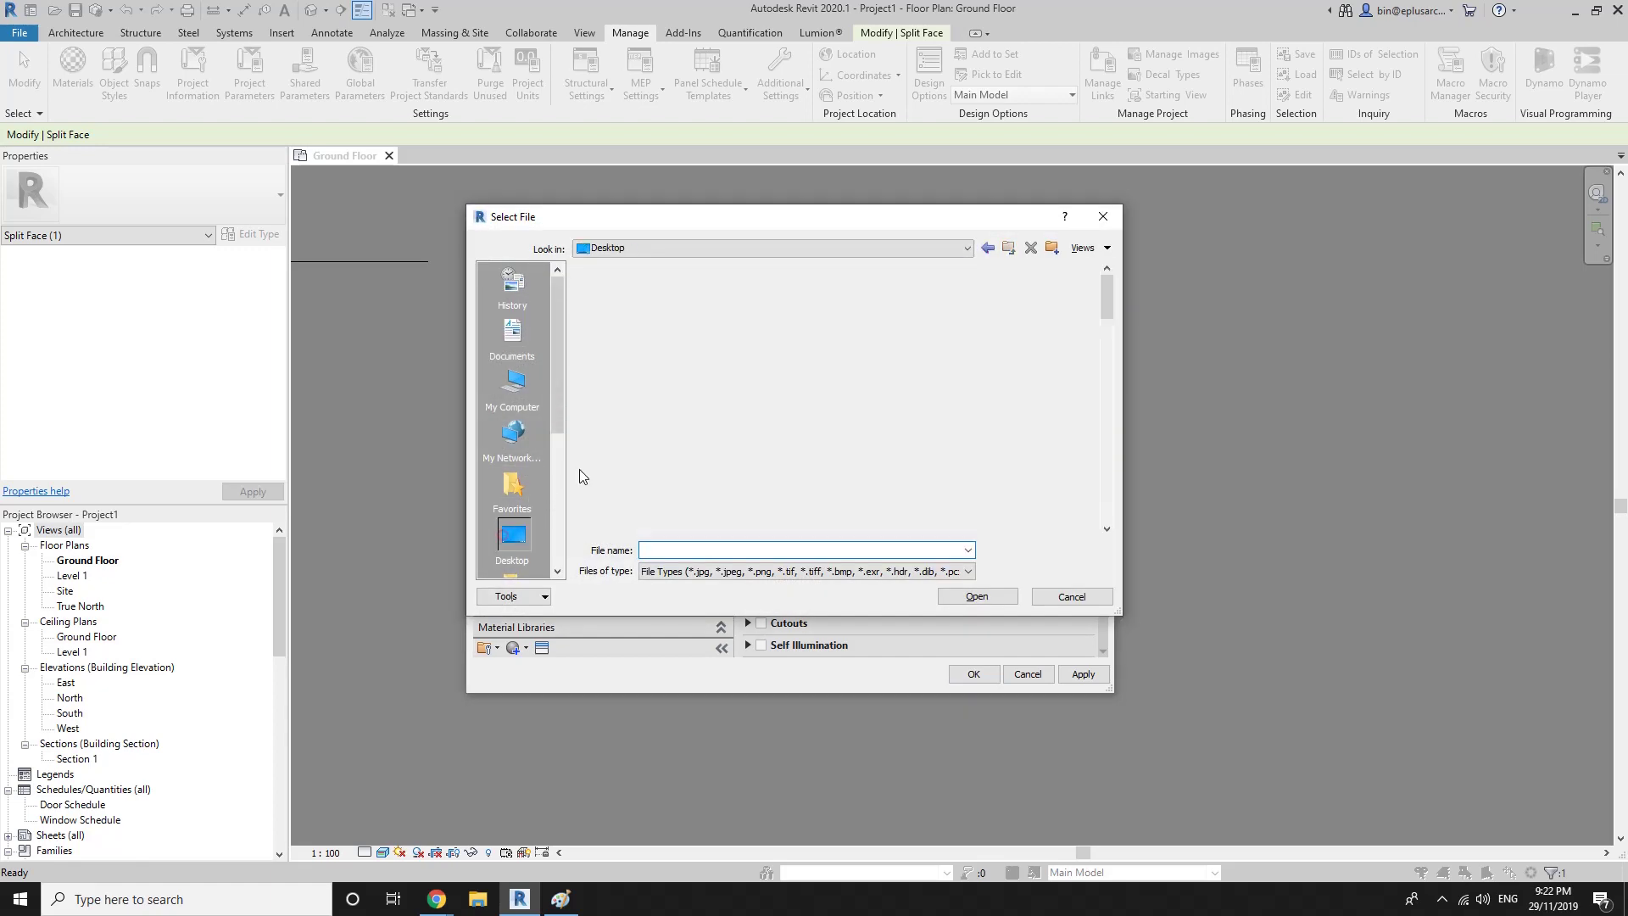
{"action": "double_click", "coordinate": [605, 304]}
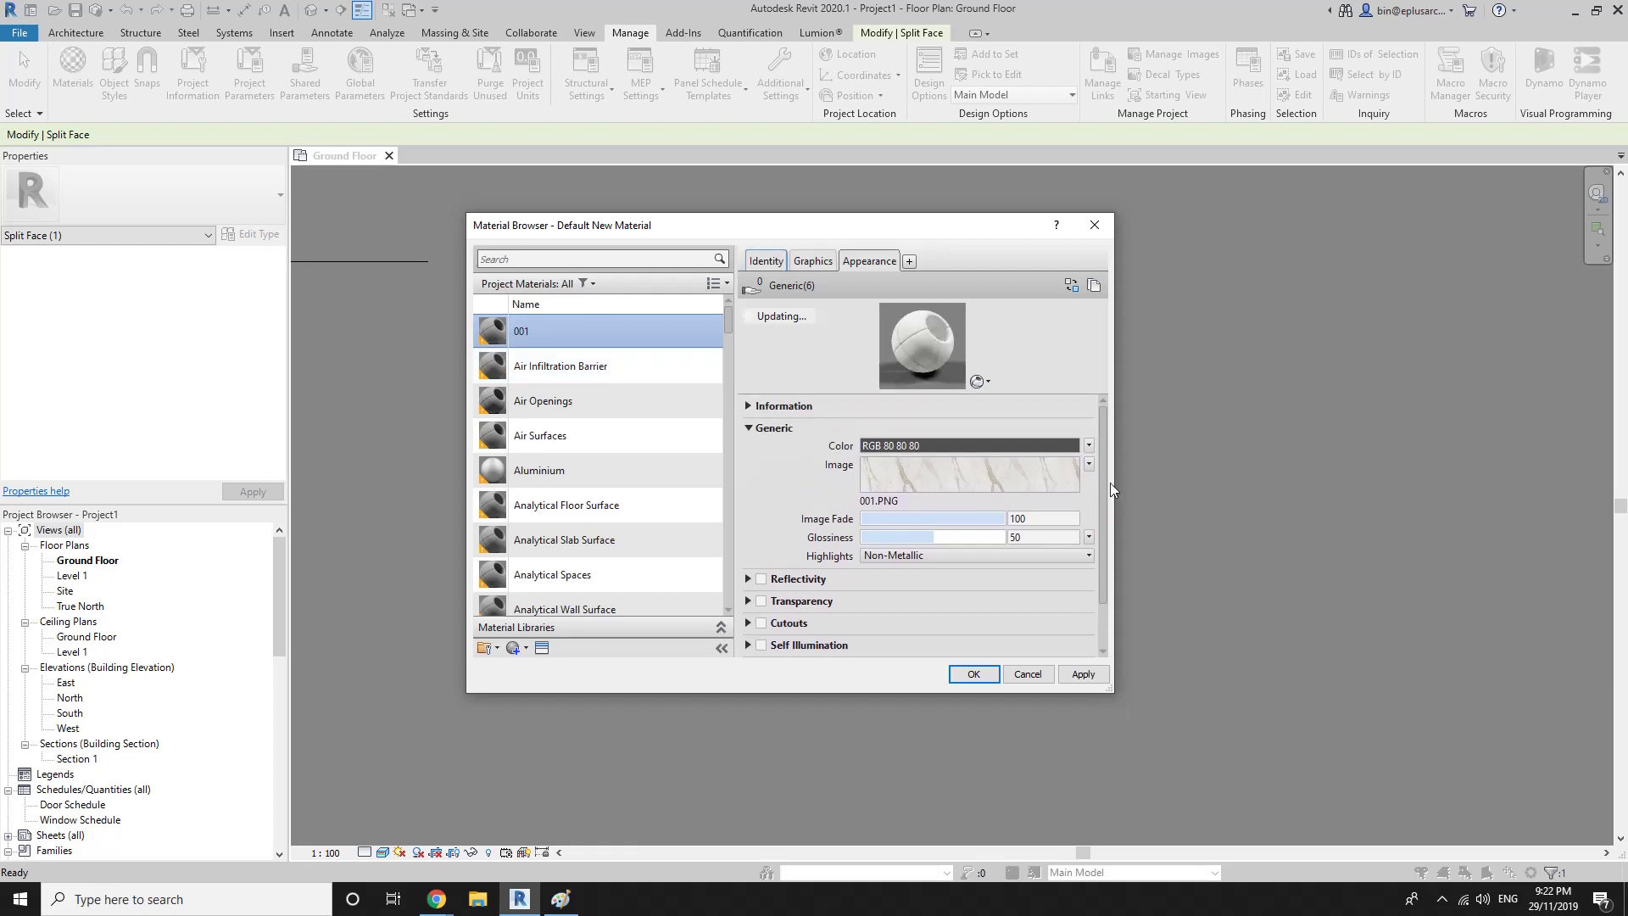
Set the 001 texture size to 1500 mm wide by 1000 mm high, width and height unlinked
{"action": "left_click", "coordinate": [914, 471]}
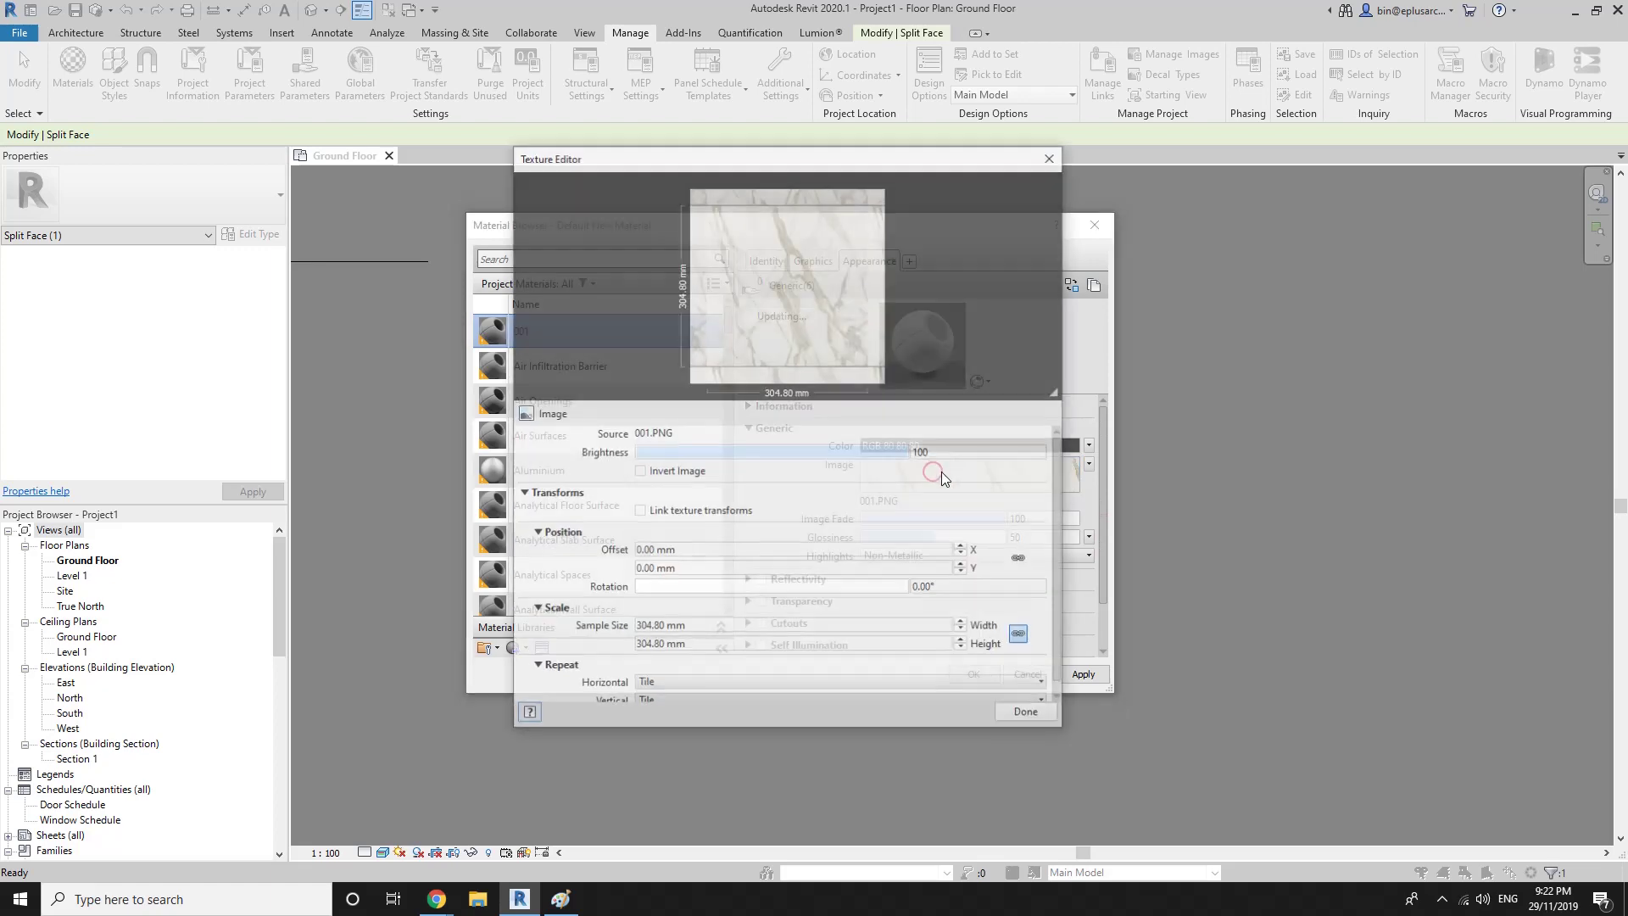
{"action": "left_click", "coordinate": [709, 627]}
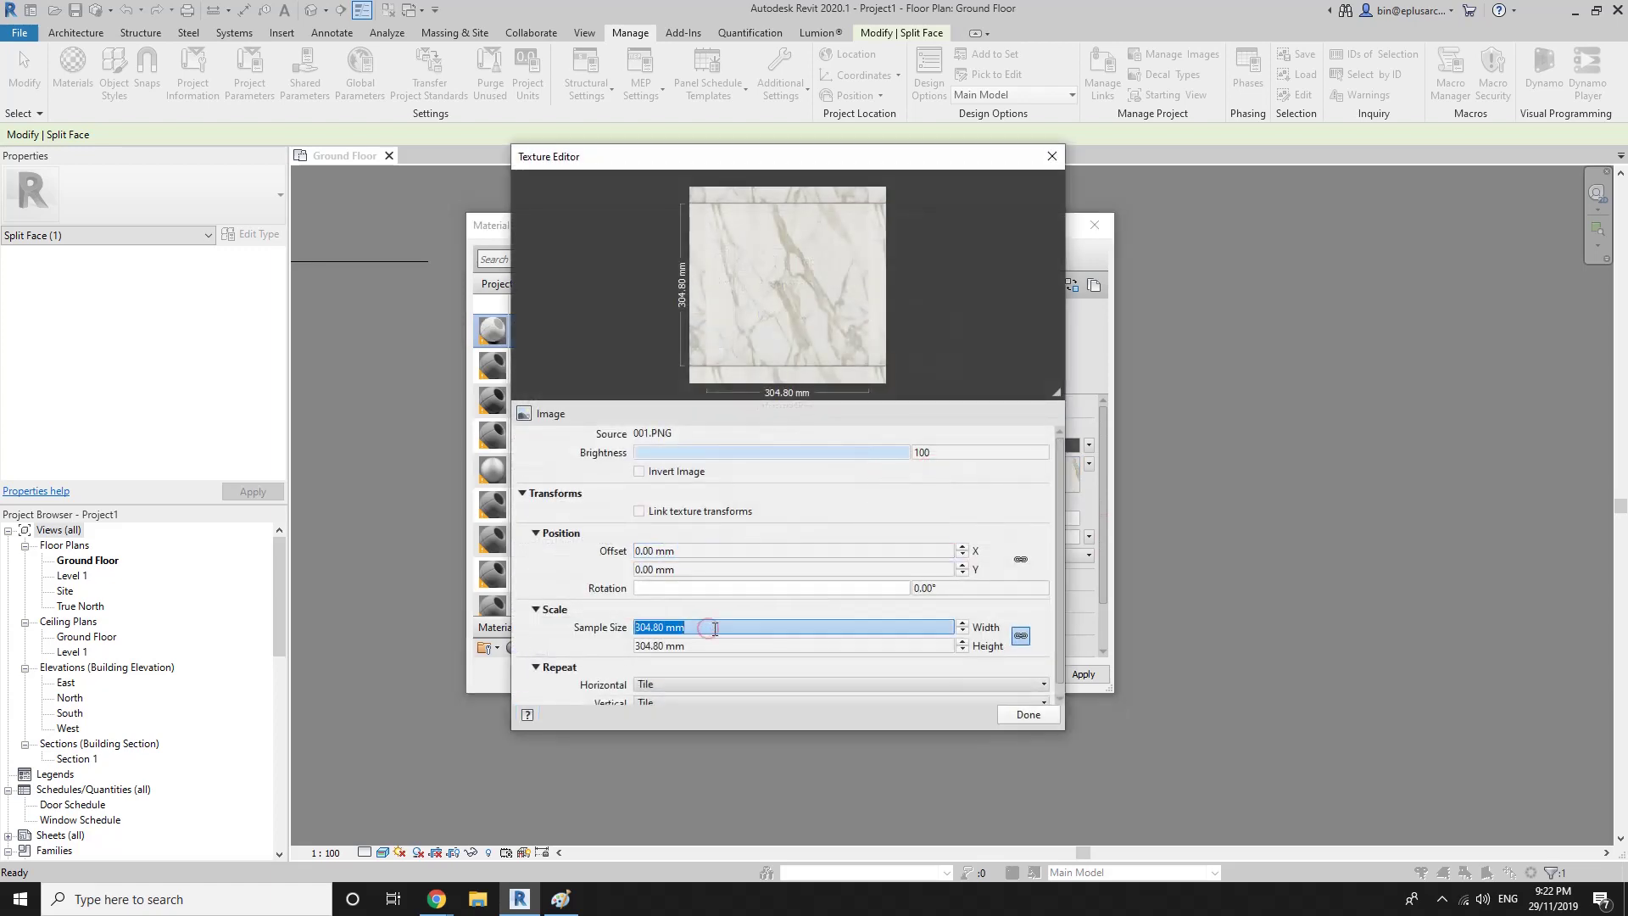
{"action": "type", "text": "1500"}
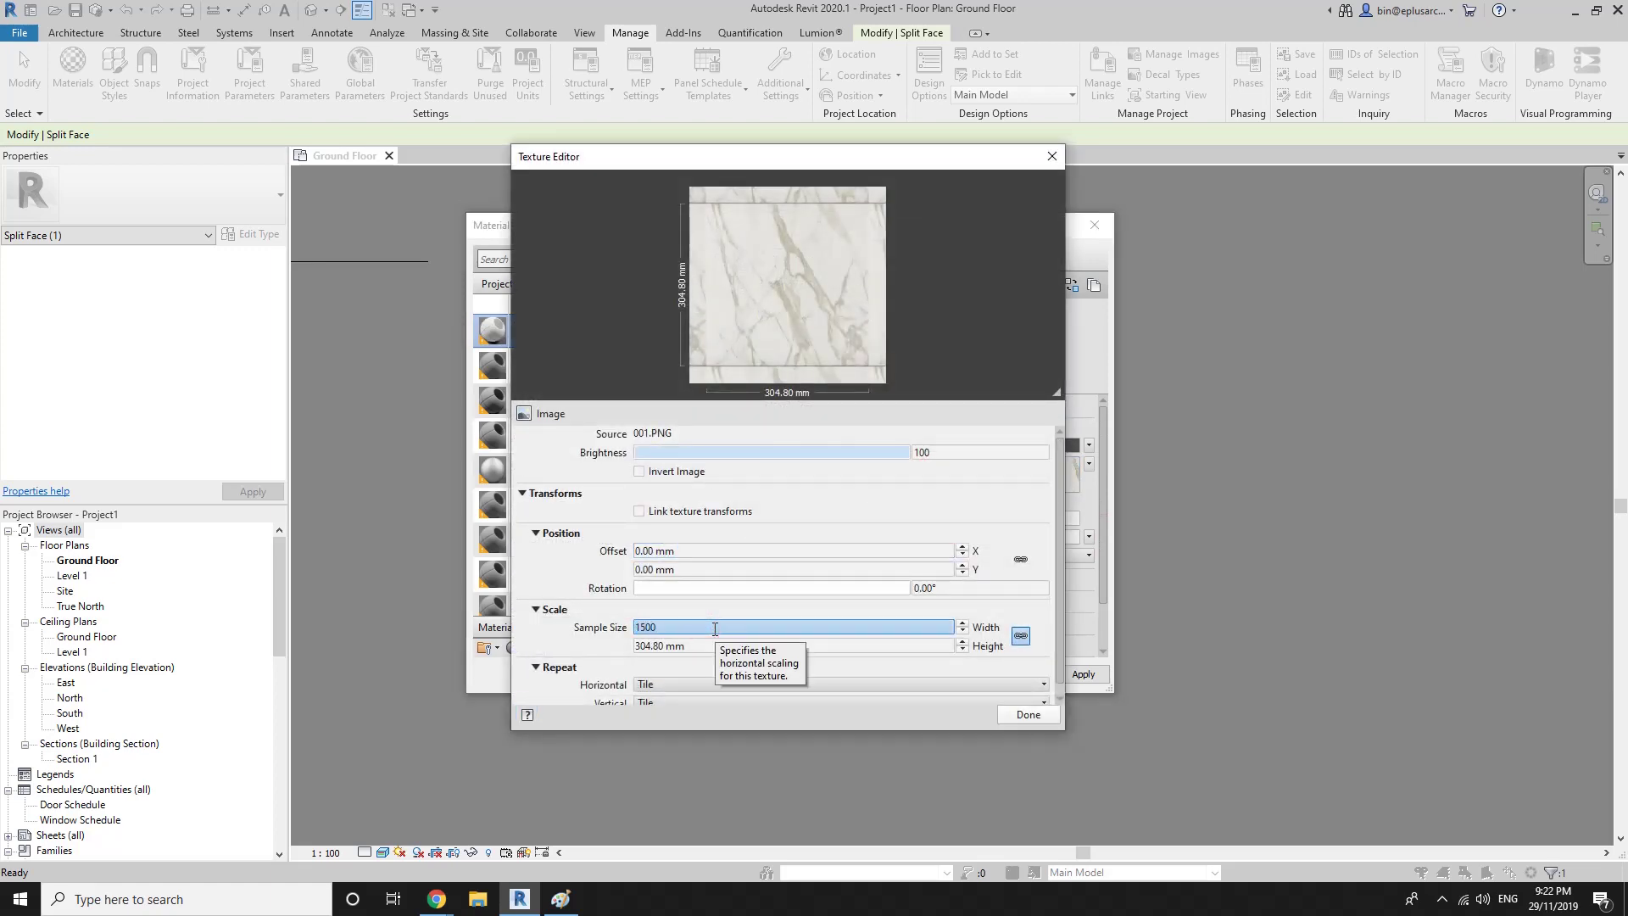
{"action": "left_click", "coordinate": [701, 647]}
{"action": "type", "text": "1"}
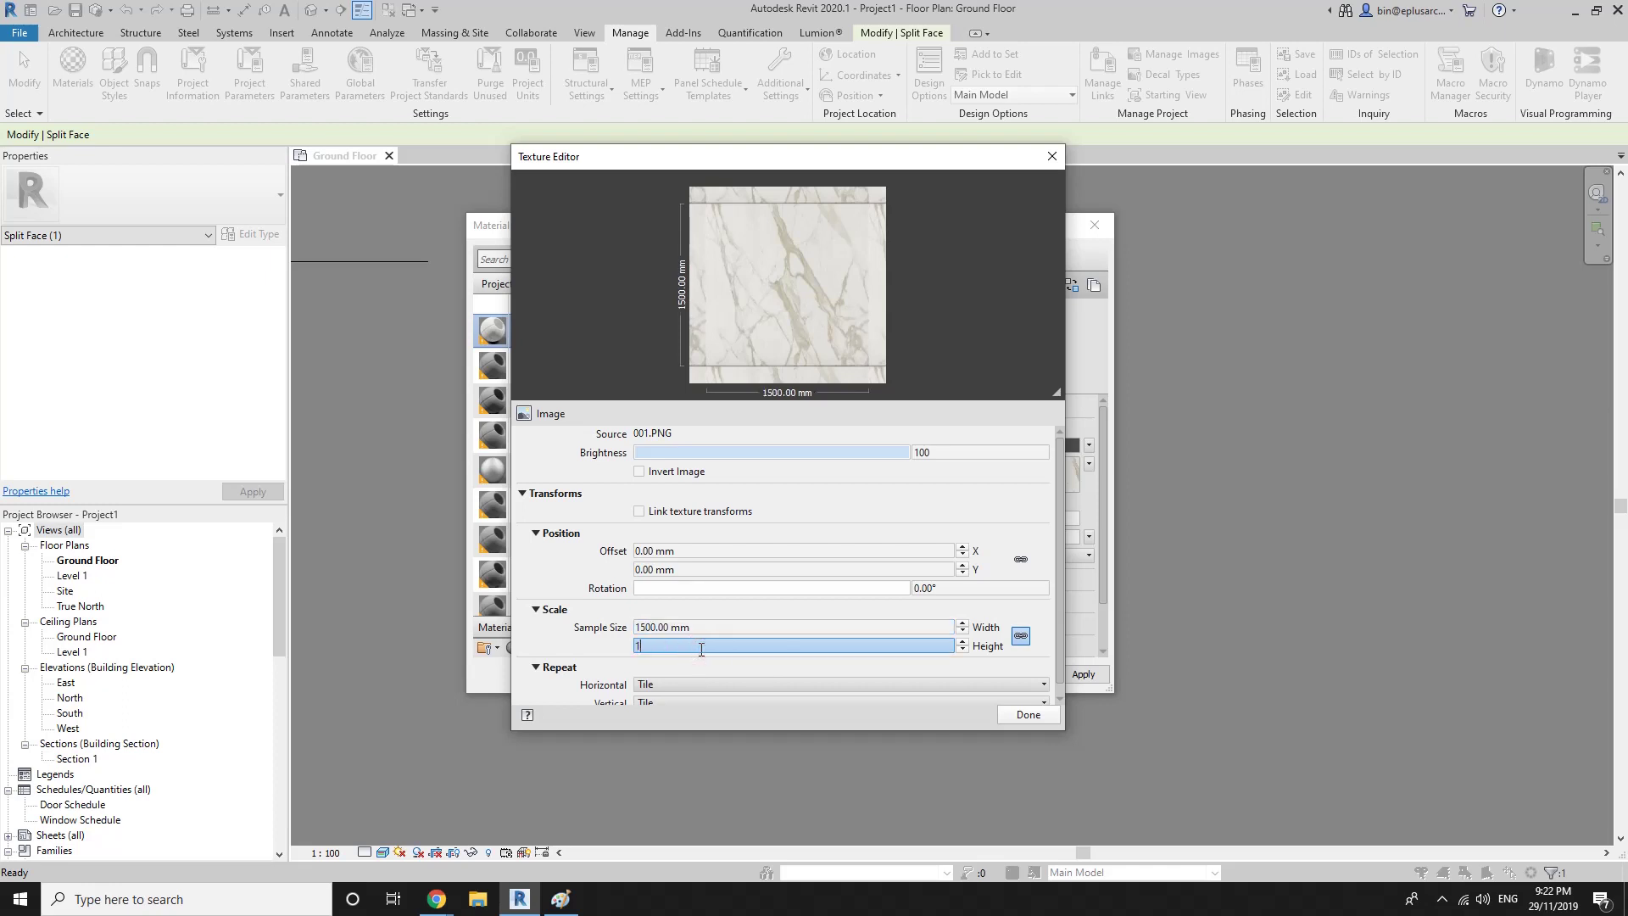
{"action": "key", "text": "Return"}
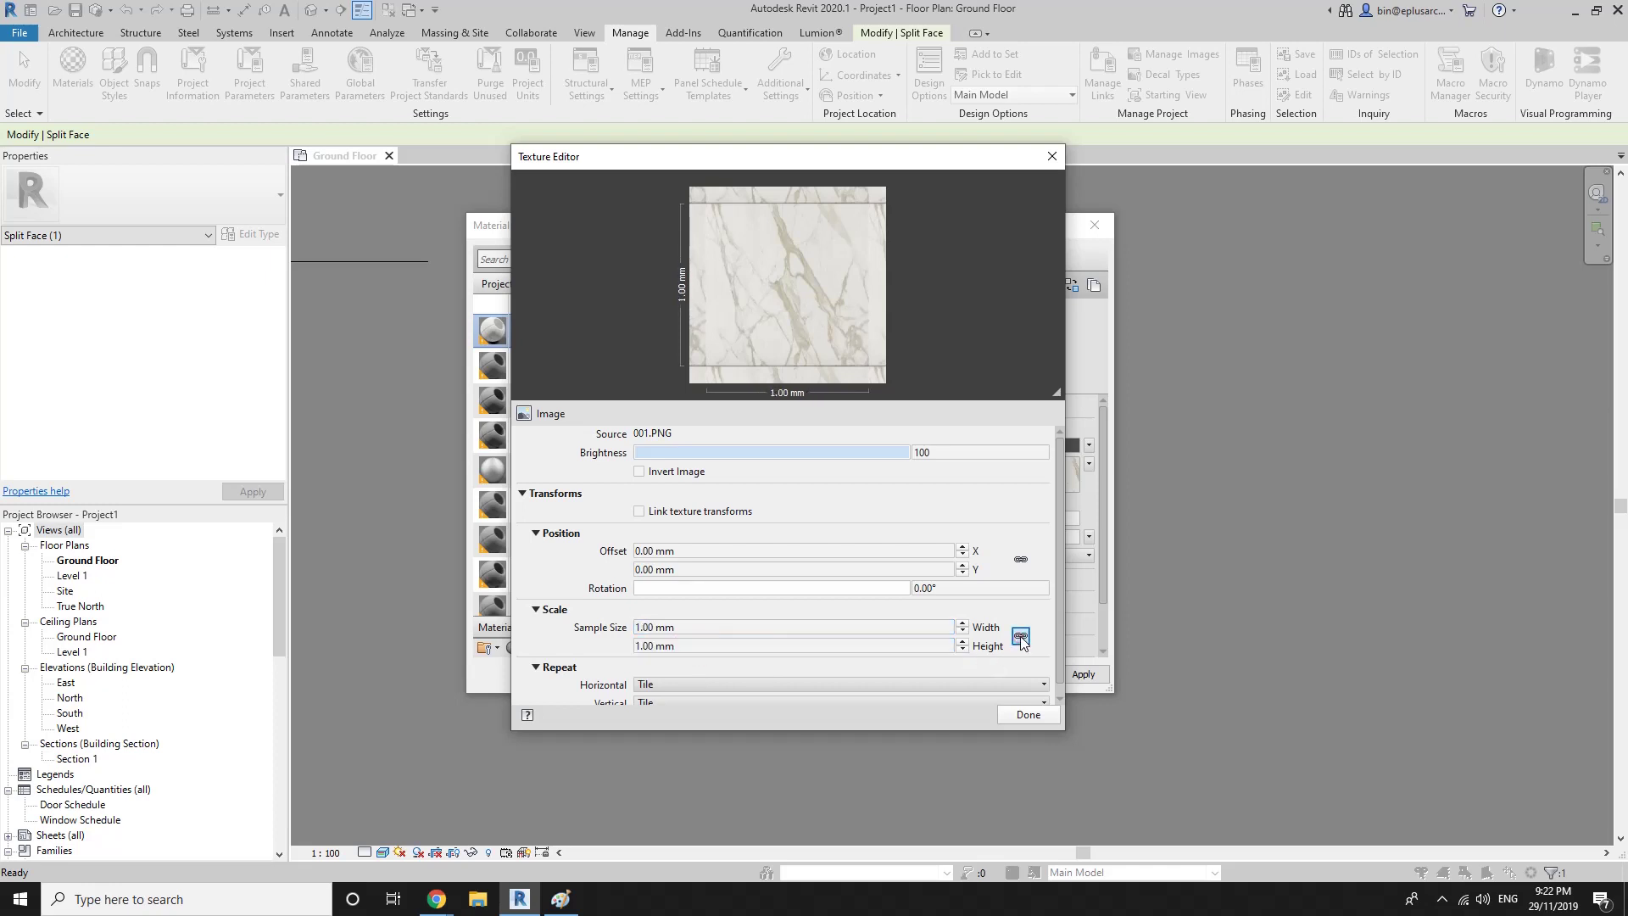
{"action": "left_click", "coordinate": [700, 628]}
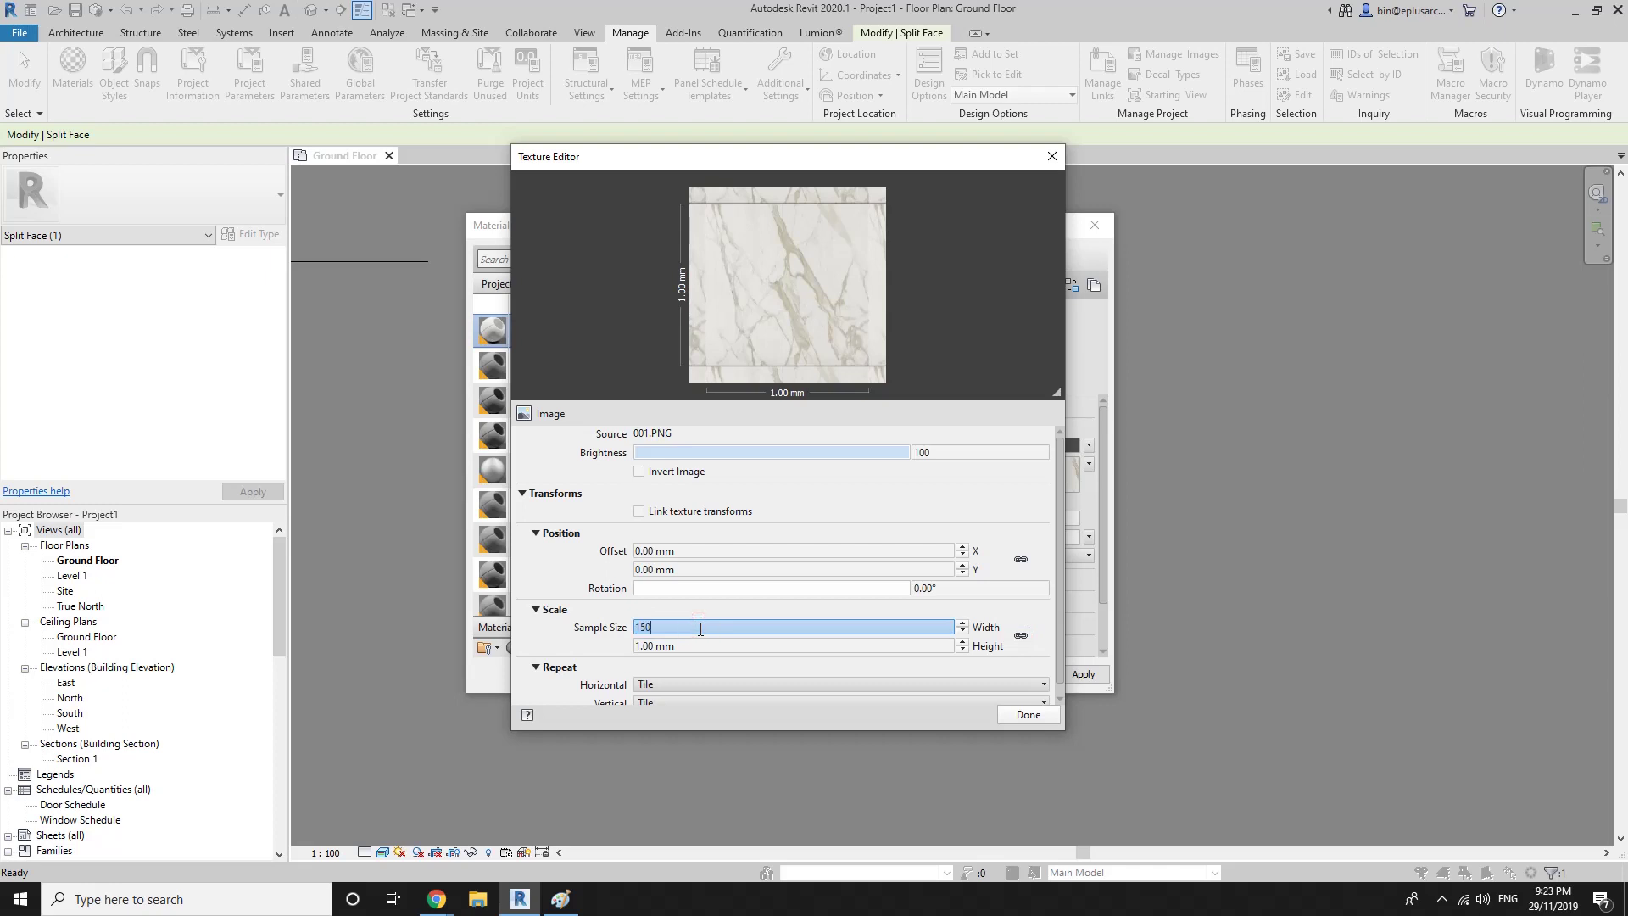
{"action": "left_click", "coordinate": [705, 644]}
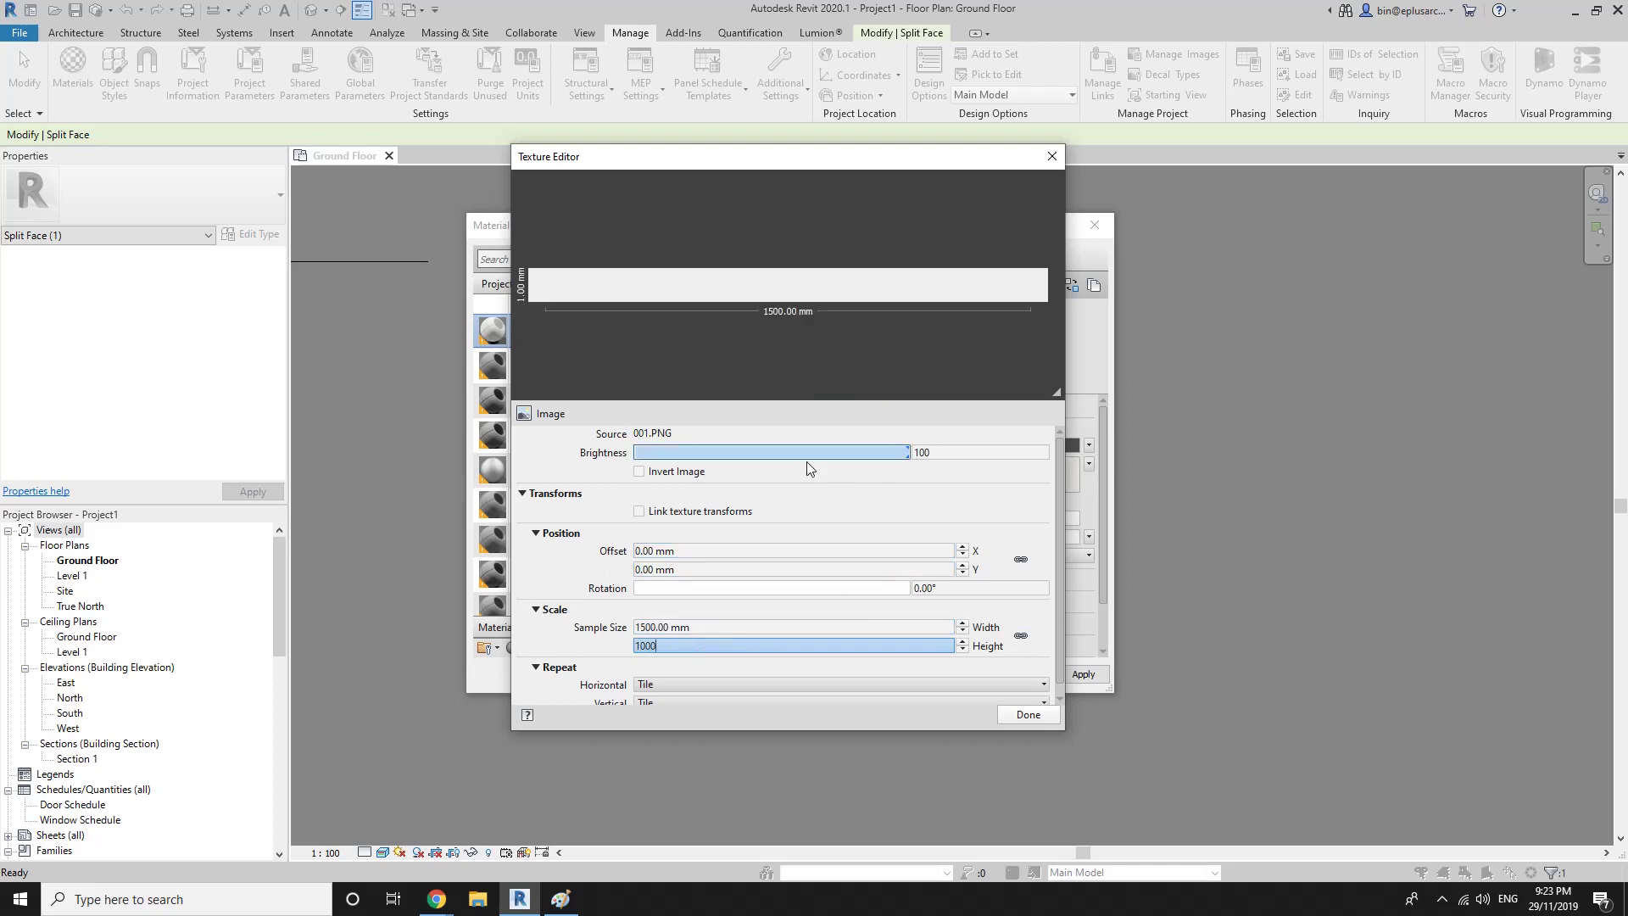
{"action": "left_click", "coordinate": [1037, 718]}
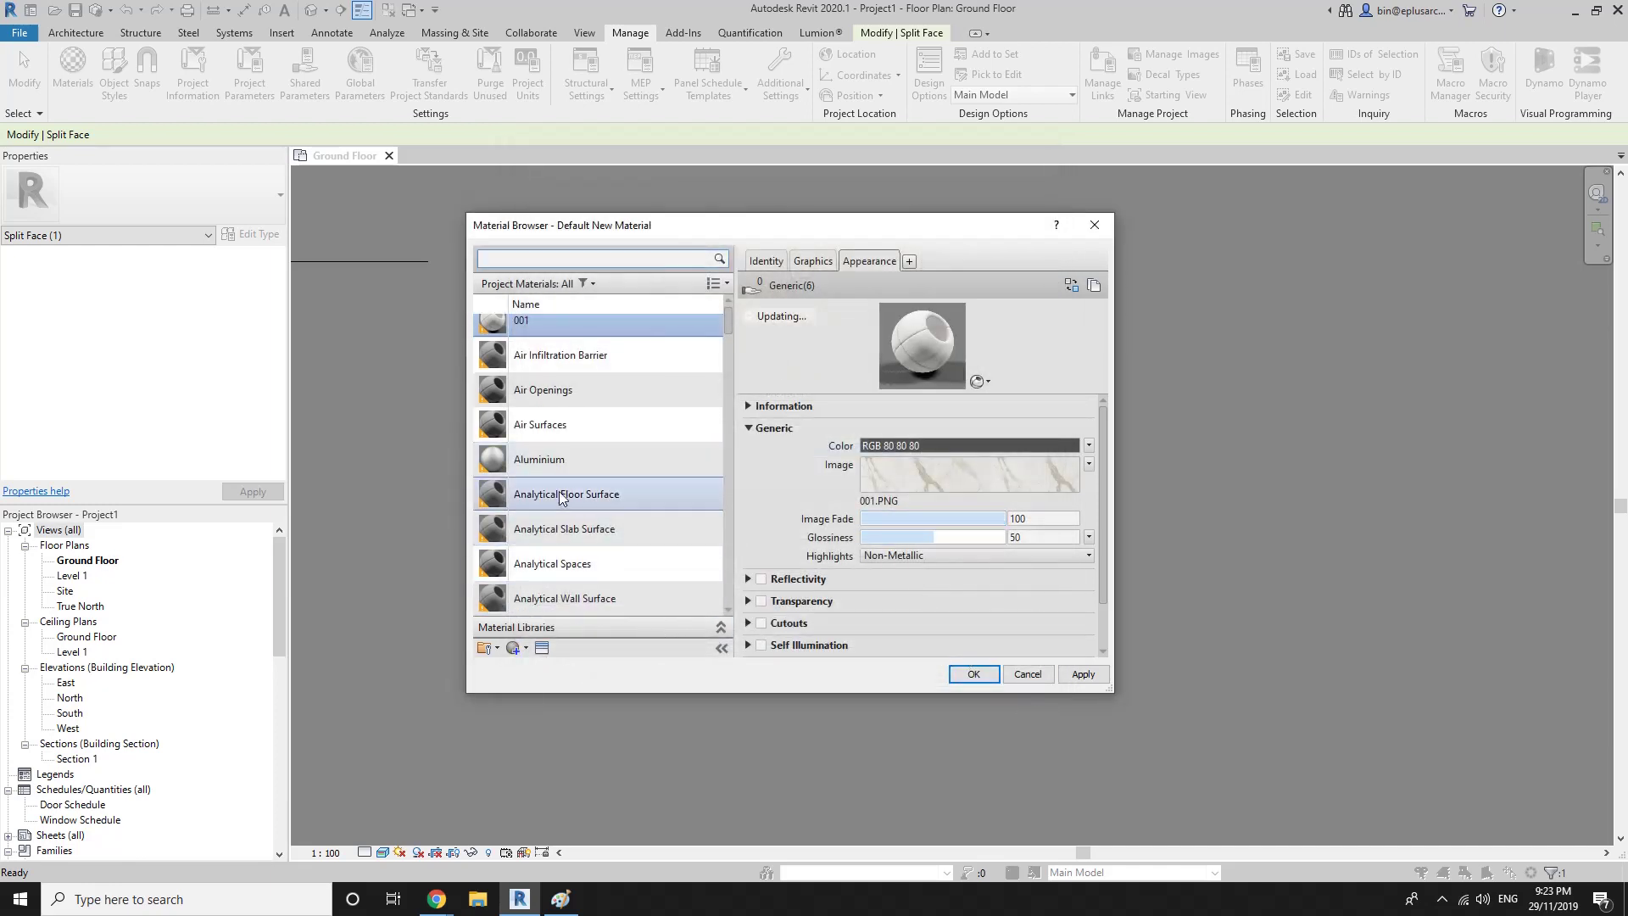
Duplicate 001 as material 002 with its own appearance using 002.png at 1500 × 1000 mm
{"action": "right_click", "coordinate": [544, 326]}
{"action": "left_click", "coordinate": [563, 356]}
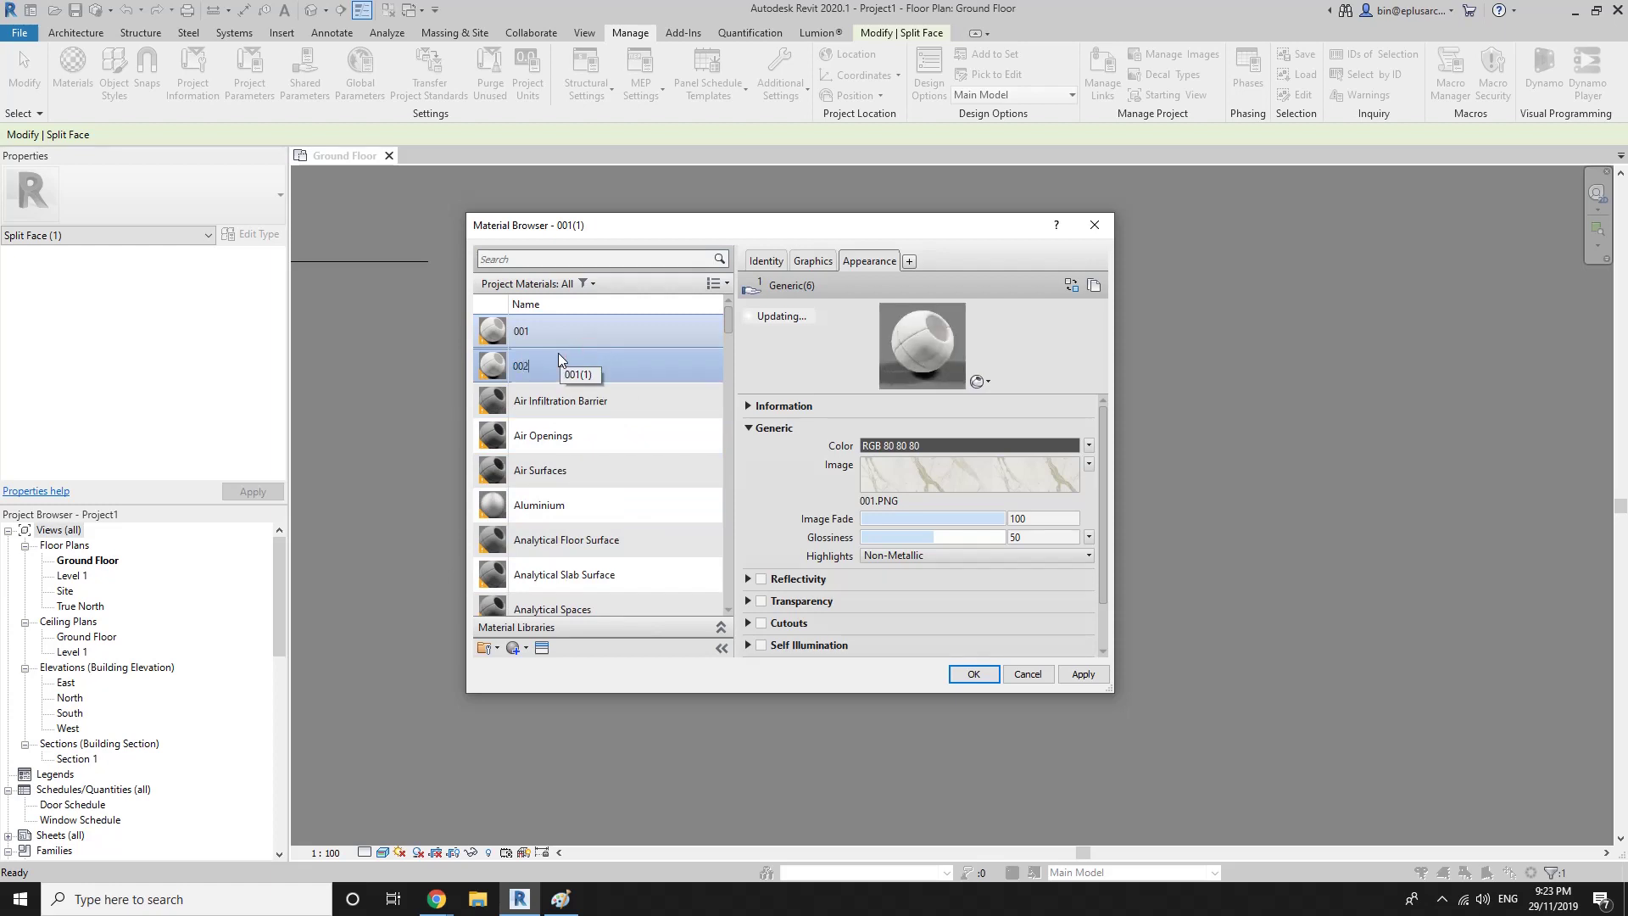
{"action": "left_click", "coordinate": [1095, 286]}
{"action": "left_click", "coordinate": [901, 490]}
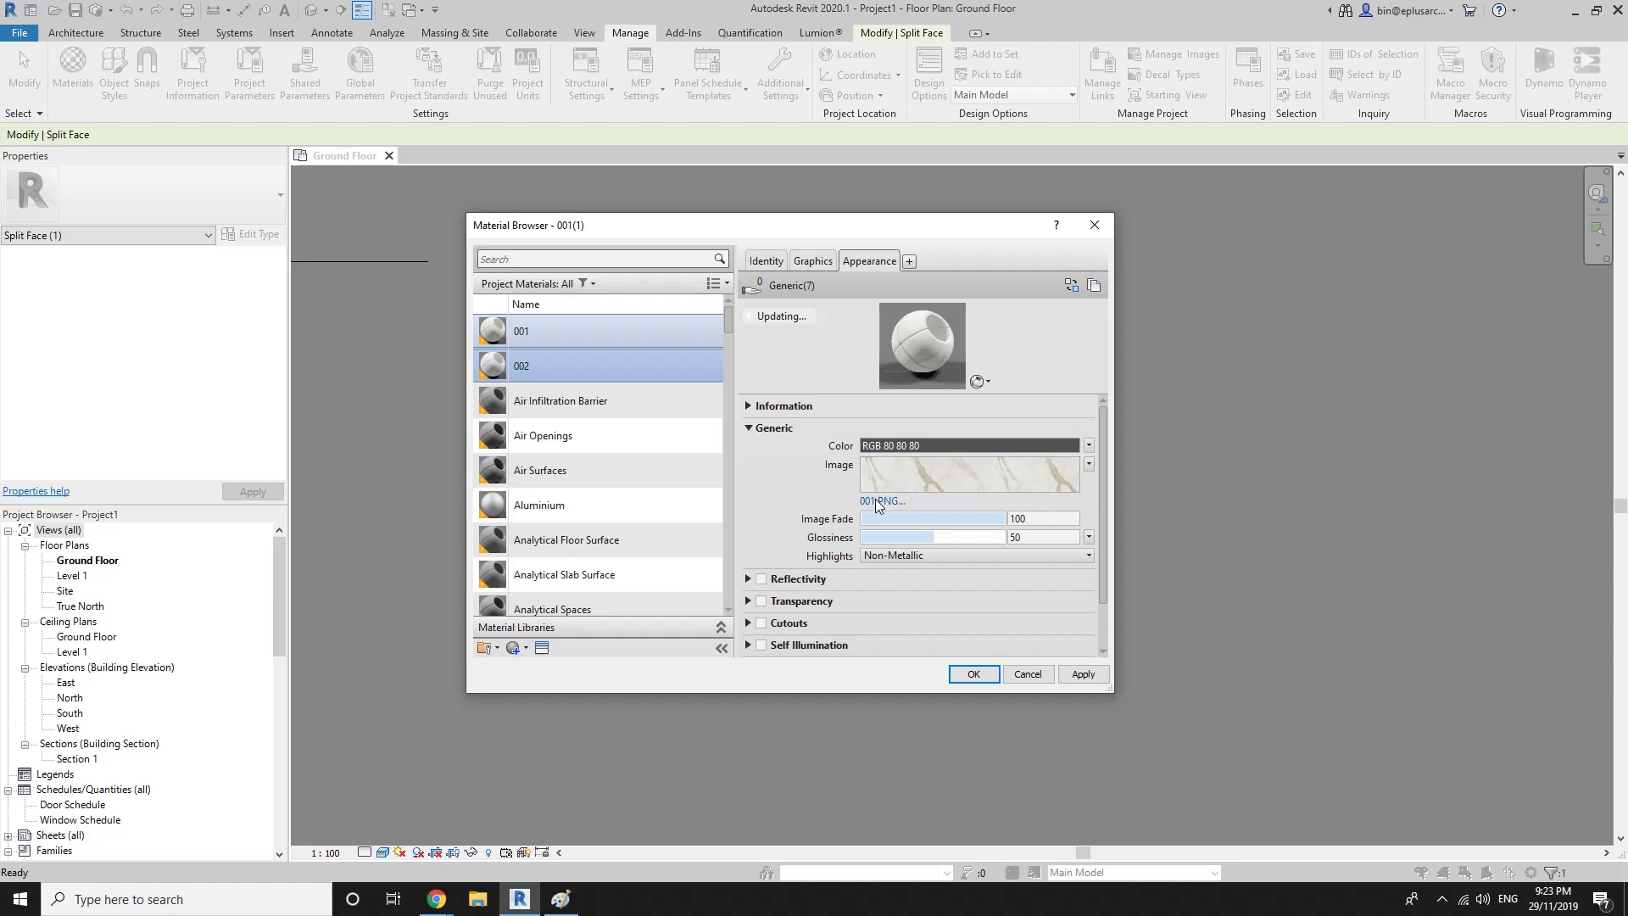
{"action": "double_click", "coordinate": [586, 292]}
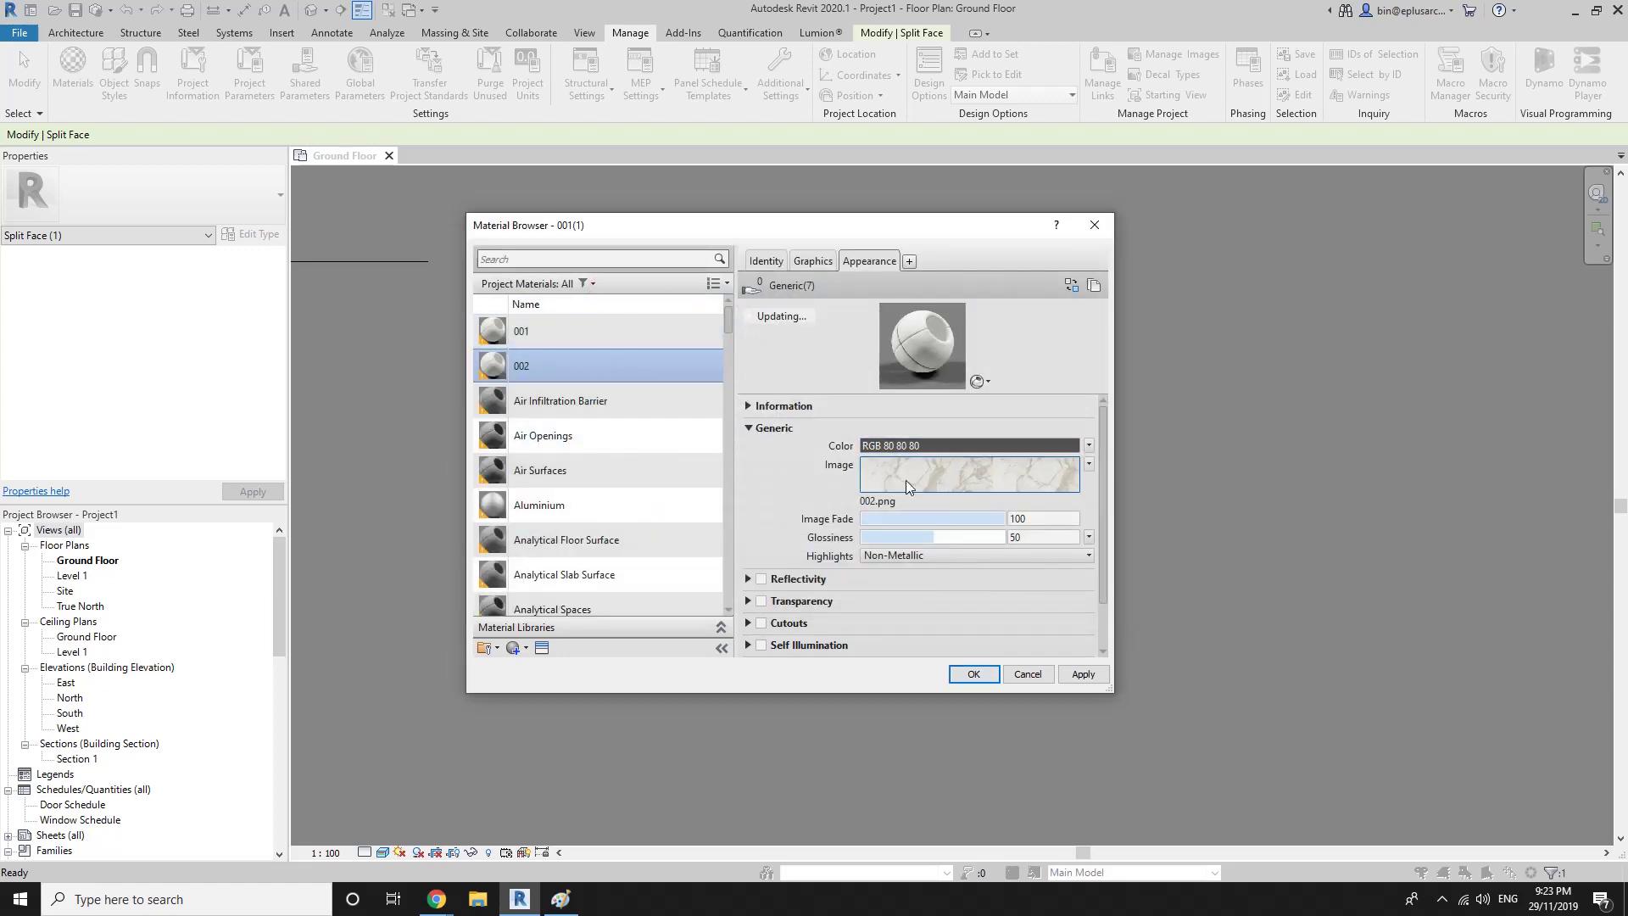
{"action": "left_click", "coordinate": [961, 484]}
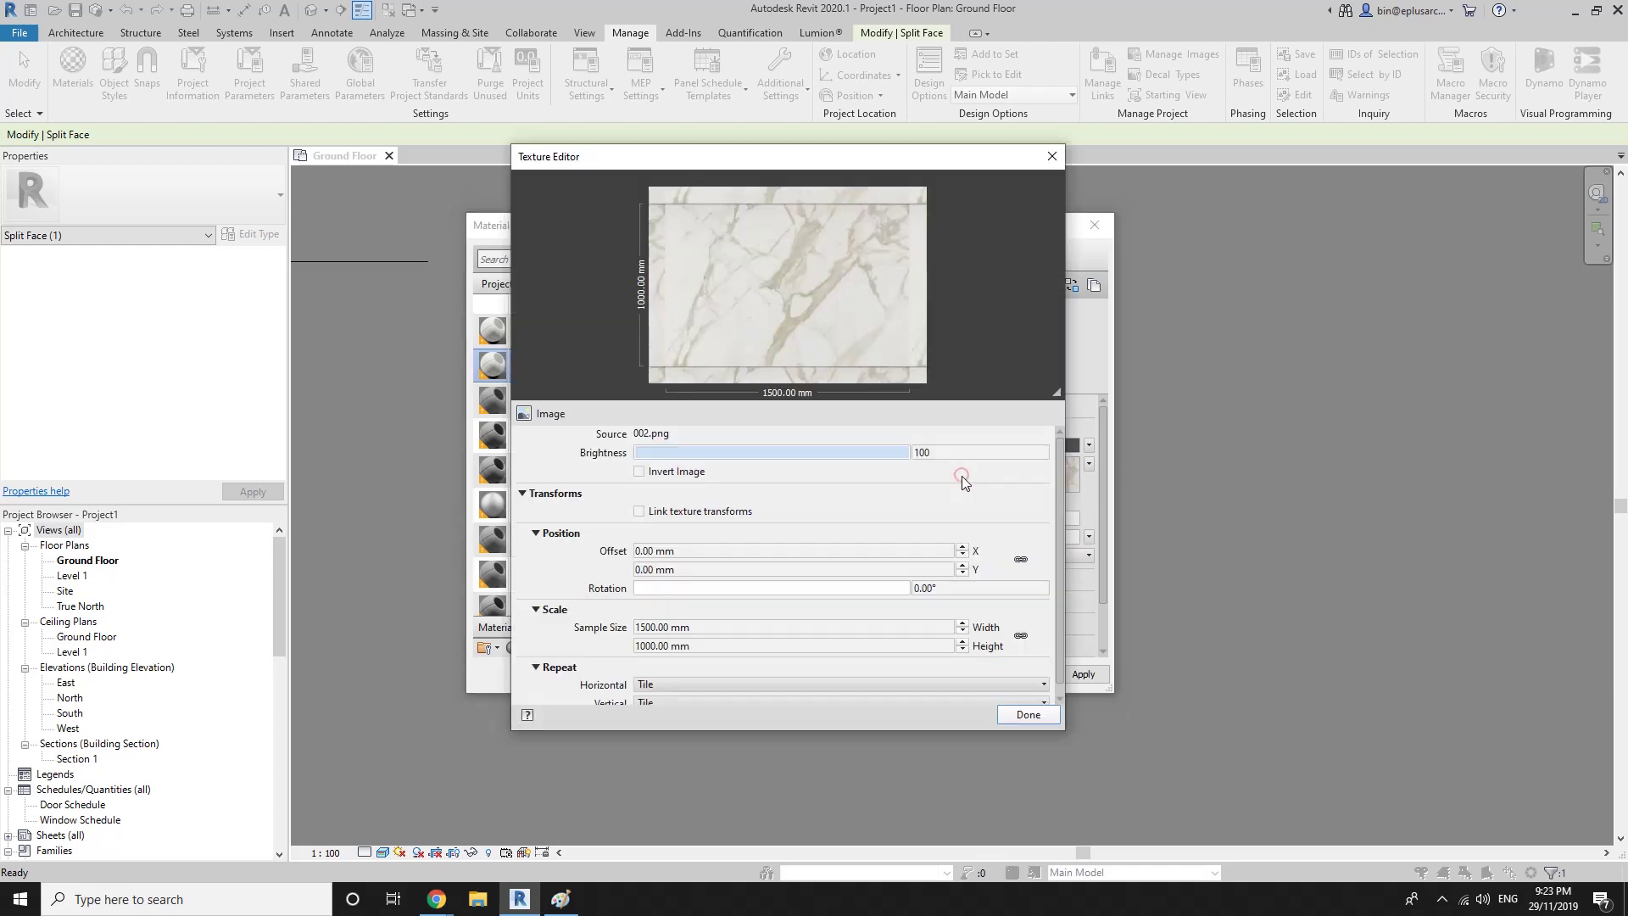
{"action": "left_click", "coordinate": [1060, 520]}
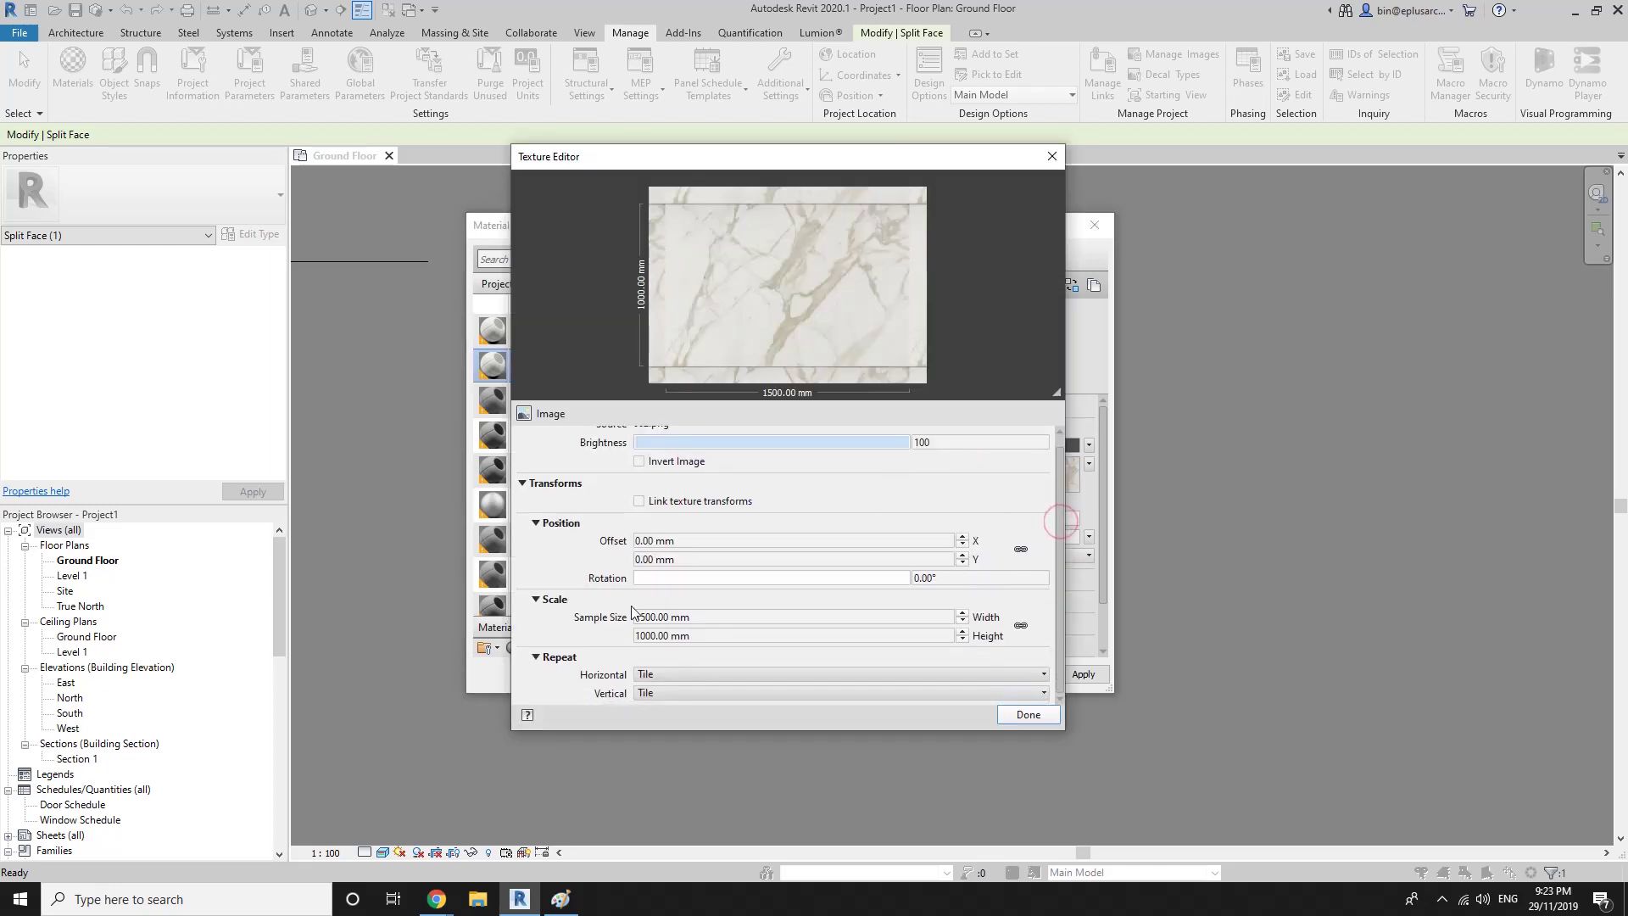
{"action": "left_click", "coordinate": [1028, 714]}
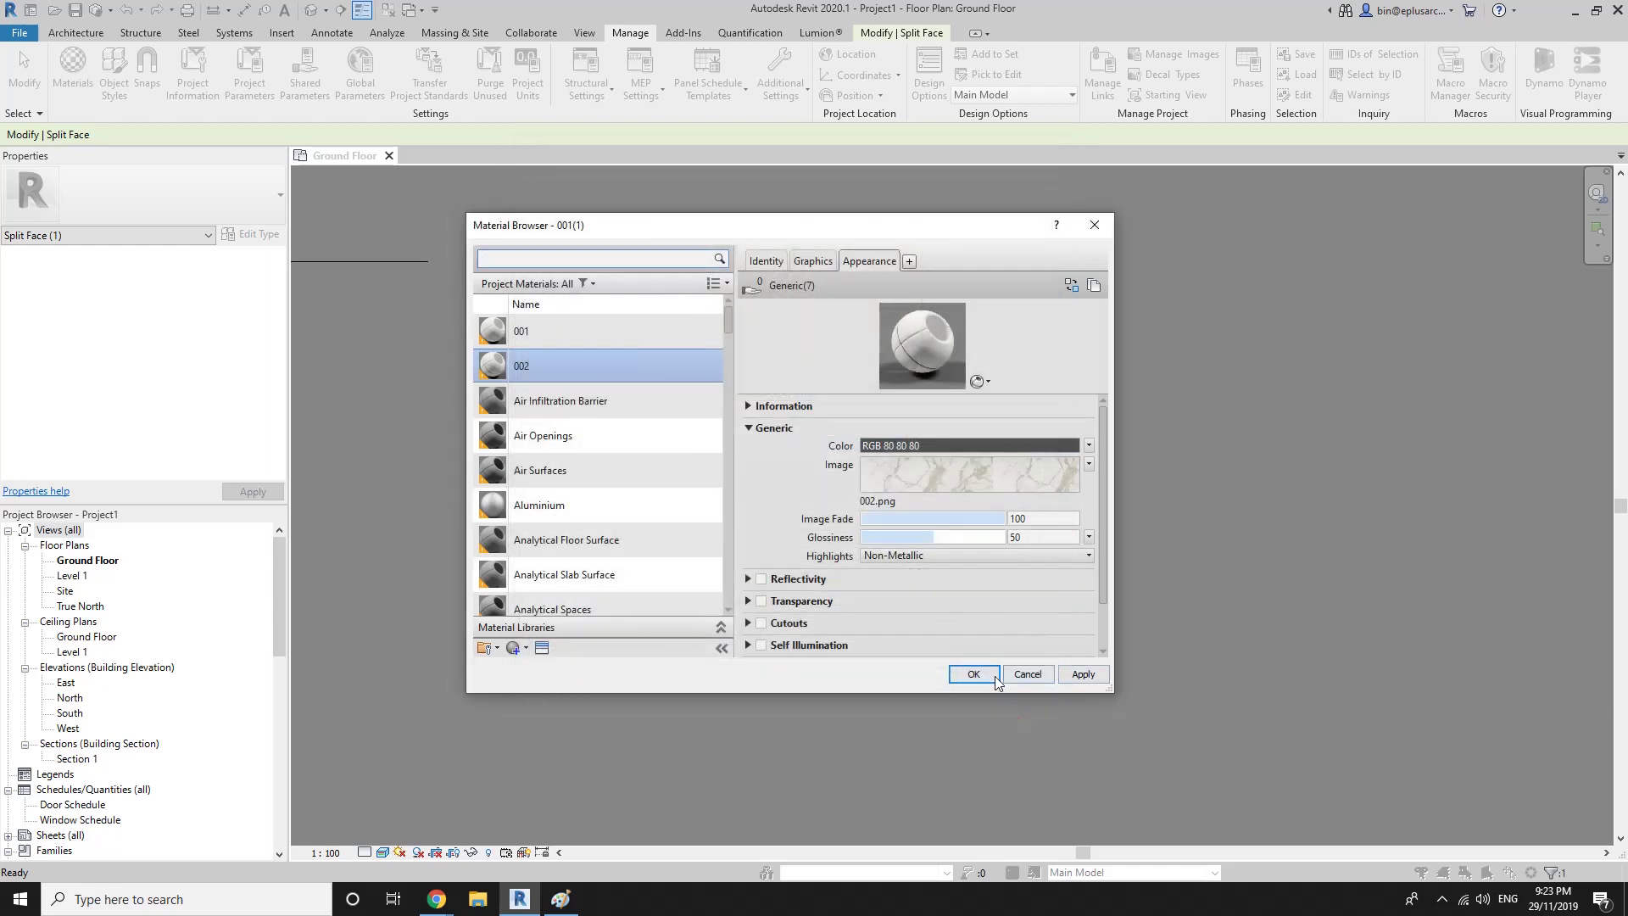
{"action": "left_click", "coordinate": [996, 681]}
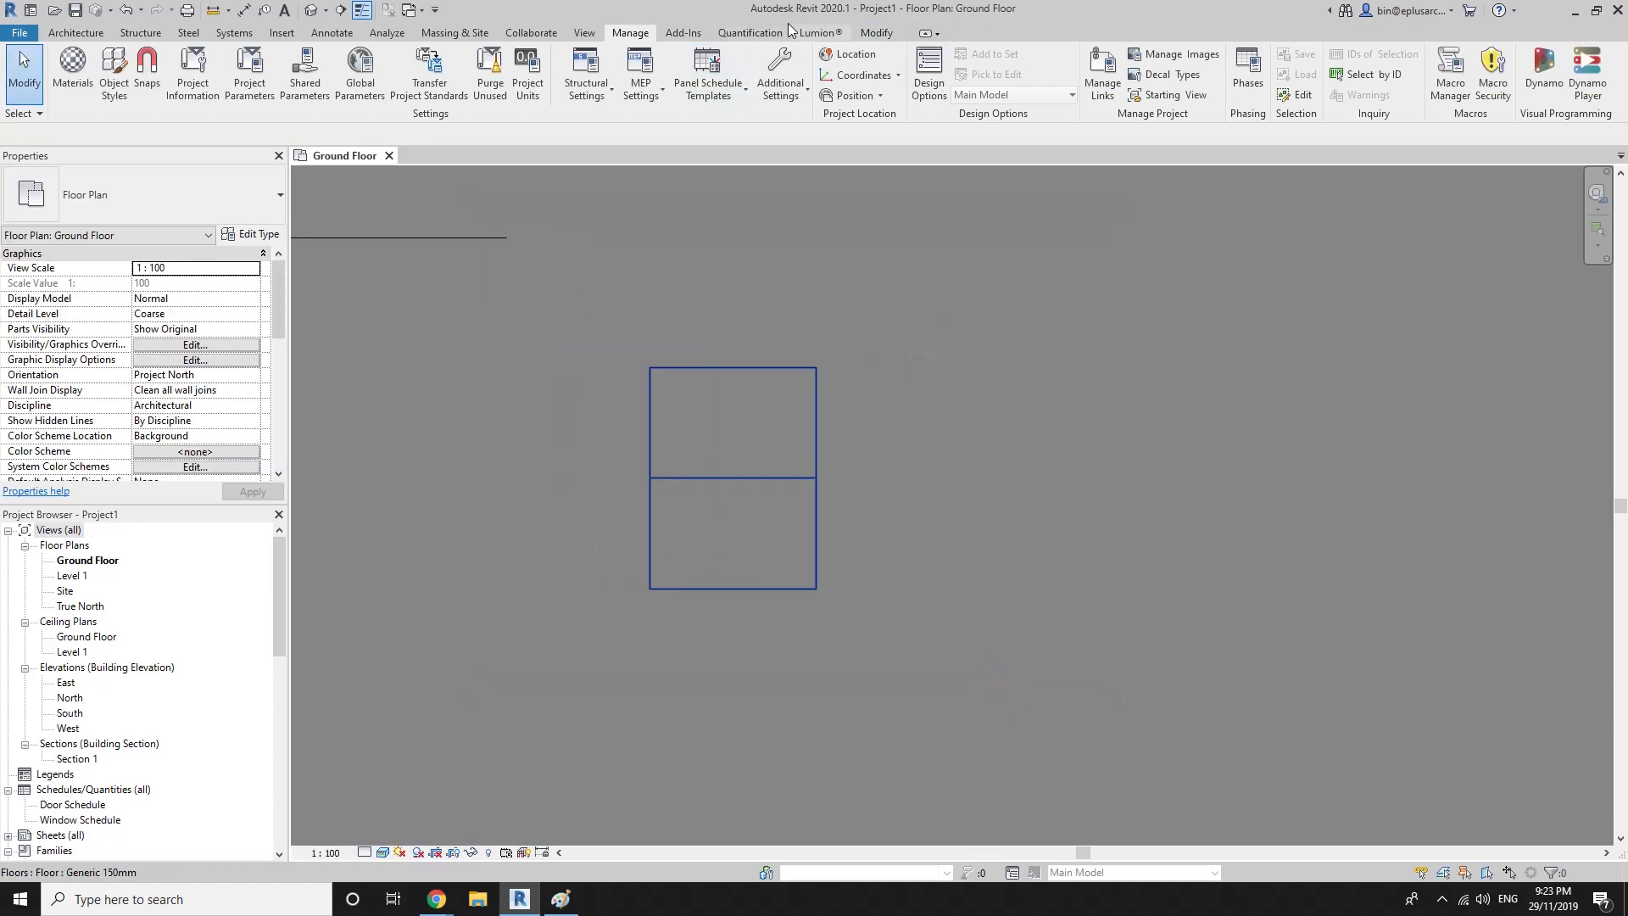
Paint the upper floor region with marble 001 and the lower region with marble 002
{"action": "left_click", "coordinate": [861, 36]}
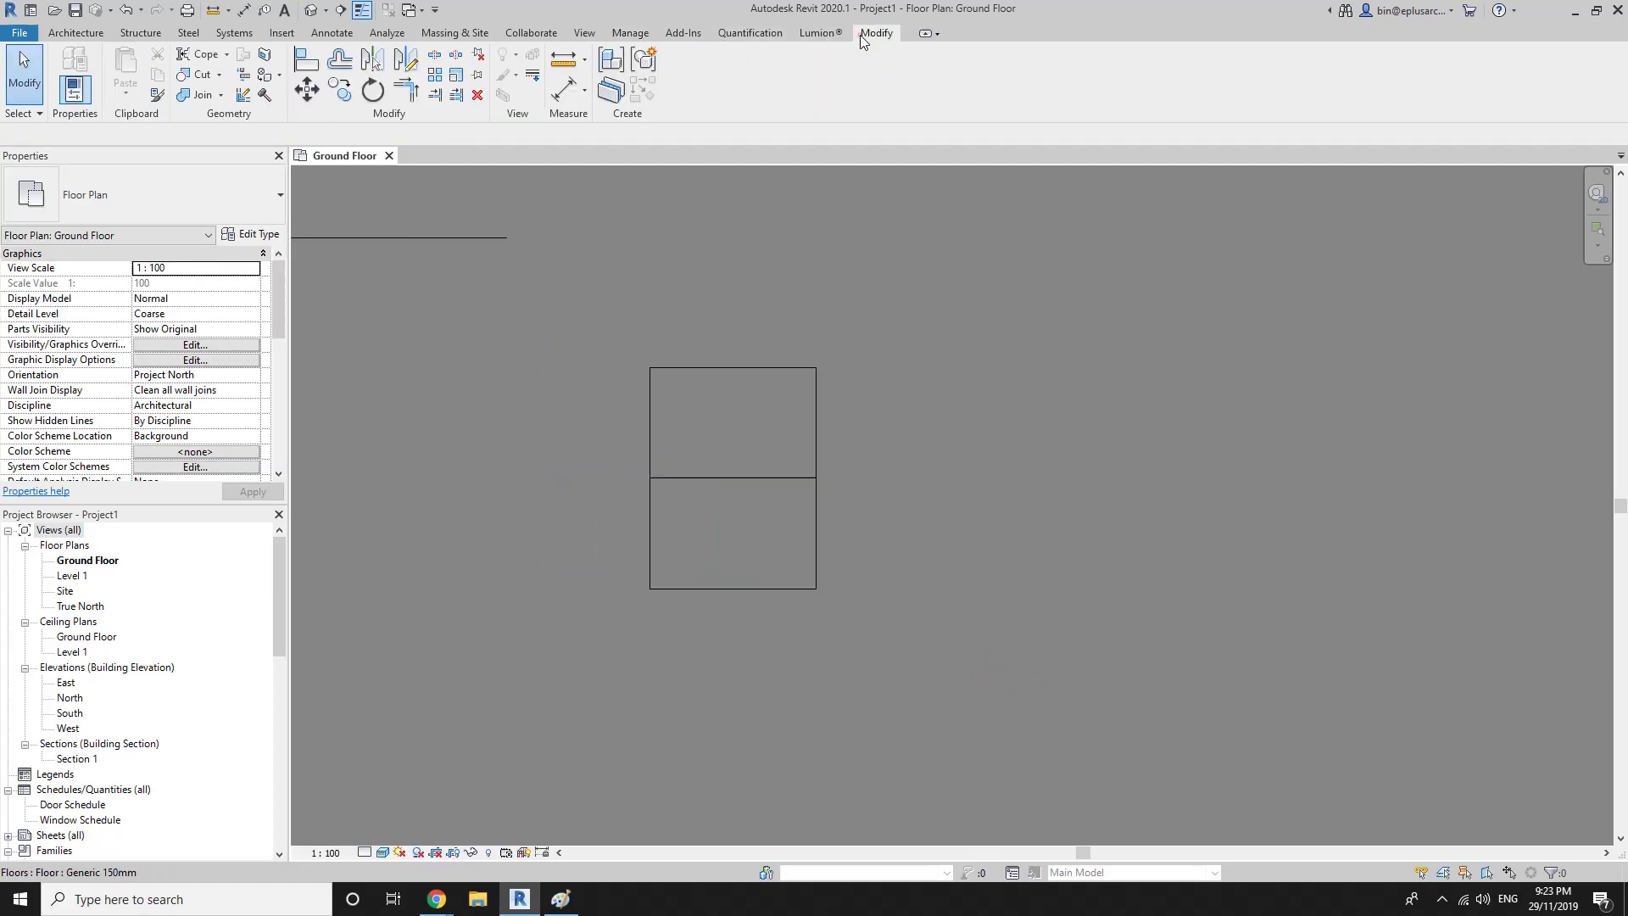
{"action": "left_click", "coordinate": [263, 76]}
{"action": "left_click", "coordinate": [64, 157]}
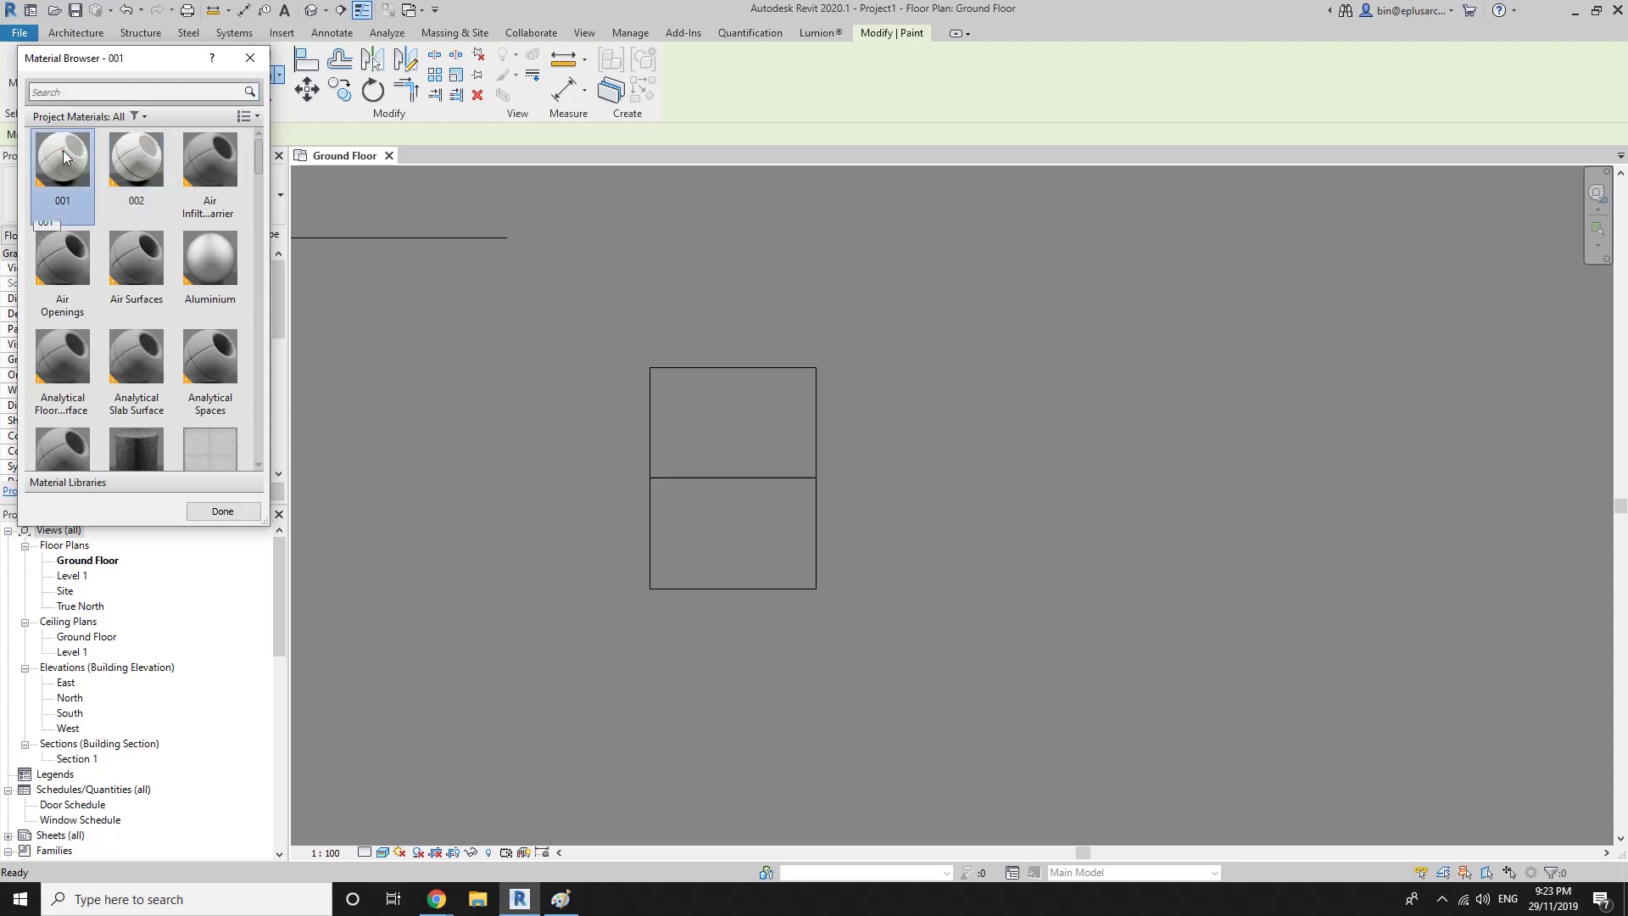
{"action": "left_click", "coordinate": [734, 415]}
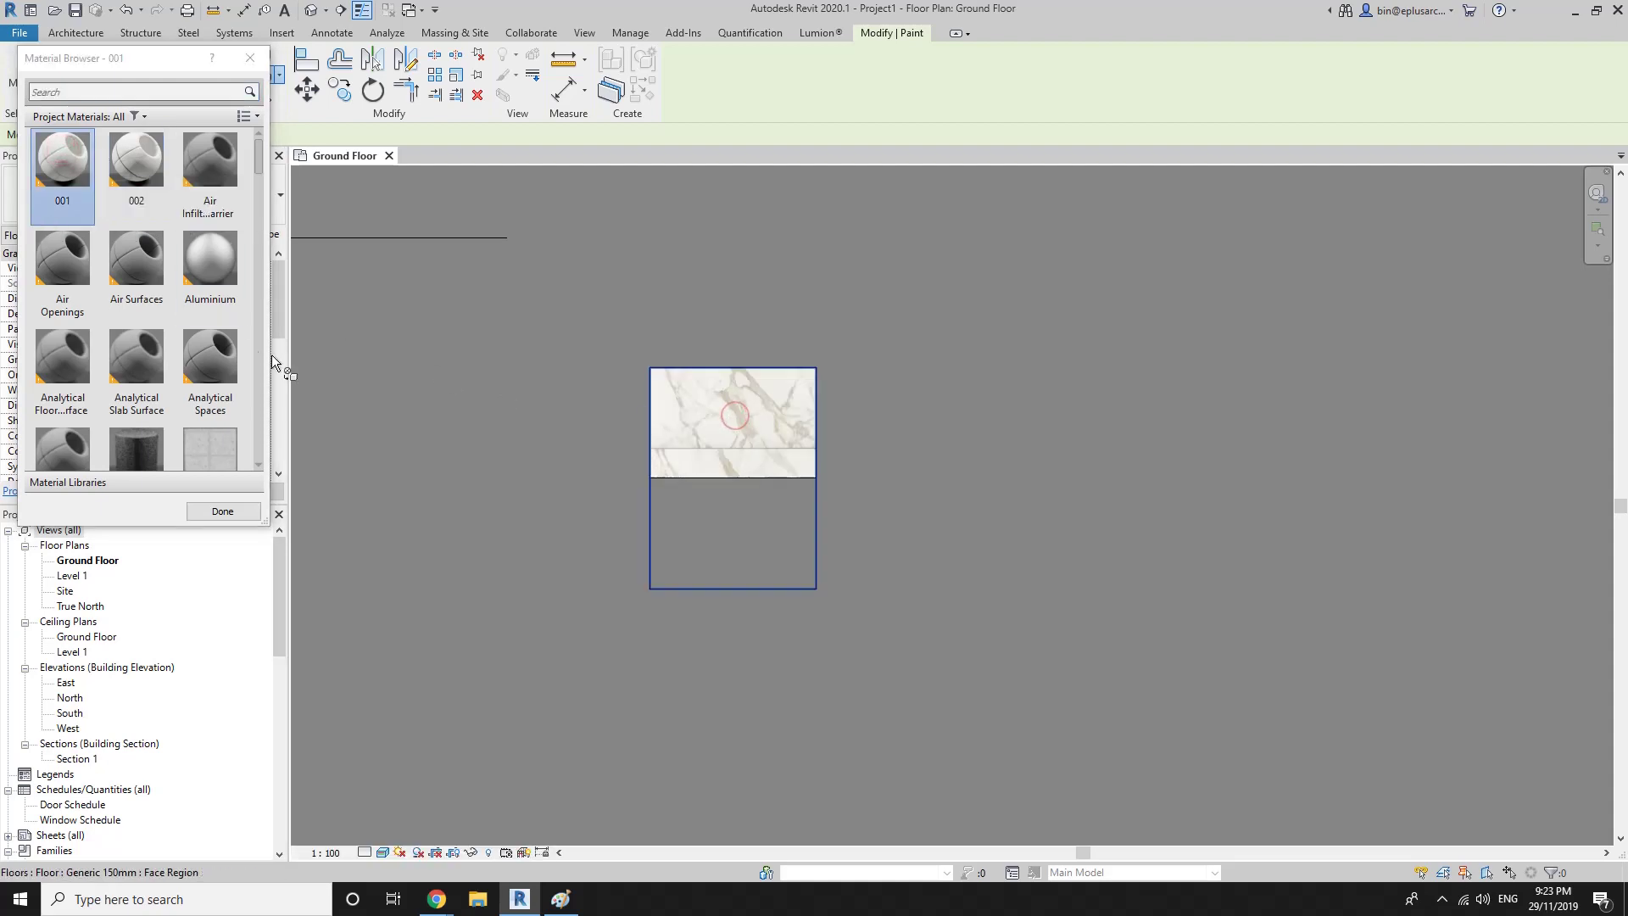
{"action": "left_click", "coordinate": [135, 160]}
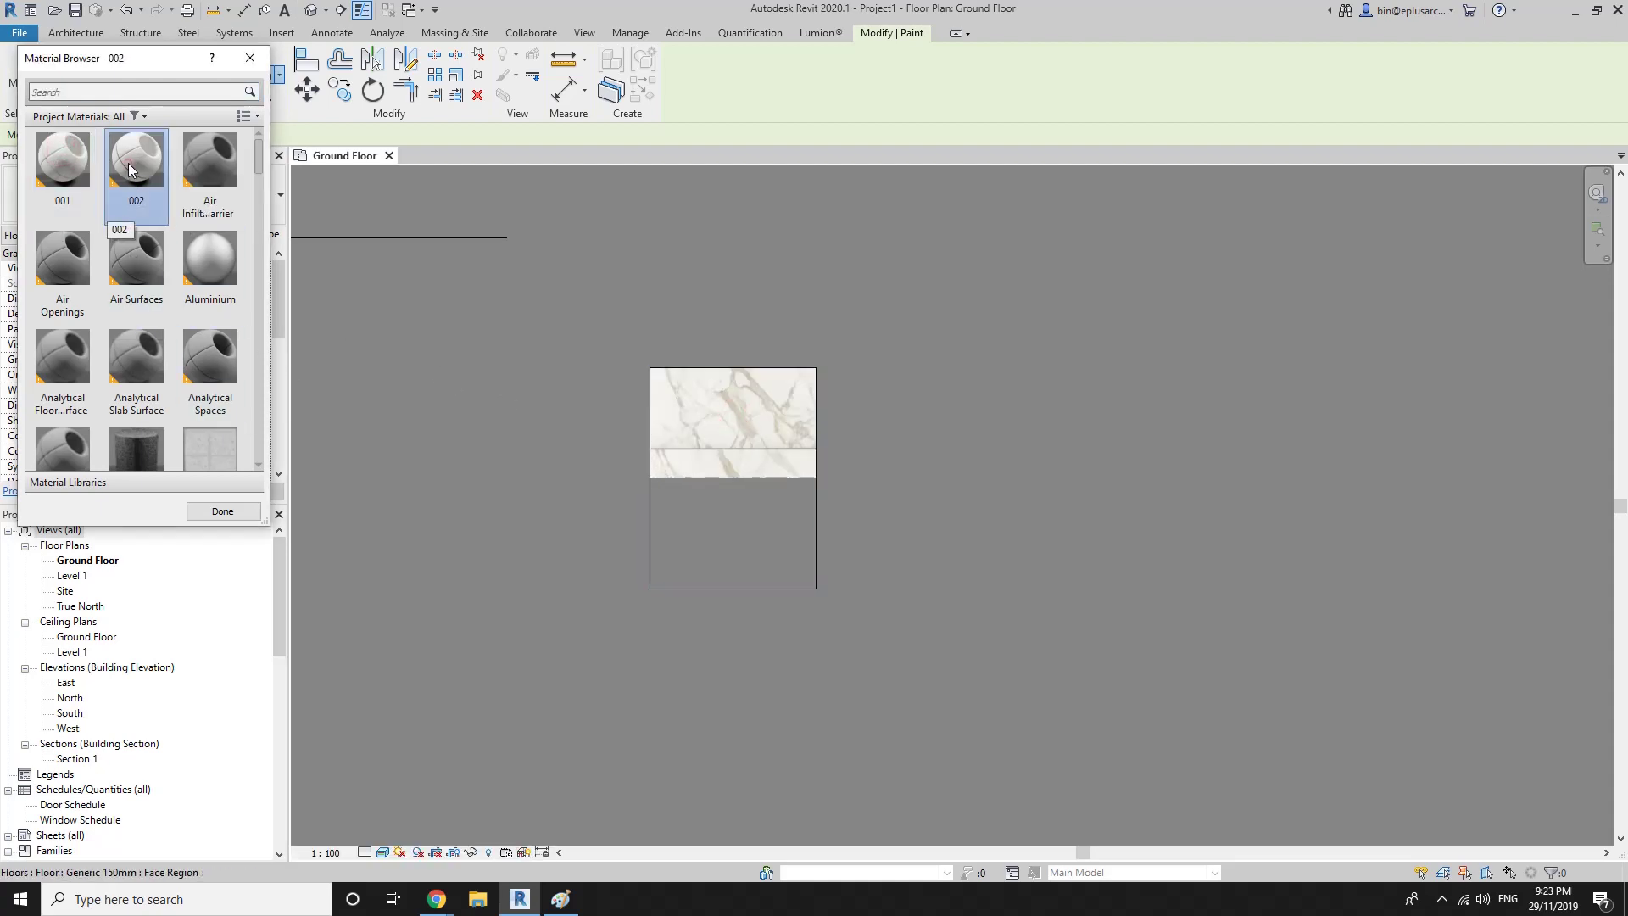
{"action": "left_click", "coordinate": [741, 558]}
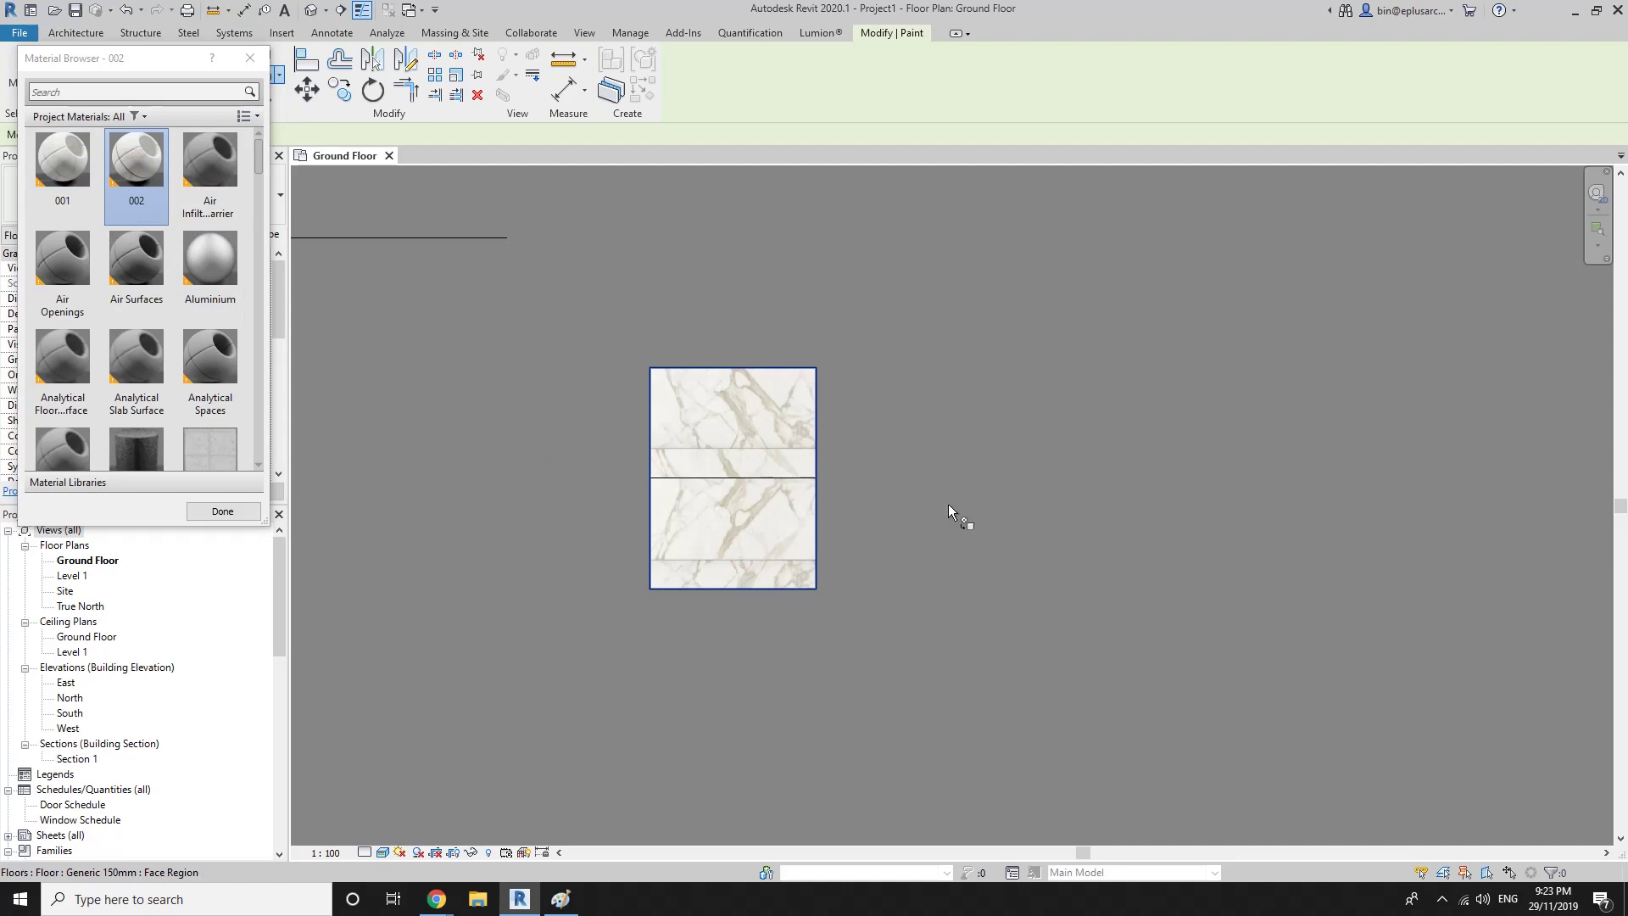
{"action": "scroll", "coordinate": [883, 537], "scroll_direction": "up", "scroll_amount": 3}
{"action": "middle_click_drag", "start_coordinate": [883, 537], "coordinate": [1136, 530]}
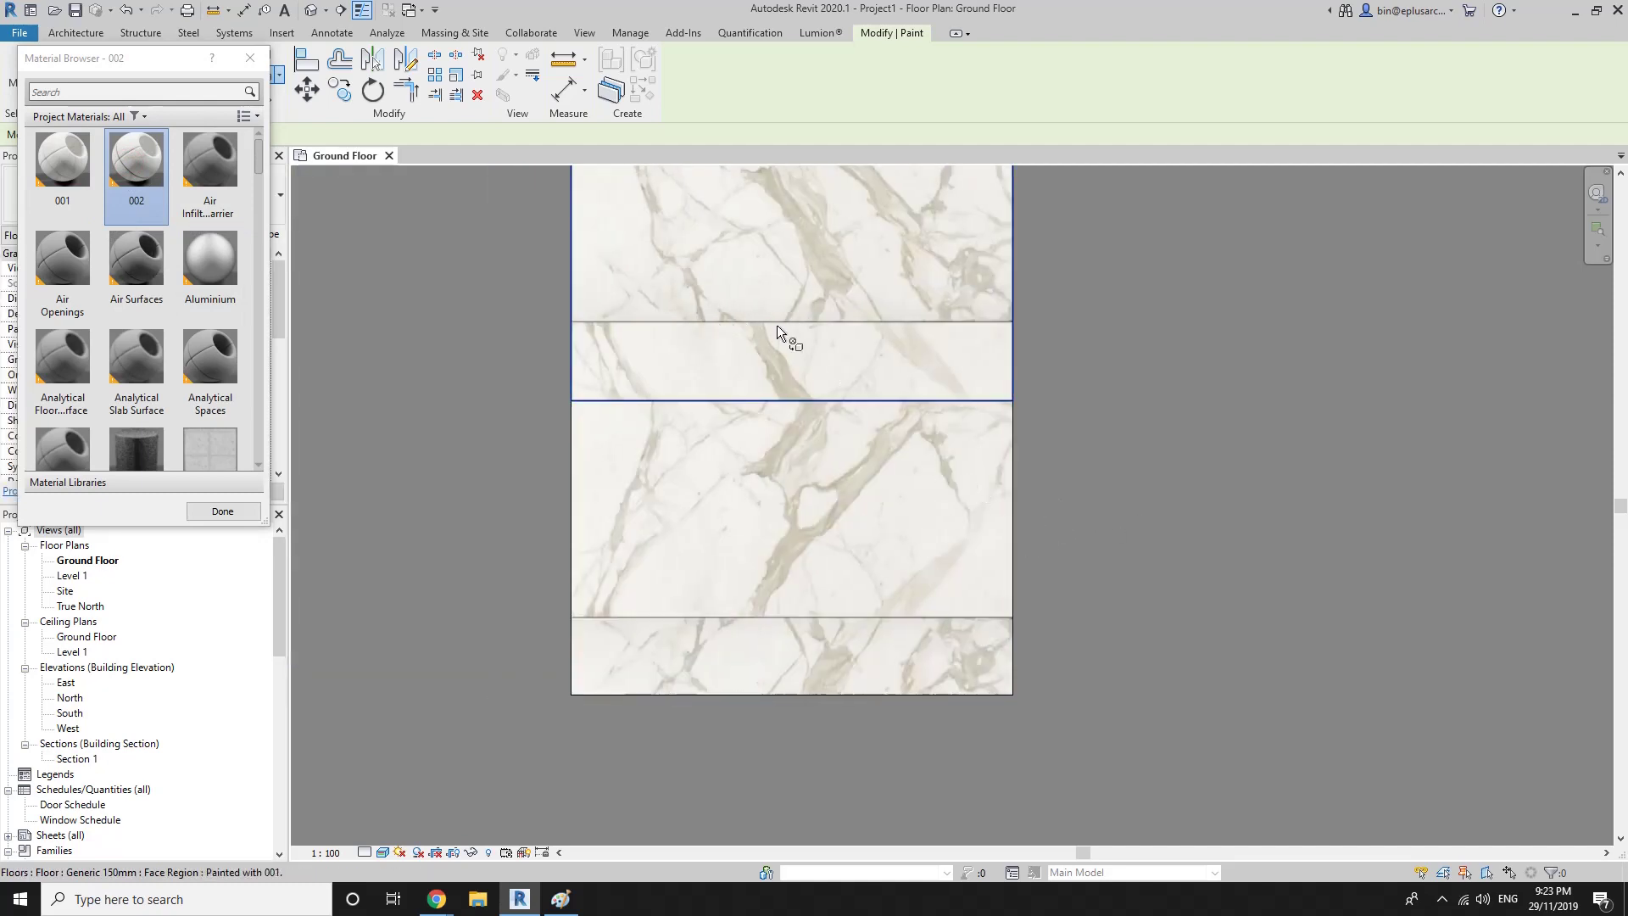
{"action": "key", "text": "Escape"}
{"action": "scroll", "coordinate": [835, 356], "scroll_direction": "down", "scroll_amount": 1}
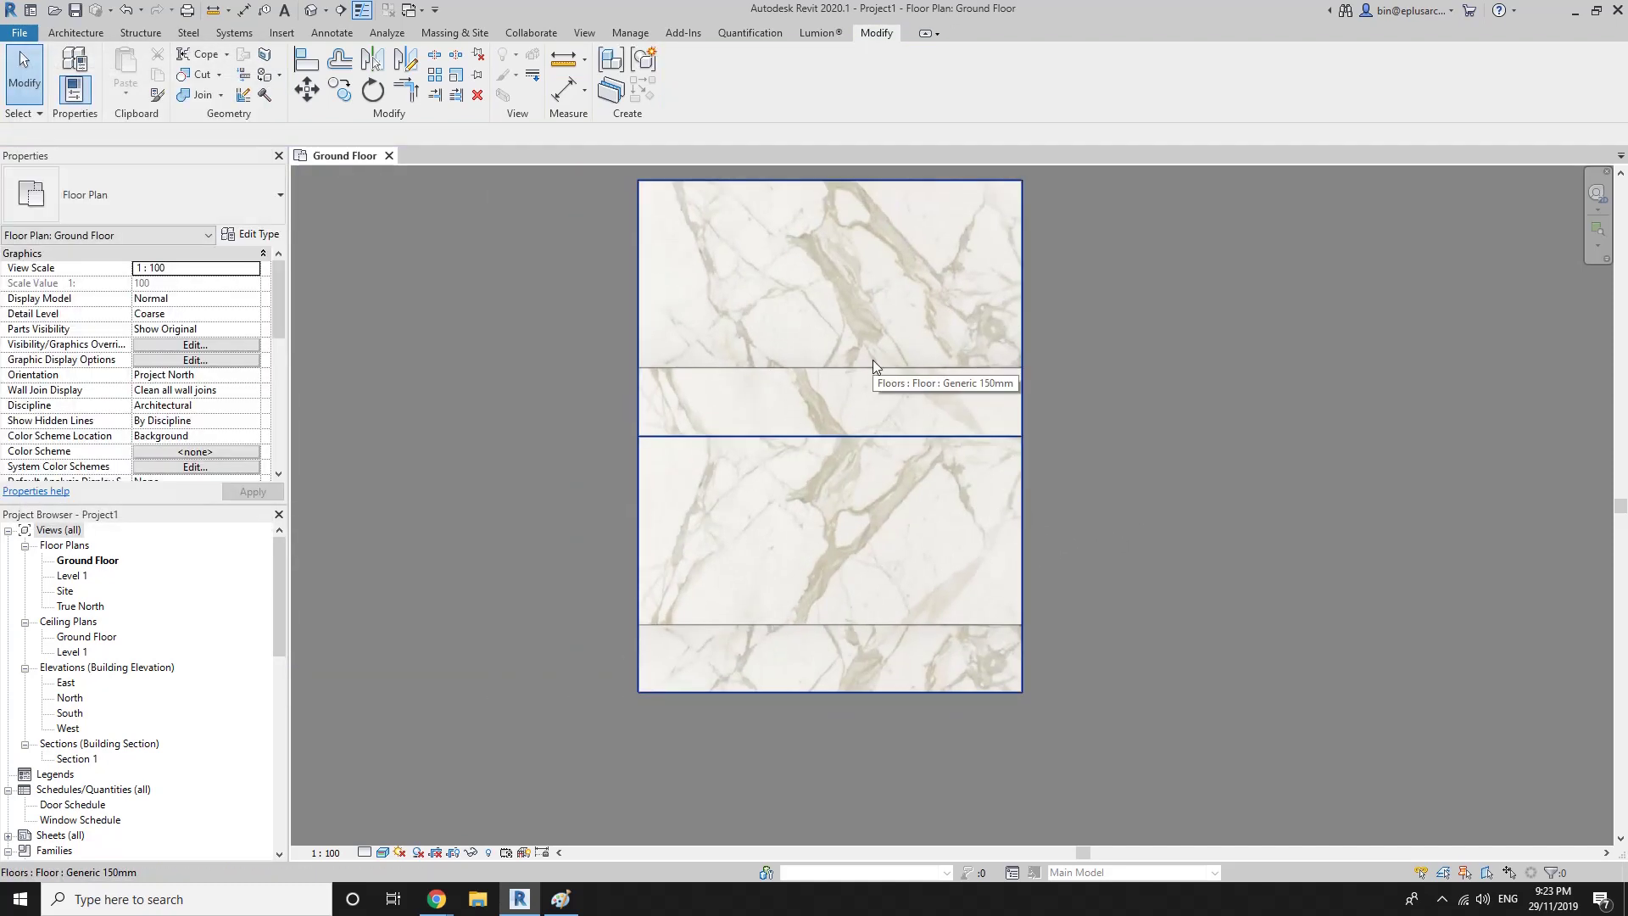
{"action": "middle_click_drag", "start_coordinate": [871, 403], "coordinate": [840, 418]}
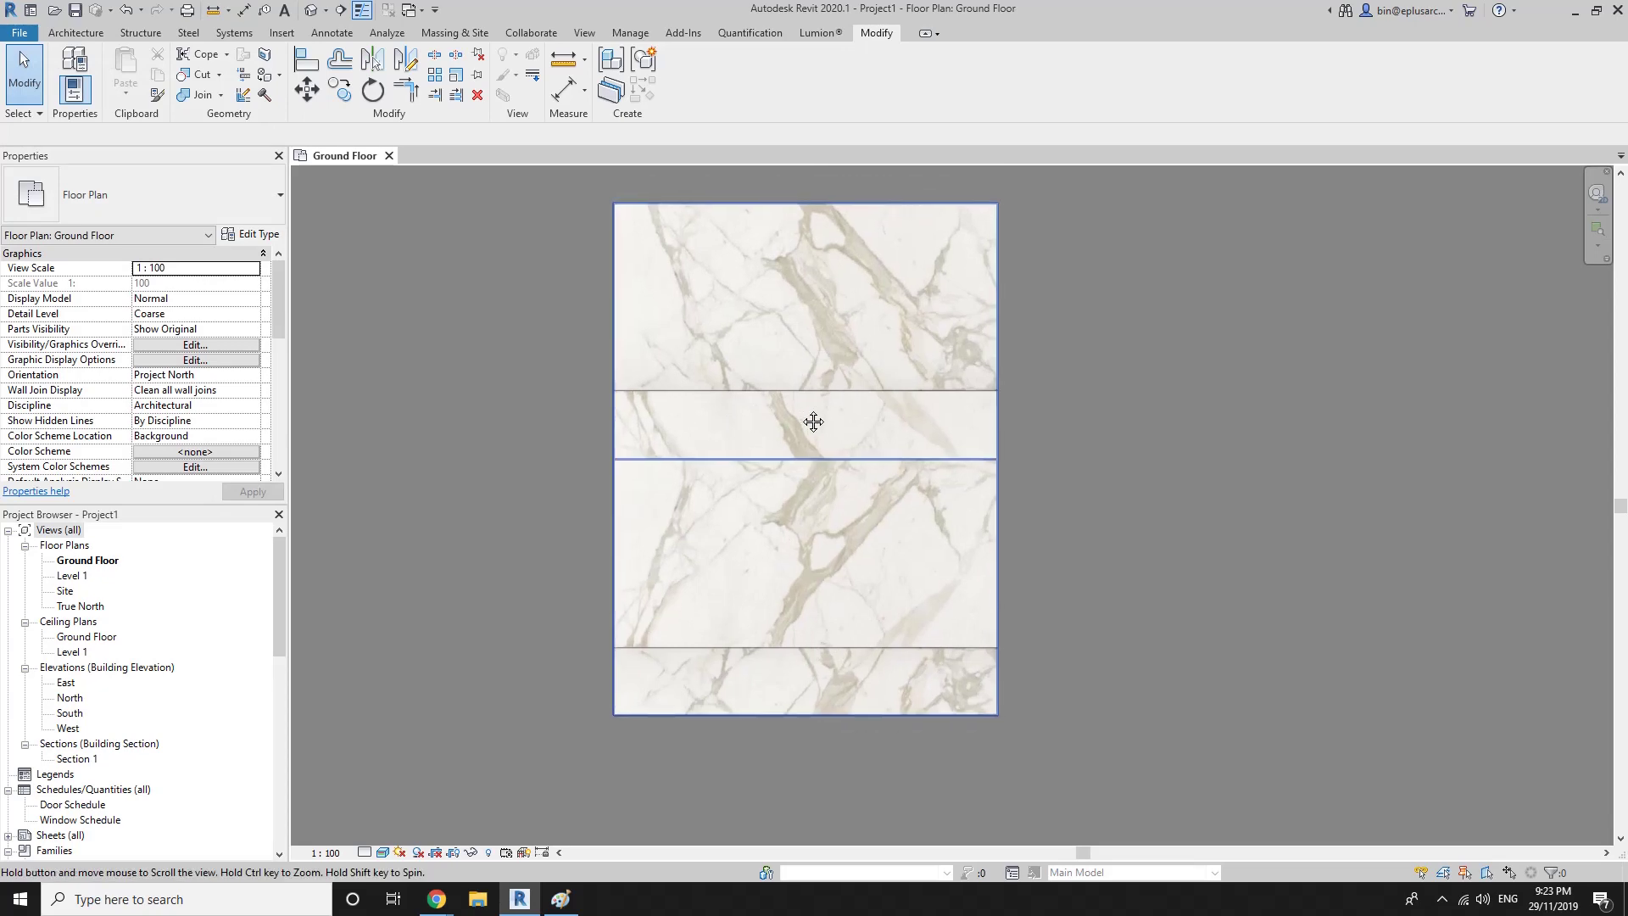
Open material 001's graphics settings and choose its surface pattern
{"action": "left_click", "coordinate": [628, 34]}
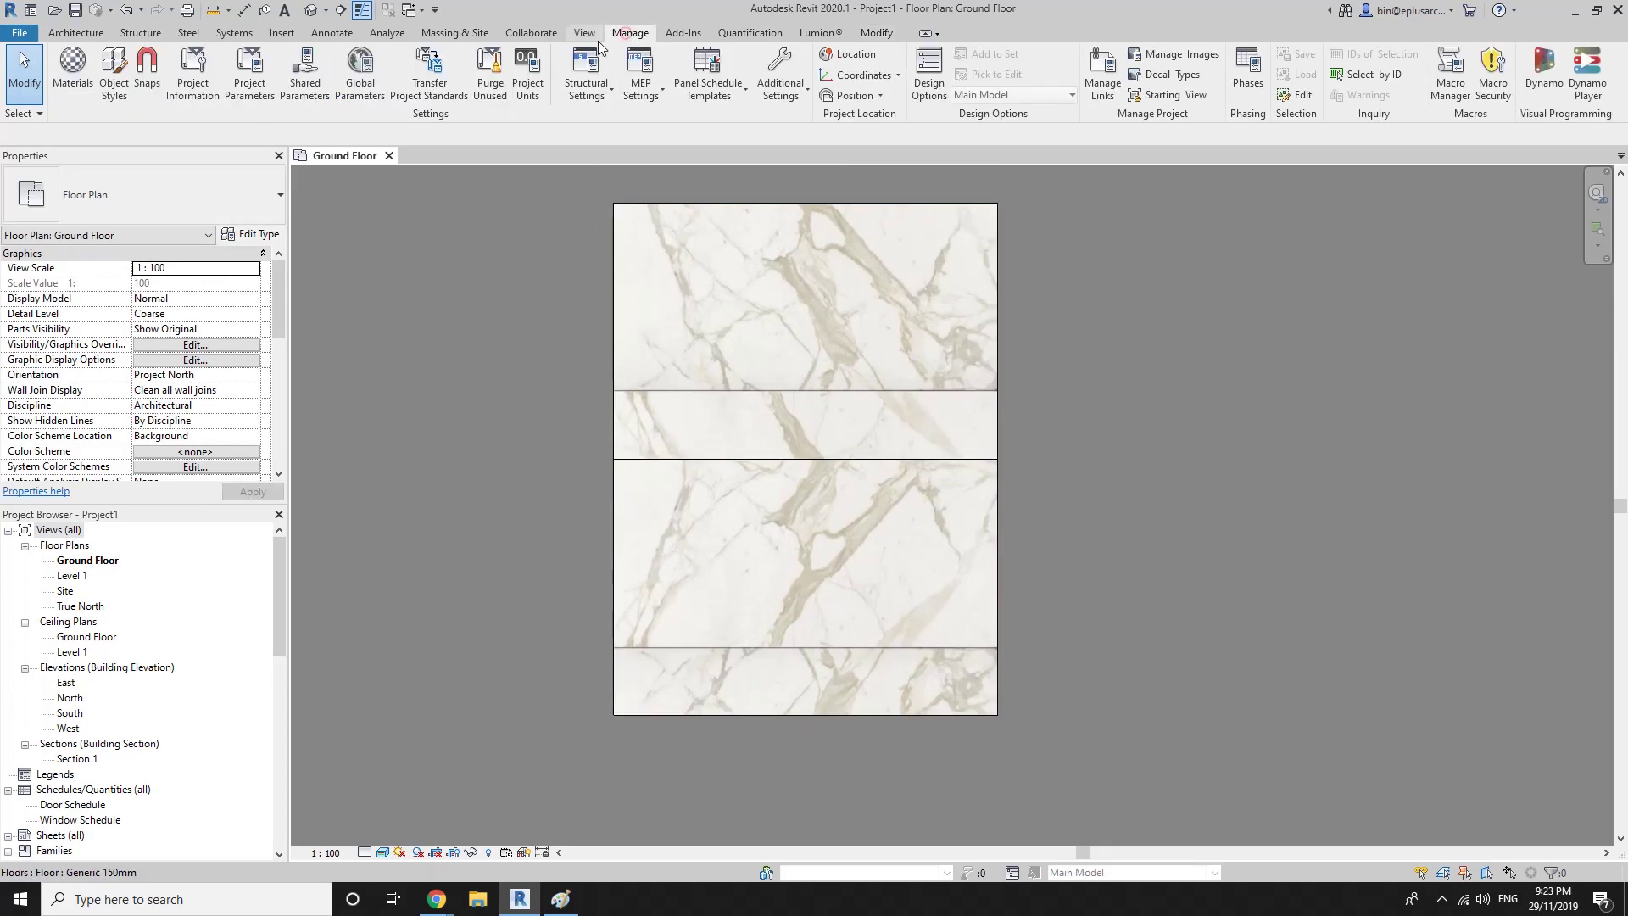
{"action": "left_click", "coordinate": [74, 71]}
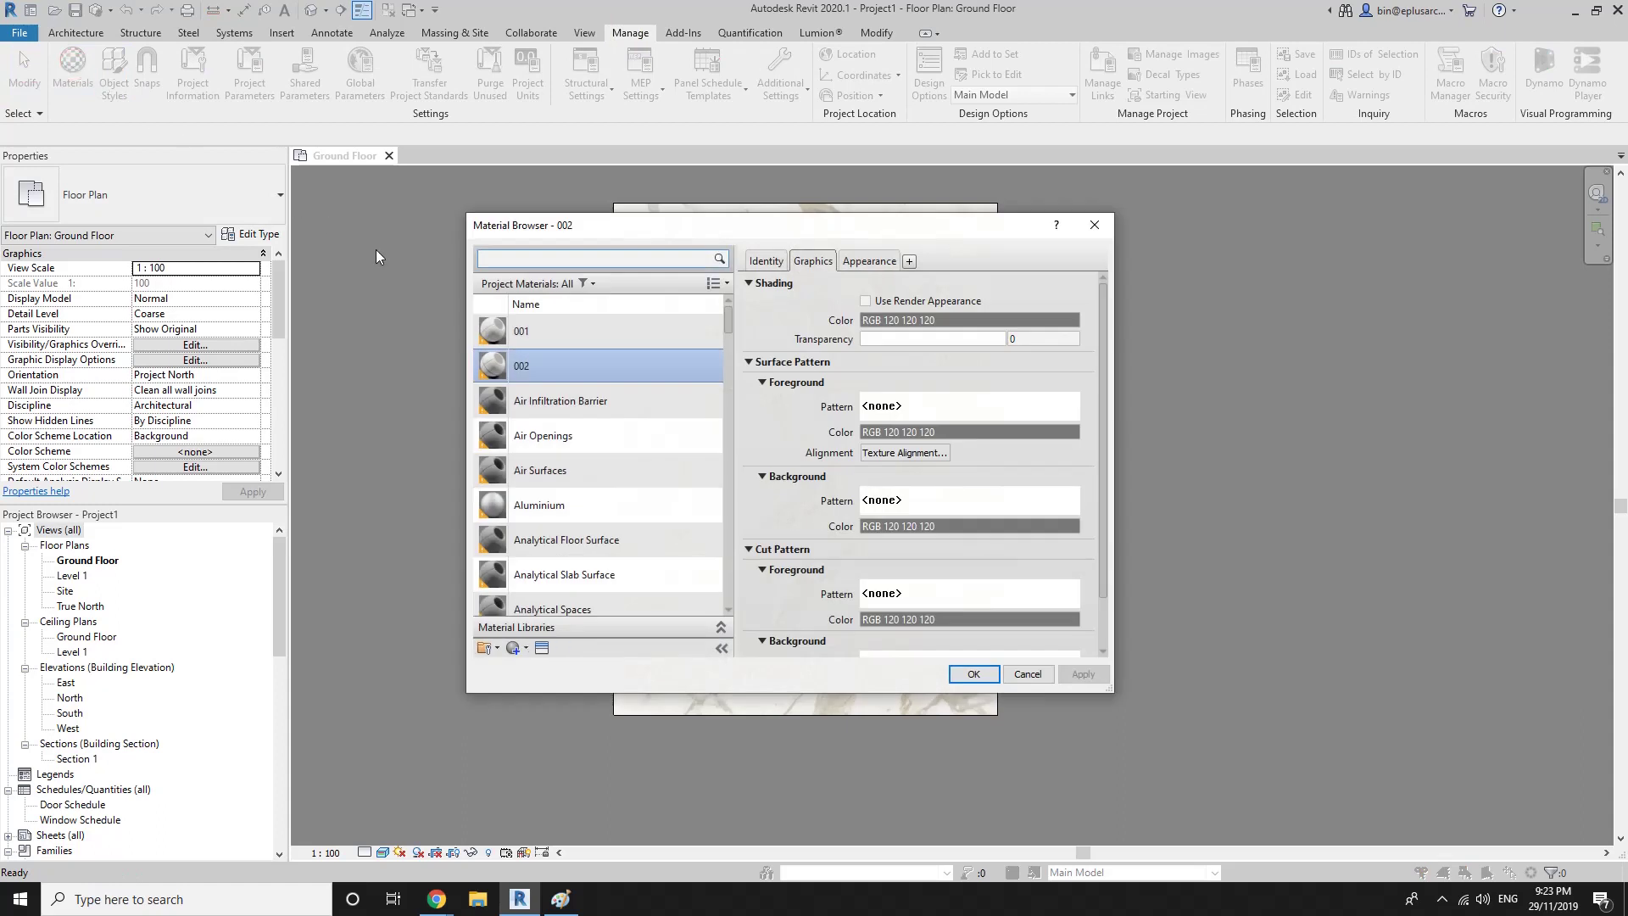
{"action": "left_click", "coordinate": [543, 331]}
{"action": "left_click", "coordinate": [767, 263]}
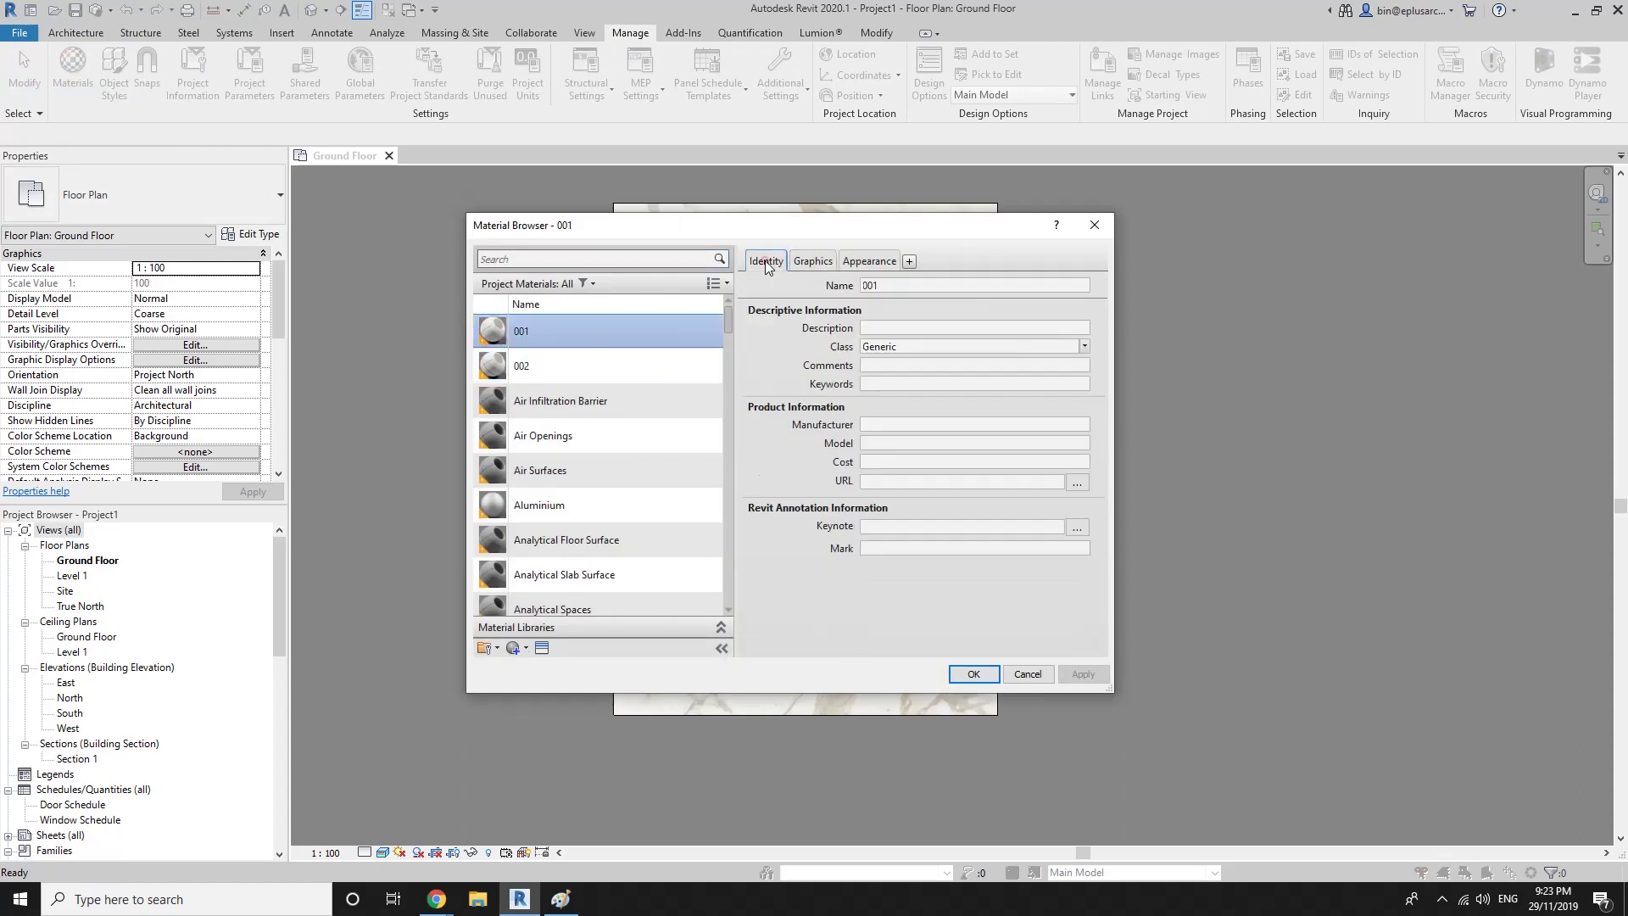
{"action": "left_click", "coordinate": [810, 262]}
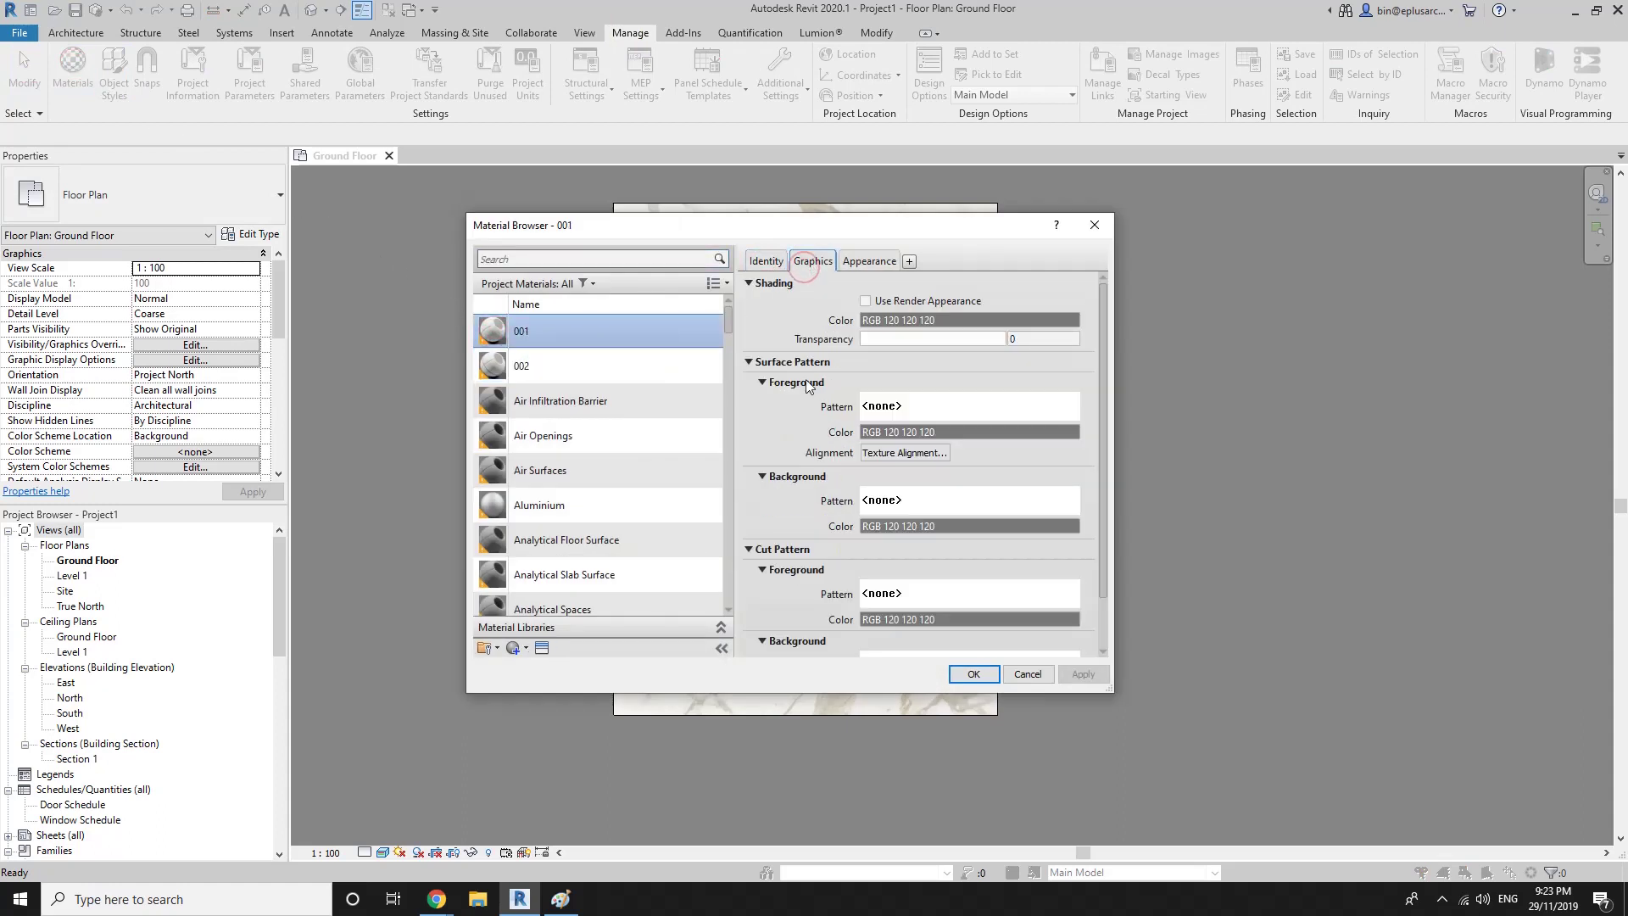
{"action": "left_click", "coordinate": [885, 411]}
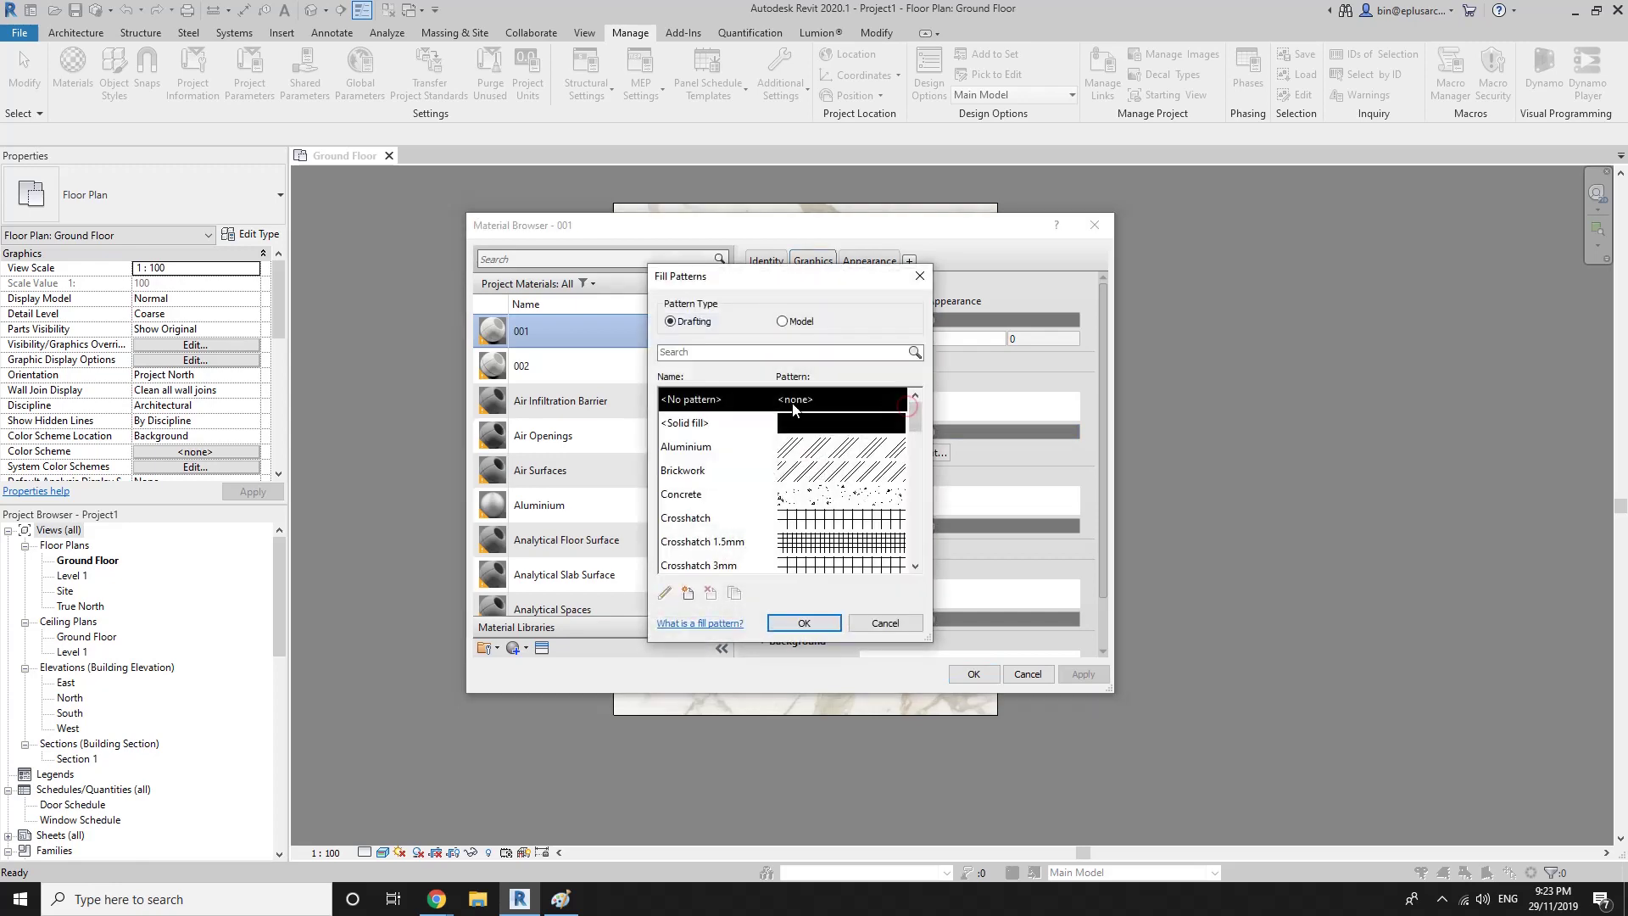
Cancel the new drafting crosshatch pattern and show the model fill pattern list
{"action": "left_click", "coordinate": [689, 595]}
{"action": "type", "text": "001"}
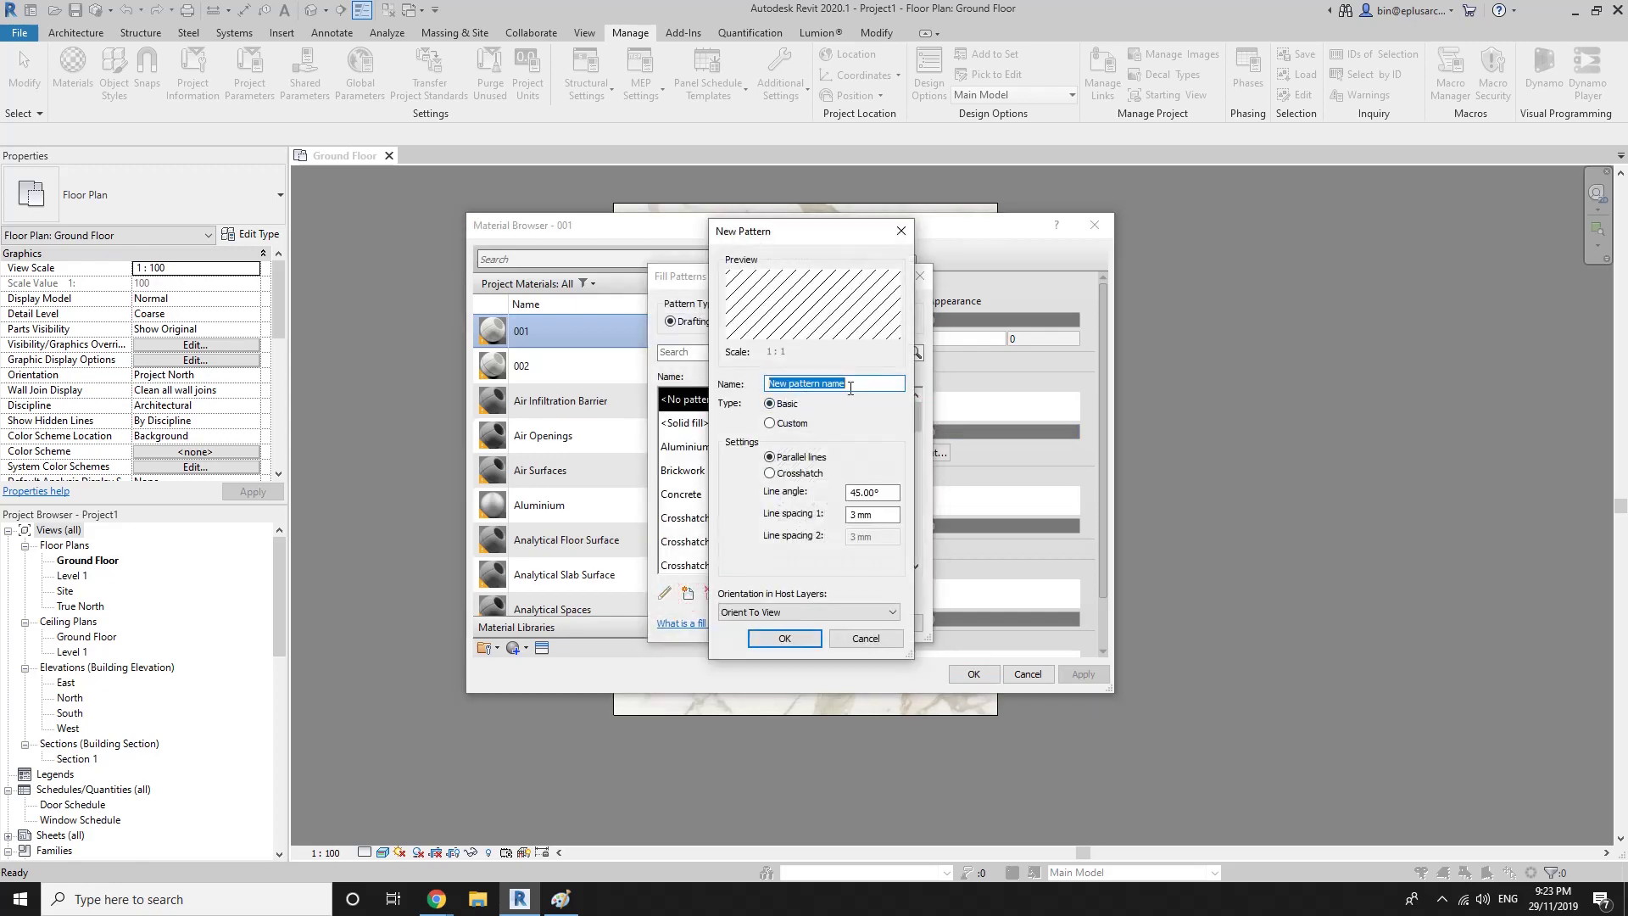
{"action": "left_click", "coordinate": [798, 475]}
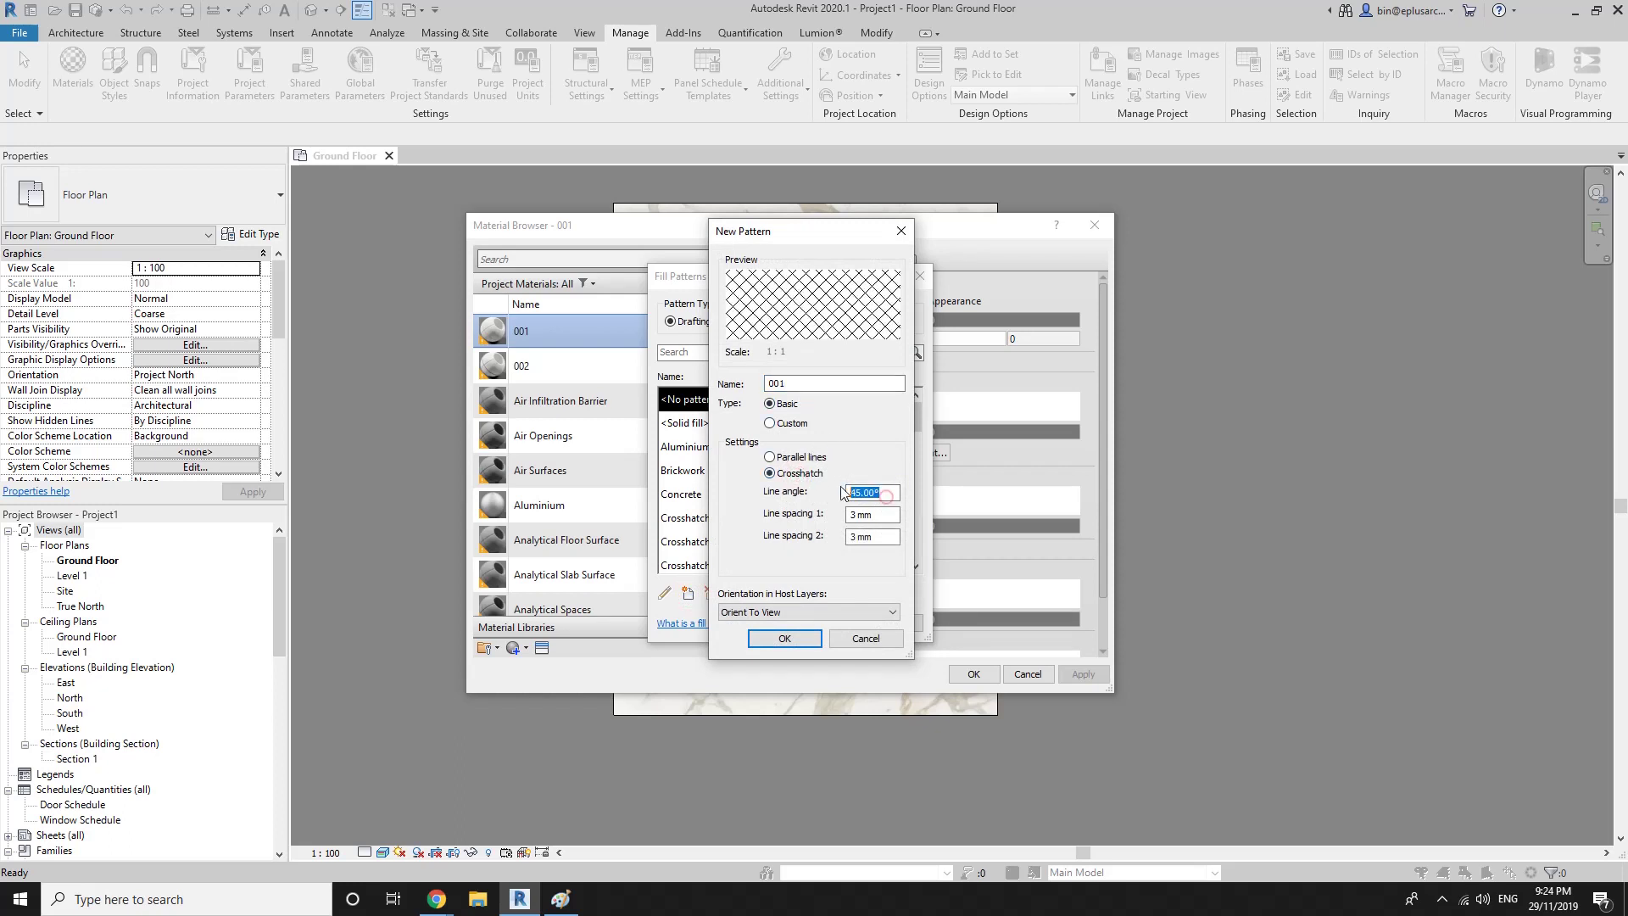
{"action": "type", "text": "0"}
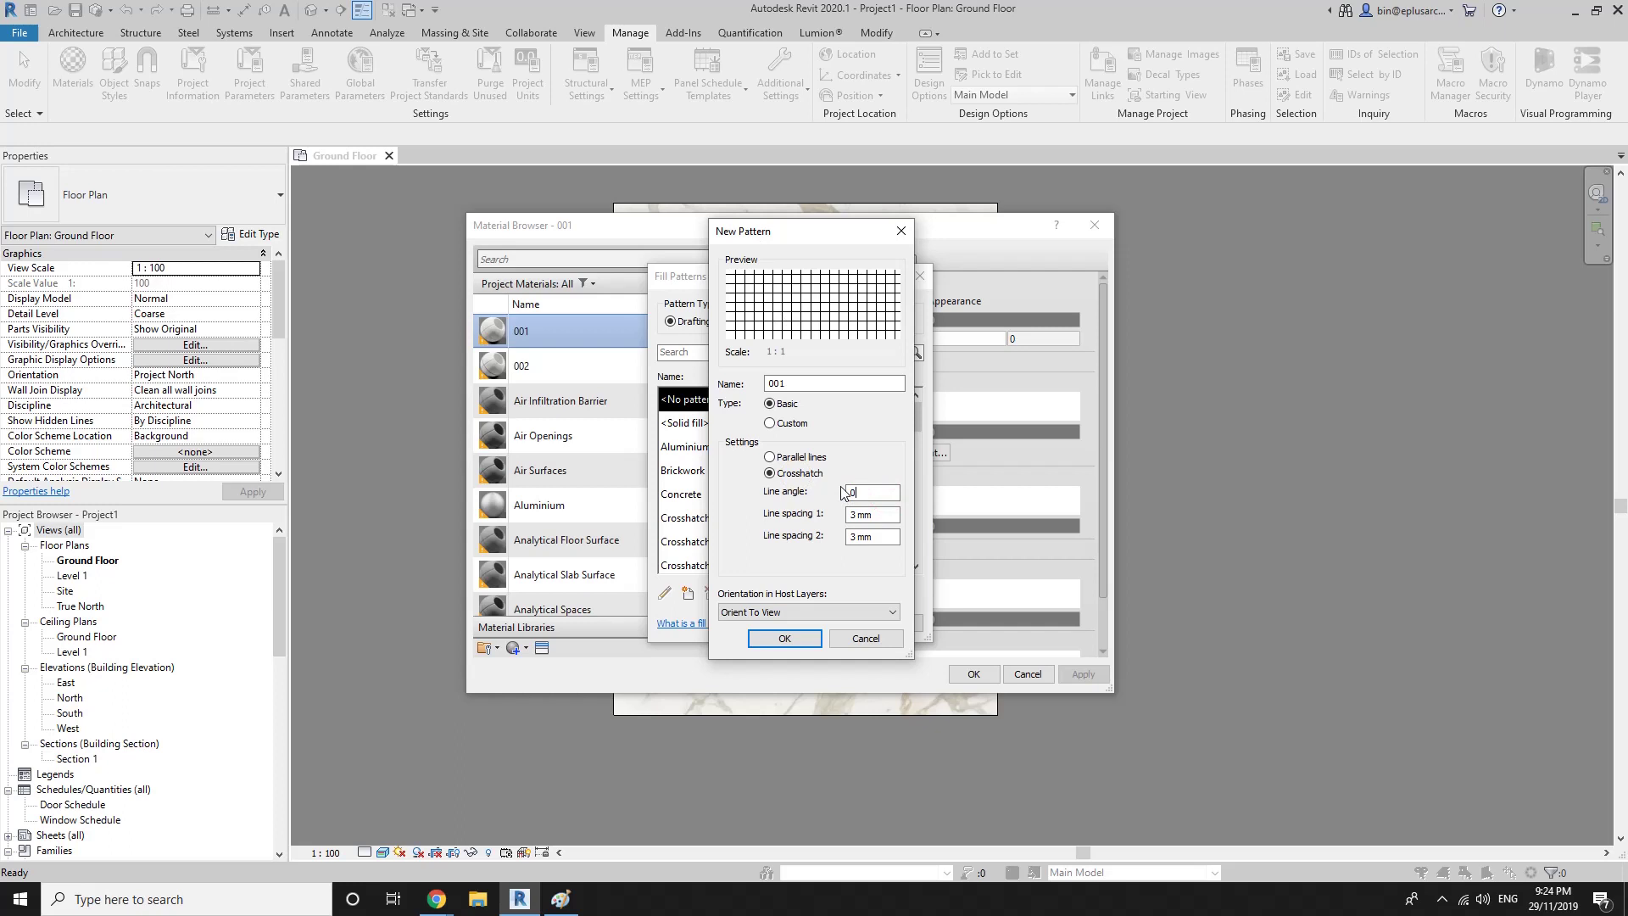
{"action": "left_click_drag", "start_coordinate": [822, 228], "coordinate": [1030, 234]}
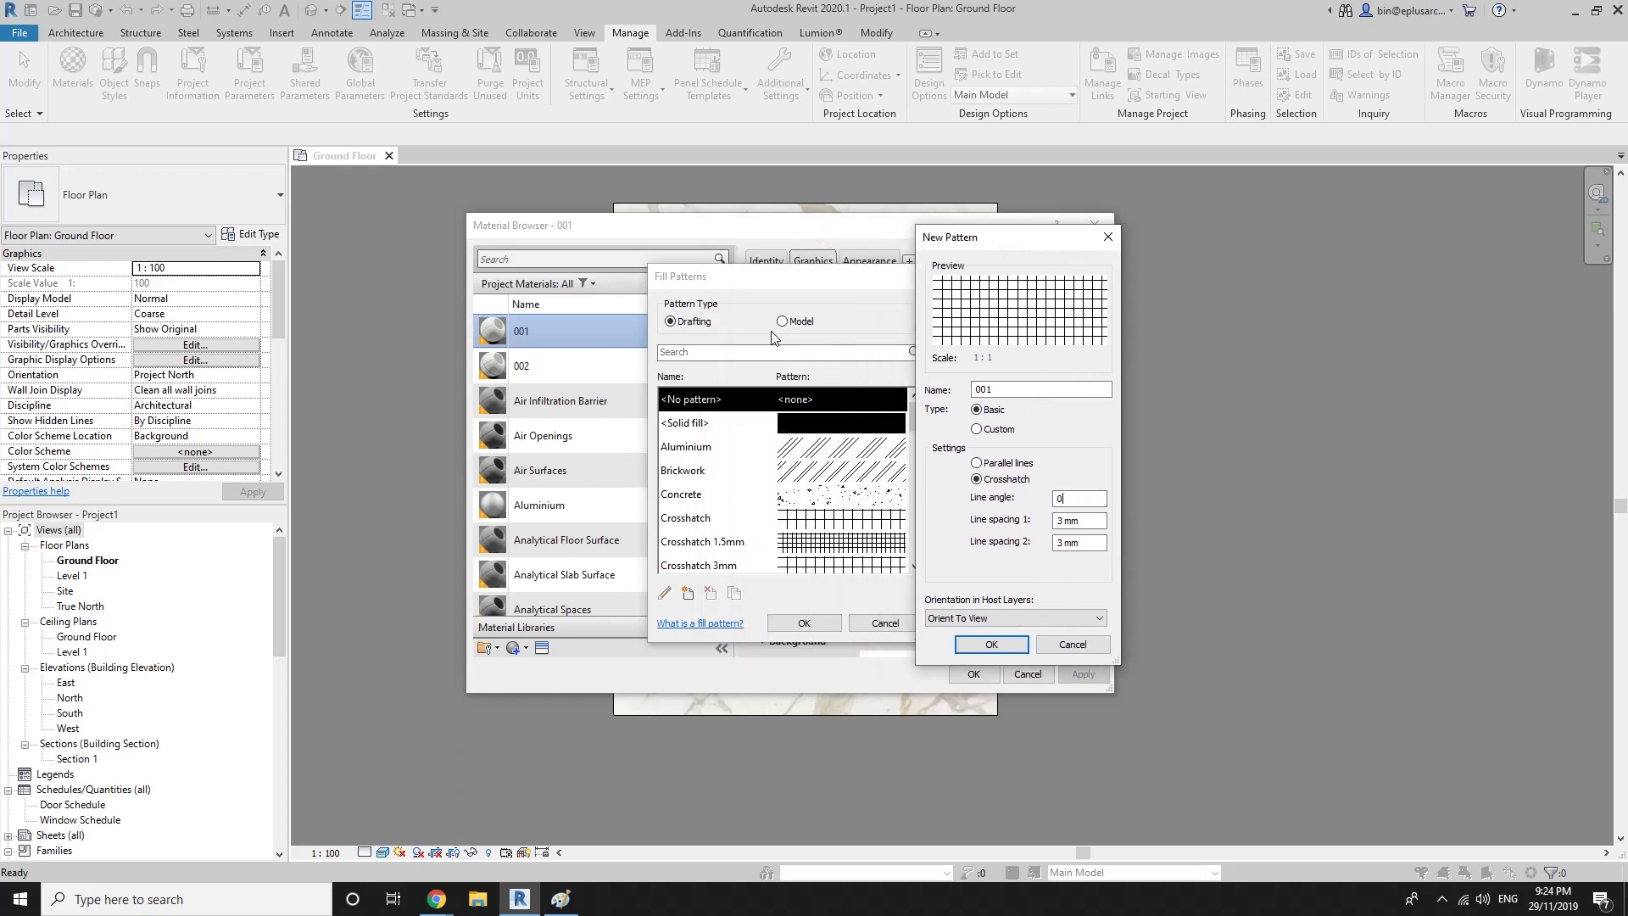
{"action": "left_click", "coordinate": [1060, 644]}
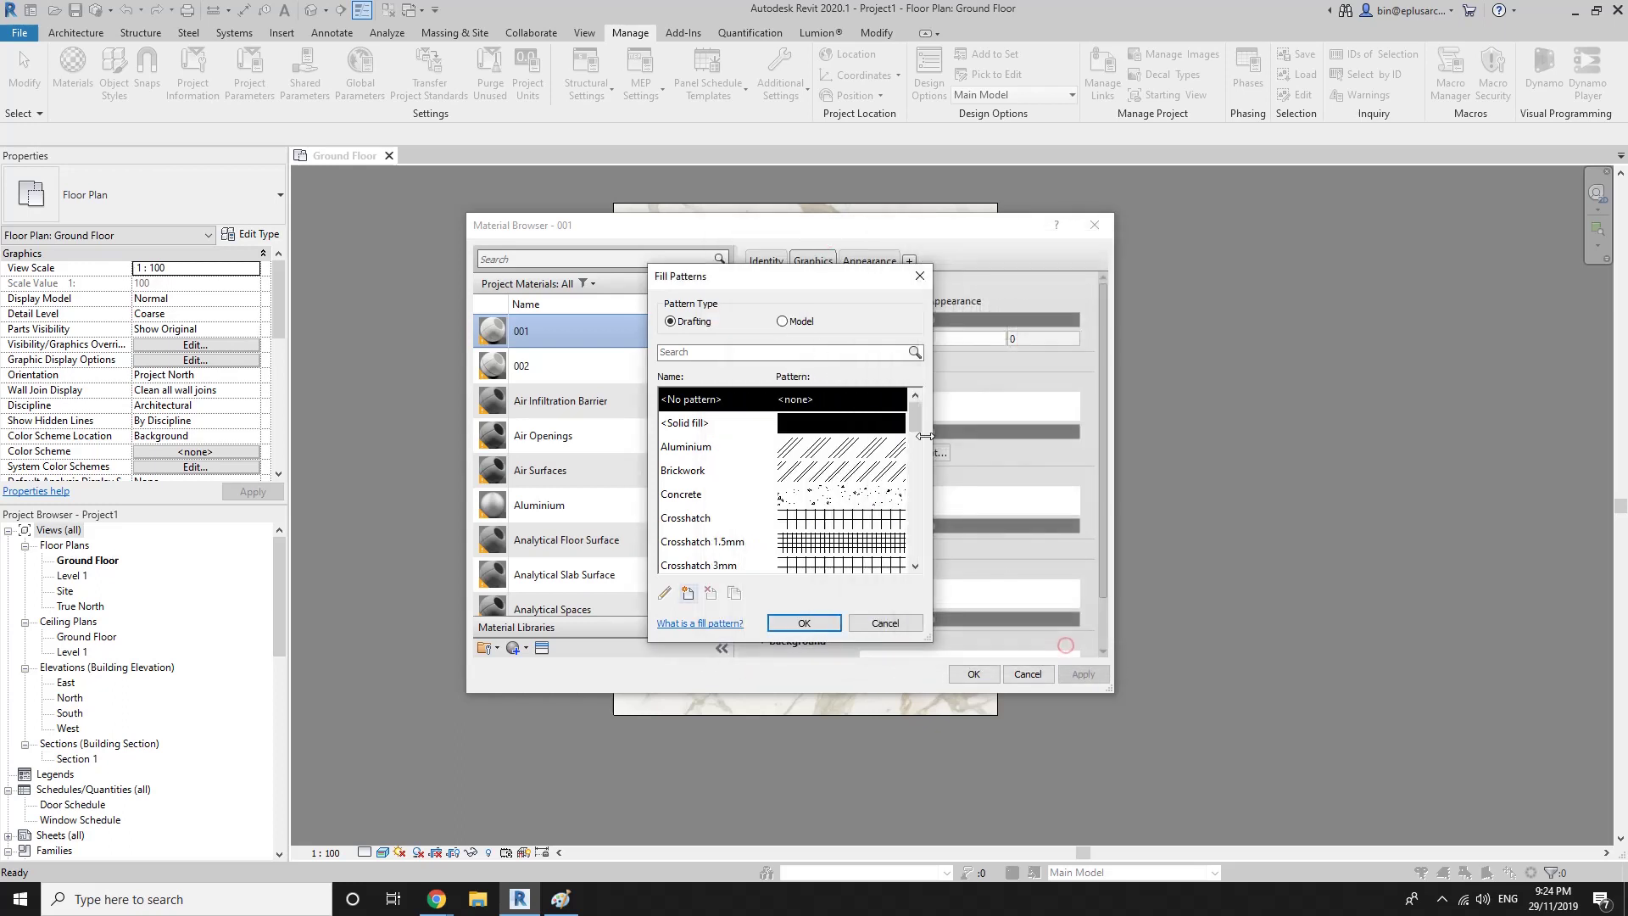
{"action": "left_click", "coordinate": [782, 322]}
Create model crosshatch pattern 001 at 0° spaced 1500 × 1000 mm and assign it to material 001
{"action": "left_click", "coordinate": [688, 593]}
{"action": "type", "text": "001"}
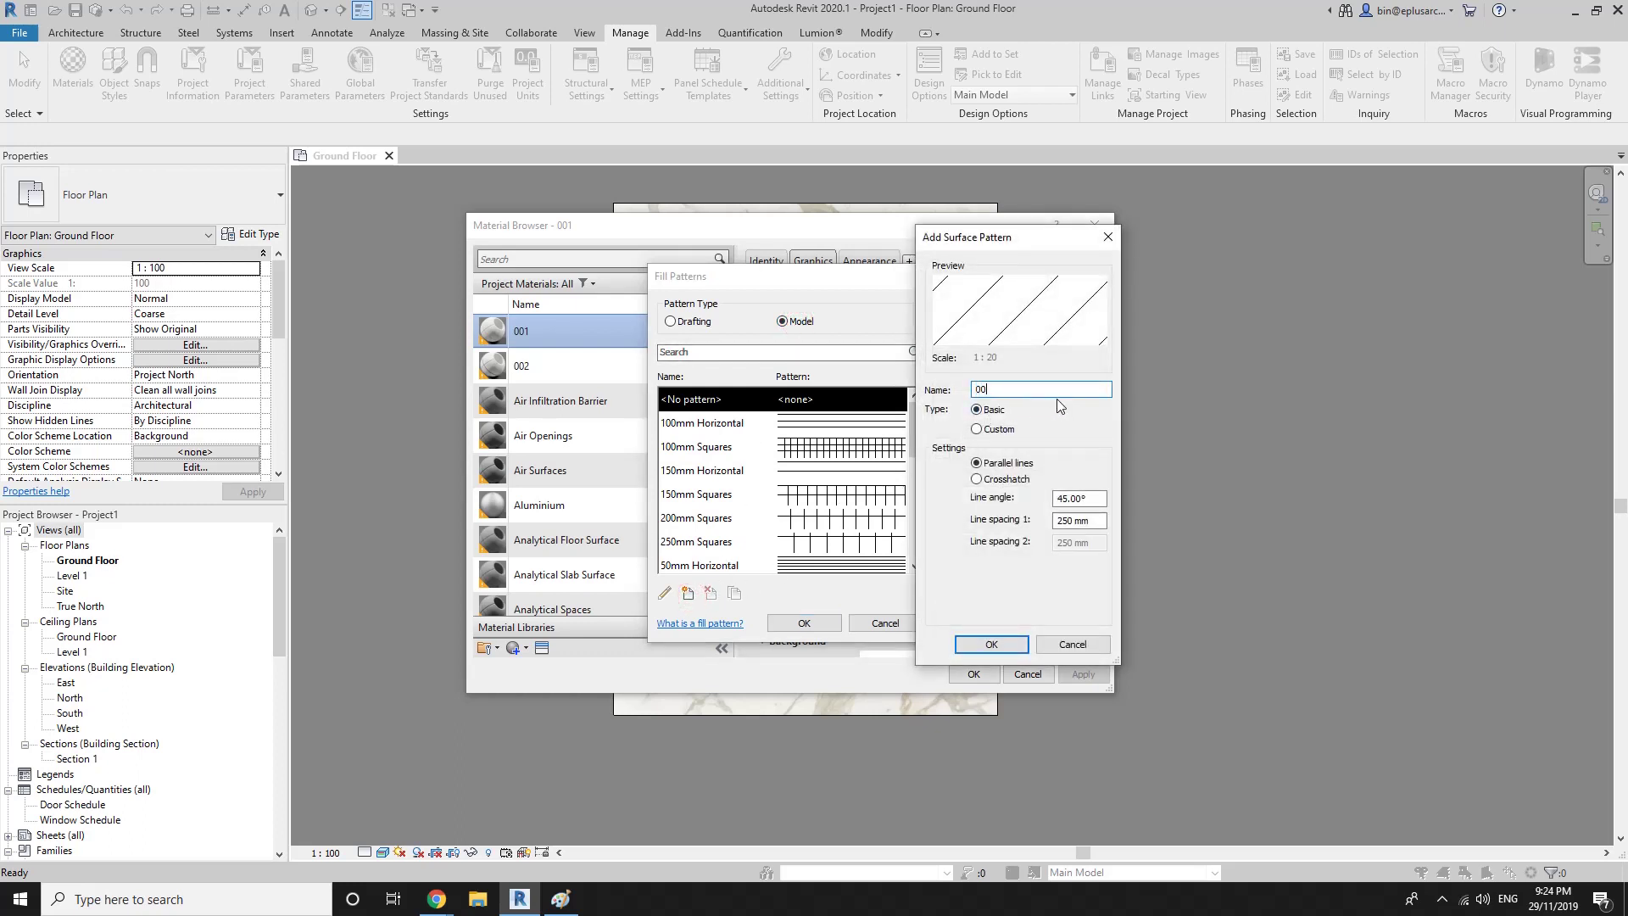
{"action": "left_click", "coordinate": [1003, 482]}
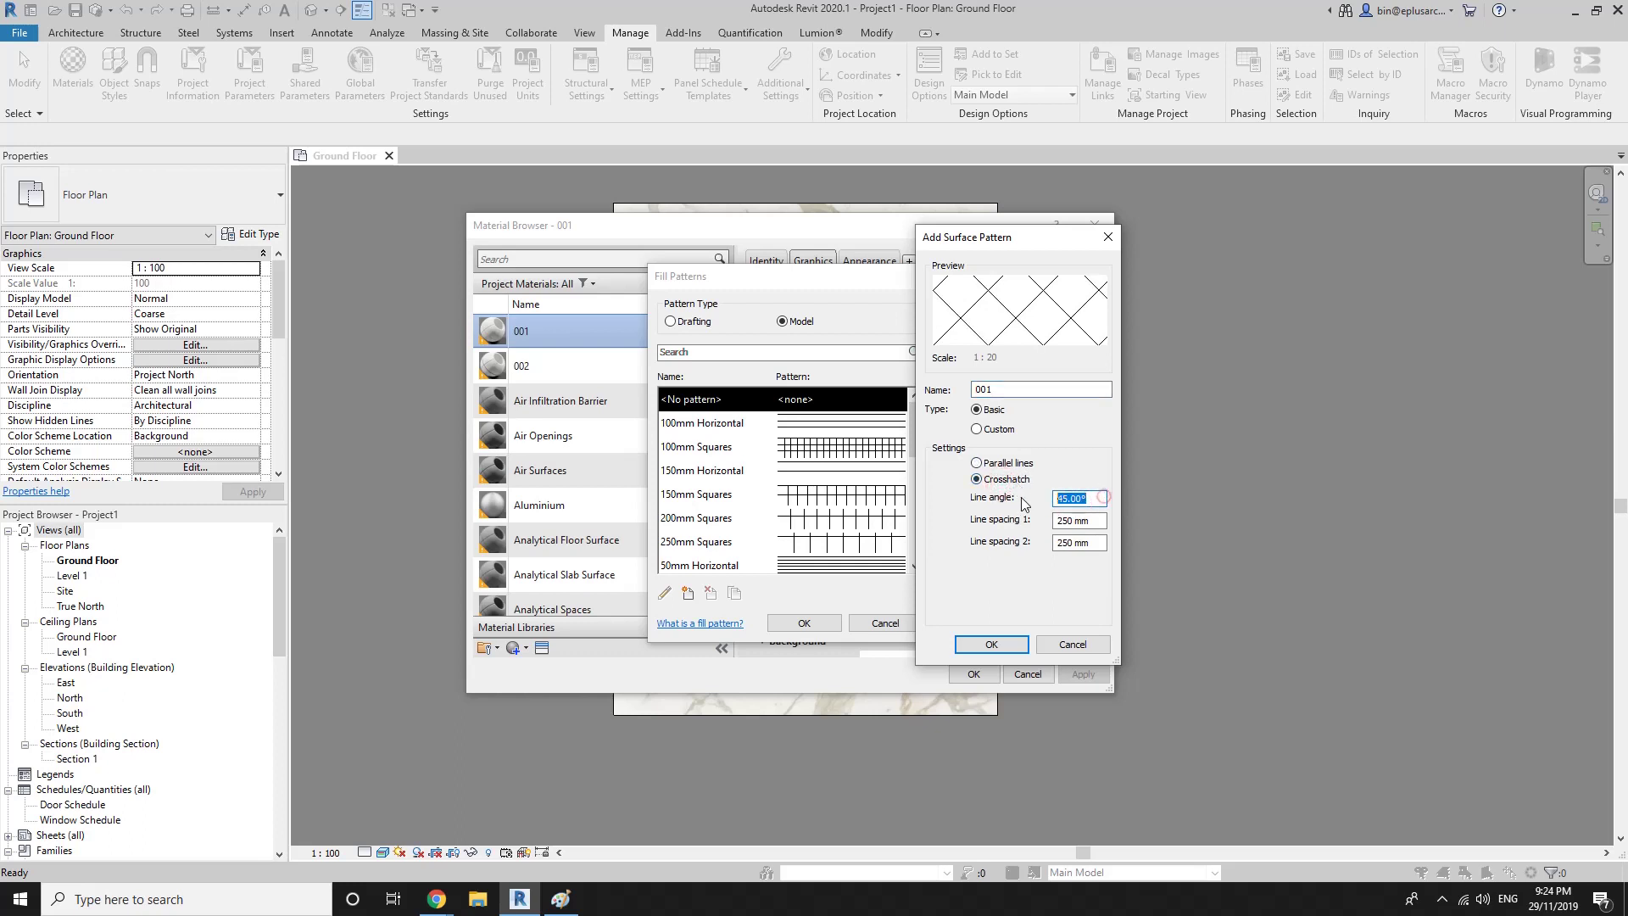
{"action": "type", "text": "0"}
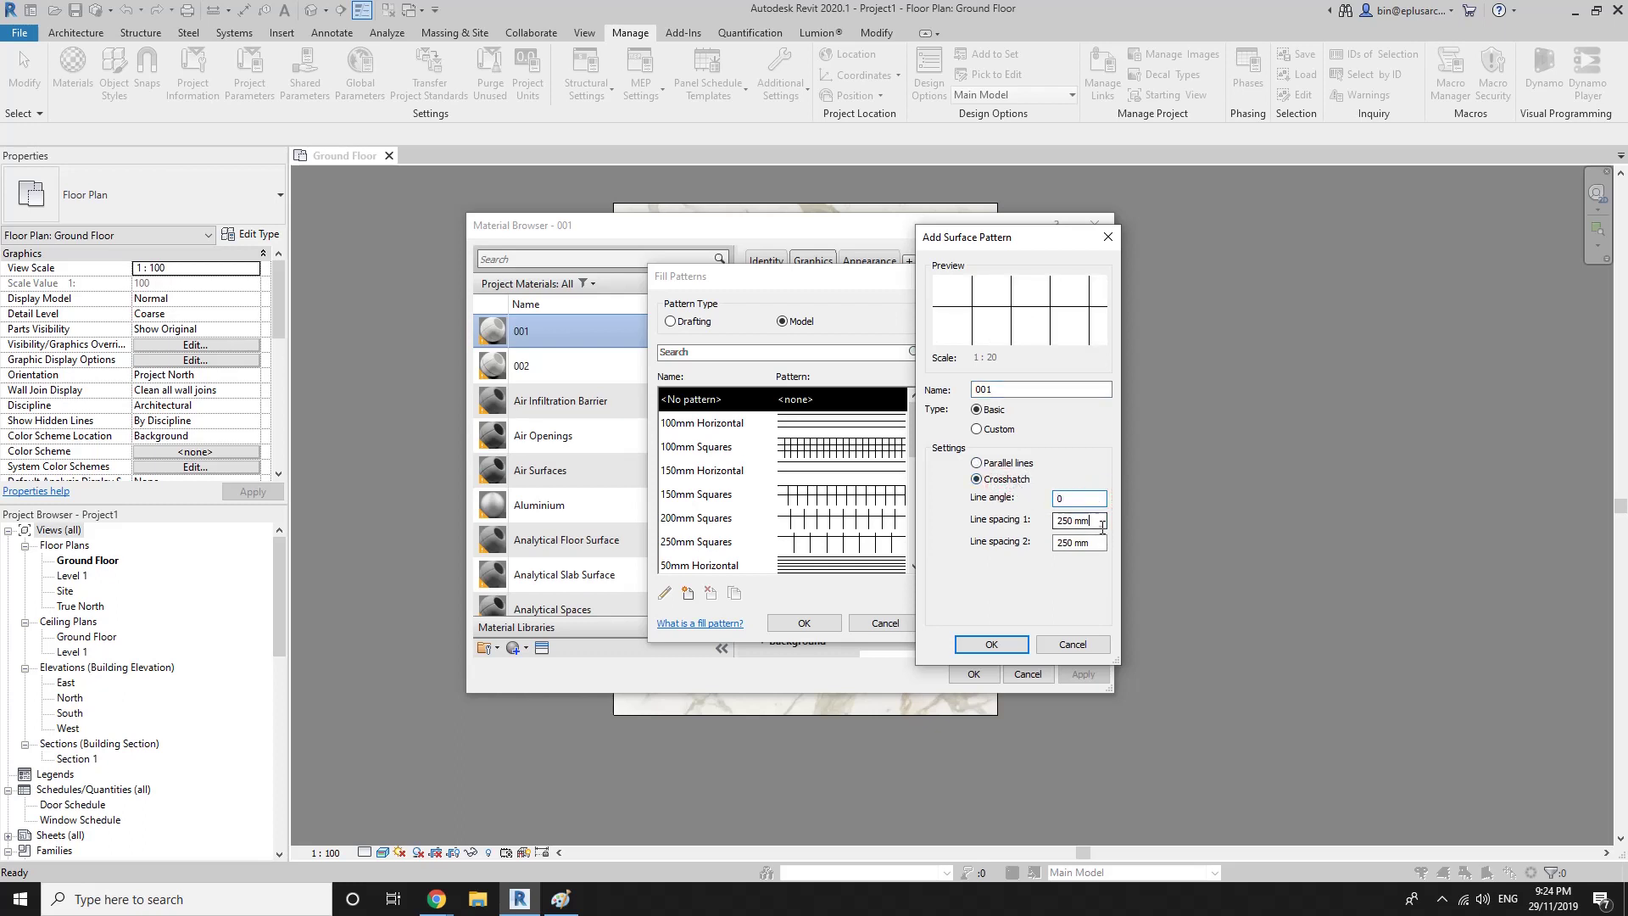
{"action": "type", "text": "1500"}
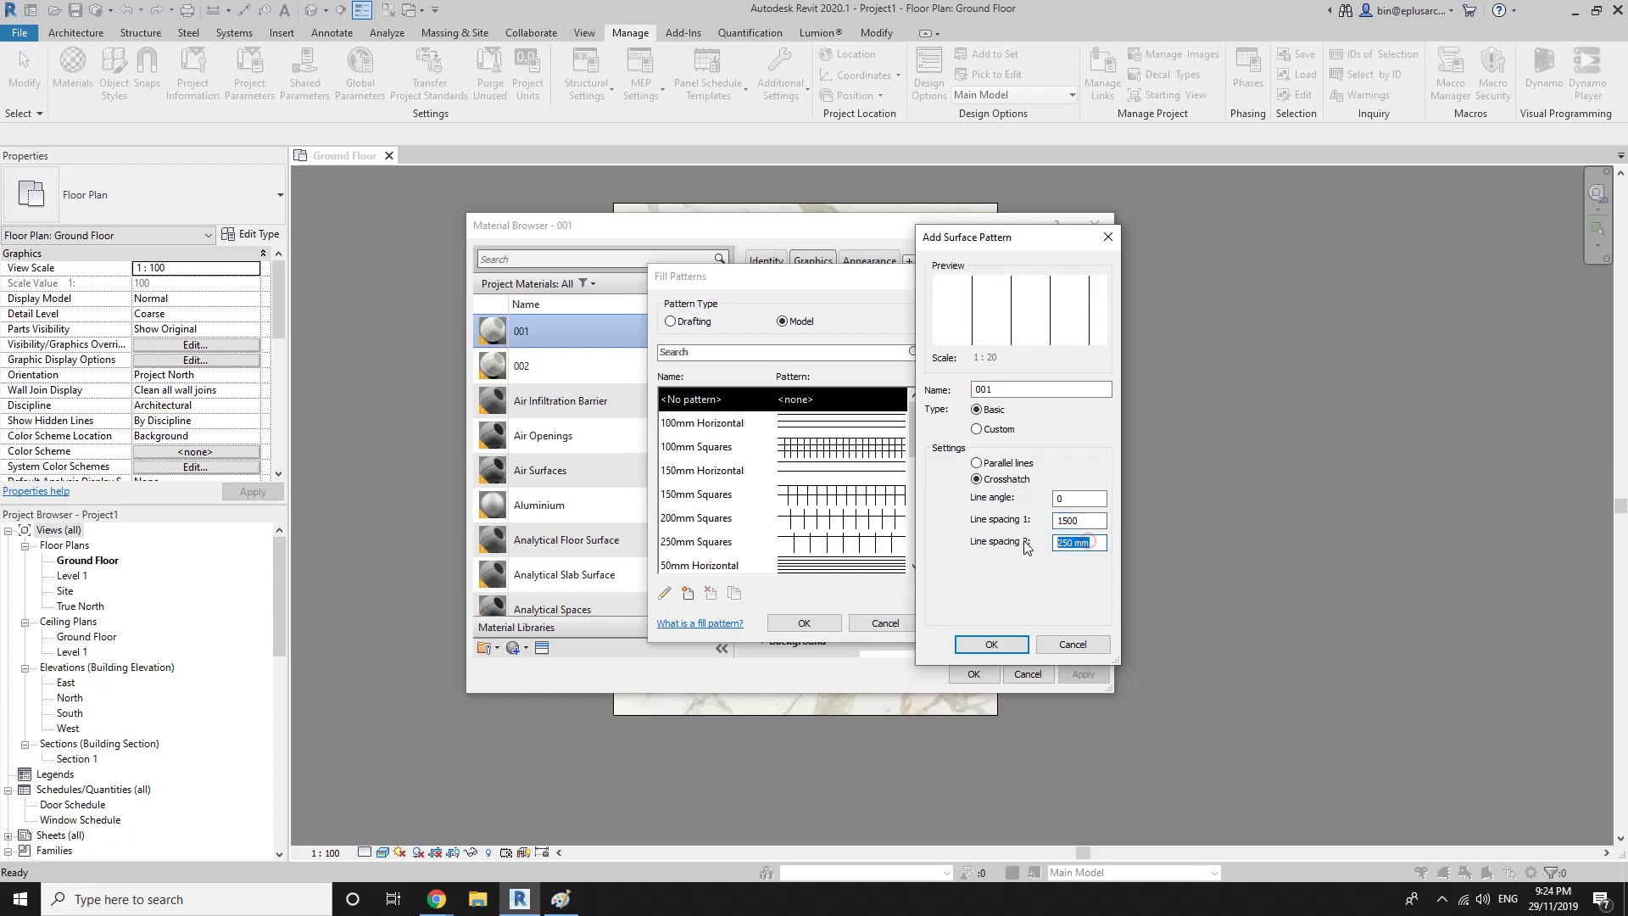
{"action": "type", "text": "1000"}
{"action": "left_click", "coordinate": [1005, 645]}
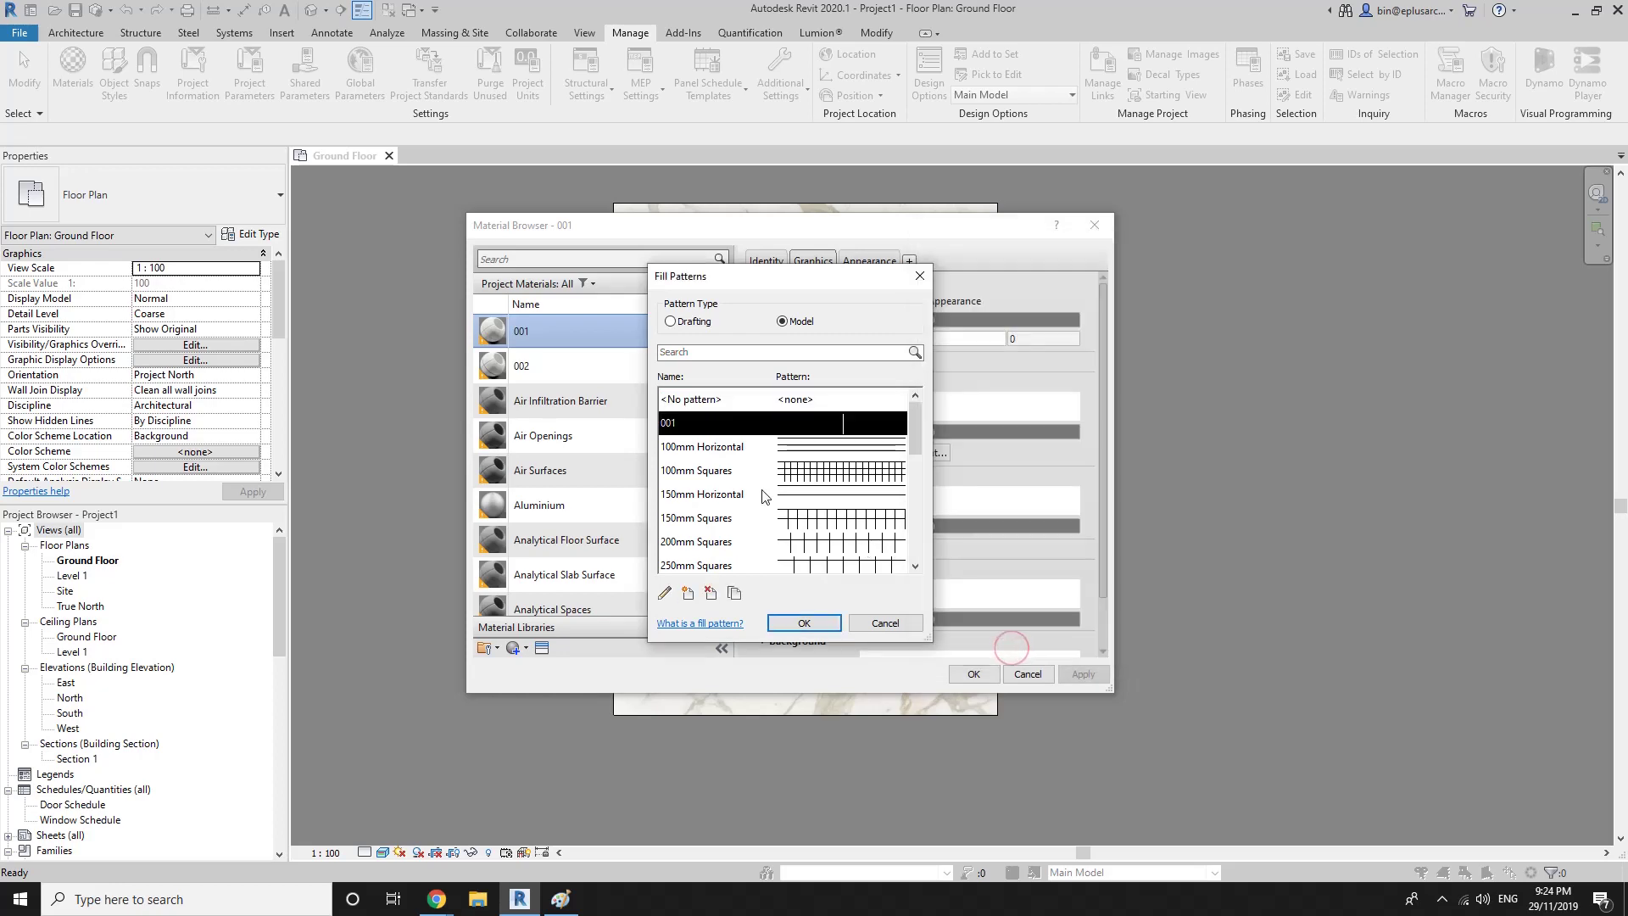
{"action": "left_click", "coordinate": [797, 624]}
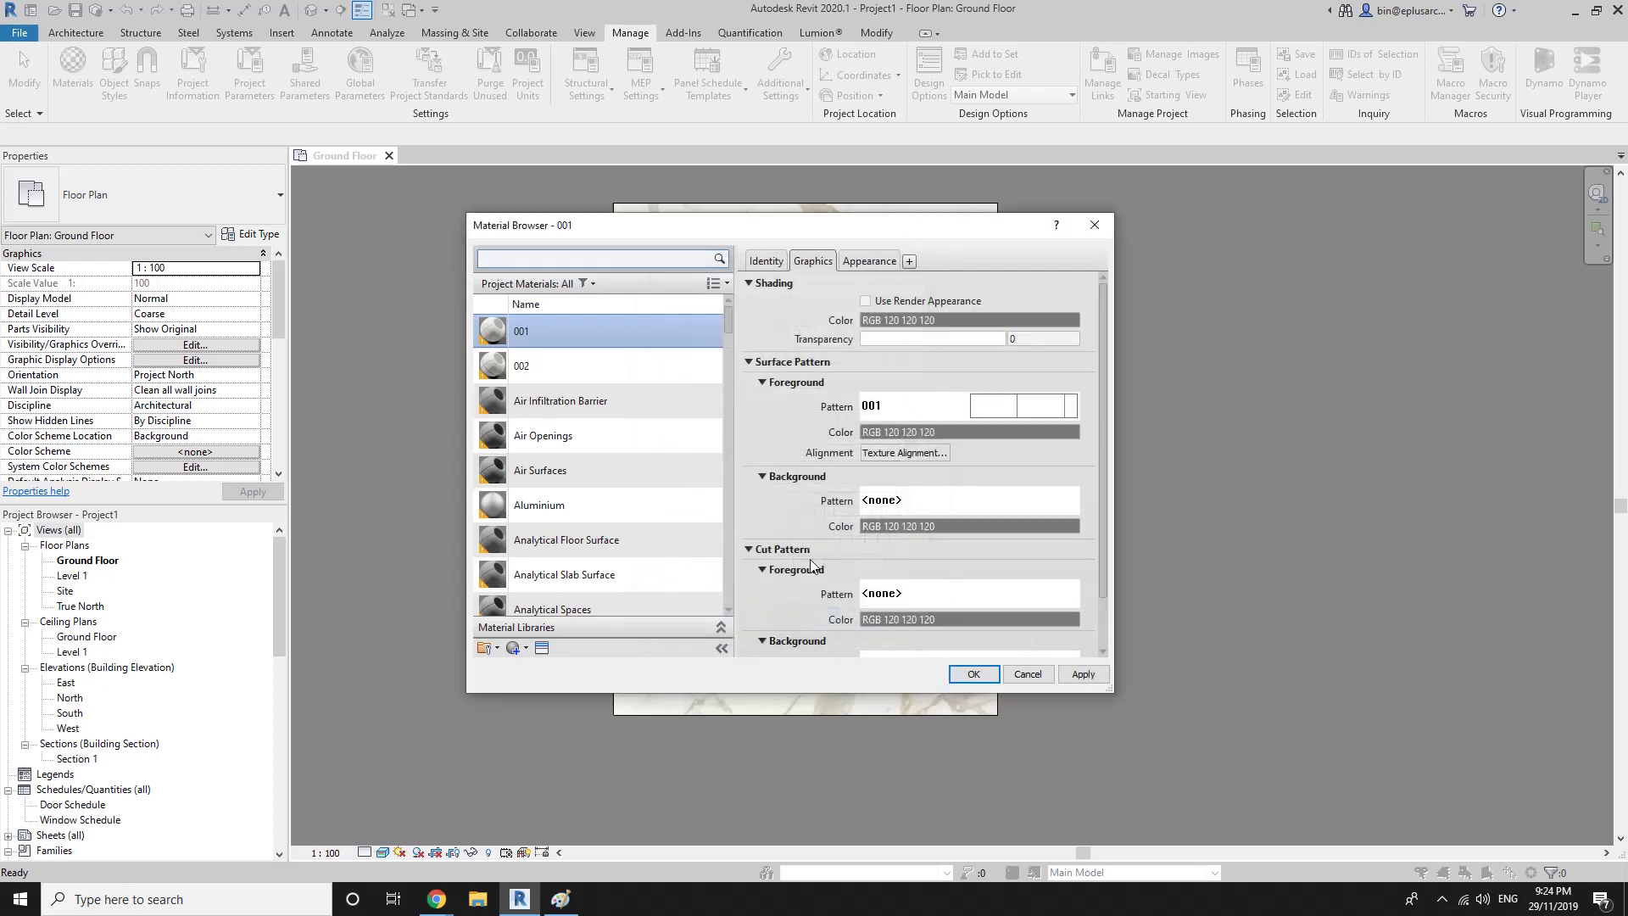
{"action": "left_click", "coordinate": [975, 676]}
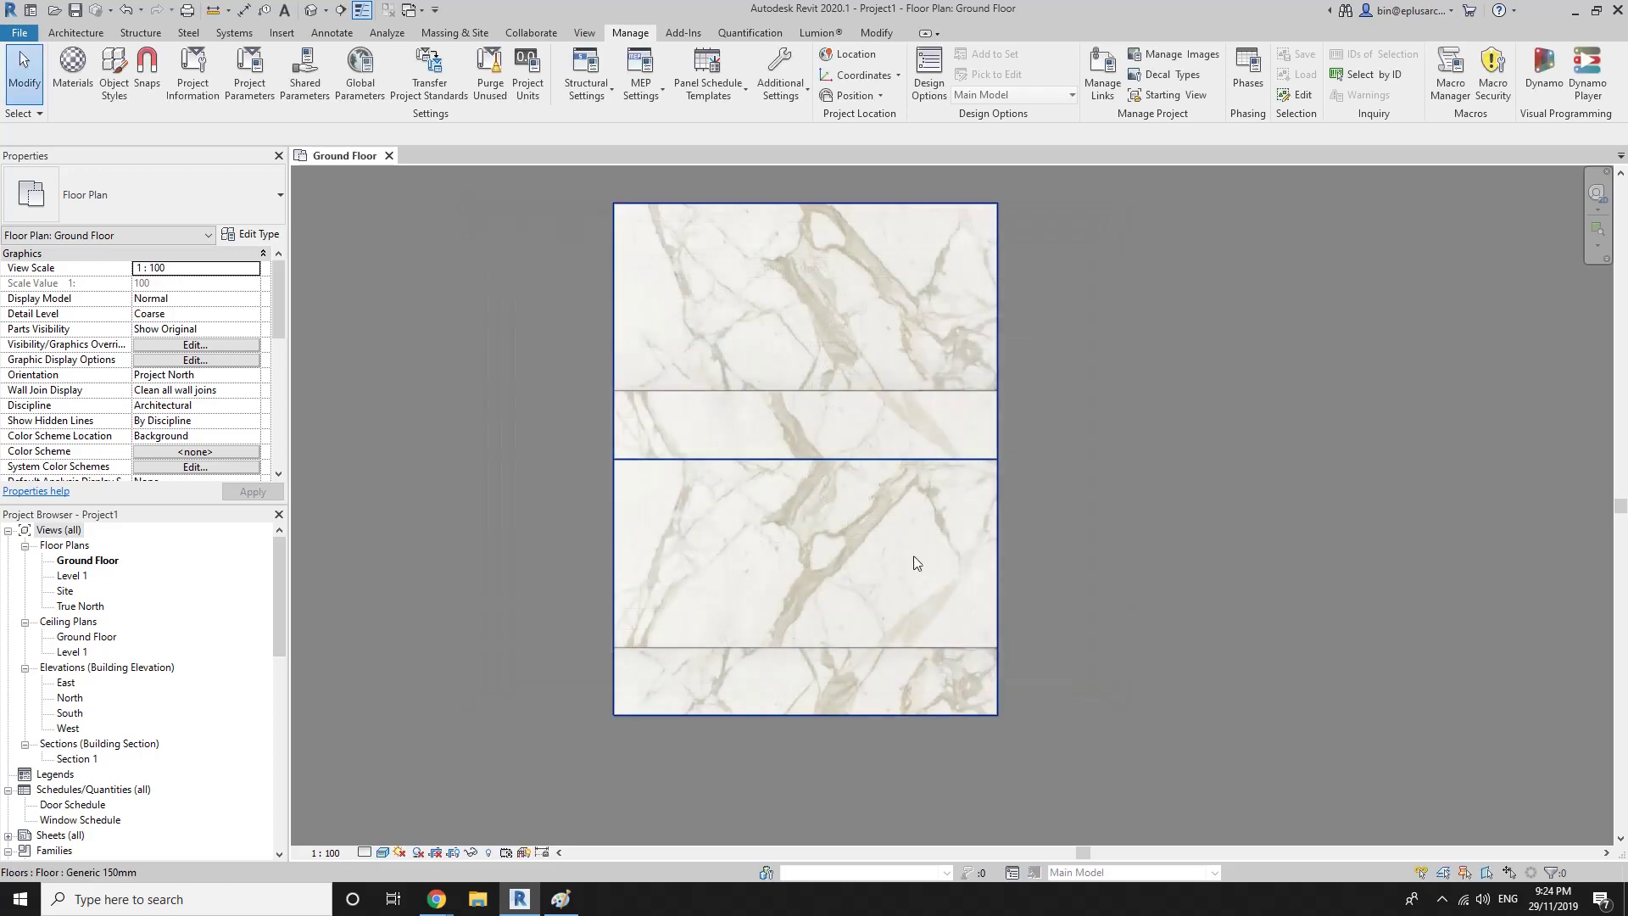
Switch the view to Hidden Line and align a vertical pattern line to the floor's right edge
{"action": "left_click", "coordinate": [385, 854]}
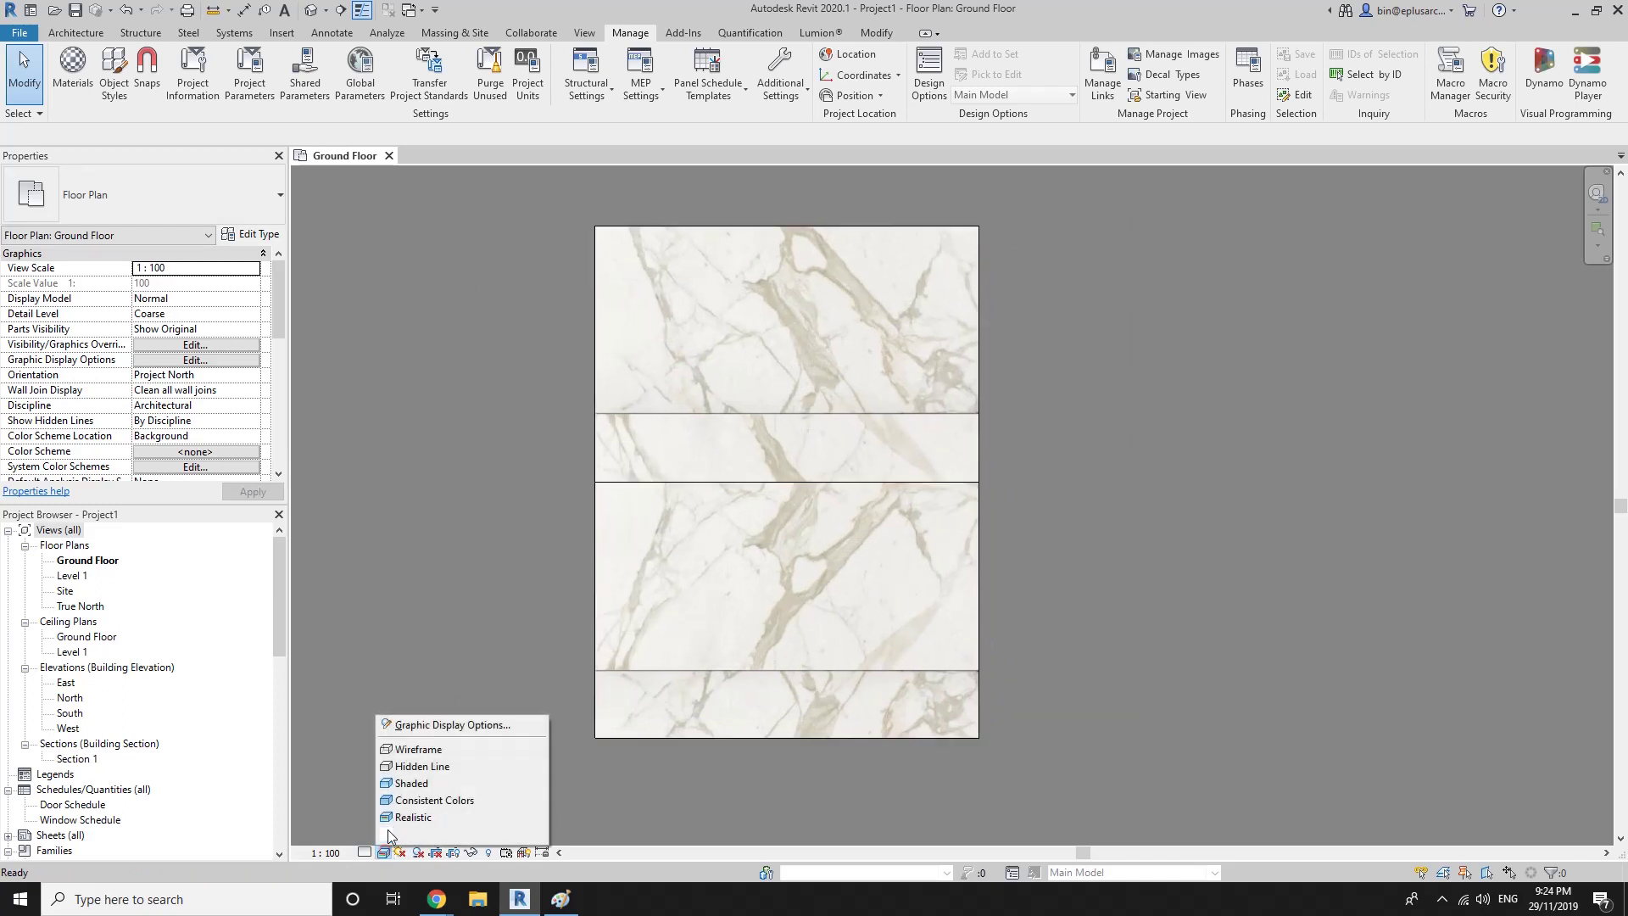
{"action": "left_click", "coordinate": [405, 769]}
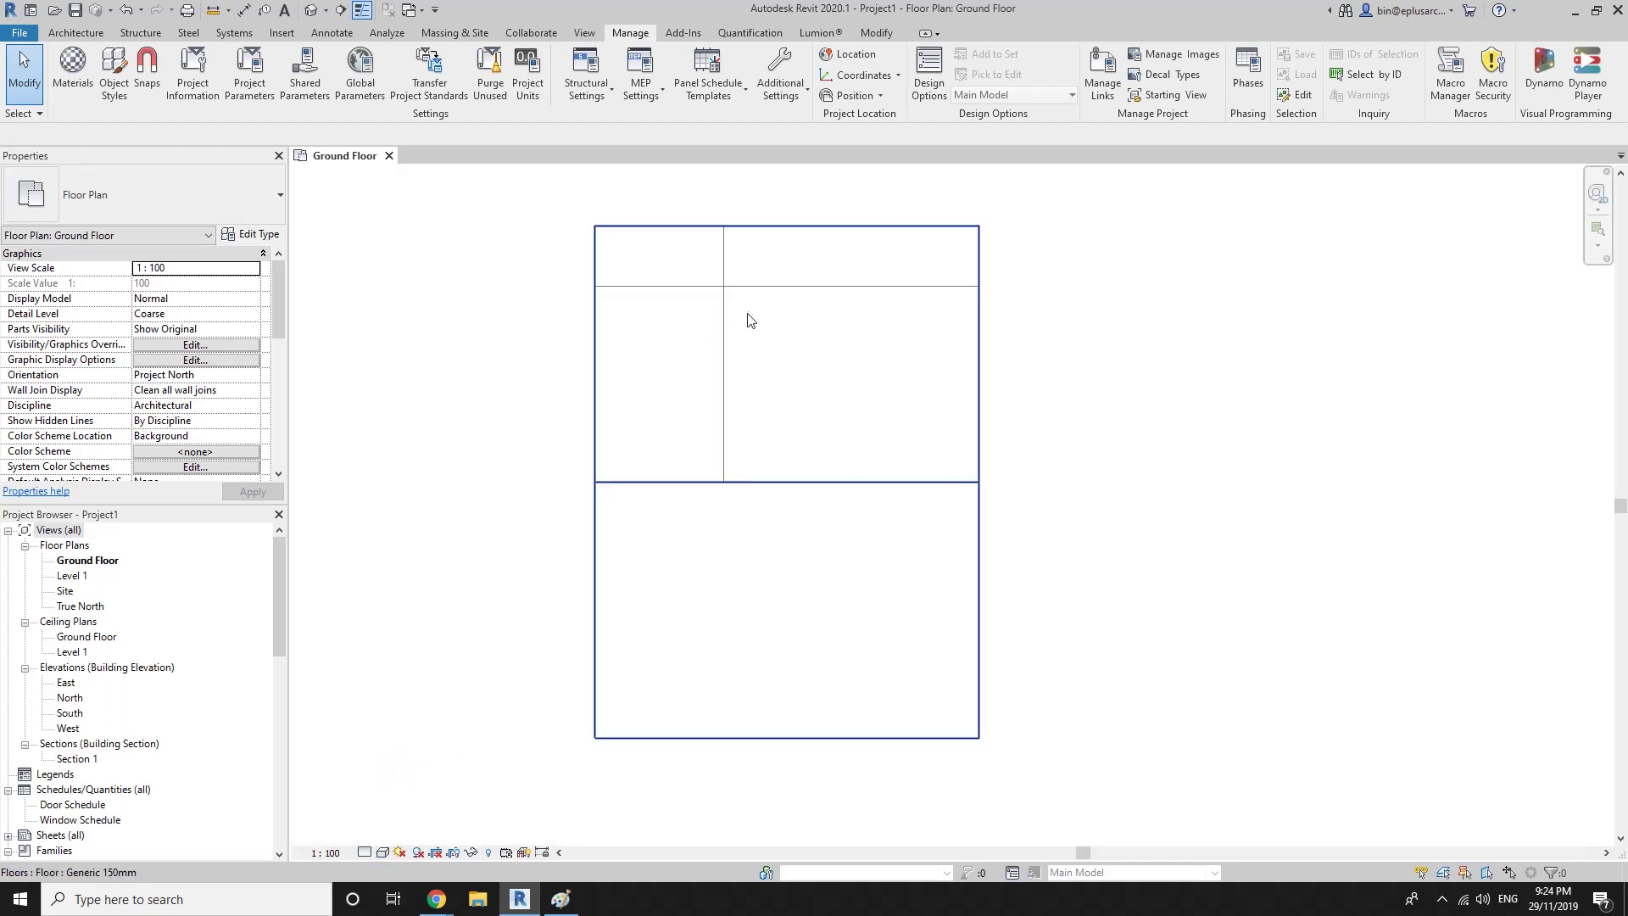
{"action": "left_click", "coordinate": [857, 33]}
{"action": "left_click", "coordinate": [307, 61]}
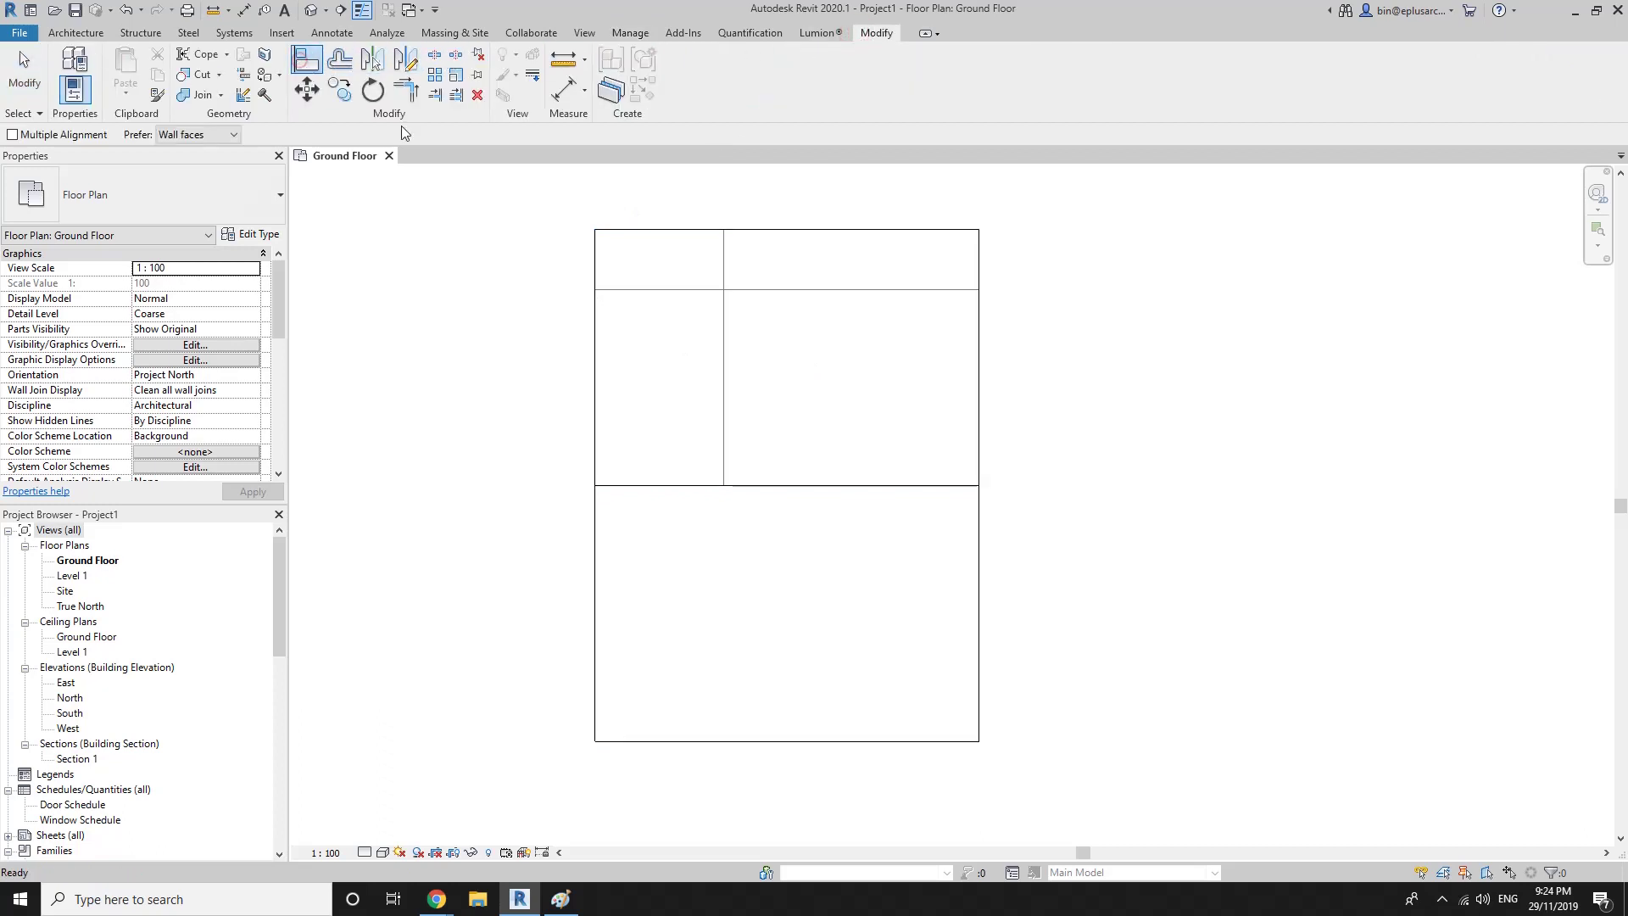
{"action": "left_click", "coordinate": [974, 349]}
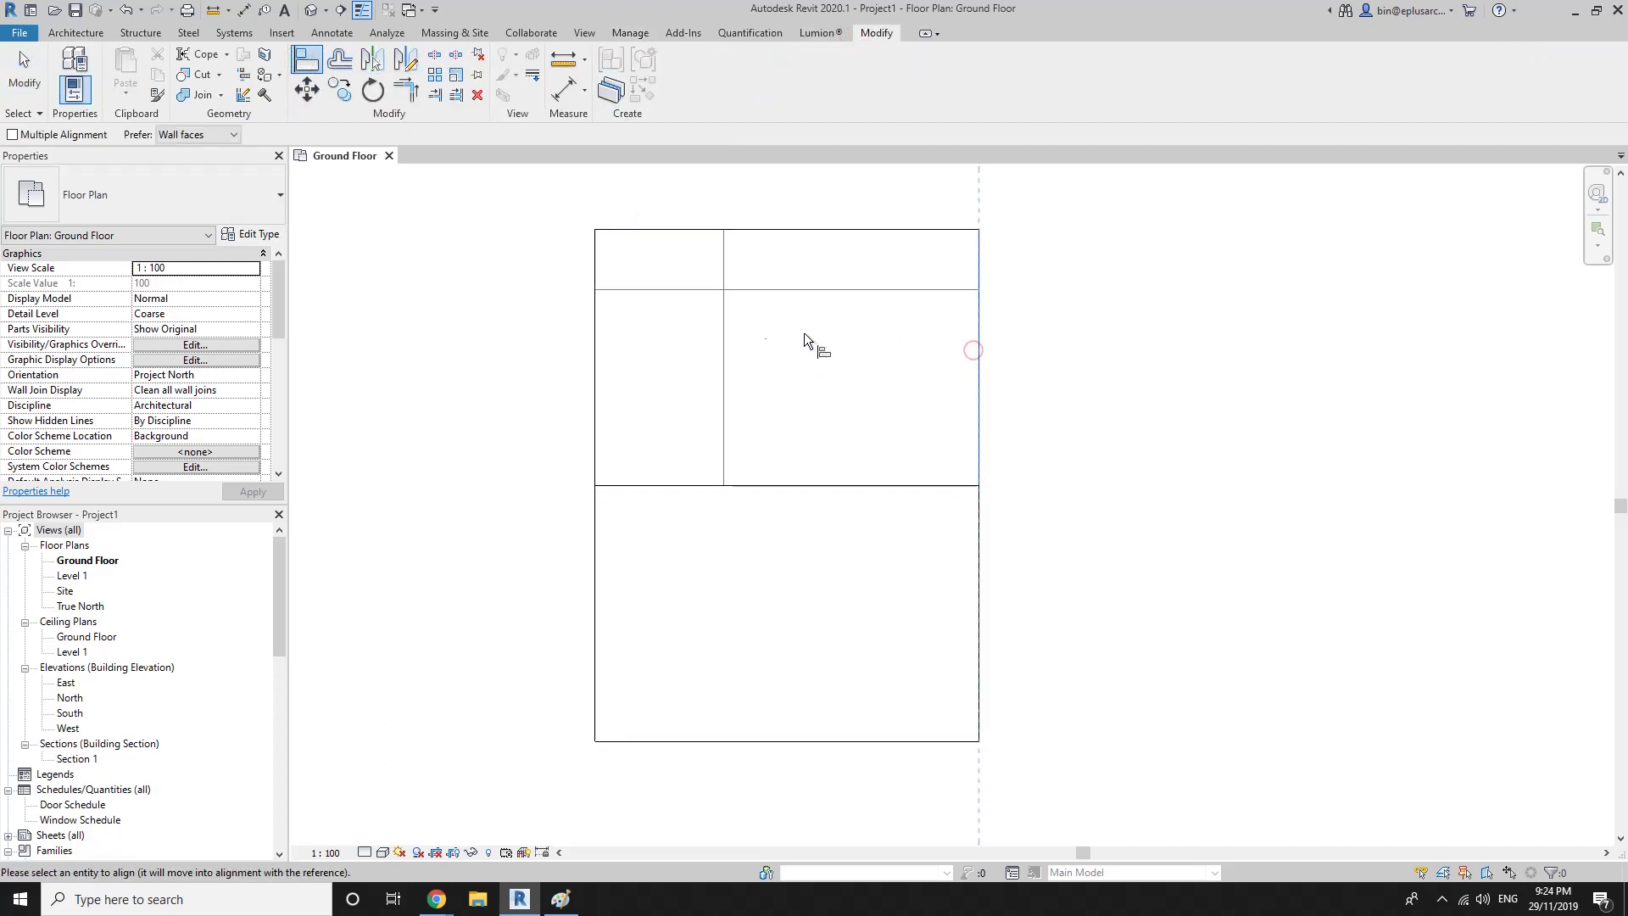
{"action": "left_click", "coordinate": [719, 341]}
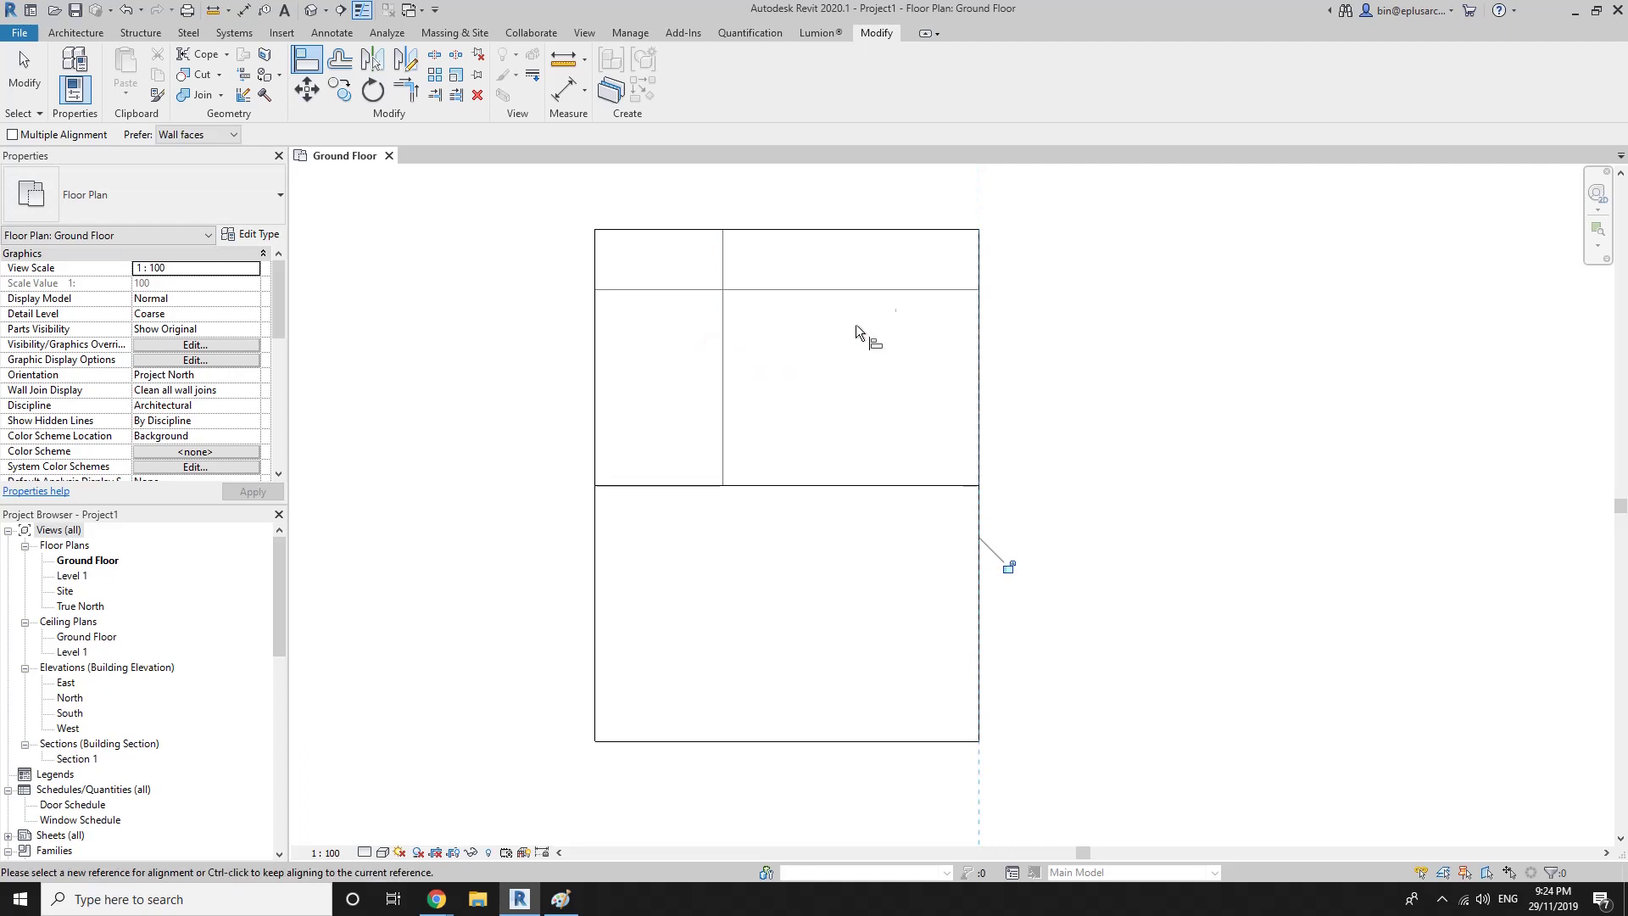
Align a horizontal pattern line to the floor's top edge and reopen the Material Browser
{"action": "left_click", "coordinate": [907, 225]}
{"action": "left_click", "coordinate": [882, 289]}
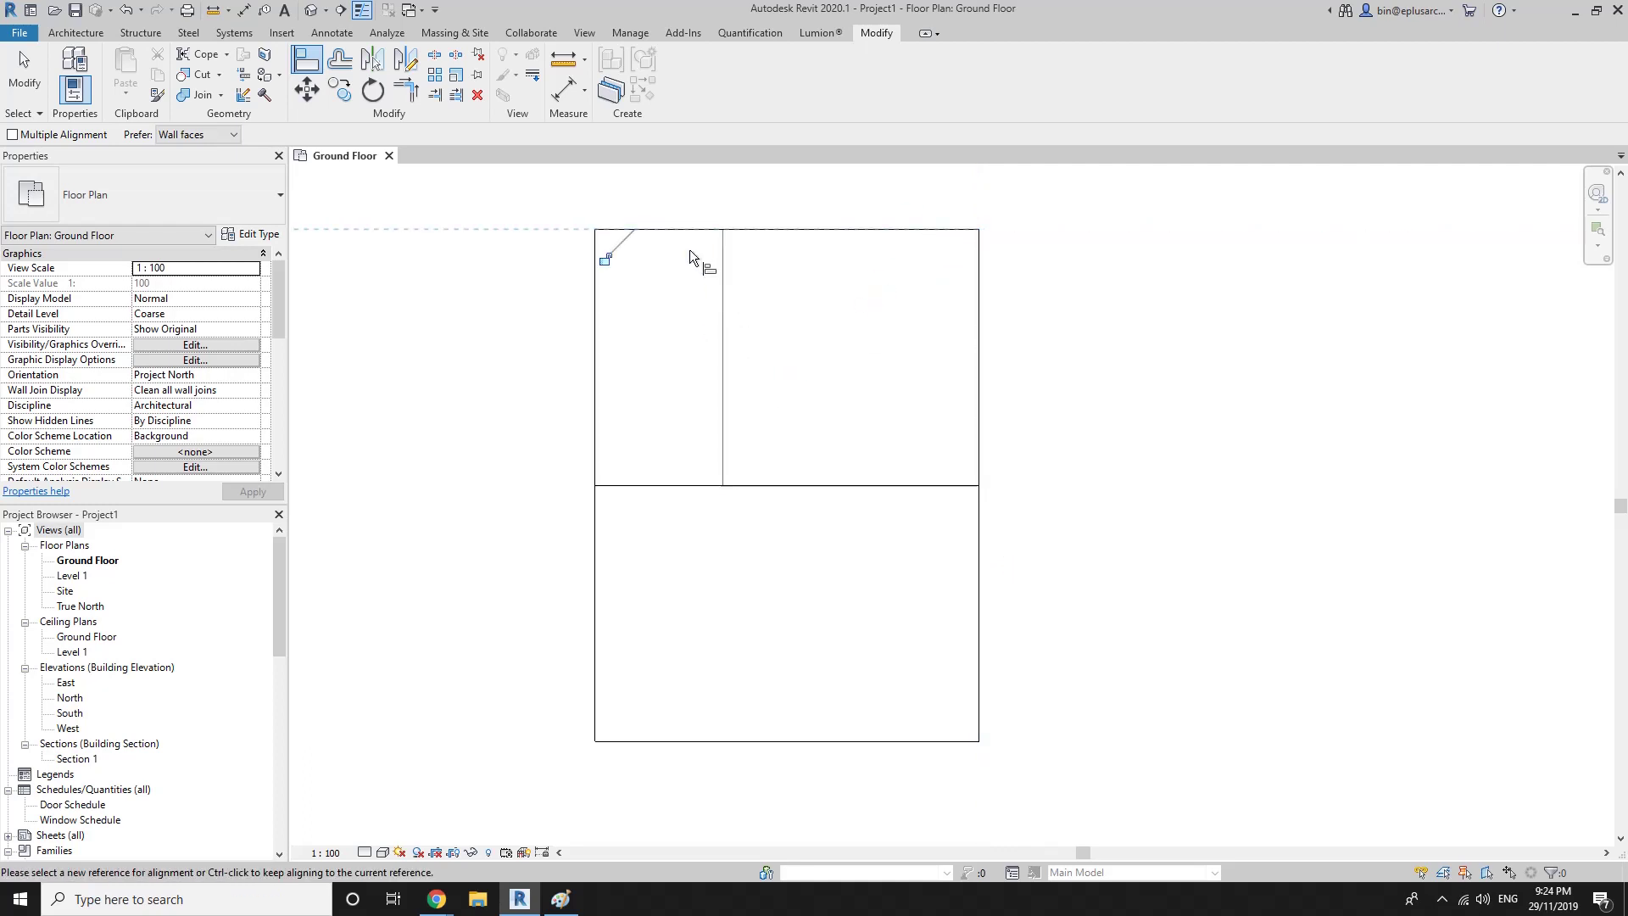
{"action": "left_click", "coordinate": [643, 35]}
{"action": "left_click", "coordinate": [73, 68]}
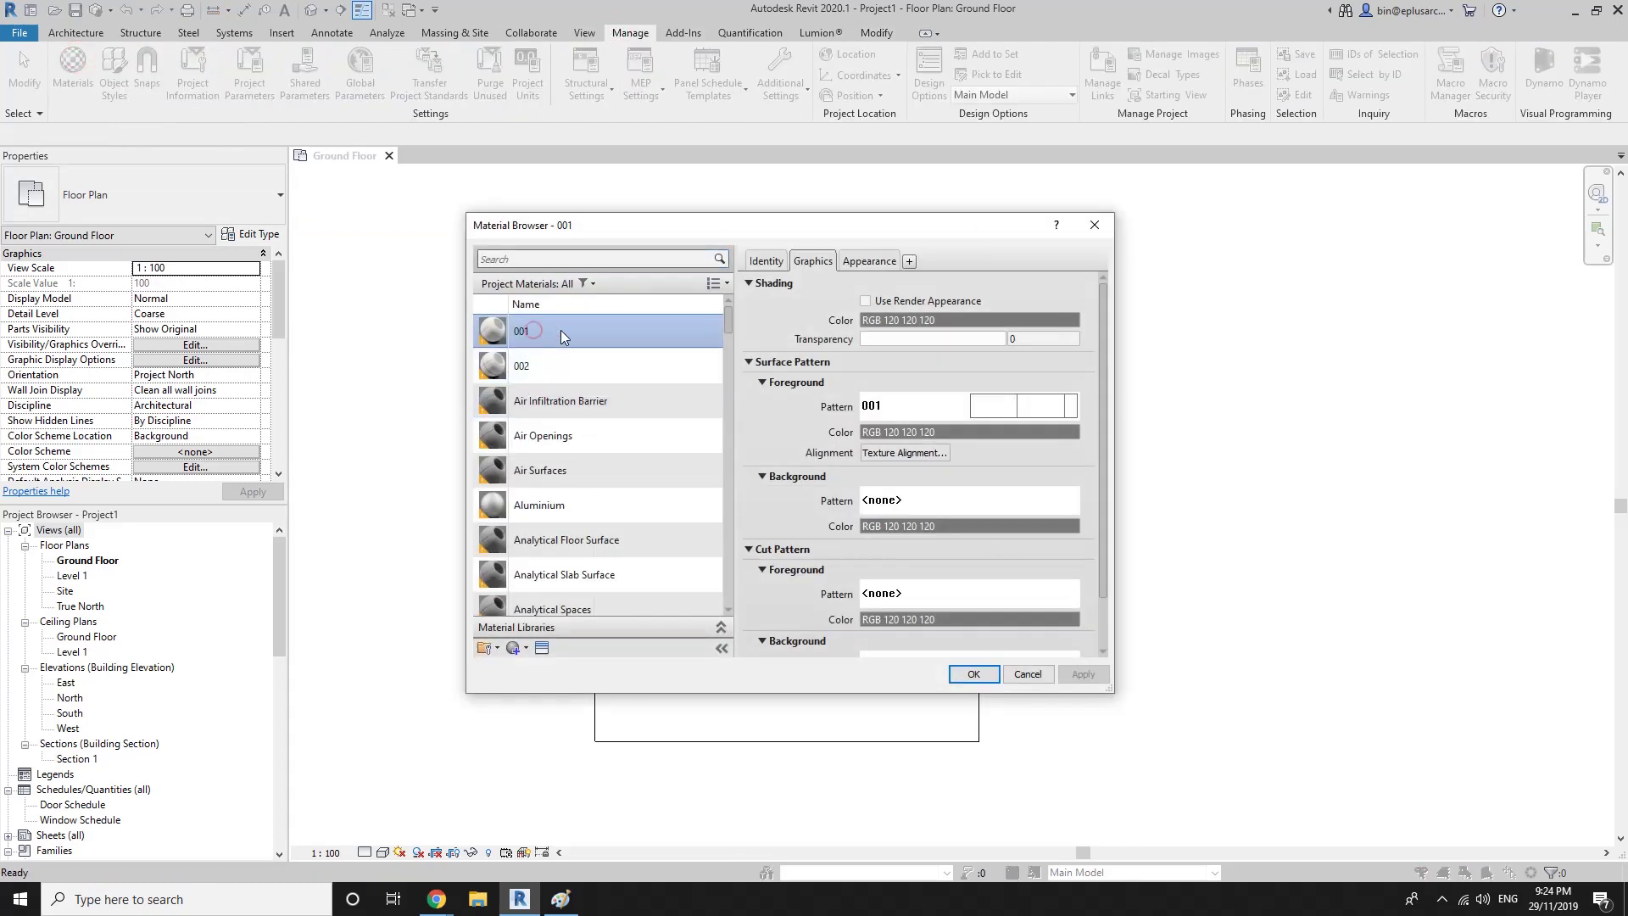
Edit pattern 001's line spacings to 1000 and 1500 and apply it to material 001
{"action": "left_click", "coordinate": [951, 407]}
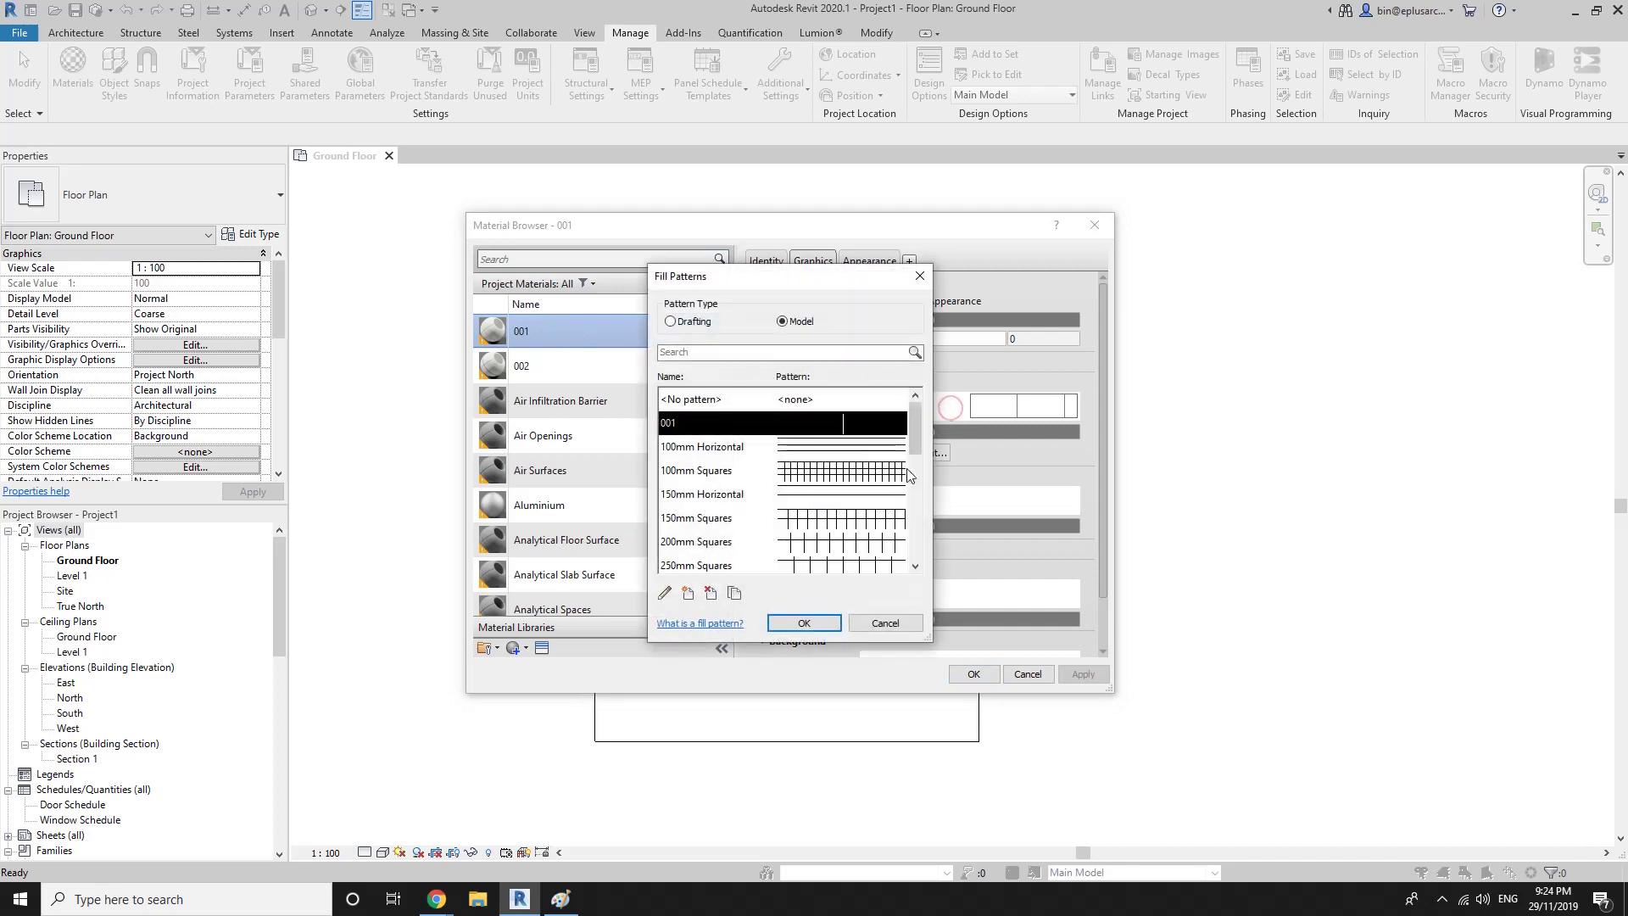
{"action": "left_click", "coordinate": [664, 594]}
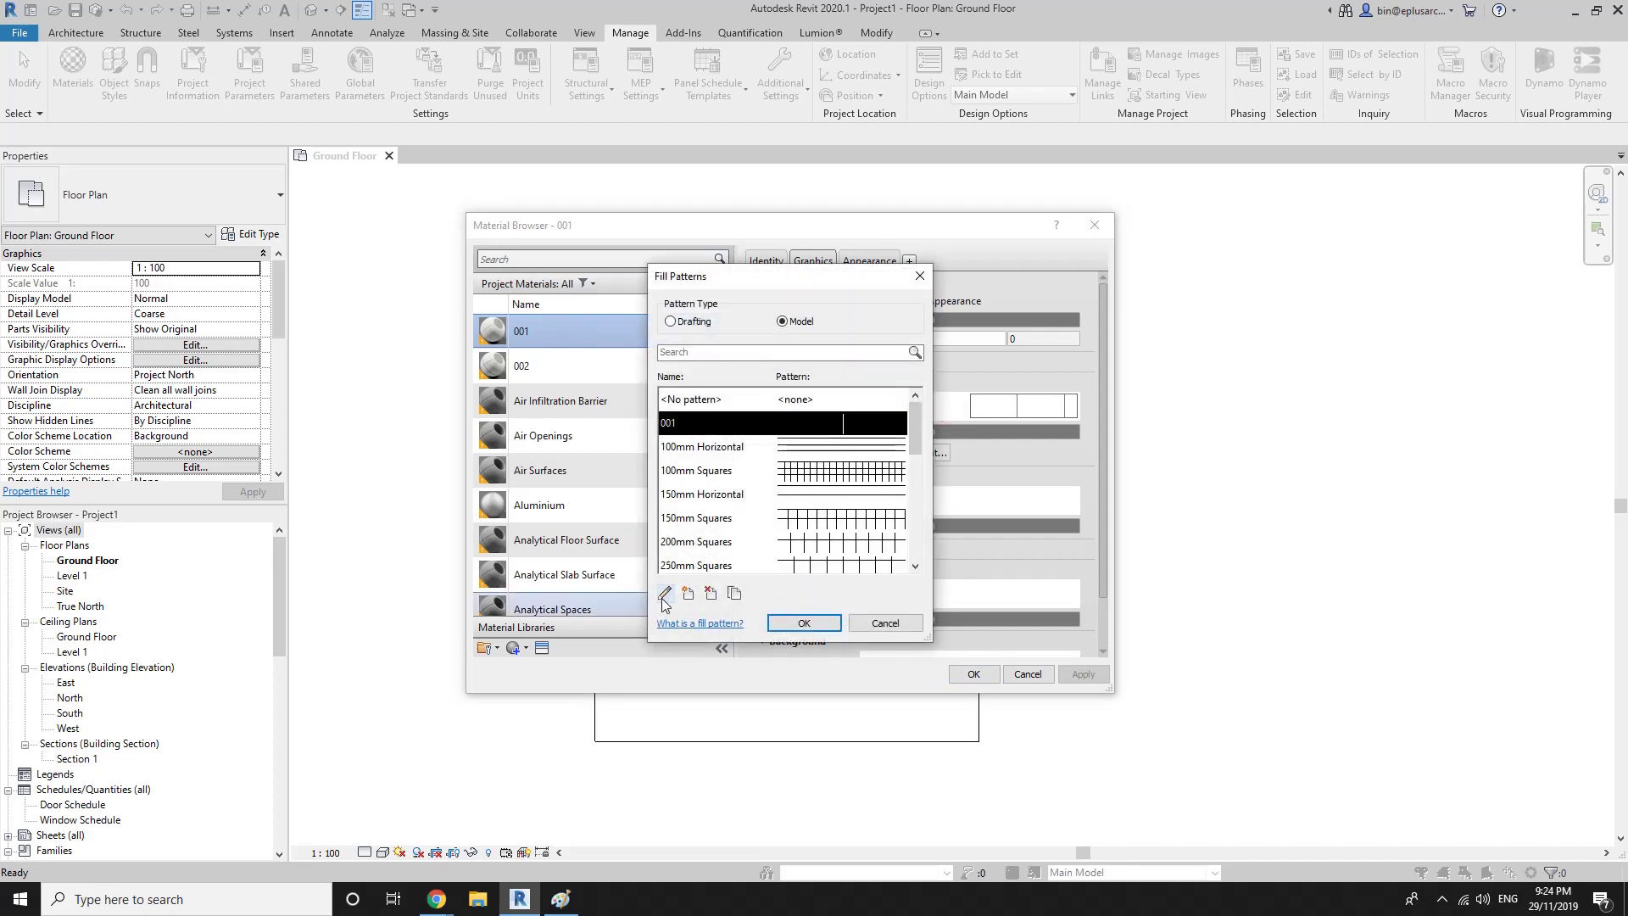
{"action": "left_click_drag", "start_coordinate": [1100, 521], "coordinate": [1022, 520]}
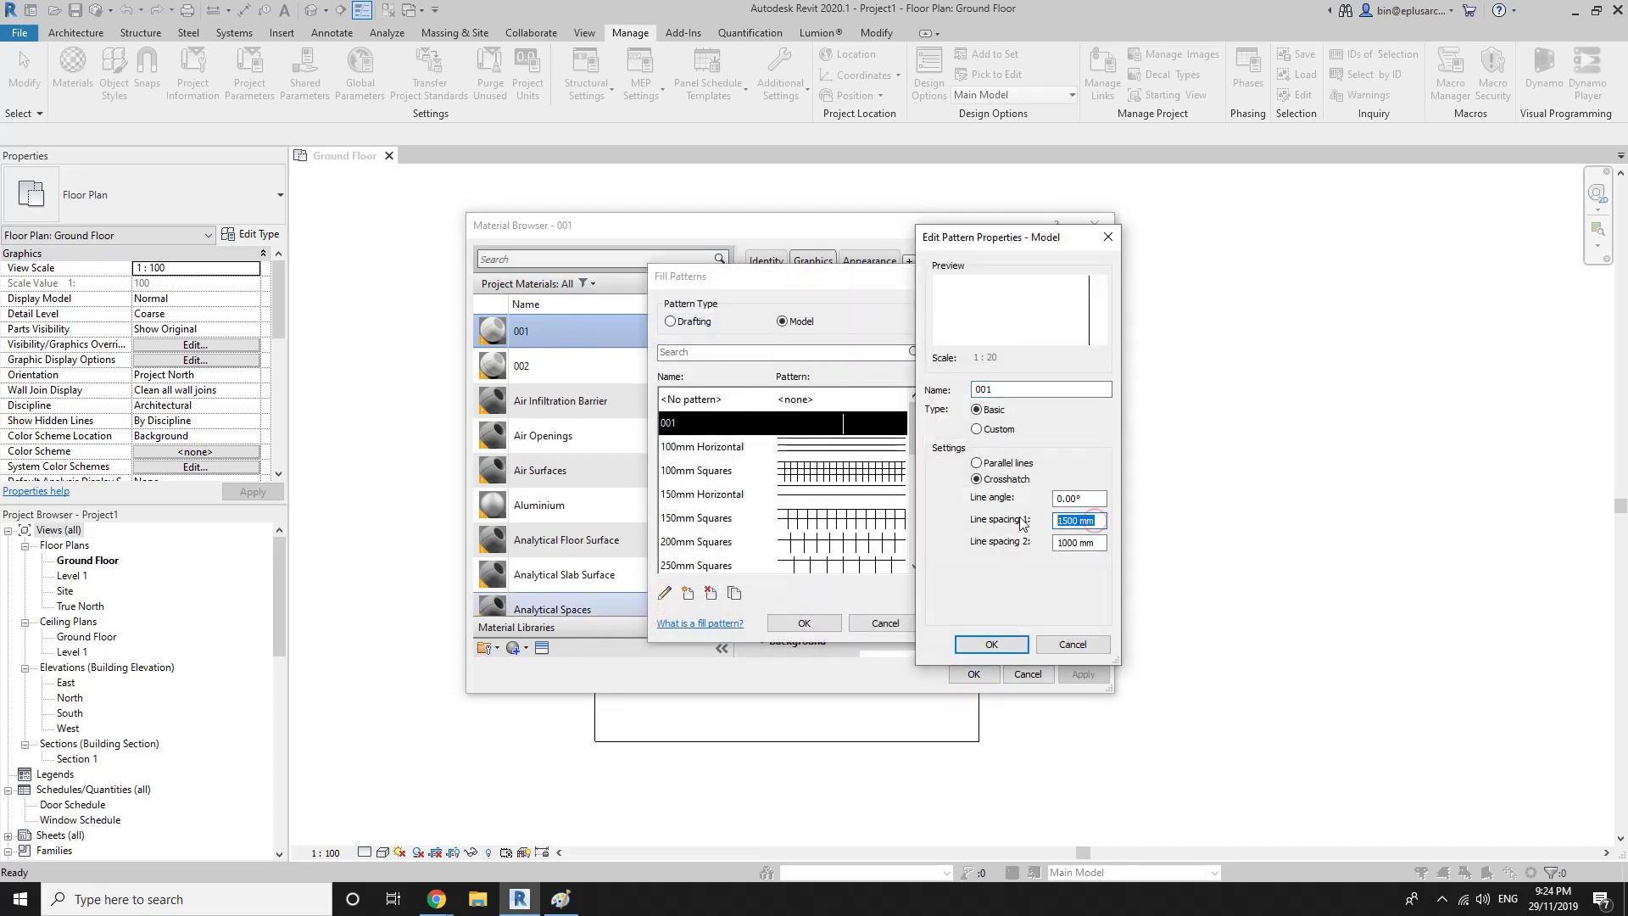
{"action": "type", "text": "1000"}
{"action": "key", "text": "Tab"}
{"action": "type", "text": "15"}
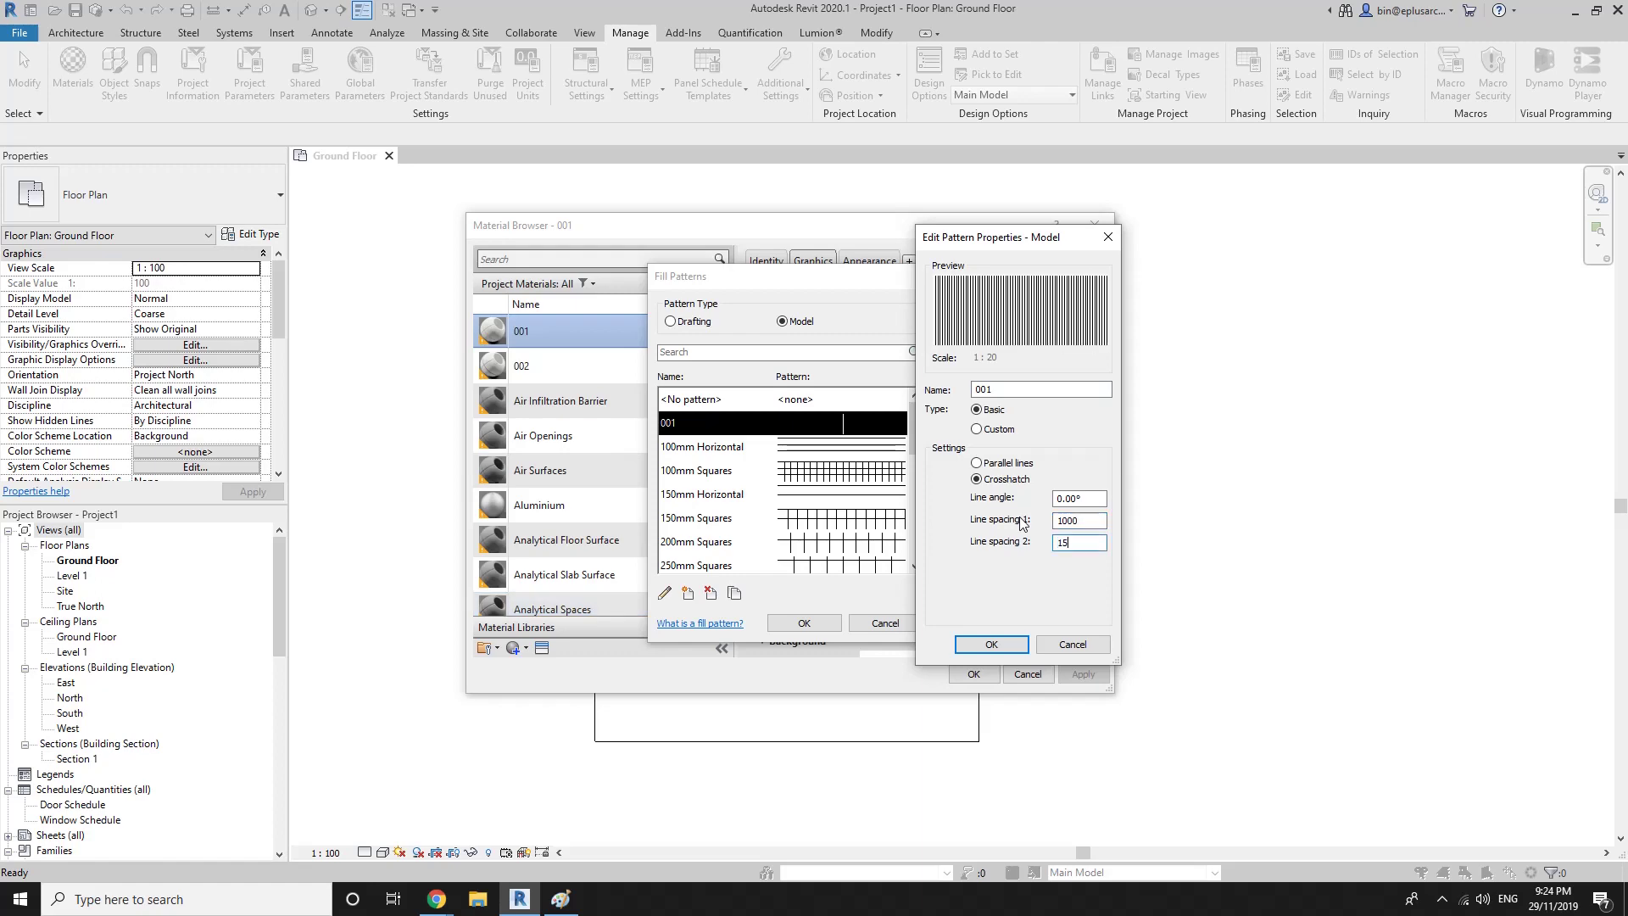
{"action": "type", "text": "00"}
{"action": "left_click", "coordinate": [1019, 645]}
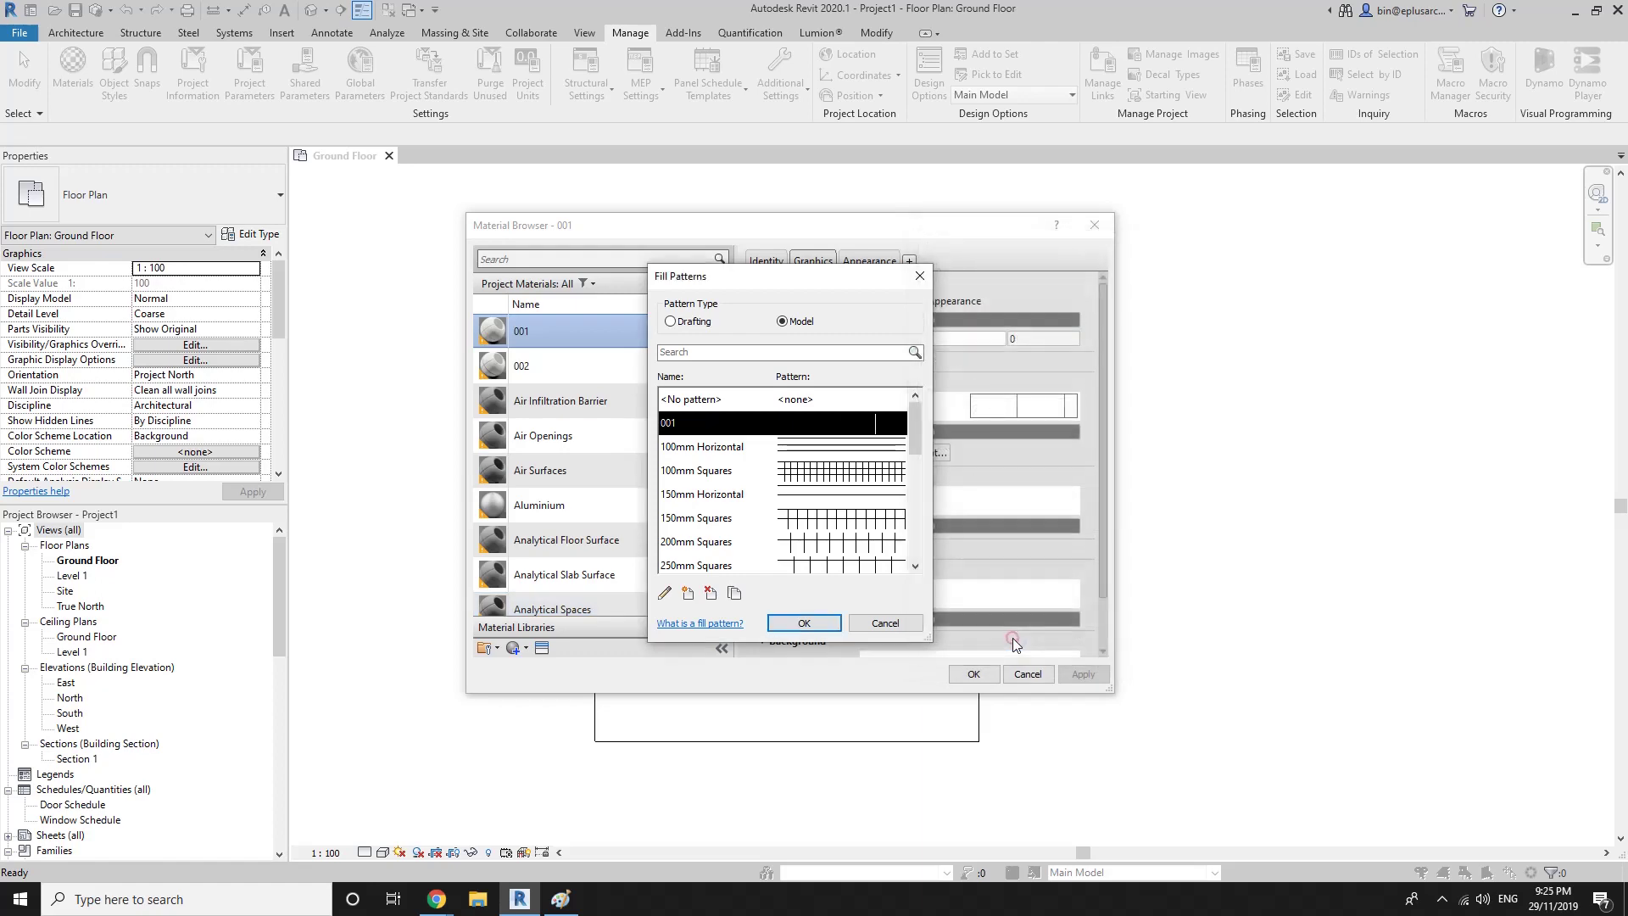
{"action": "left_click", "coordinate": [807, 621]}
{"action": "left_click", "coordinate": [973, 675]}
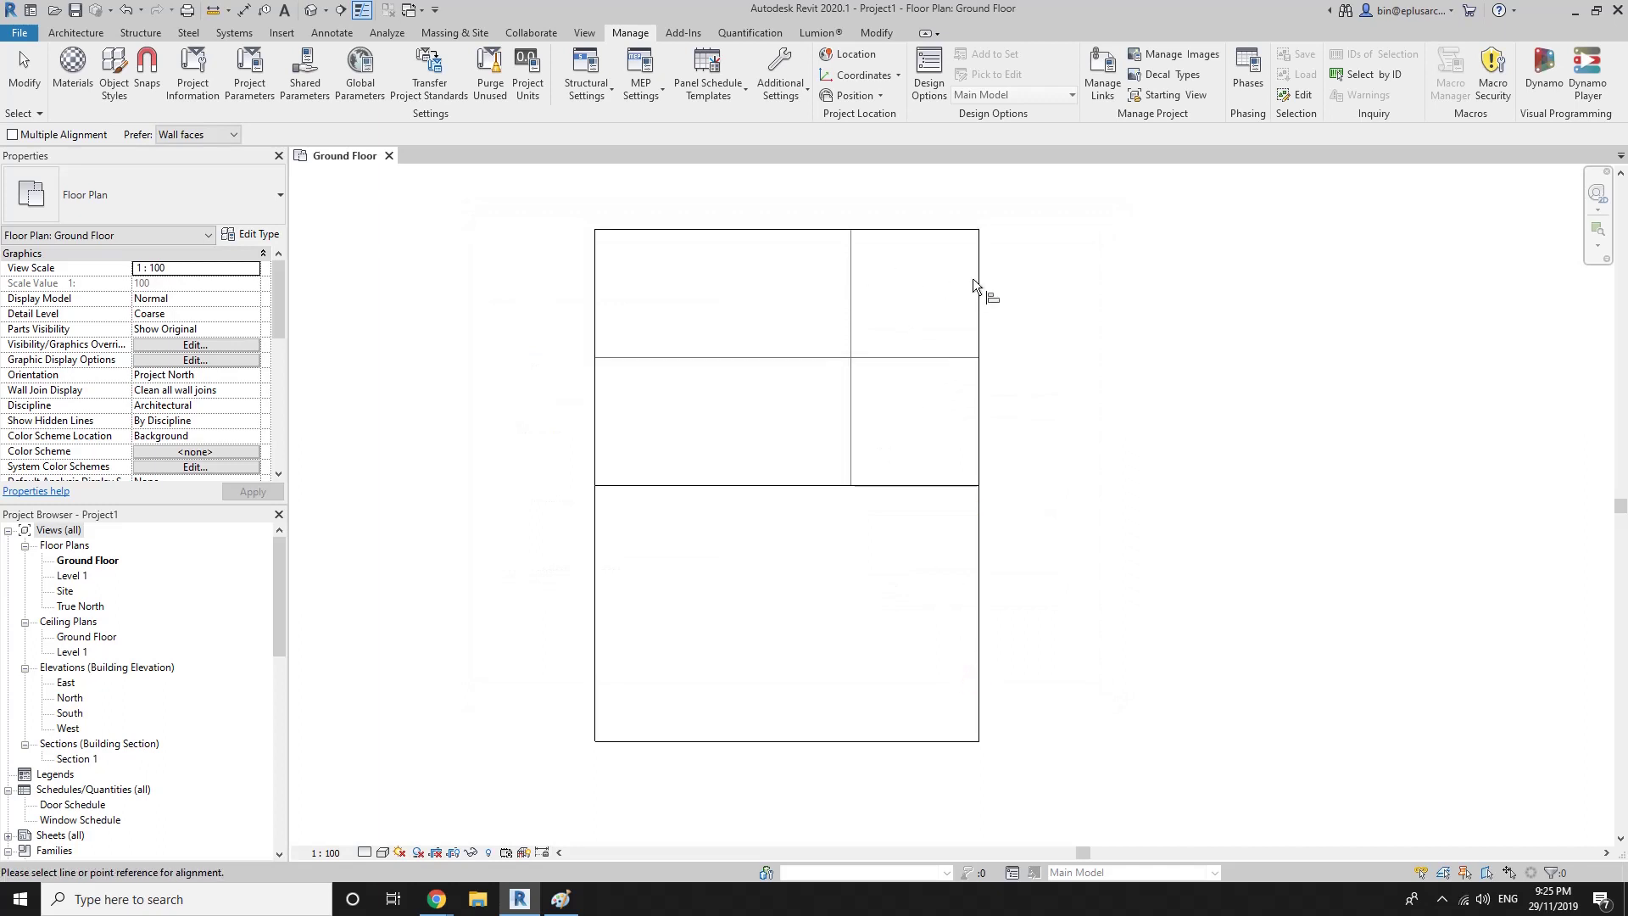
Realign the pattern lines to the floor's right and top edges and switch to Realistic style
{"action": "left_click", "coordinate": [980, 273]}
{"action": "left_click", "coordinate": [852, 280]}
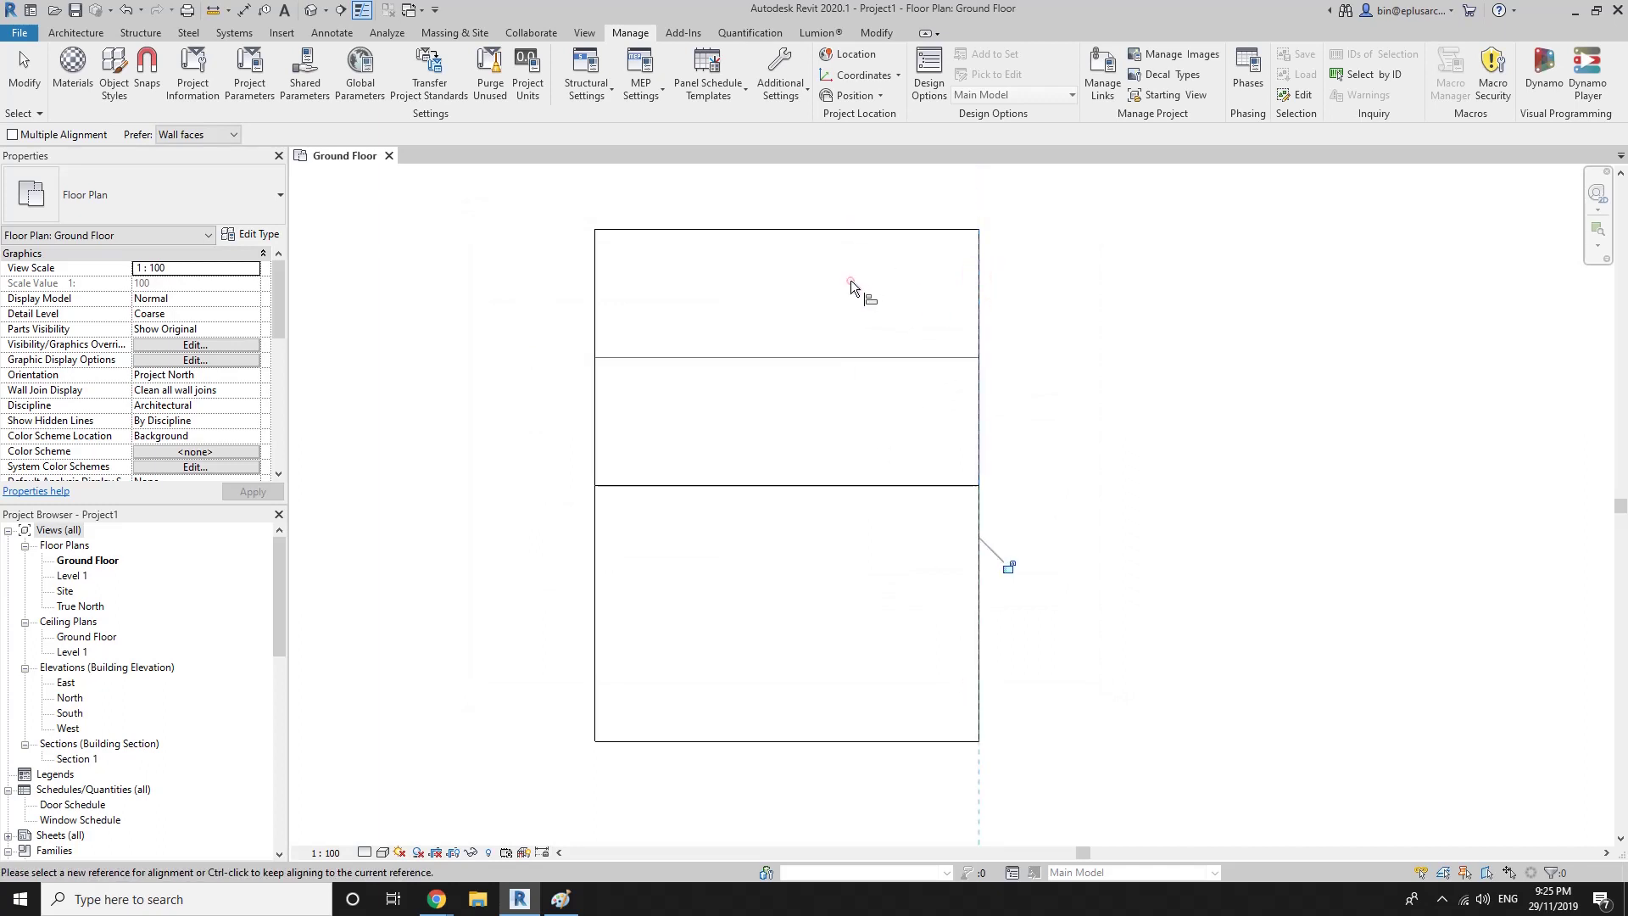
{"action": "left_click", "coordinate": [863, 227]}
{"action": "left_click", "coordinate": [841, 354]}
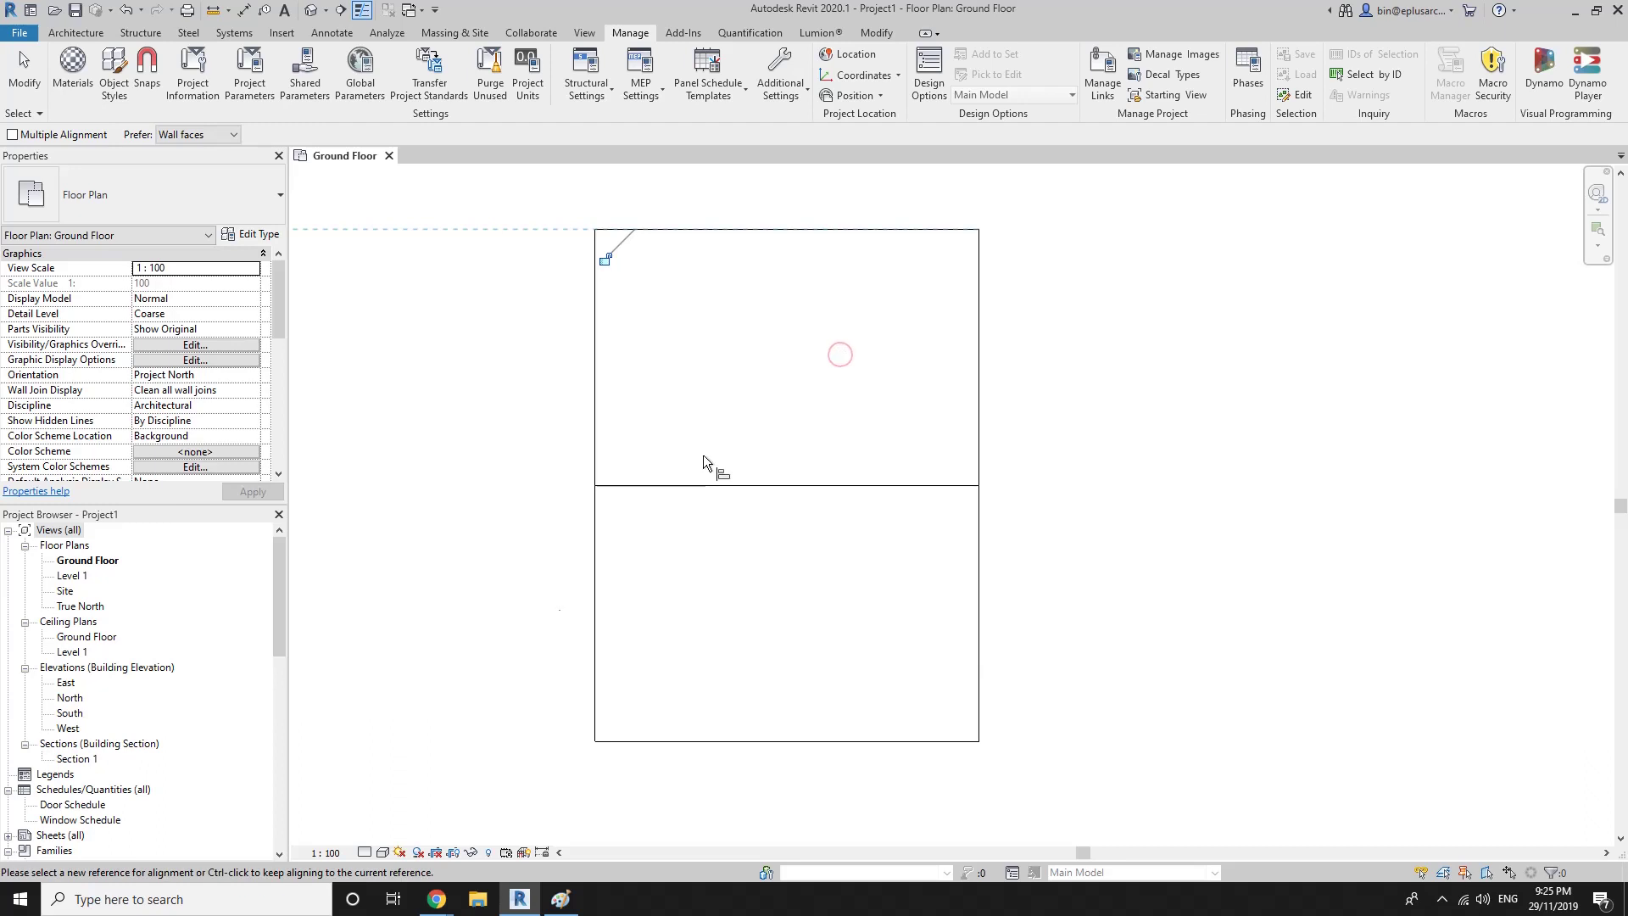
{"action": "left_click", "coordinate": [382, 853]}
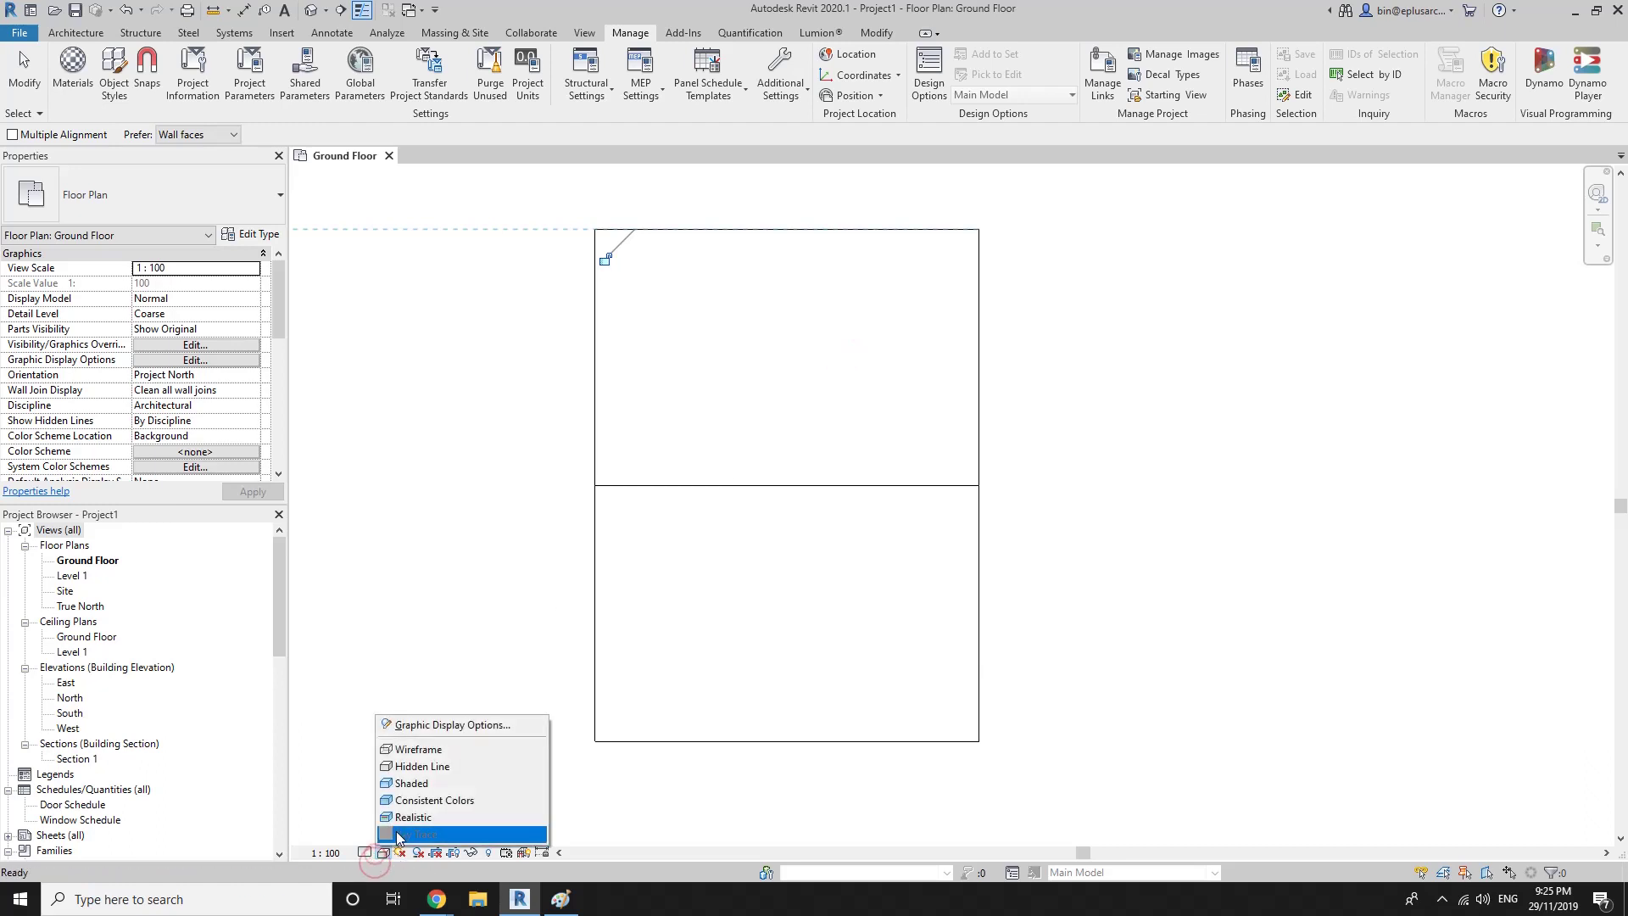
{"action": "left_click", "coordinate": [405, 828]}
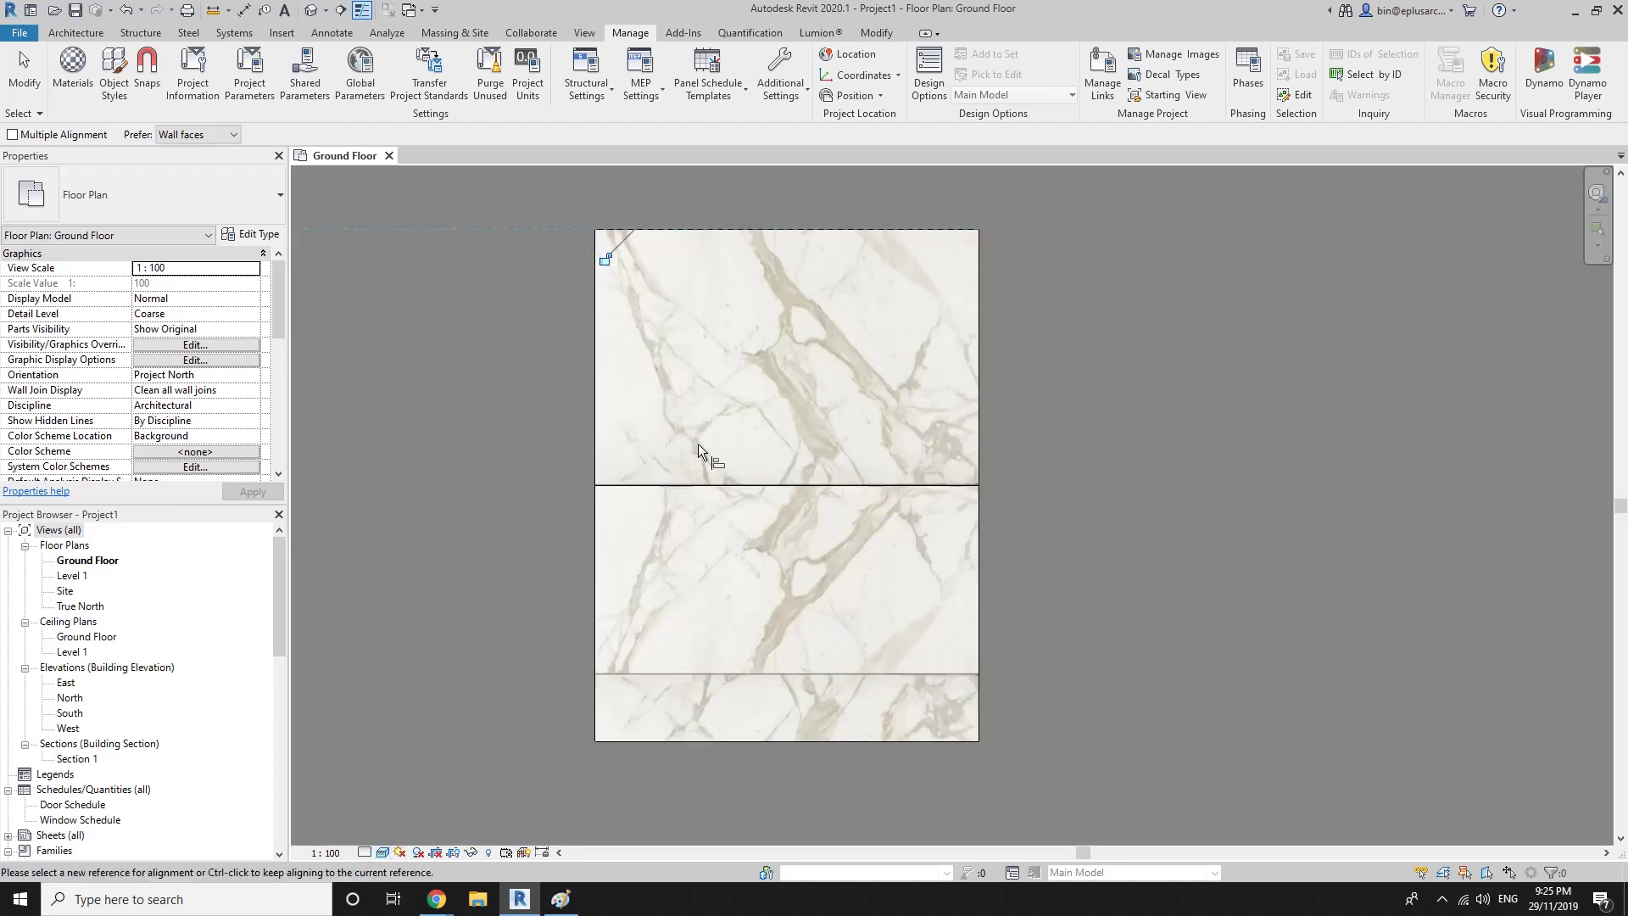
Assign the model surface pattern 001 to material 002
{"action": "left_click", "coordinate": [73, 68]}
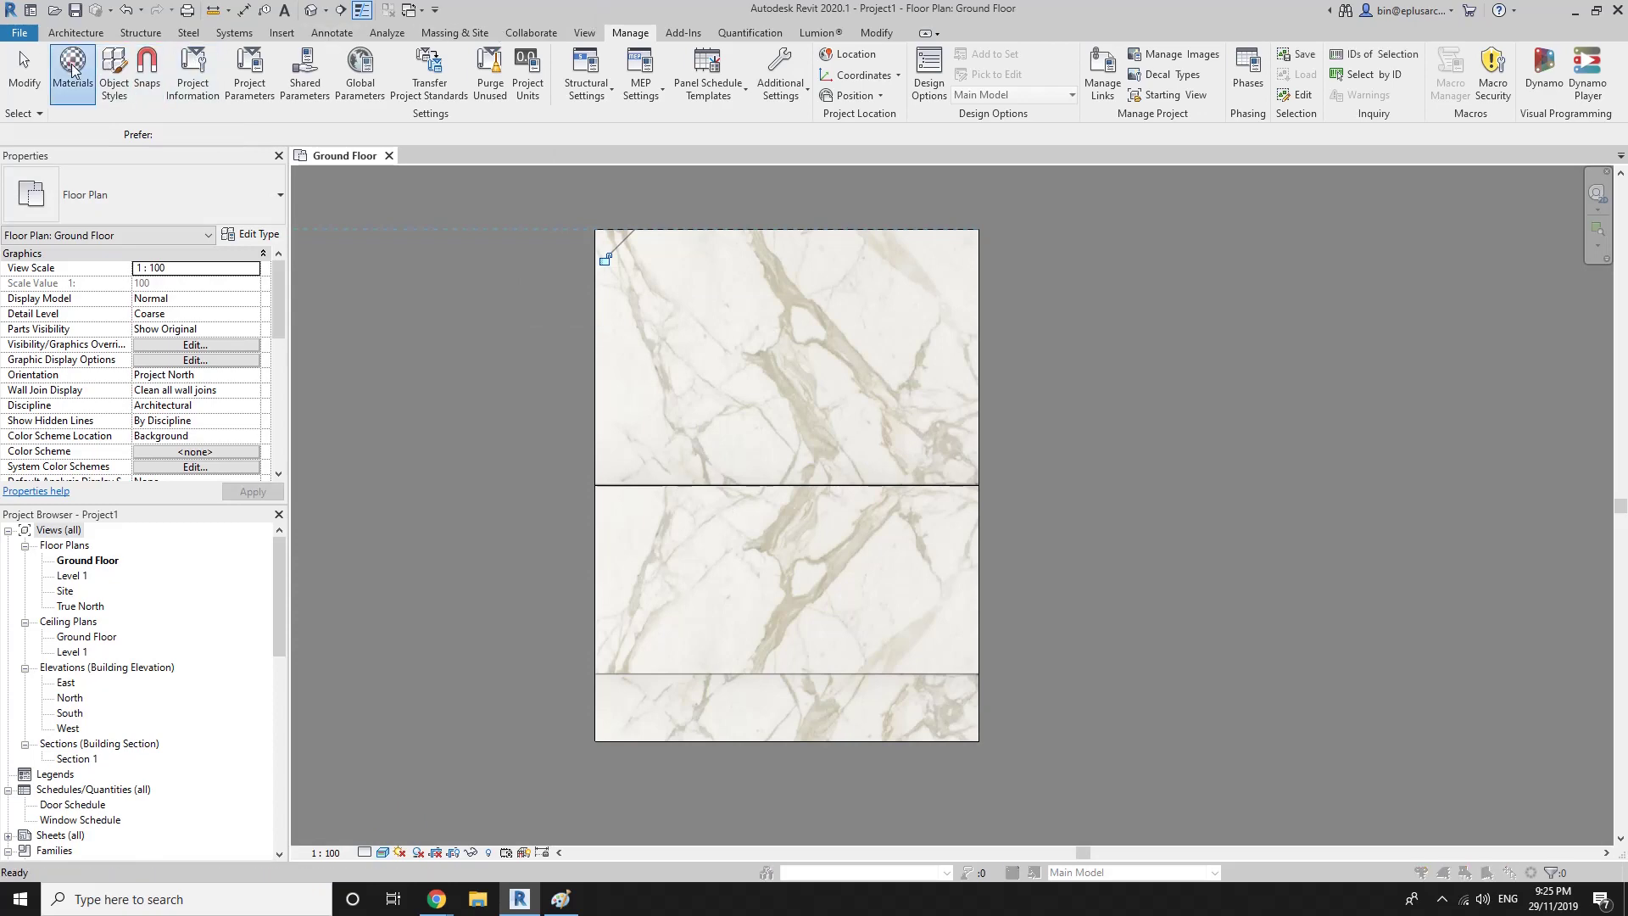
{"action": "left_click", "coordinate": [527, 365]}
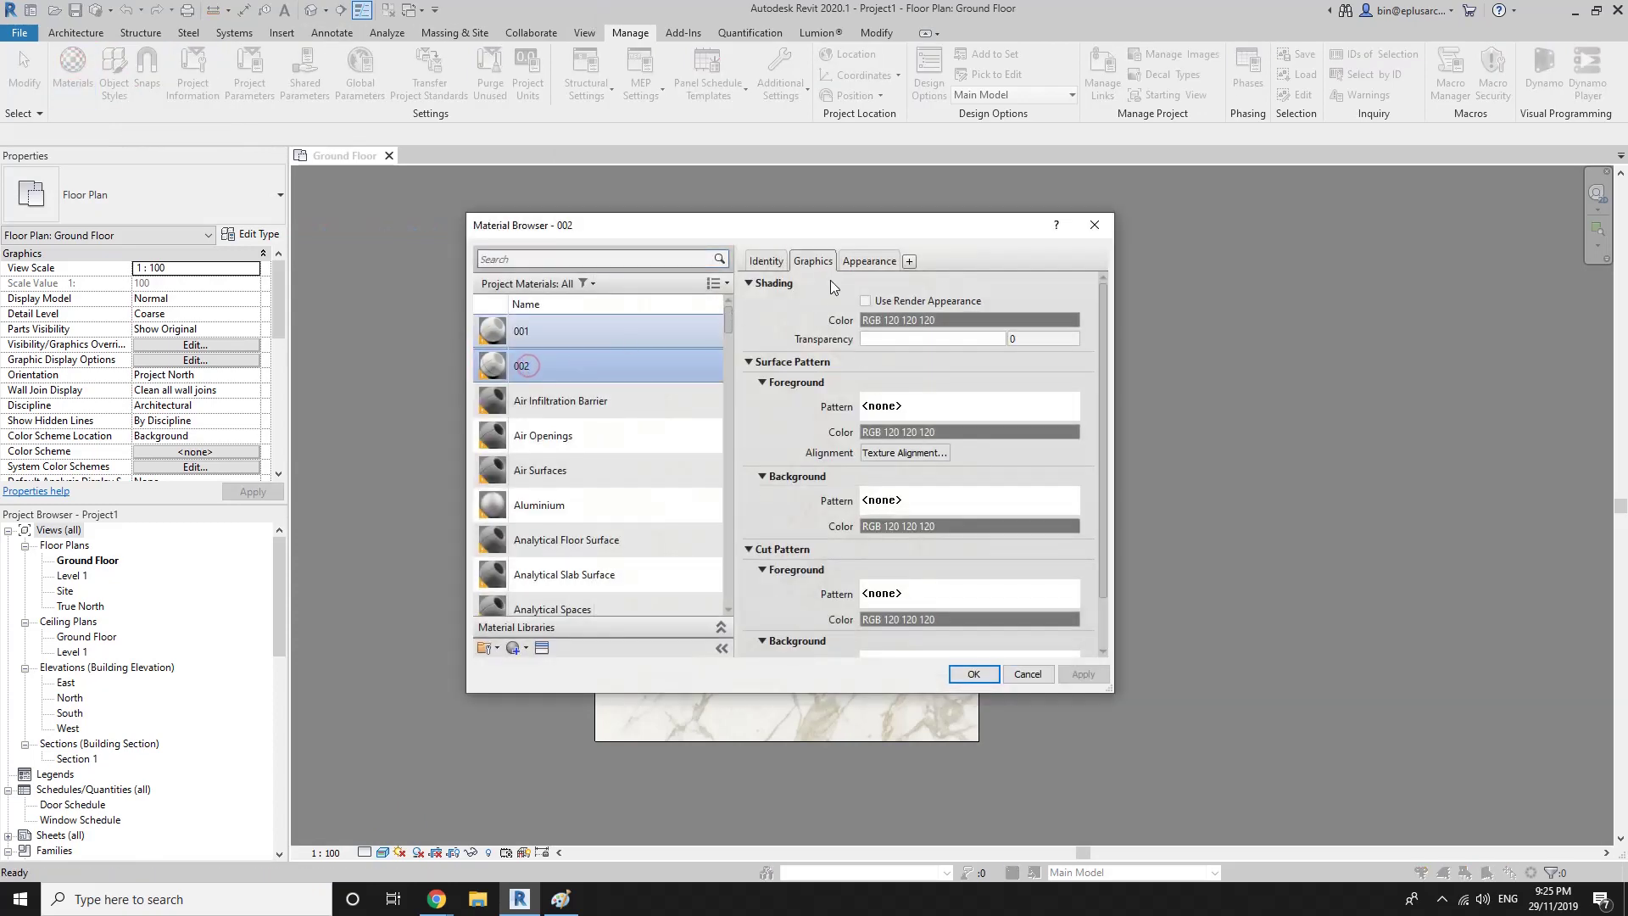
{"action": "left_click", "coordinate": [909, 407]}
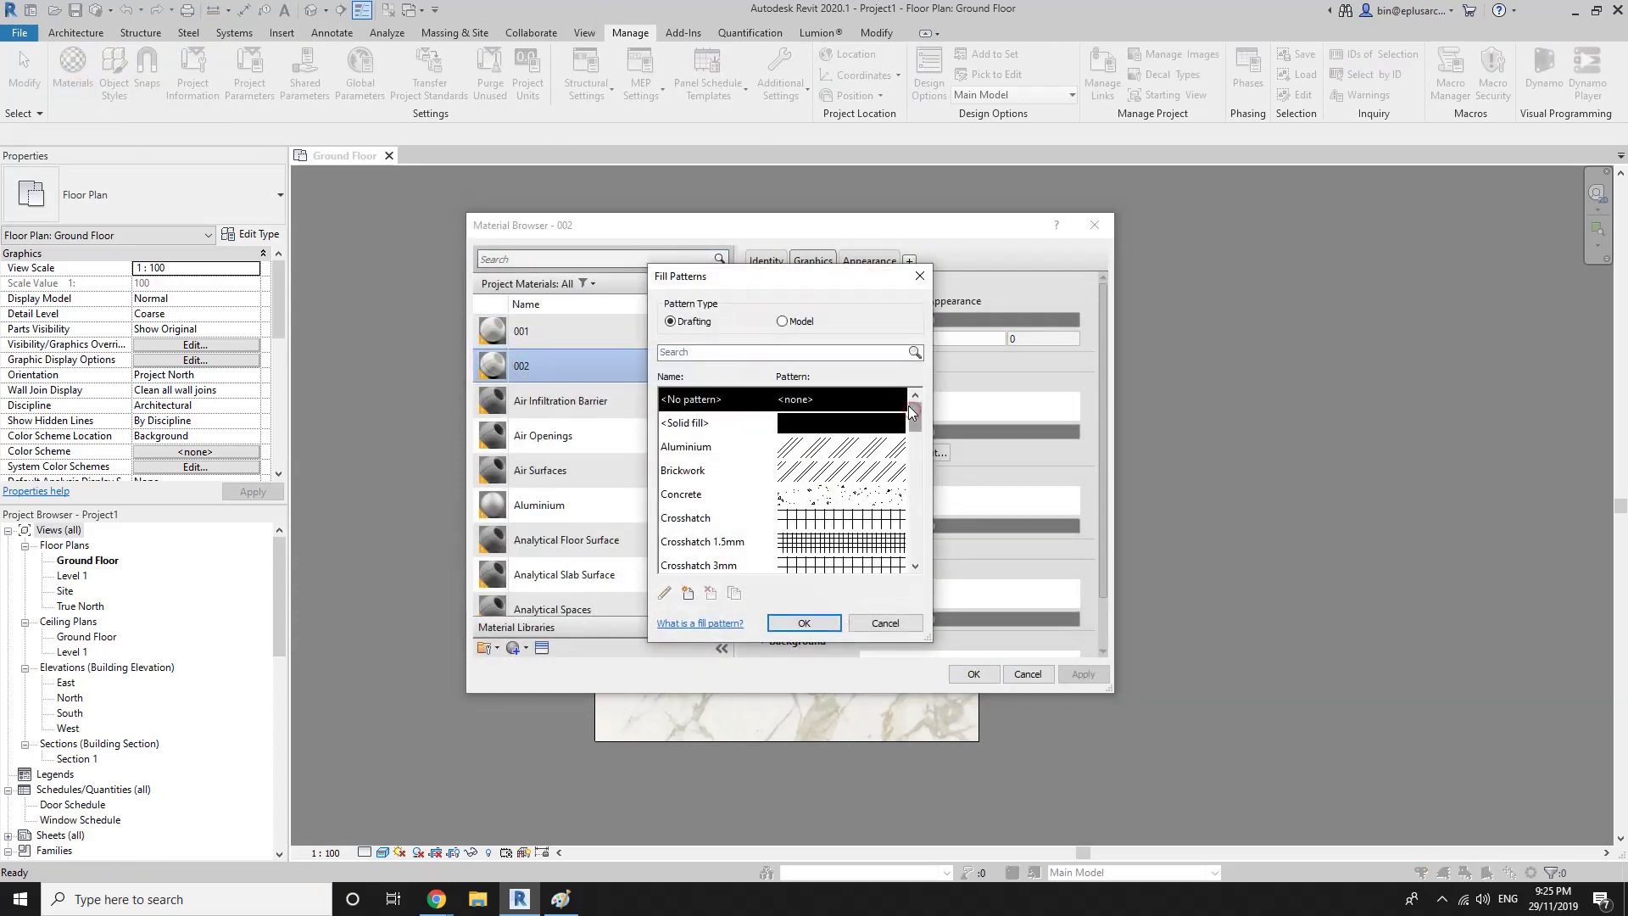
{"action": "left_click", "coordinate": [803, 327]}
{"action": "left_click", "coordinate": [757, 428]}
{"action": "left_click", "coordinate": [821, 621]}
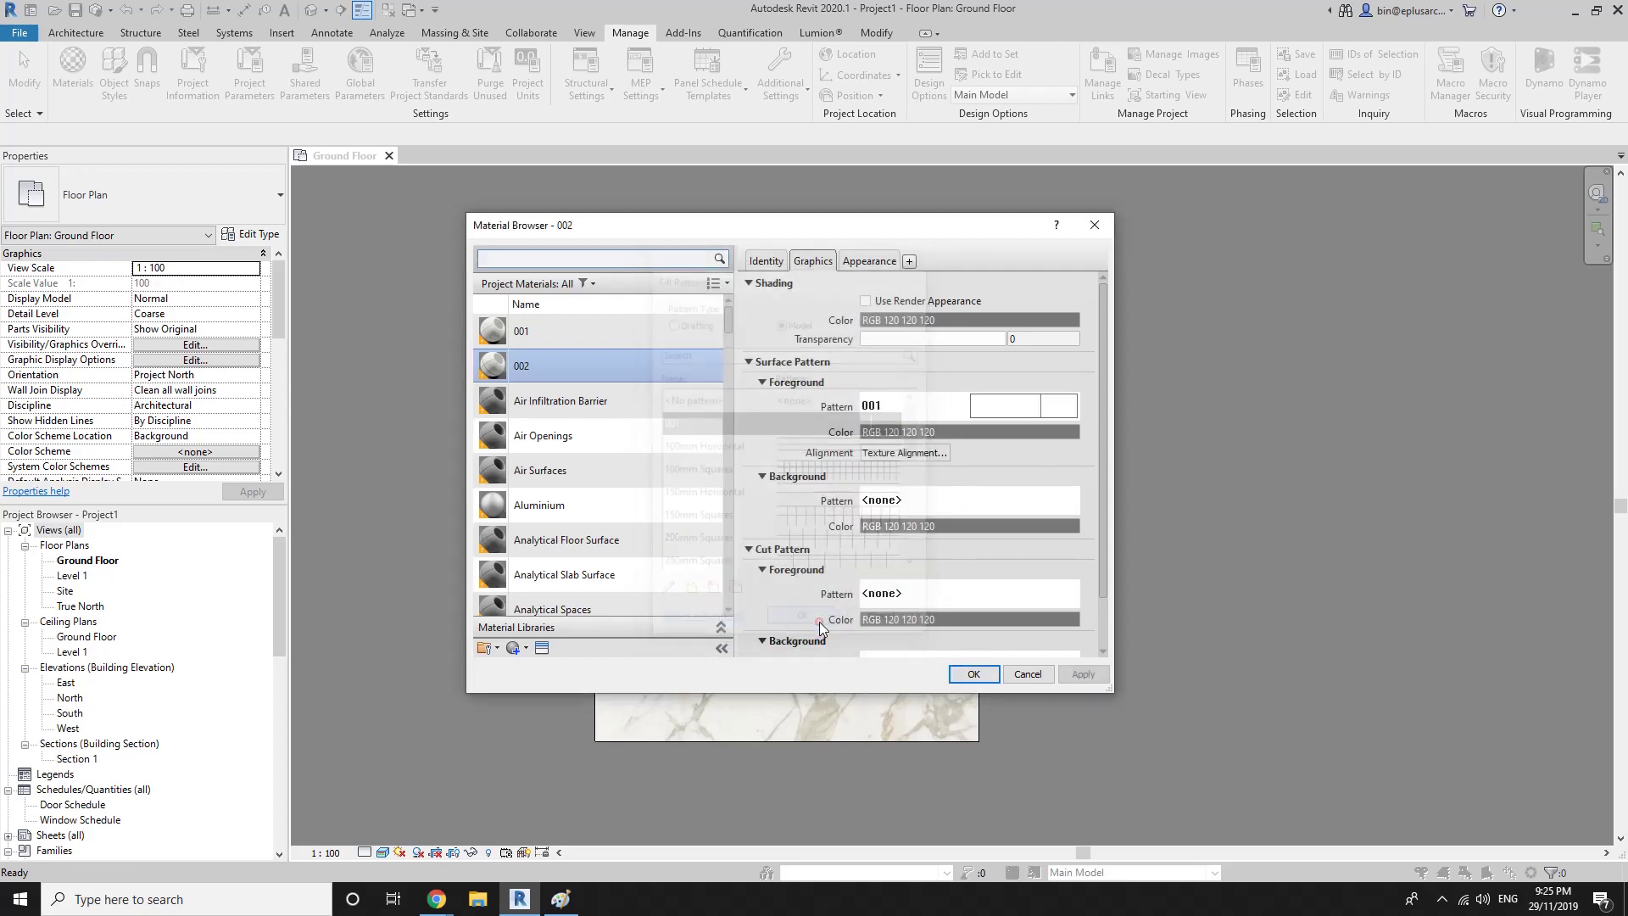
{"action": "left_click", "coordinate": [1063, 771]}
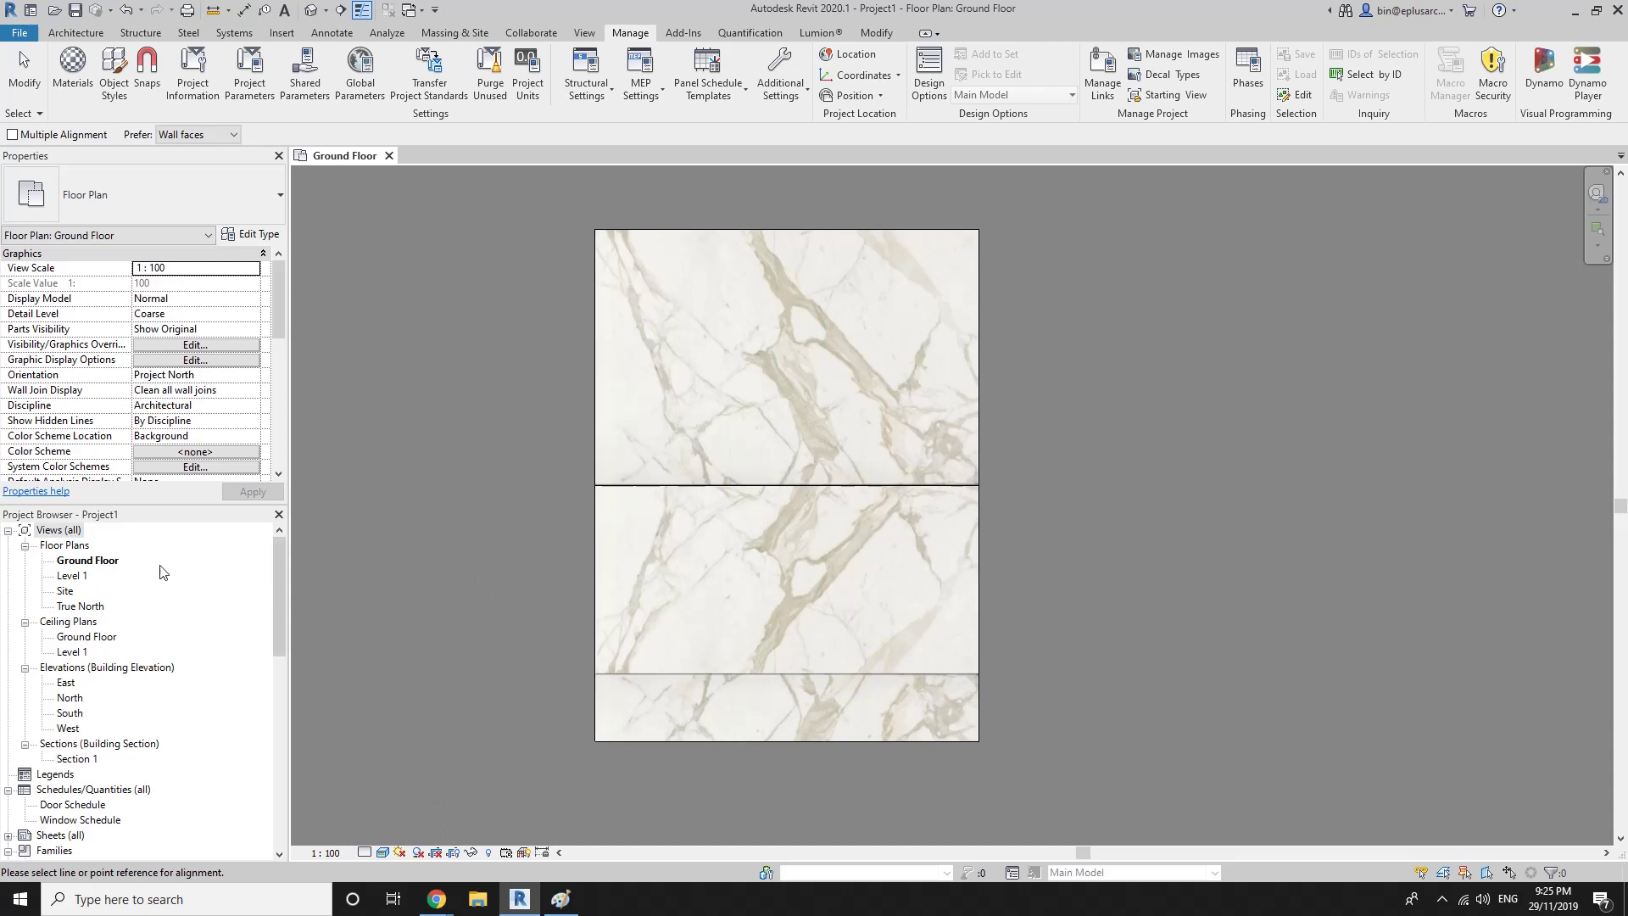
Duplicate the Ground Floor plan with detailing and set the copy to Hidden Line style
{"action": "right_click", "coordinate": [103, 561]}
{"action": "mouse_move", "coordinate": [153, 308]}
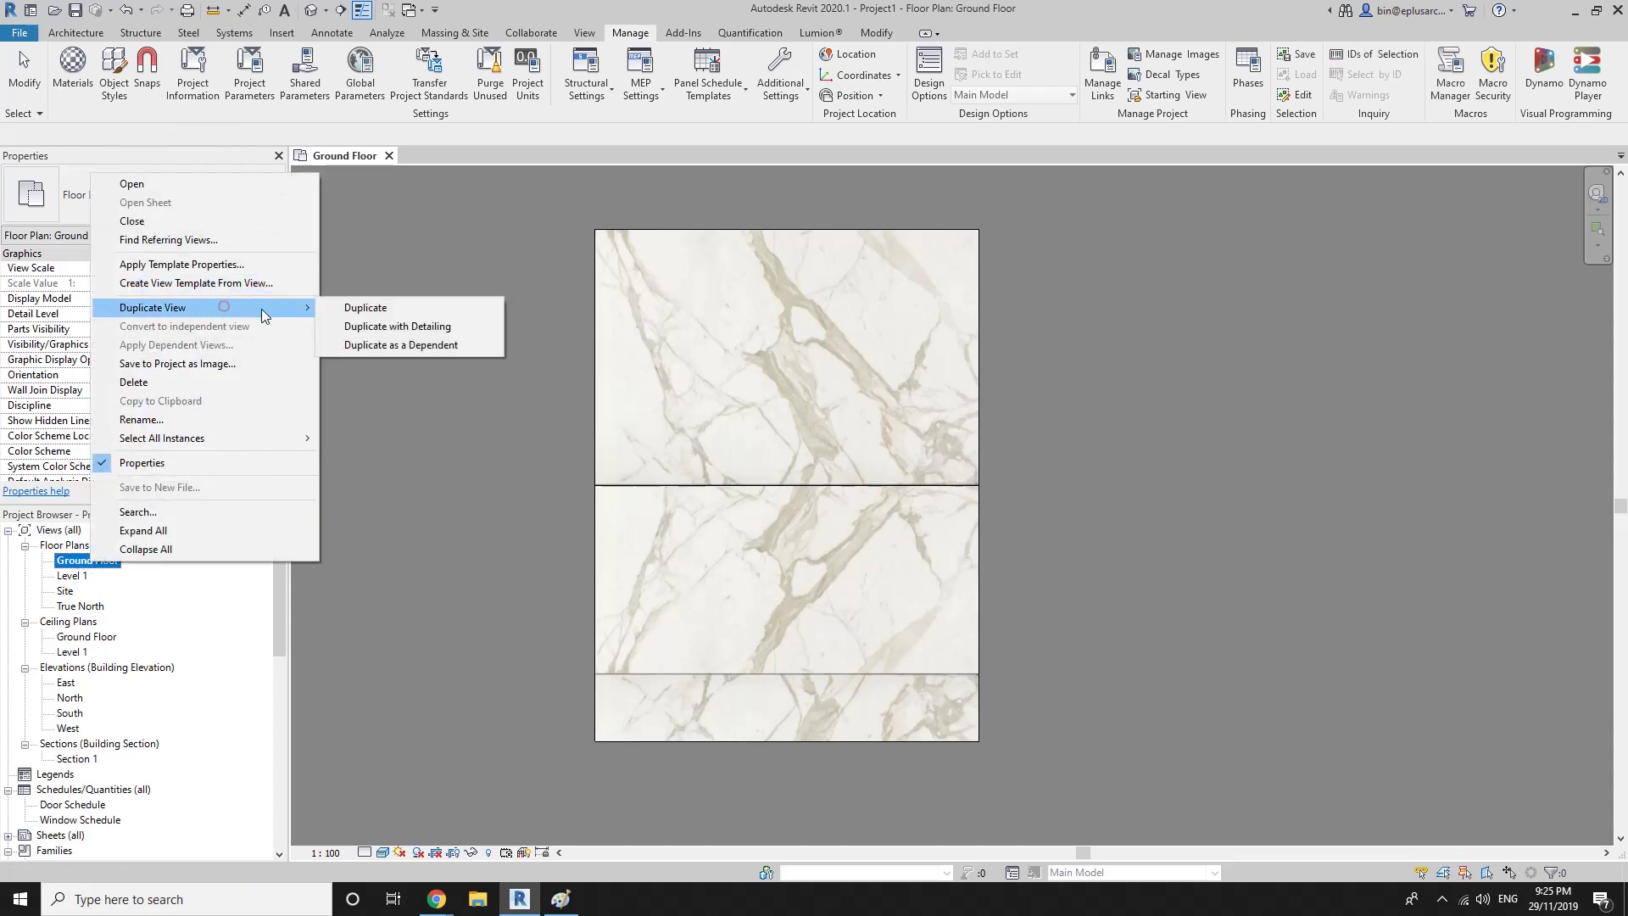
{"action": "left_click", "coordinate": [384, 329]}
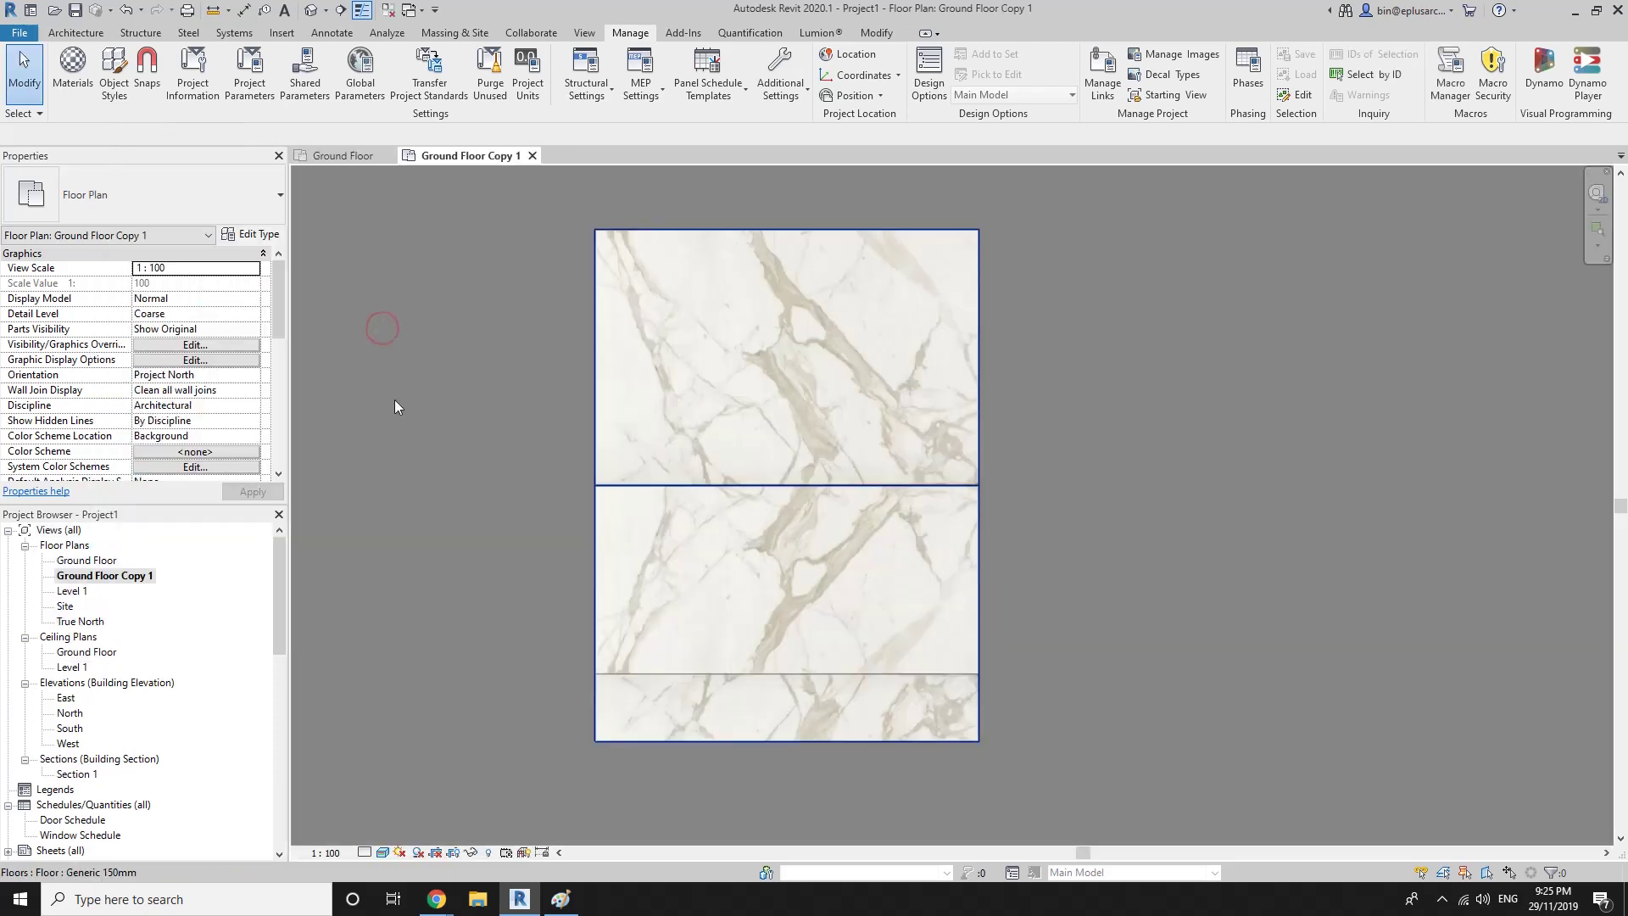
{"action": "left_click", "coordinate": [382, 852]}
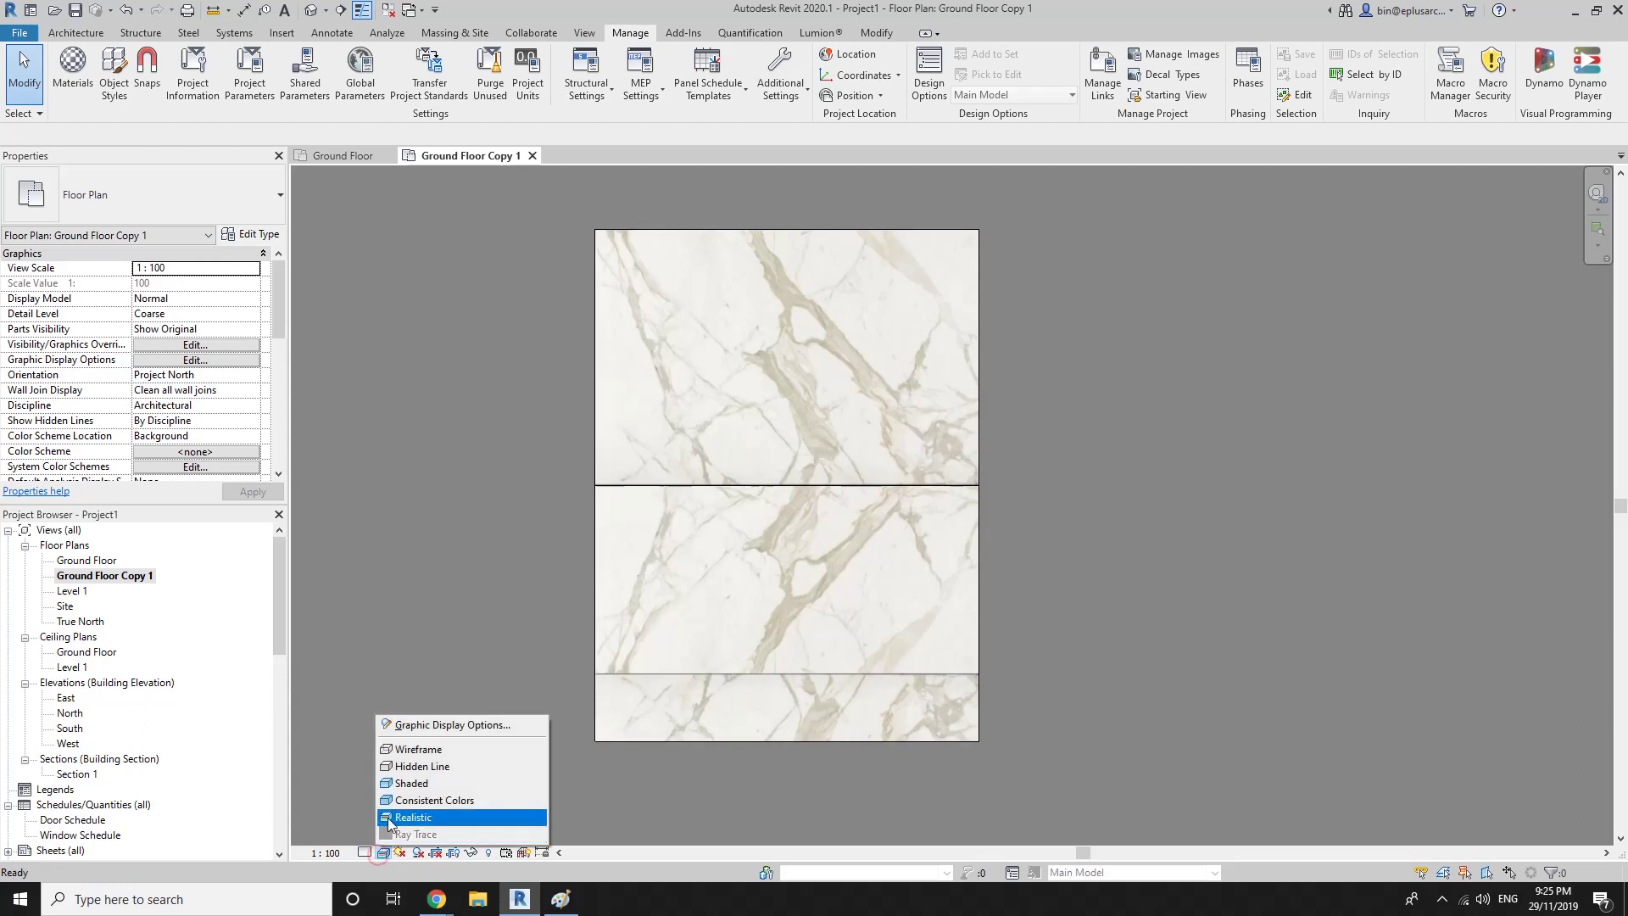
{"action": "left_click", "coordinate": [408, 771]}
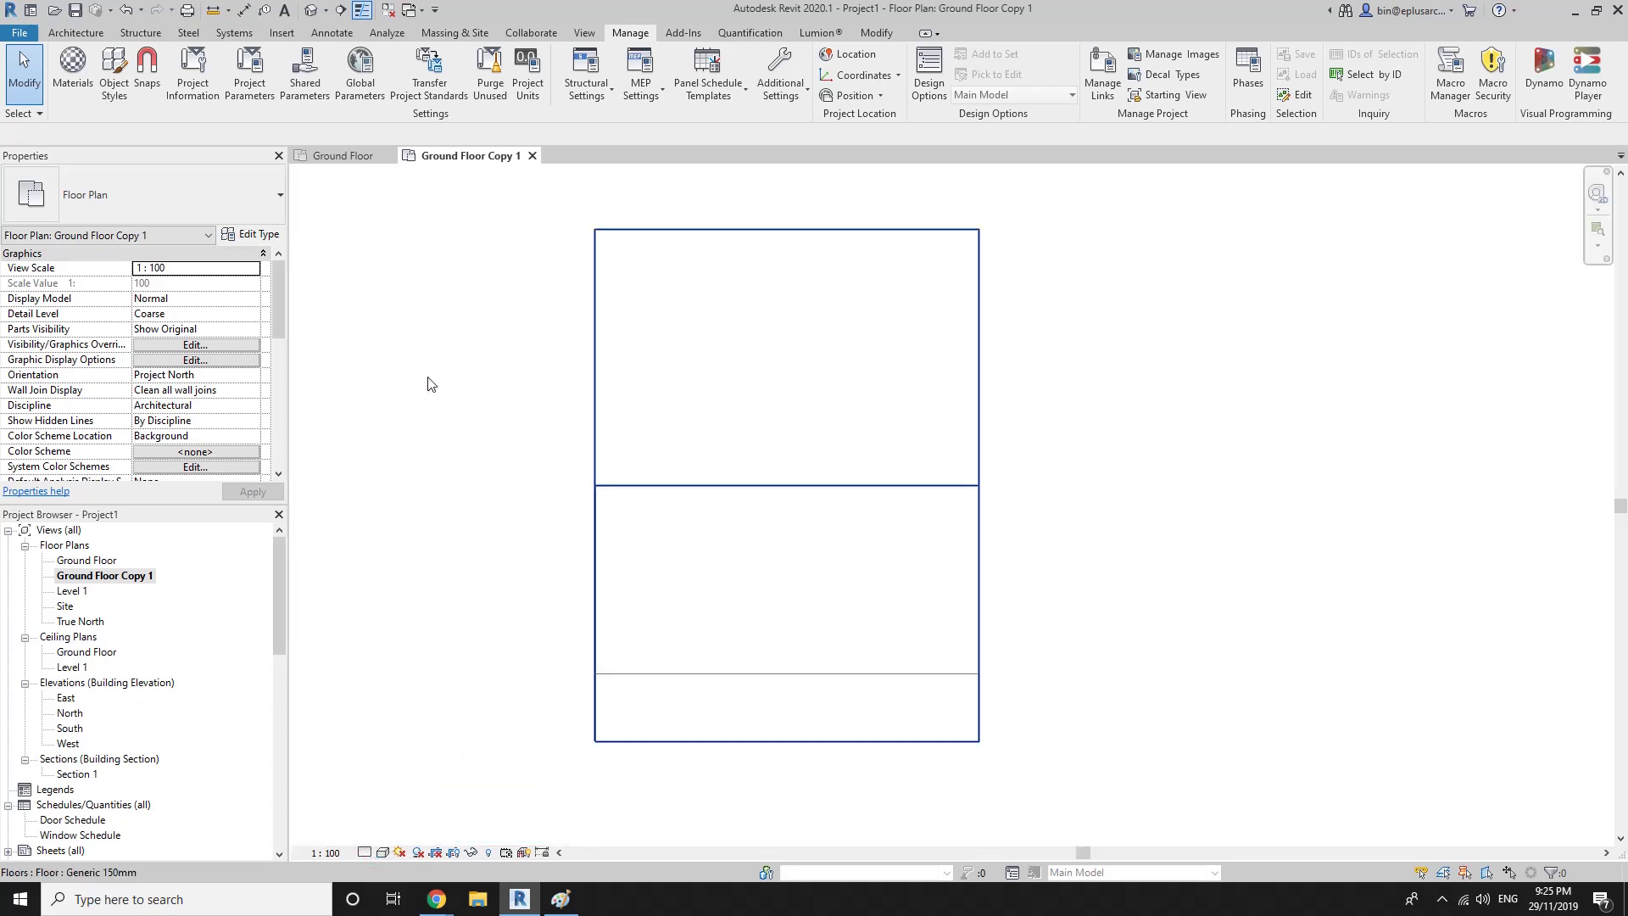
Tile Ground Floor and Ground Floor Copy 1 side by side, centring the floor in the copy
{"action": "key", "text": "w"}
{"action": "key", "text": "t"}
{"action": "scroll", "coordinate": [651, 443], "scroll_direction": "down", "scroll_amount": 3}
{"action": "scroll", "coordinate": [669, 462], "scroll_direction": "down", "scroll_amount": 2}
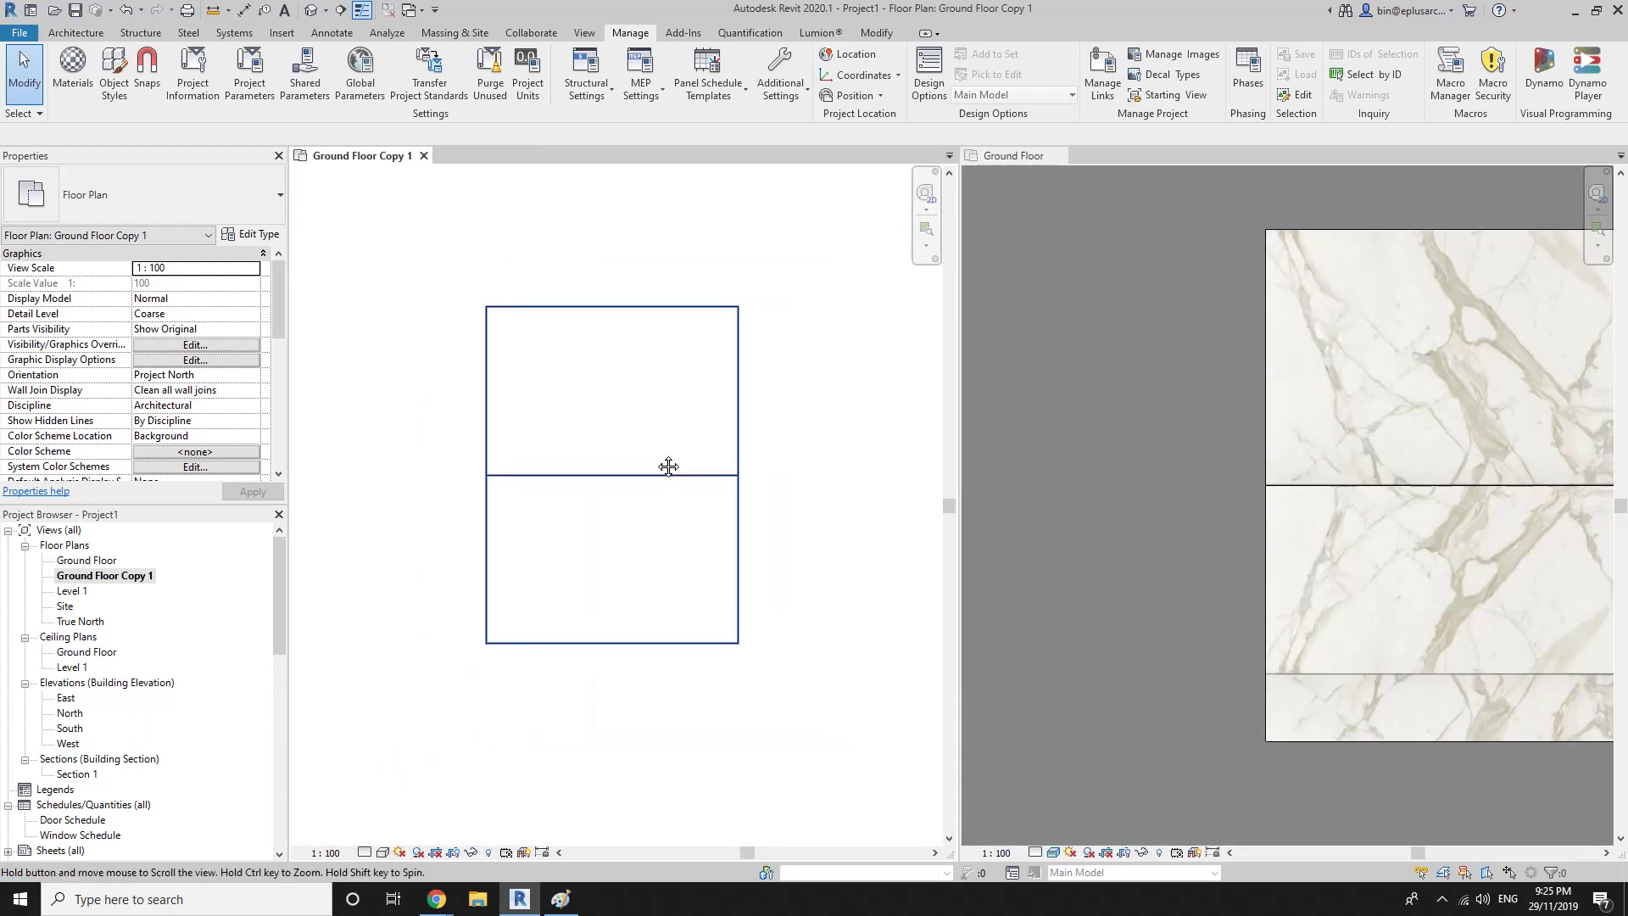
{"action": "left_click", "coordinate": [1335, 437]}
{"action": "scroll", "coordinate": [1334, 445], "scroll_direction": "down", "scroll_amount": 2}
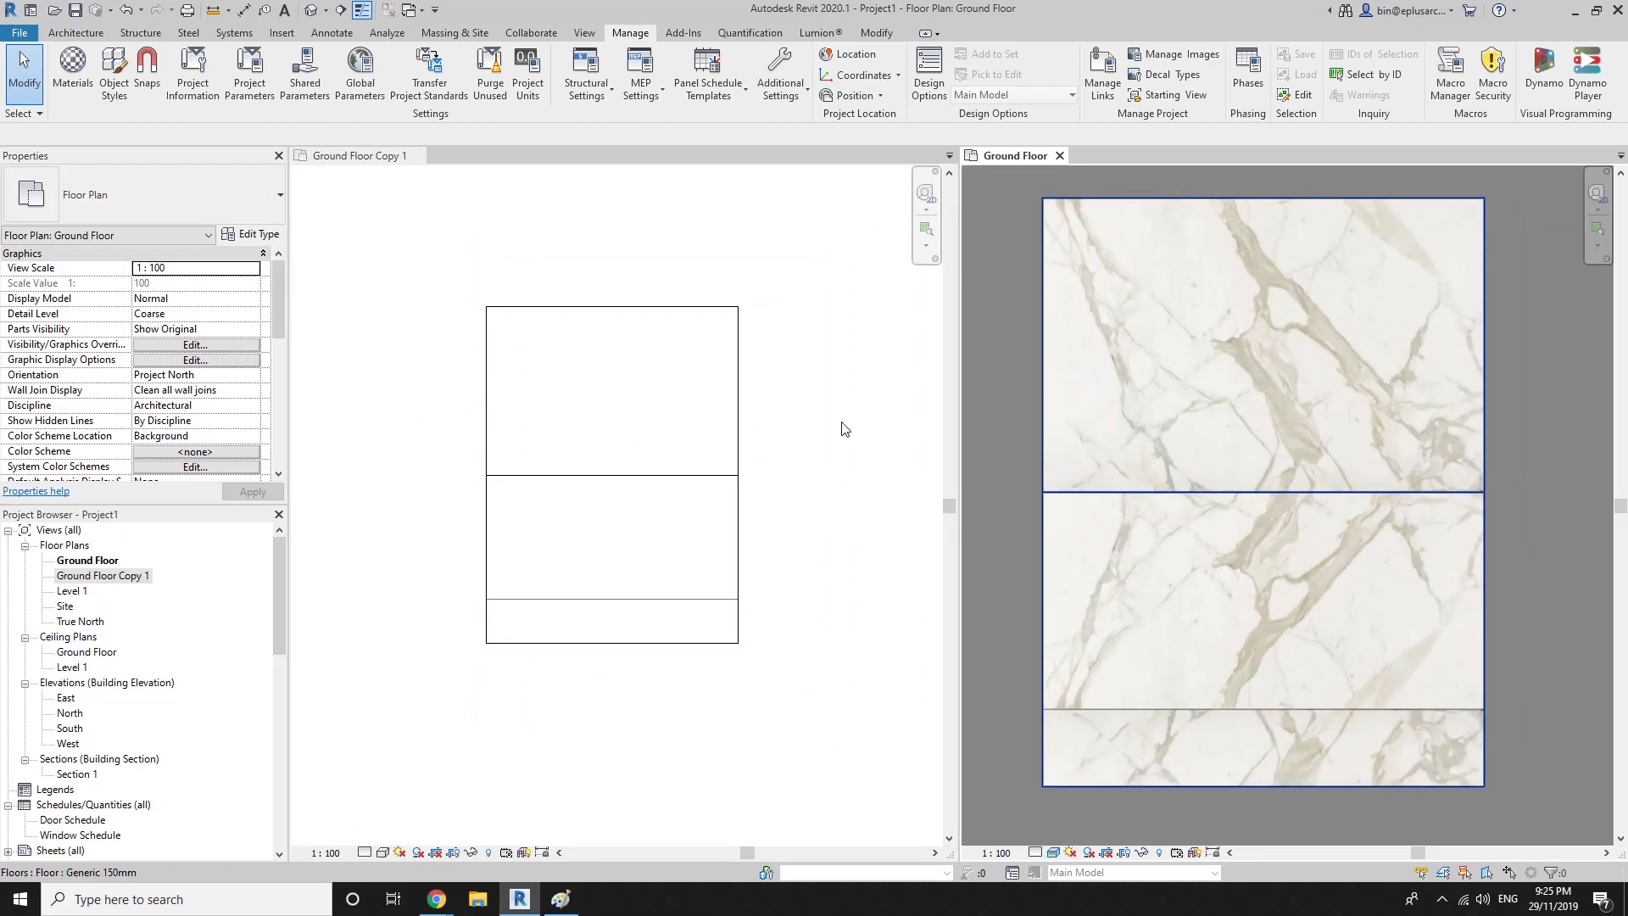
{"action": "left_click", "coordinate": [664, 462]}
{"action": "scroll", "coordinate": [664, 464], "scroll_direction": "up", "scroll_amount": 2}
{"action": "scroll", "coordinate": [672, 472], "scroll_direction": "up", "scroll_amount": 1}
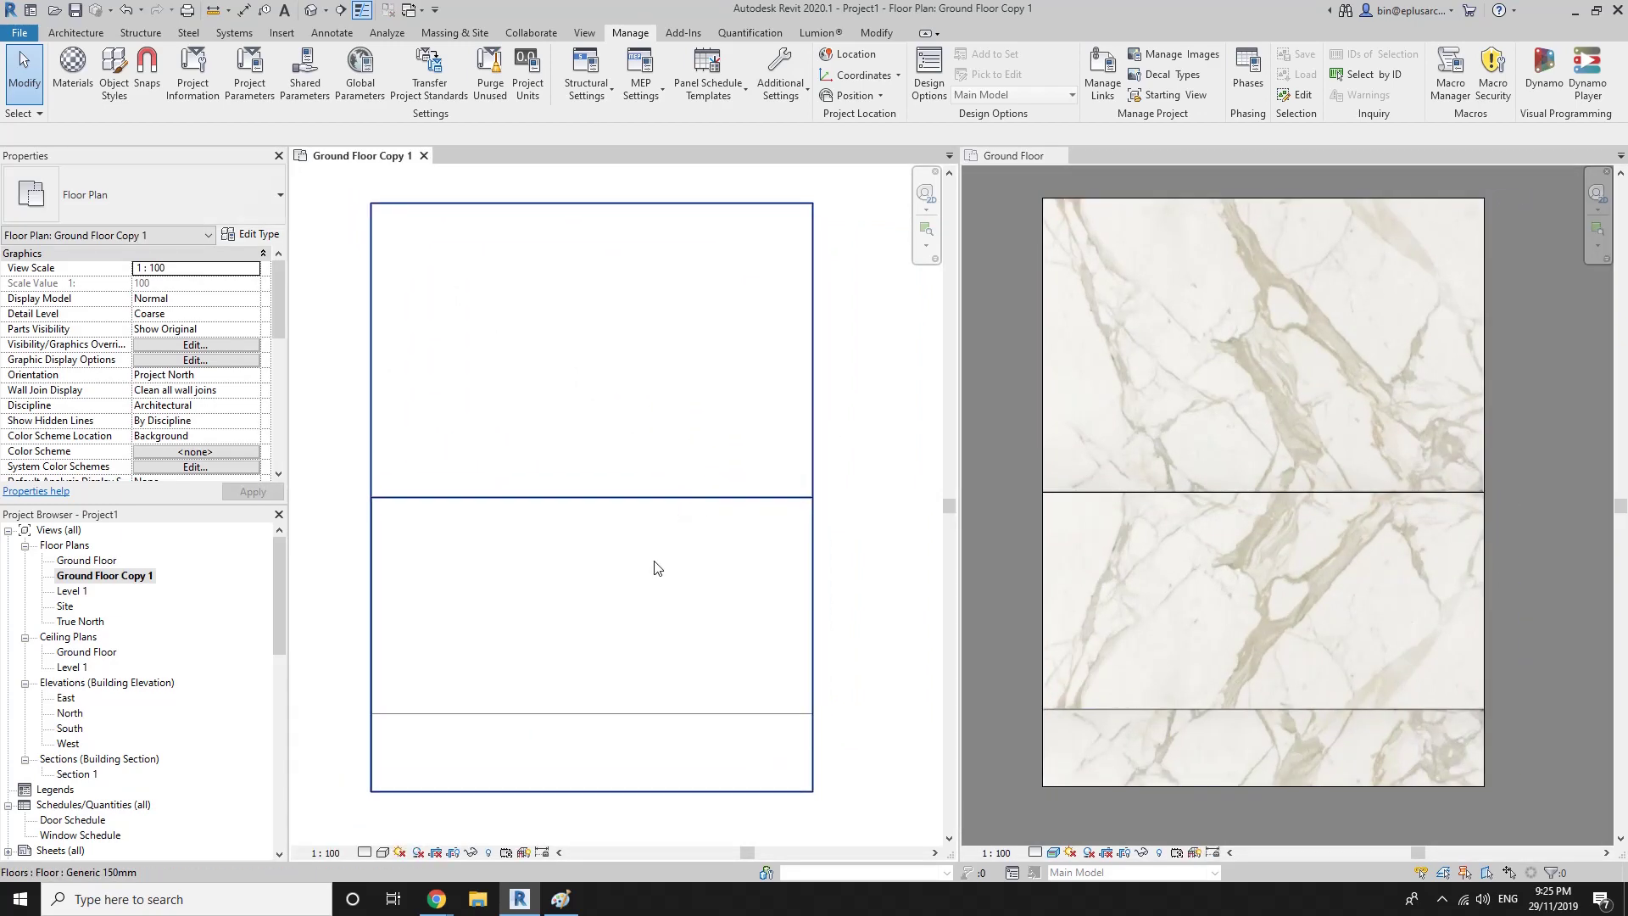
{"action": "middle_click_drag", "start_coordinate": [625, 702], "coordinate": [642, 664]}
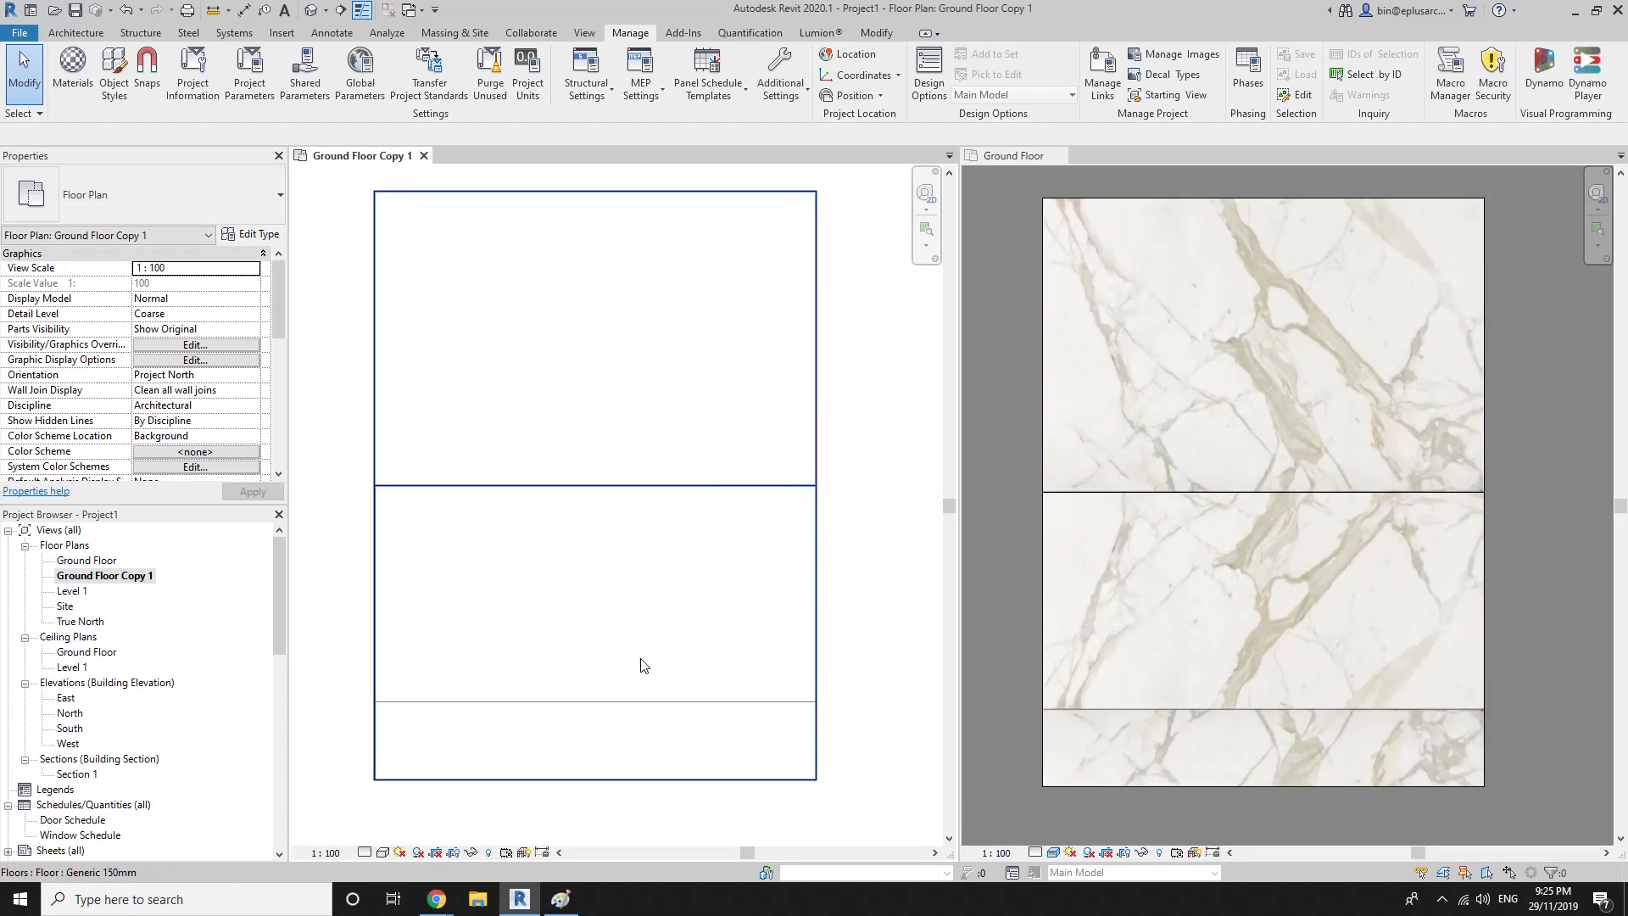
Move the lower horizontal pattern line down to the floor's bottom edge
{"action": "left_click", "coordinate": [679, 707]}
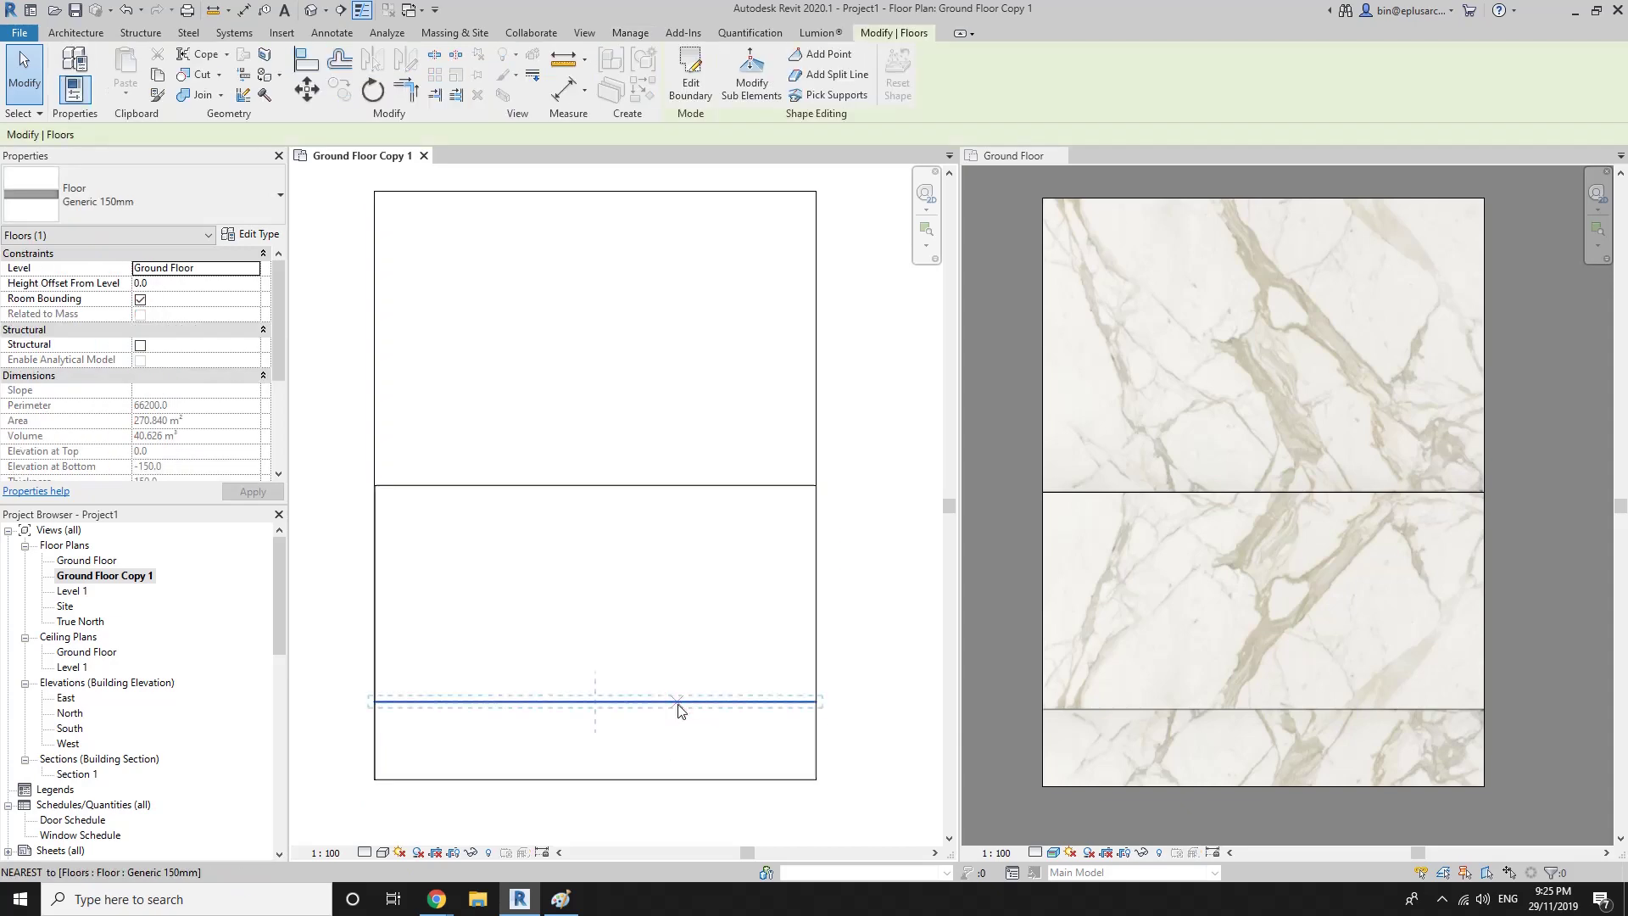
{"action": "key", "text": "m"}
{"action": "key", "text": "v"}
{"action": "left_click", "coordinate": [746, 703]}
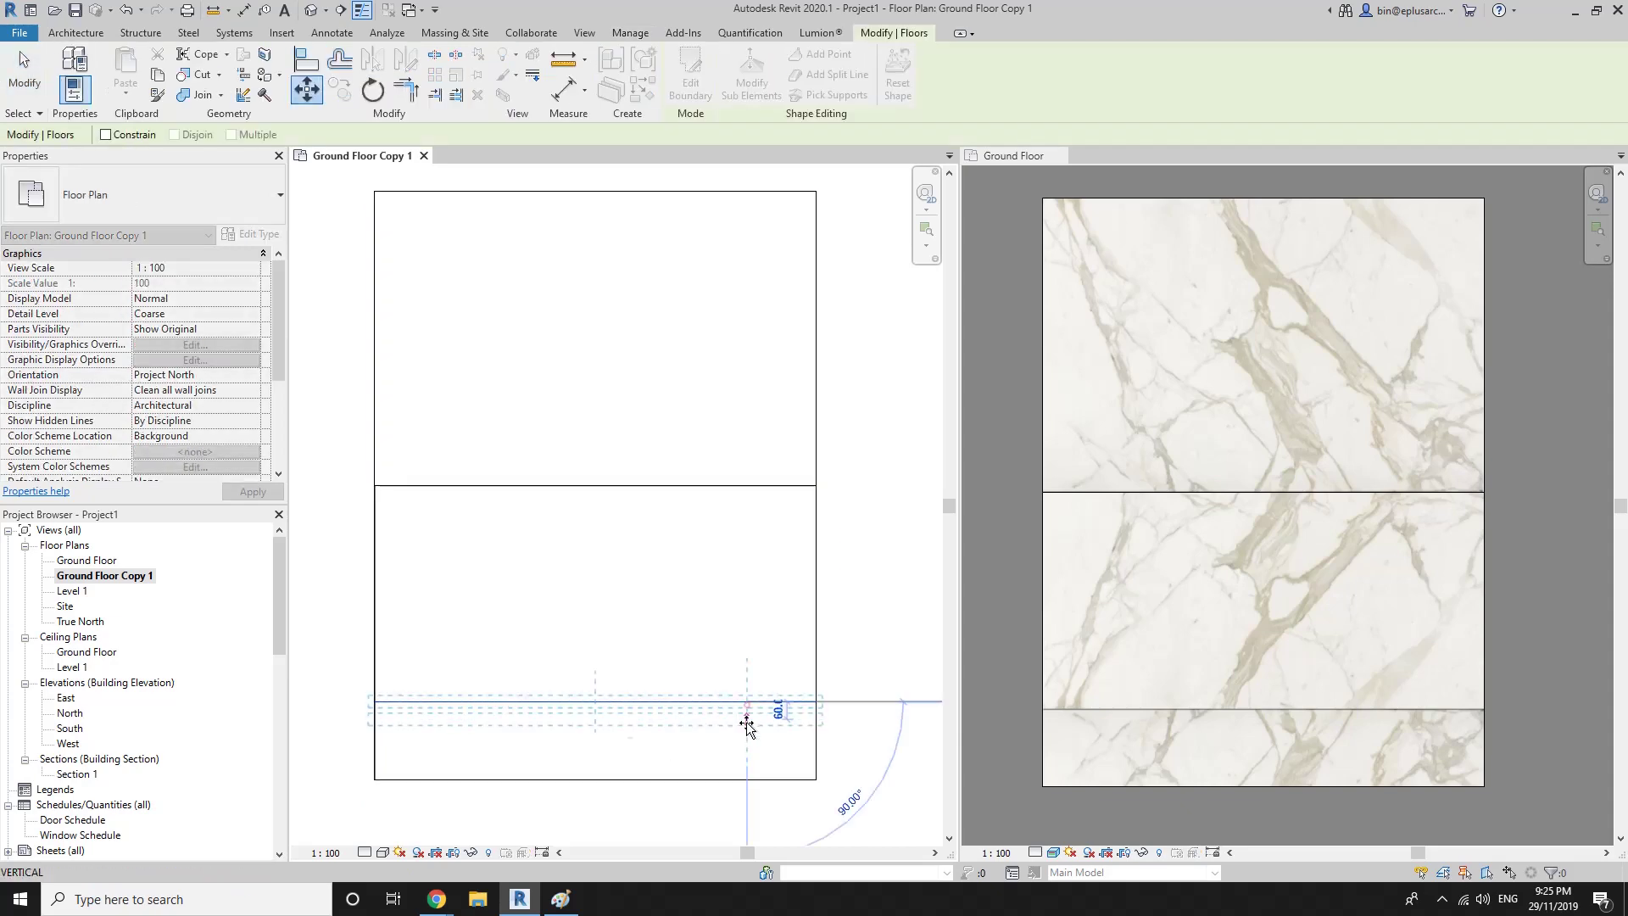
{"action": "left_click", "coordinate": [746, 781]}
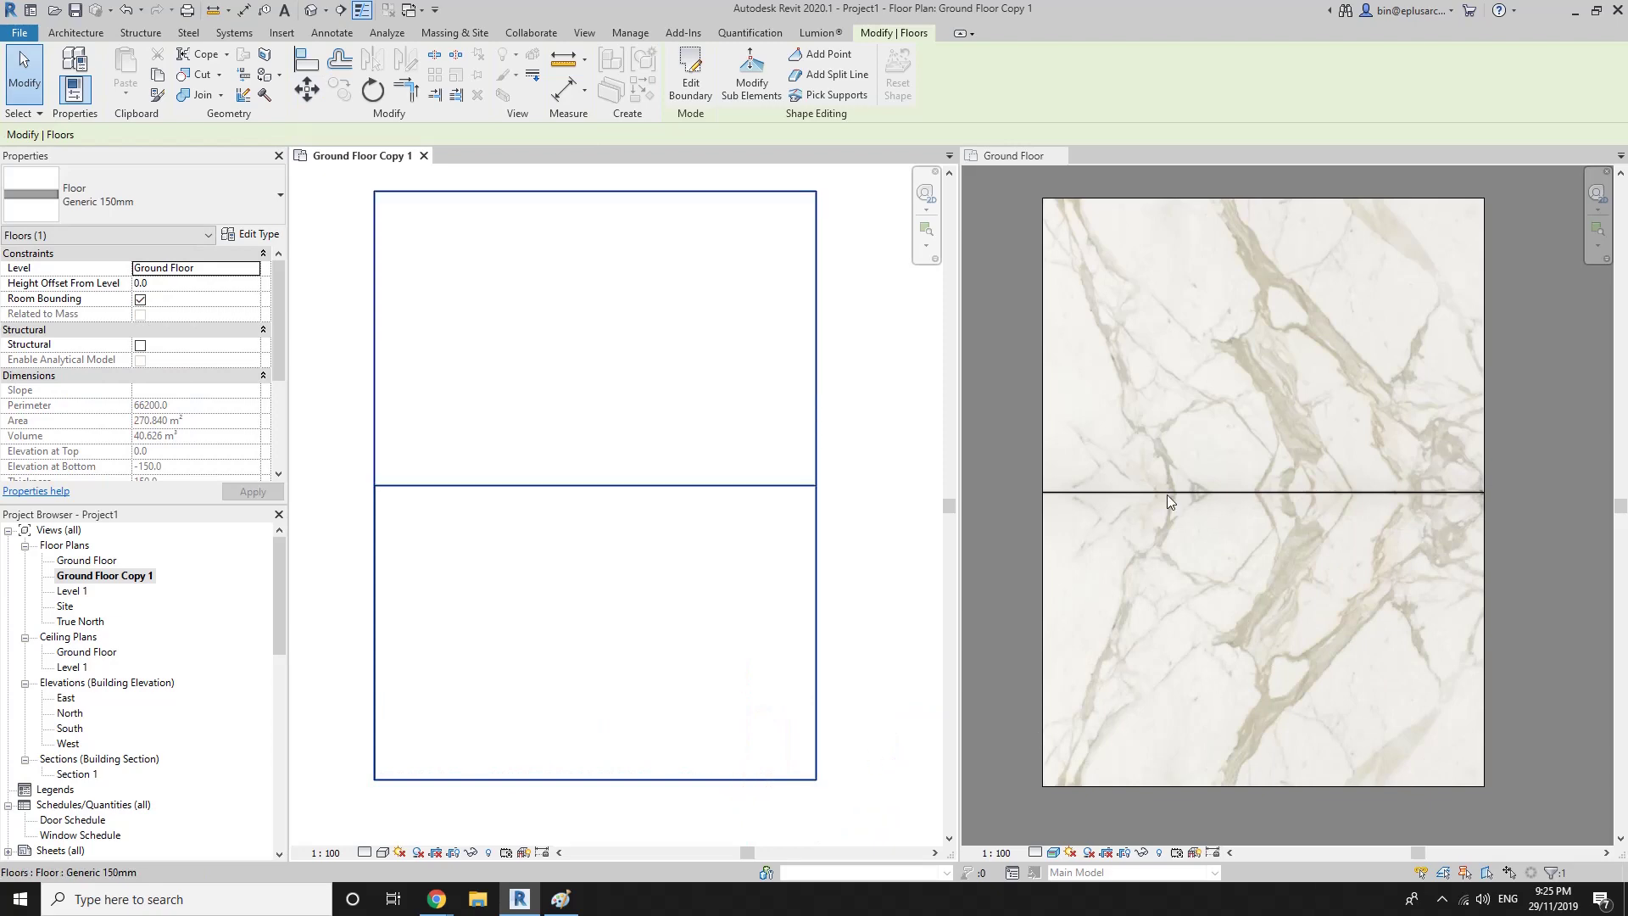
Shift the floor pattern left and then upward to add a horizontal seam
{"action": "key", "text": "m"}
{"action": "key", "text": "v"}
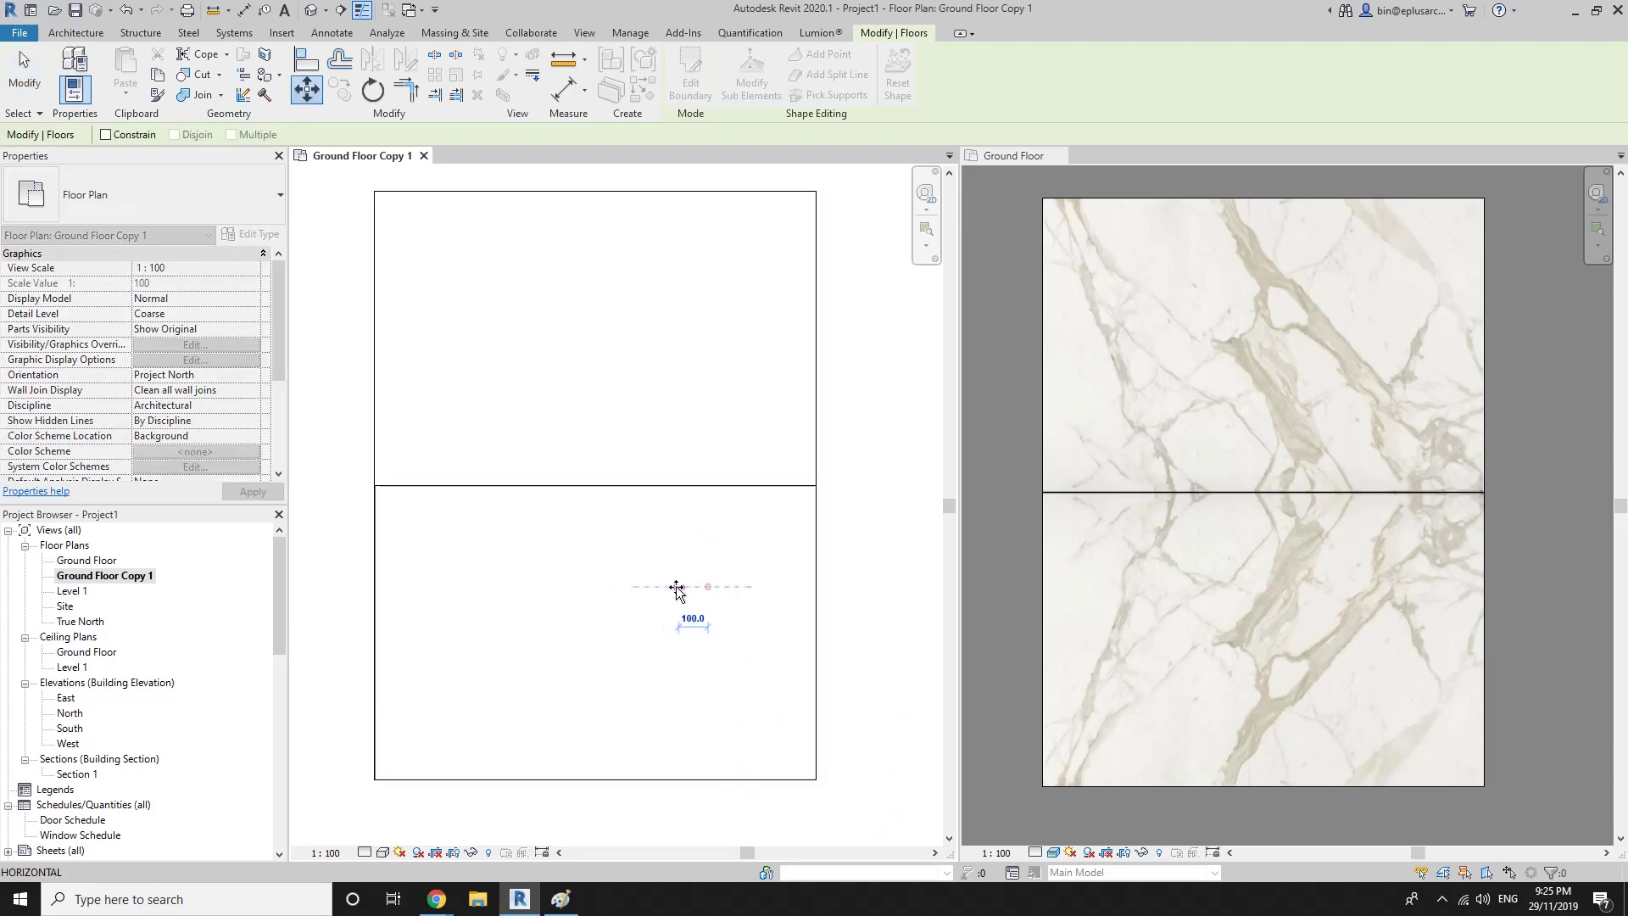
{"action": "left_click", "coordinate": [707, 585]}
{"action": "left_click", "coordinate": [612, 585]}
{"action": "key", "text": "m"}
{"action": "key", "text": "v"}
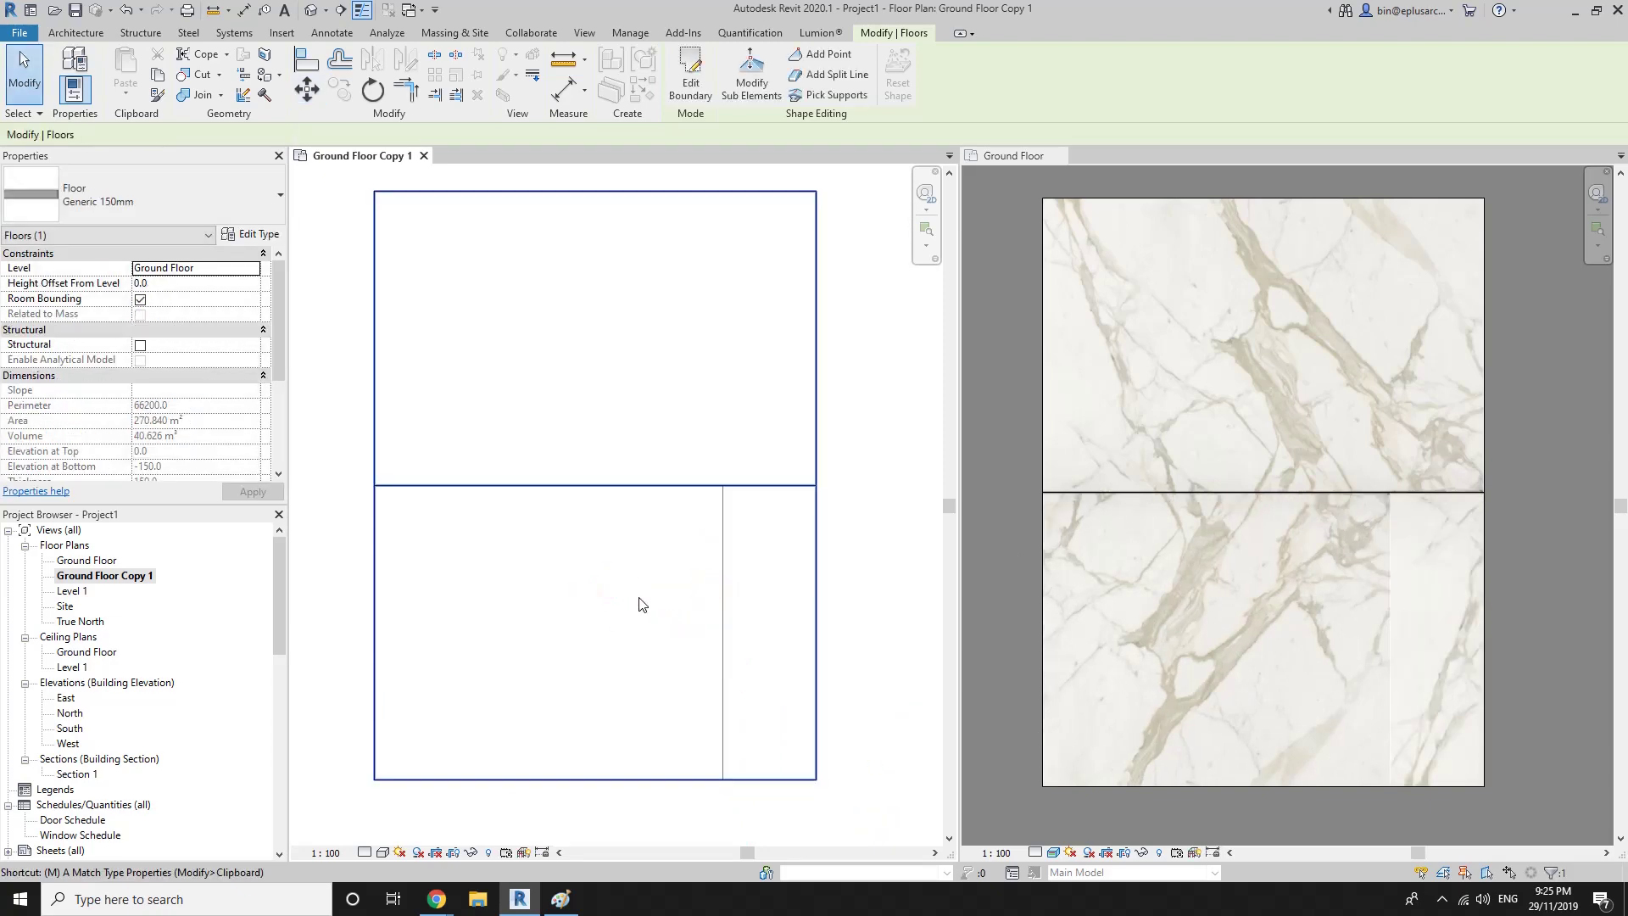
{"action": "left_click", "coordinate": [628, 611]}
{"action": "left_click", "coordinate": [633, 568]}
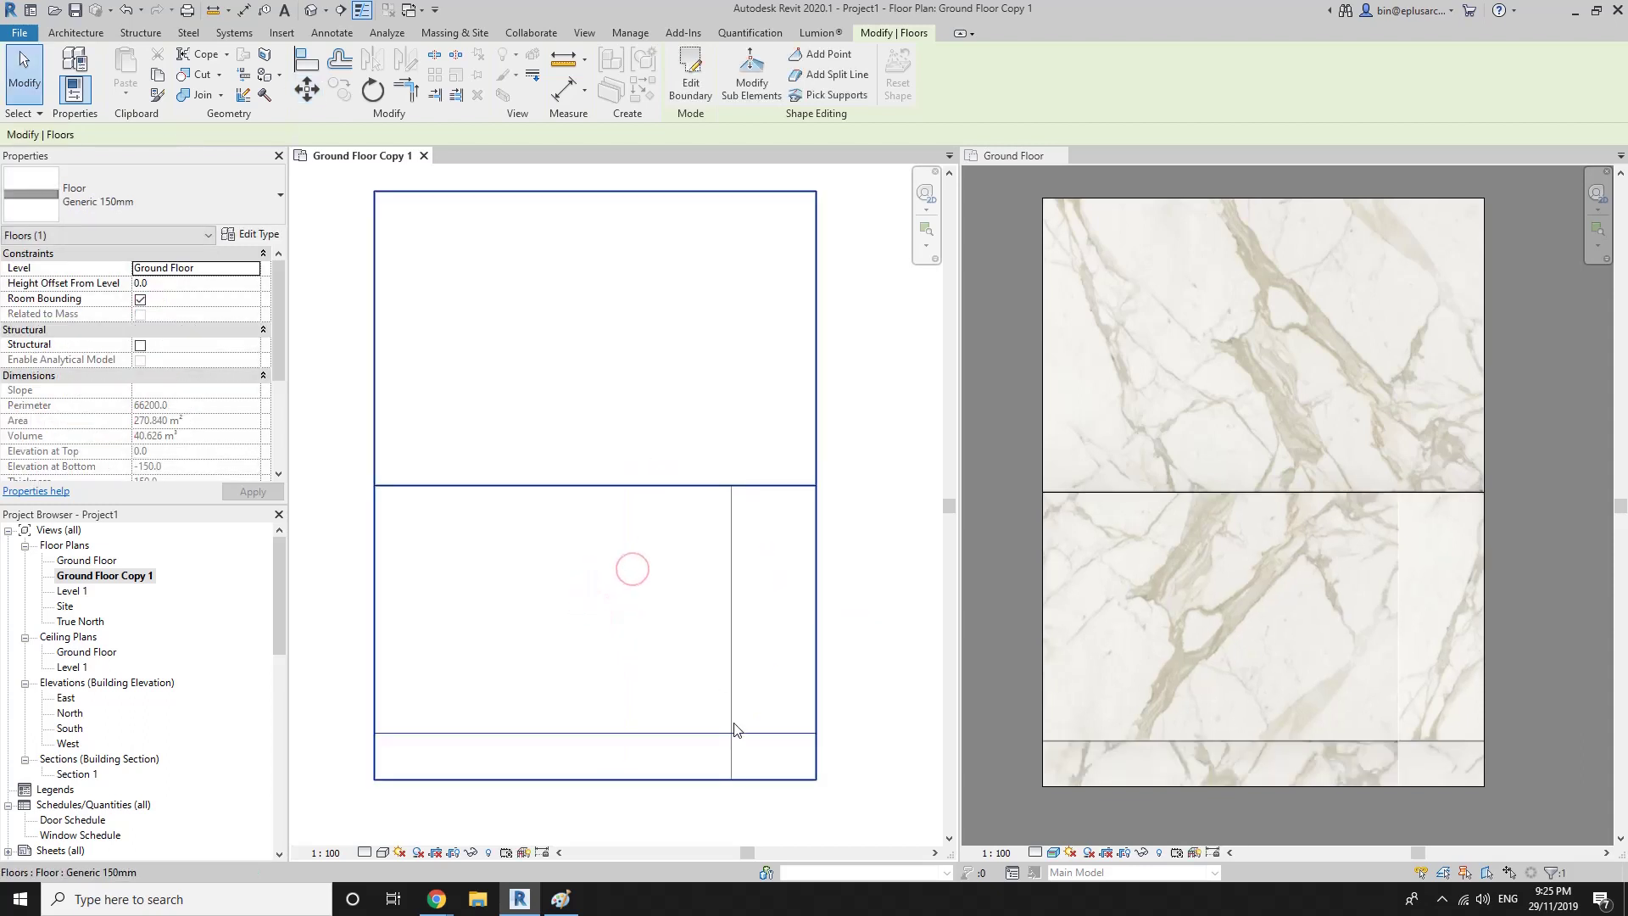
Rotate the floor pattern about 30 degrees so the seams run diagonally
{"action": "key", "text": "r"}
{"action": "key", "text": "o"}
{"action": "left_click", "coordinate": [746, 653]}
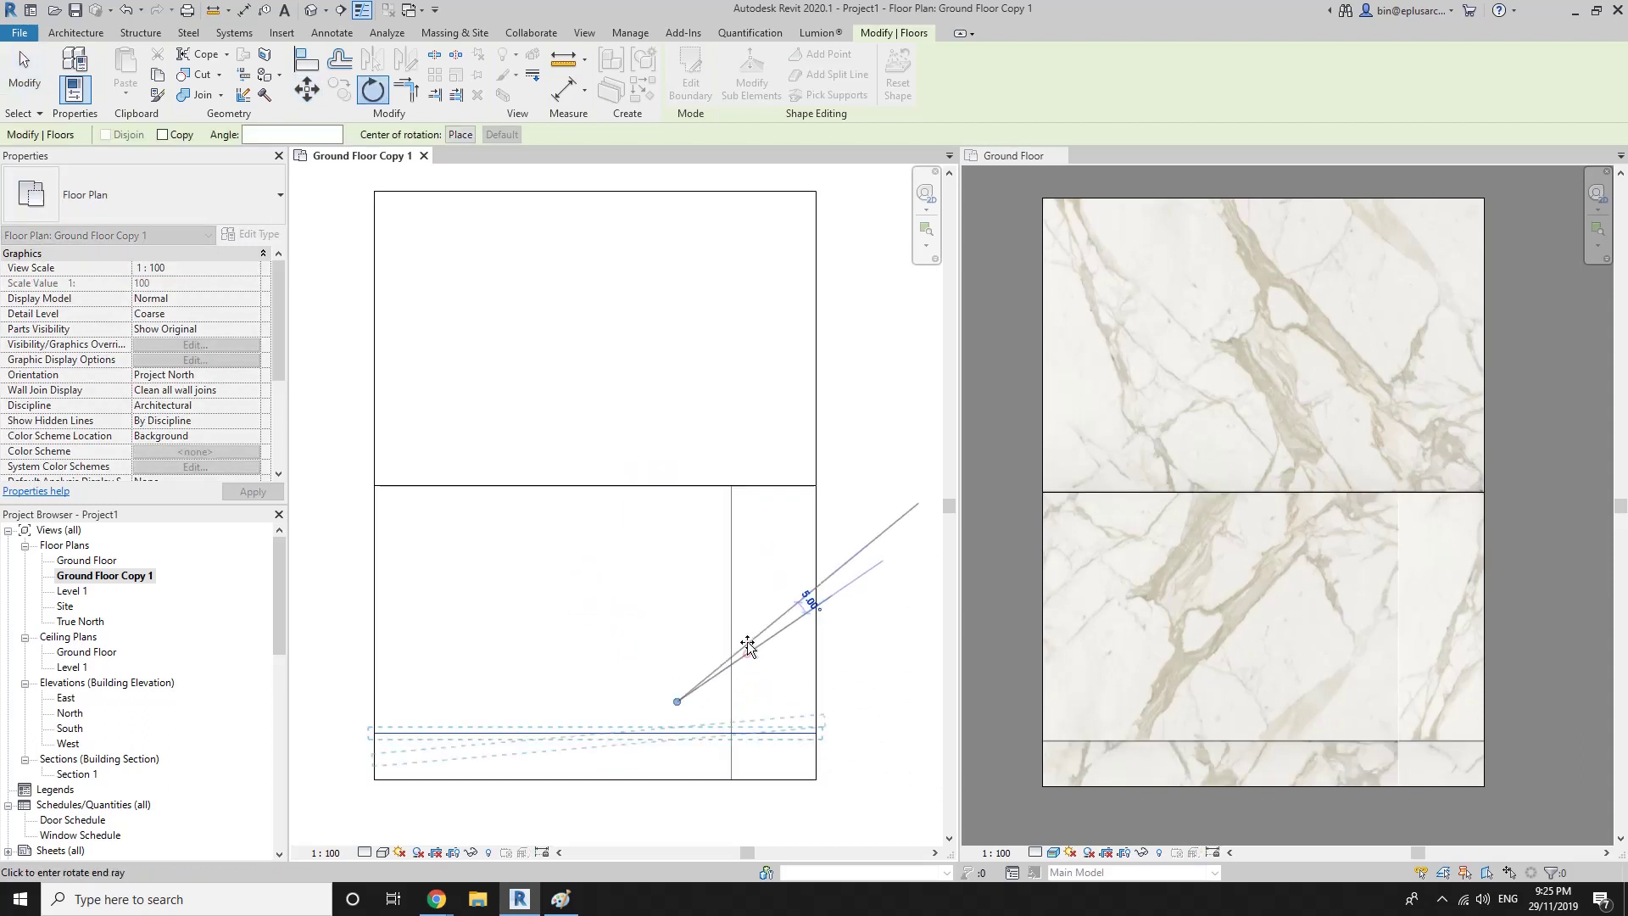
{"action": "left_click", "coordinate": [714, 574]}
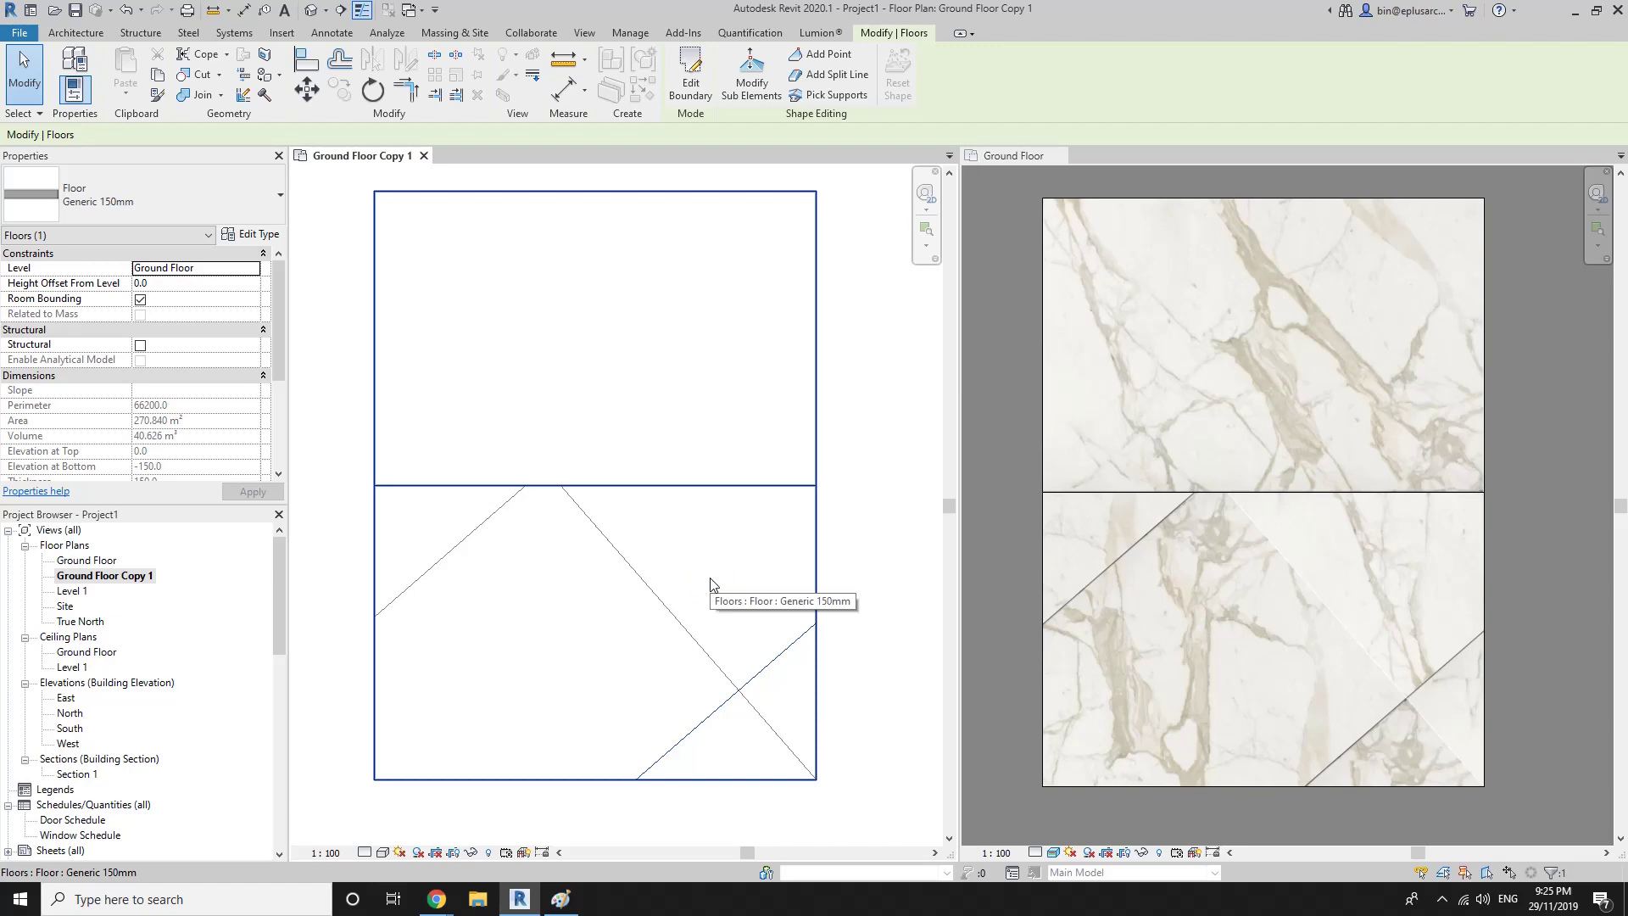
Align the rotated pattern square to the floor's right edge
{"action": "key", "text": "a"}
{"action": "key", "text": "l"}
{"action": "left_click", "coordinate": [810, 564]}
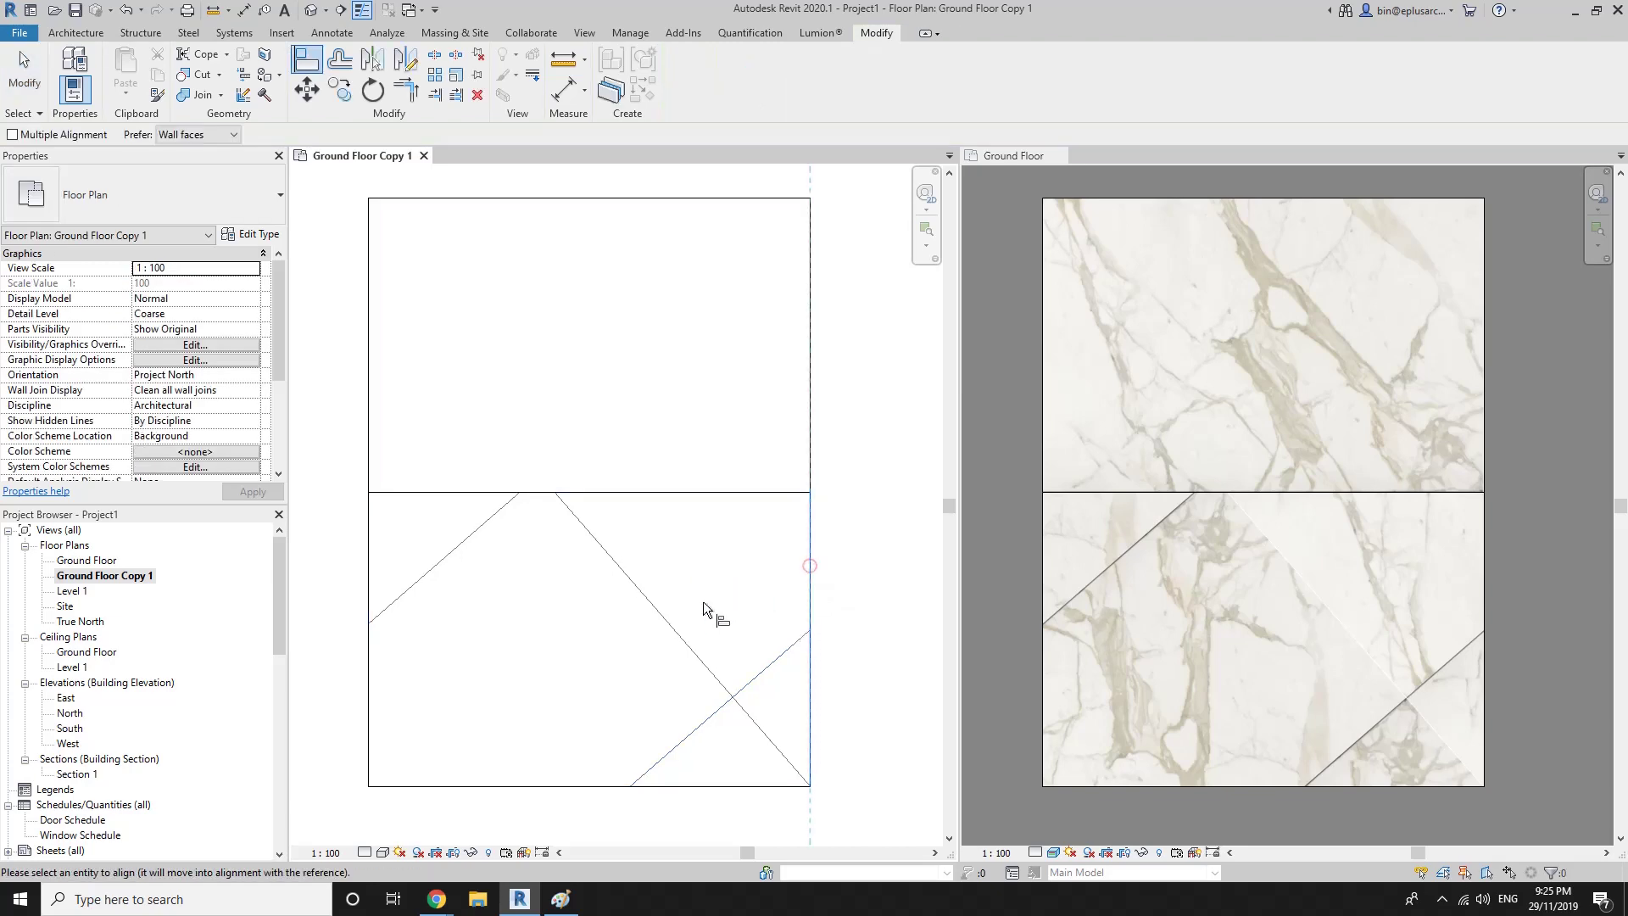
{"action": "left_click", "coordinate": [673, 624]}
Align the lower pattern line to the middle seam, then zoom out on the plan
{"action": "left_click", "coordinate": [722, 492]}
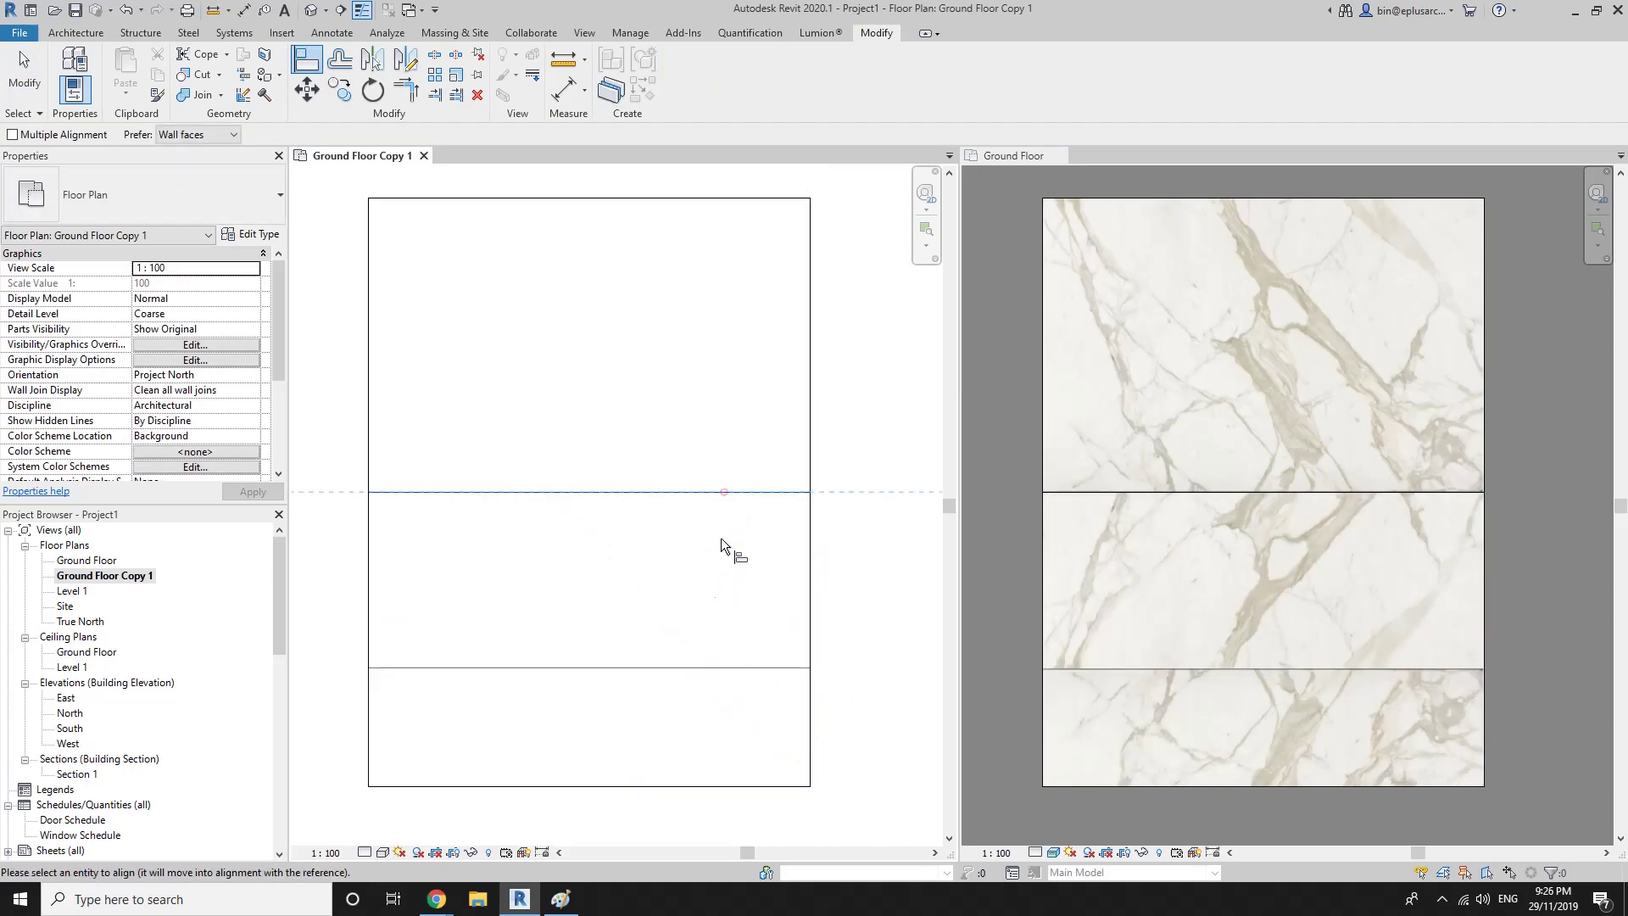
{"action": "left_click", "coordinate": [701, 666]}
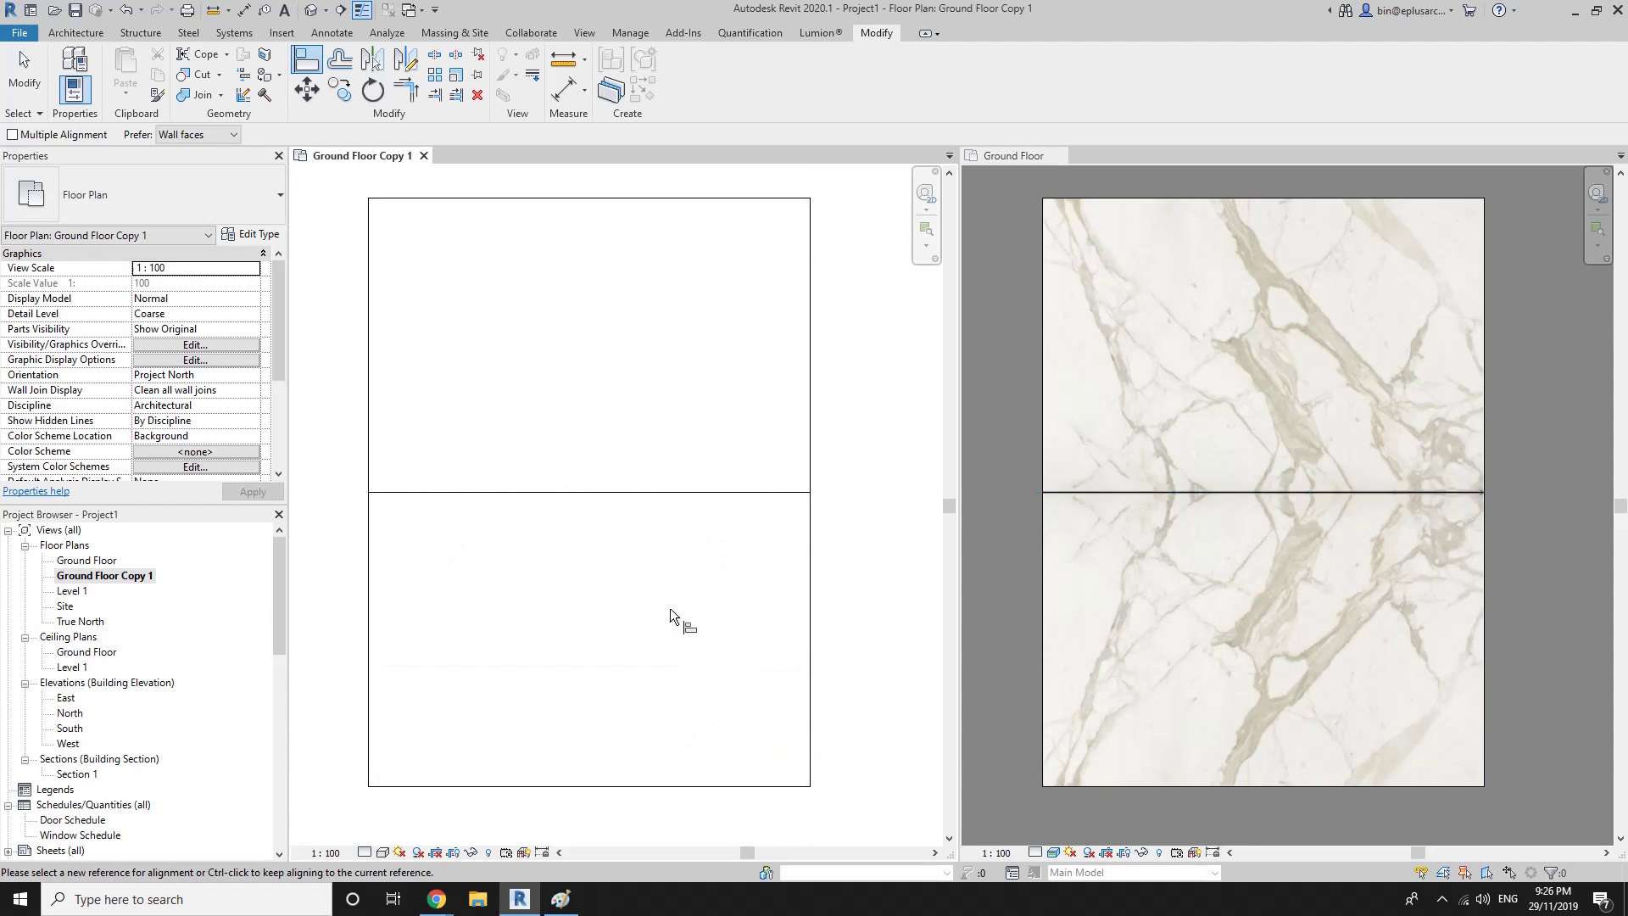
{"action": "key", "text": "Escape"}
{"action": "key", "text": "Escape"}
{"action": "scroll", "coordinate": [687, 616], "scroll_direction": "down", "scroll_amount": 1}
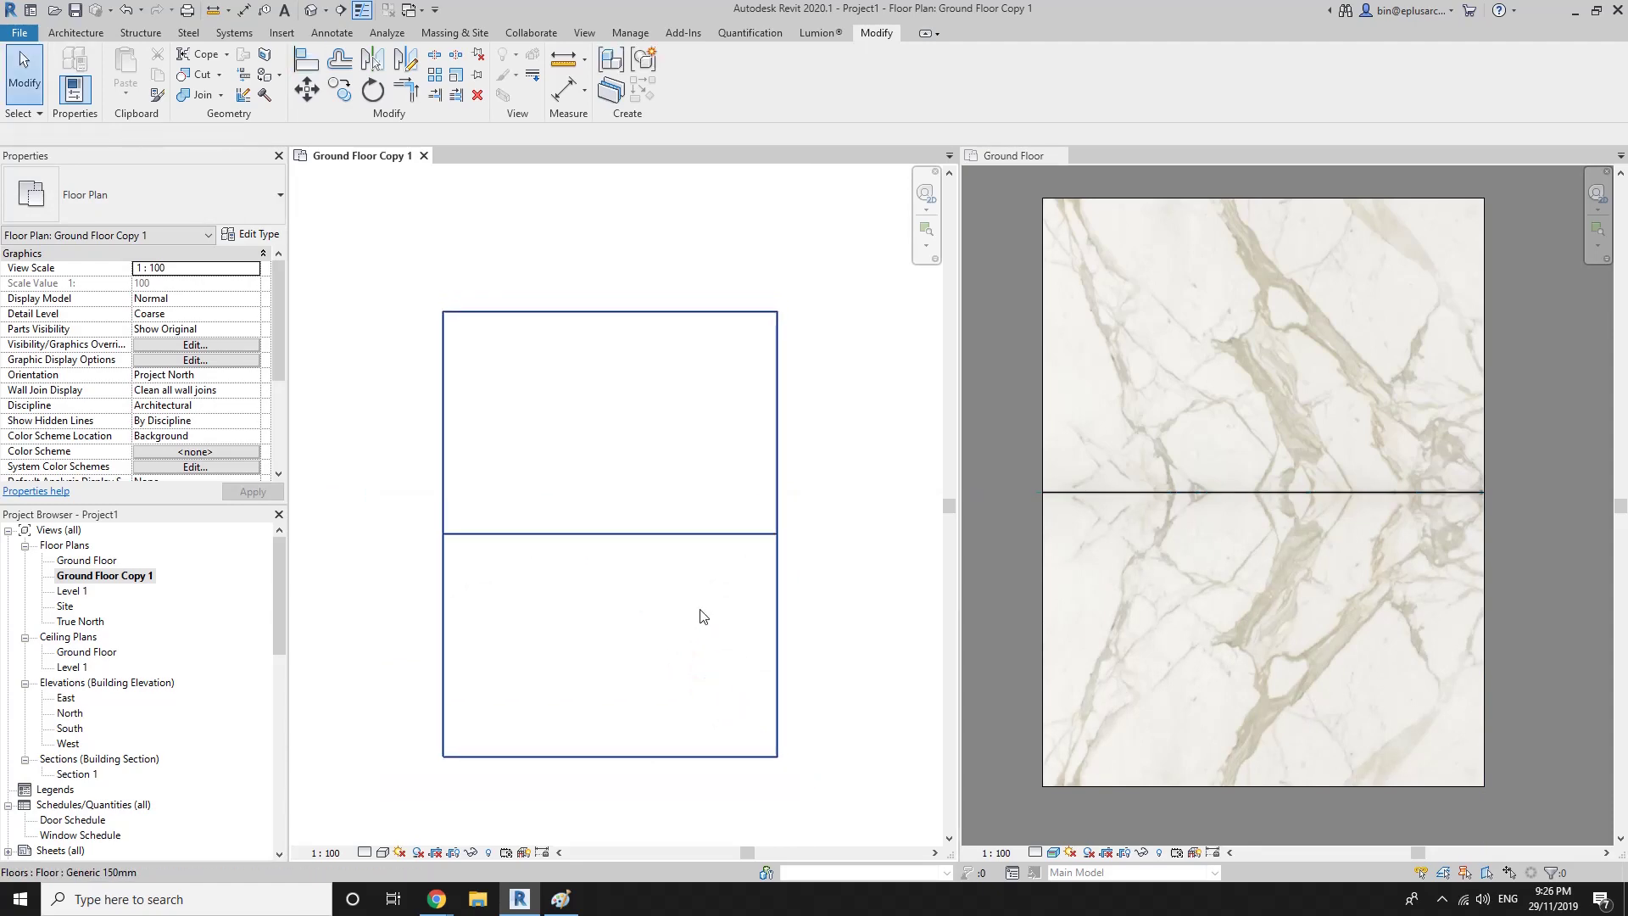
{"action": "scroll", "coordinate": [701, 618], "scroll_direction": "down", "scroll_amount": 1}
{"action": "scroll", "coordinate": [668, 592], "scroll_direction": "down", "scroll_amount": 2}
{"action": "scroll", "coordinate": [658, 585], "scroll_direction": "down", "scroll_amount": 1}
{"action": "middle_click_drag", "start_coordinate": [665, 563], "coordinate": [653, 552]}
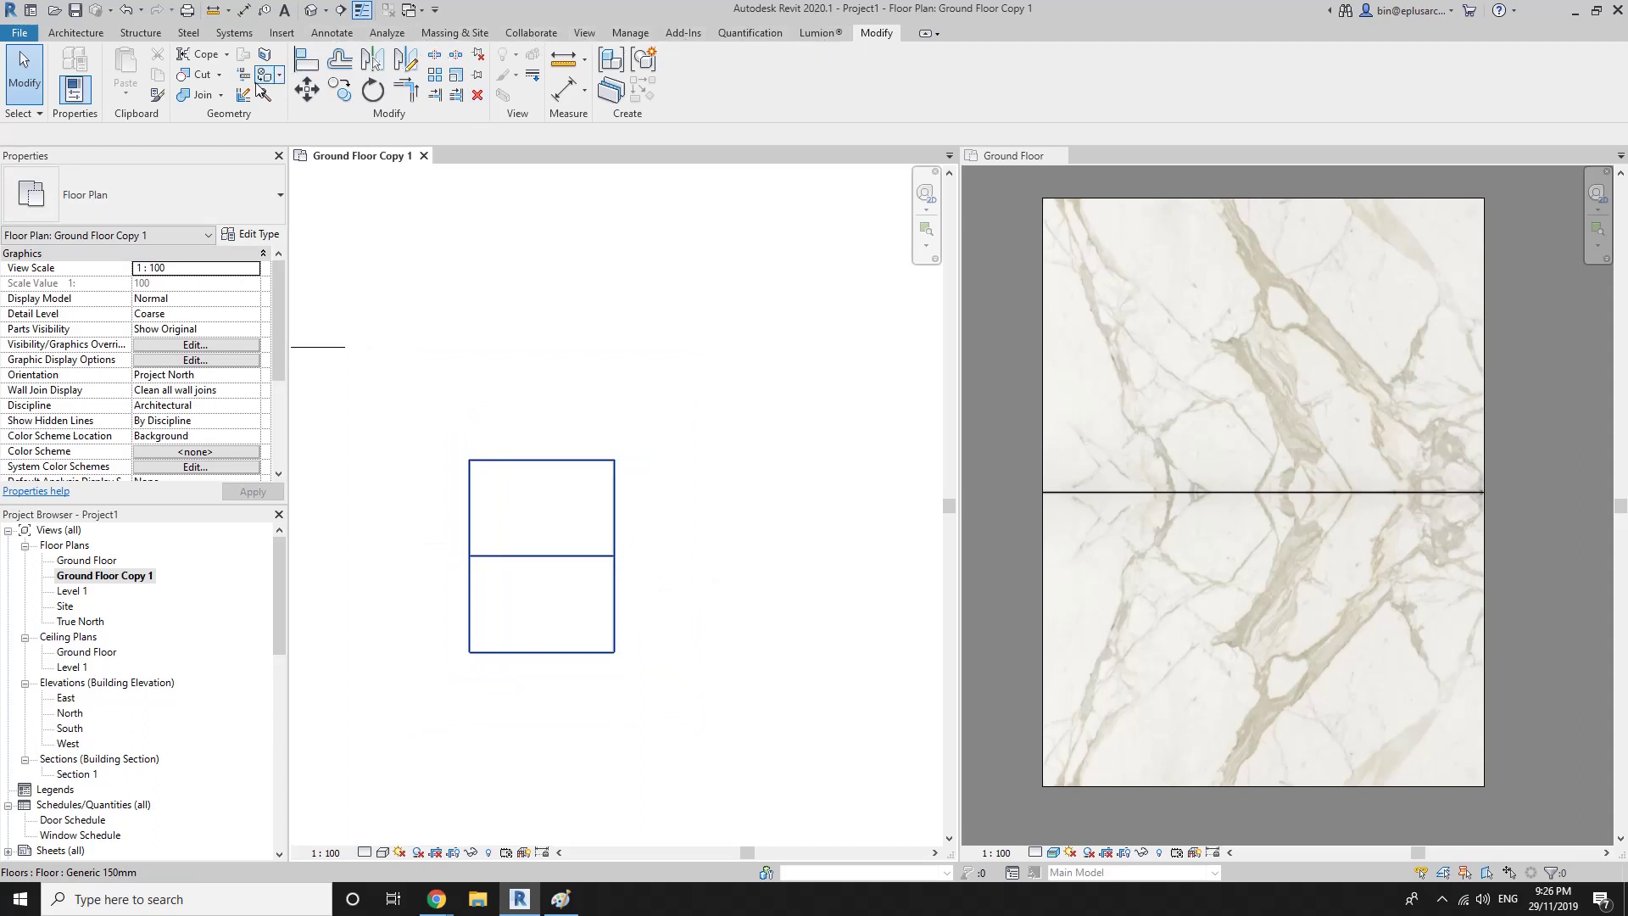
Sketch a rectangular split-face region on the floor's top face and finish the sketch
{"action": "left_click", "coordinate": [264, 56]}
{"action": "left_click", "coordinate": [765, 379]}
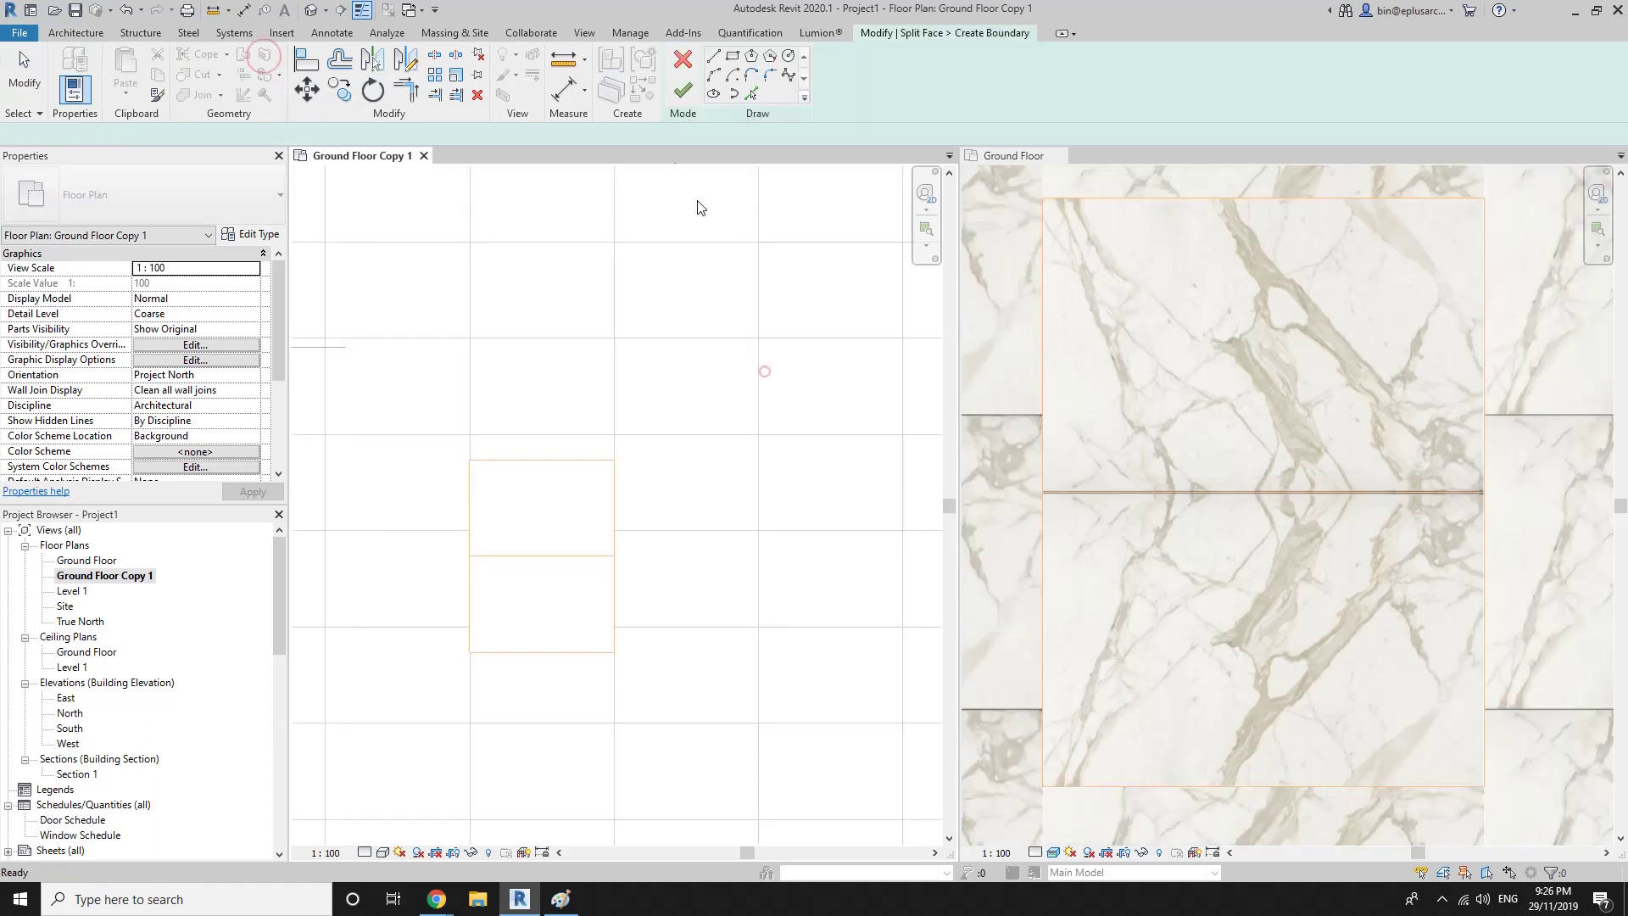
{"action": "left_click", "coordinate": [736, 56]}
{"action": "left_click", "coordinate": [683, 384]}
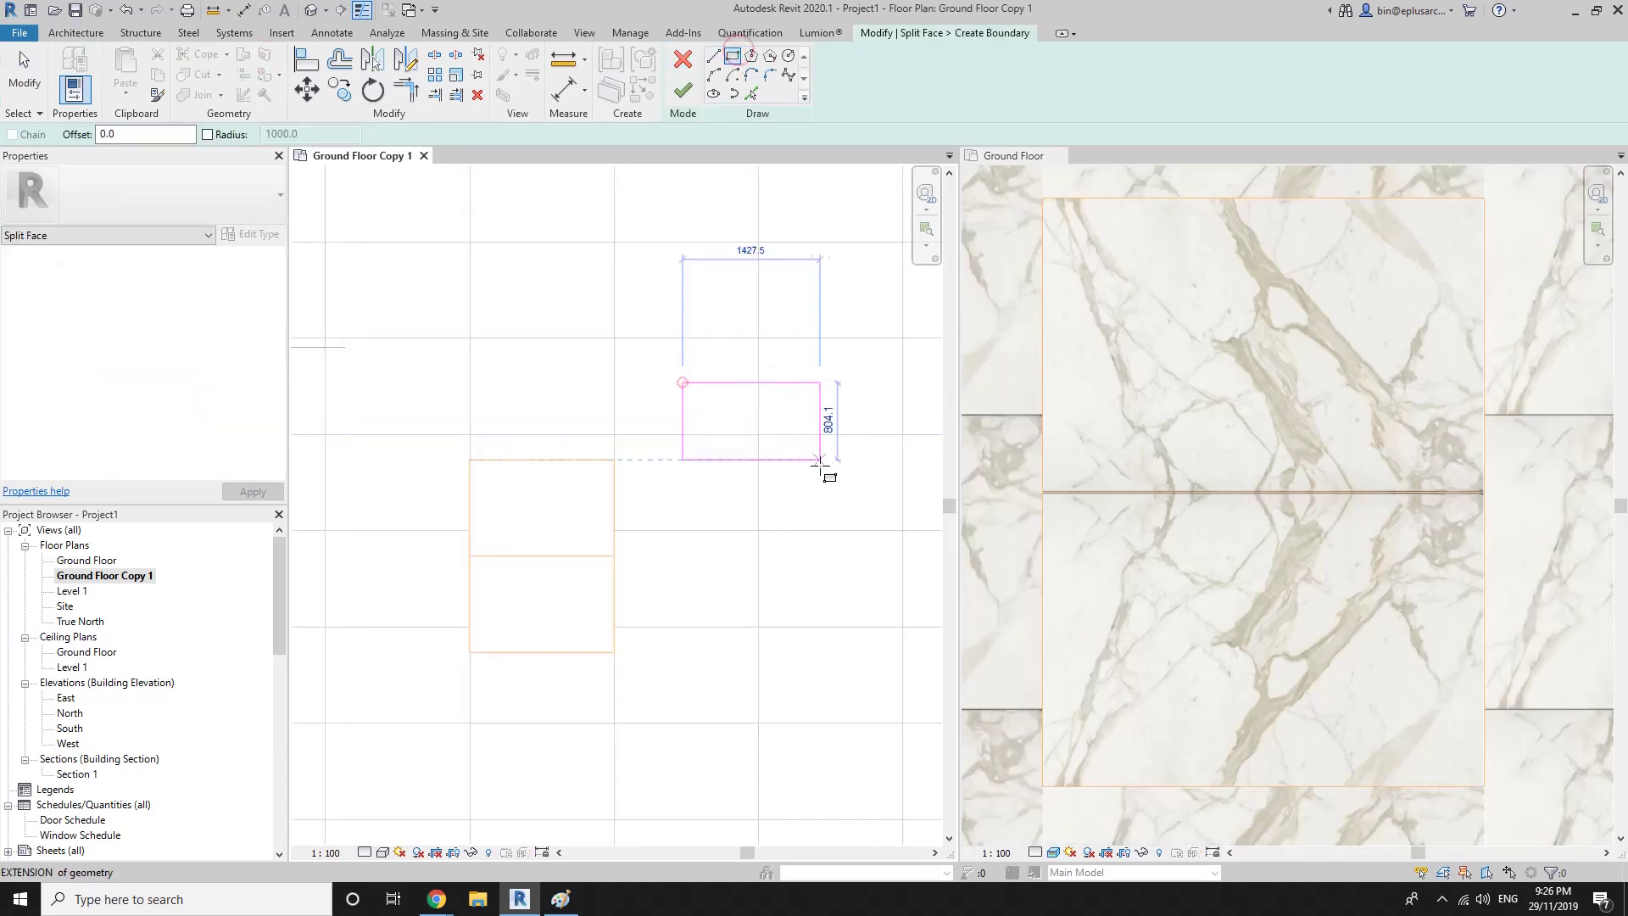
{"action": "left_click", "coordinate": [827, 479]}
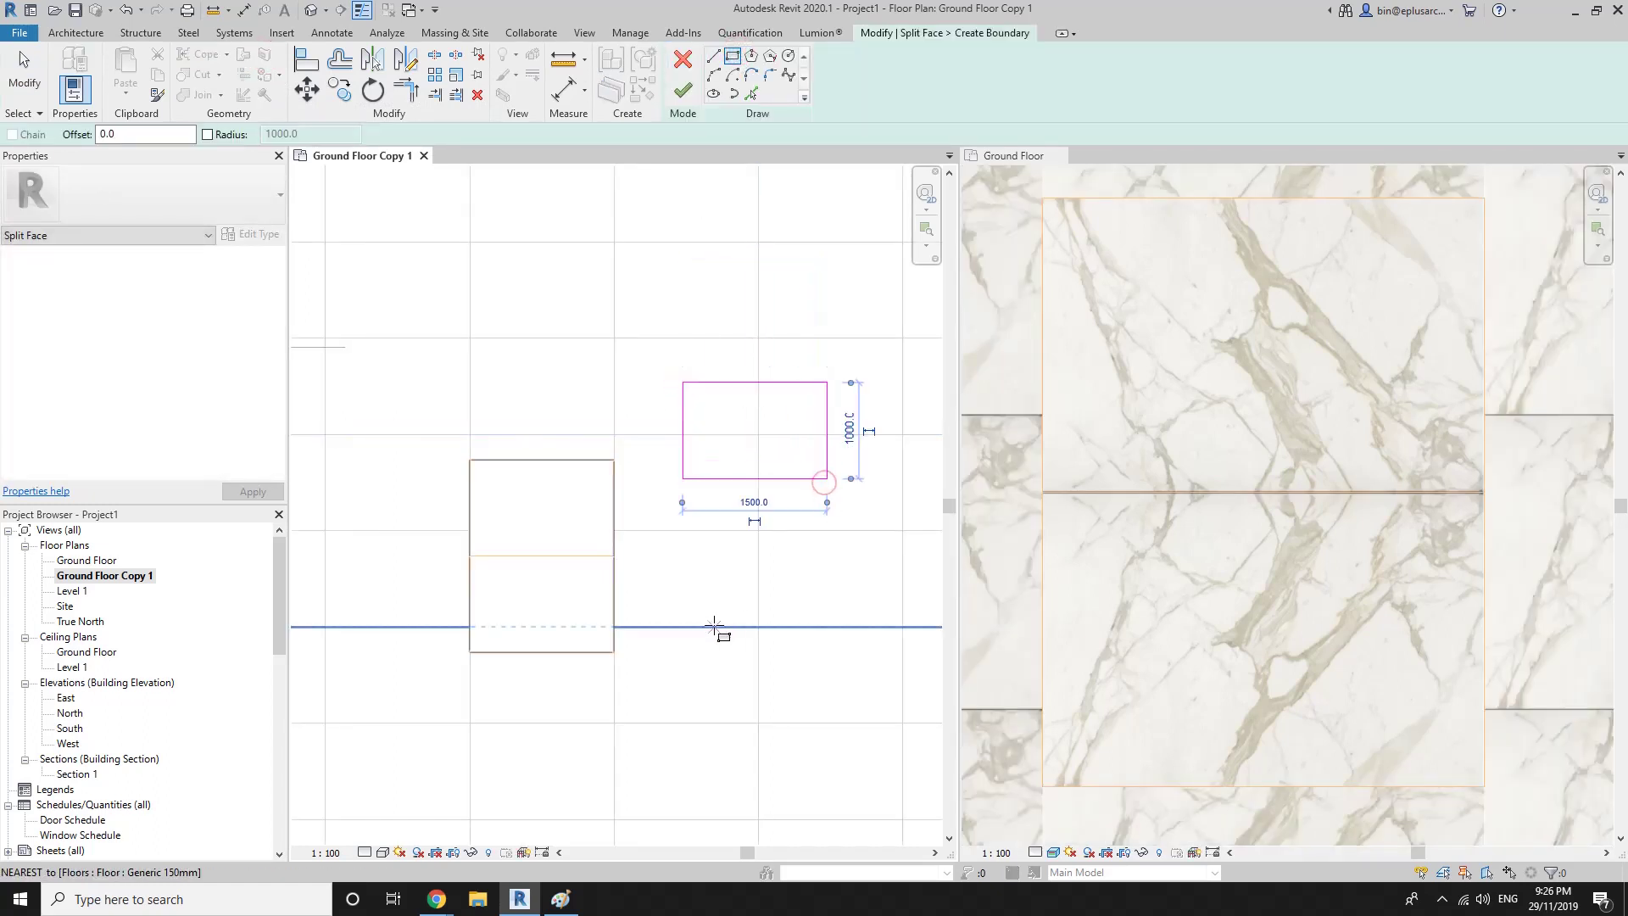
{"action": "left_click", "coordinate": [683, 479]}
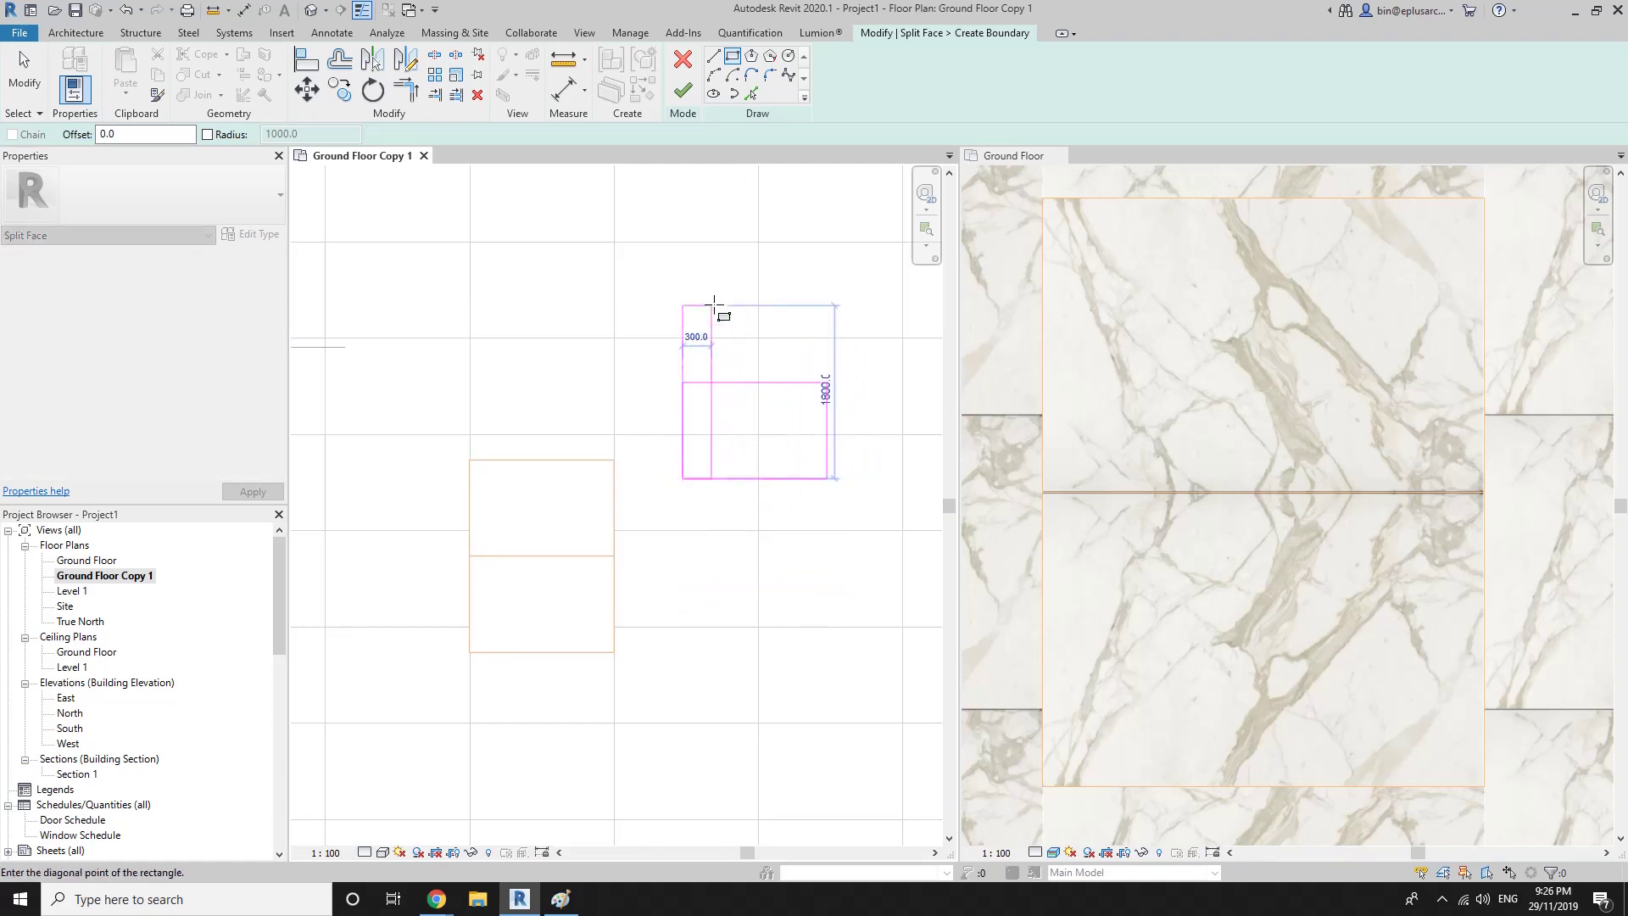
{"action": "left_click", "coordinate": [679, 93]}
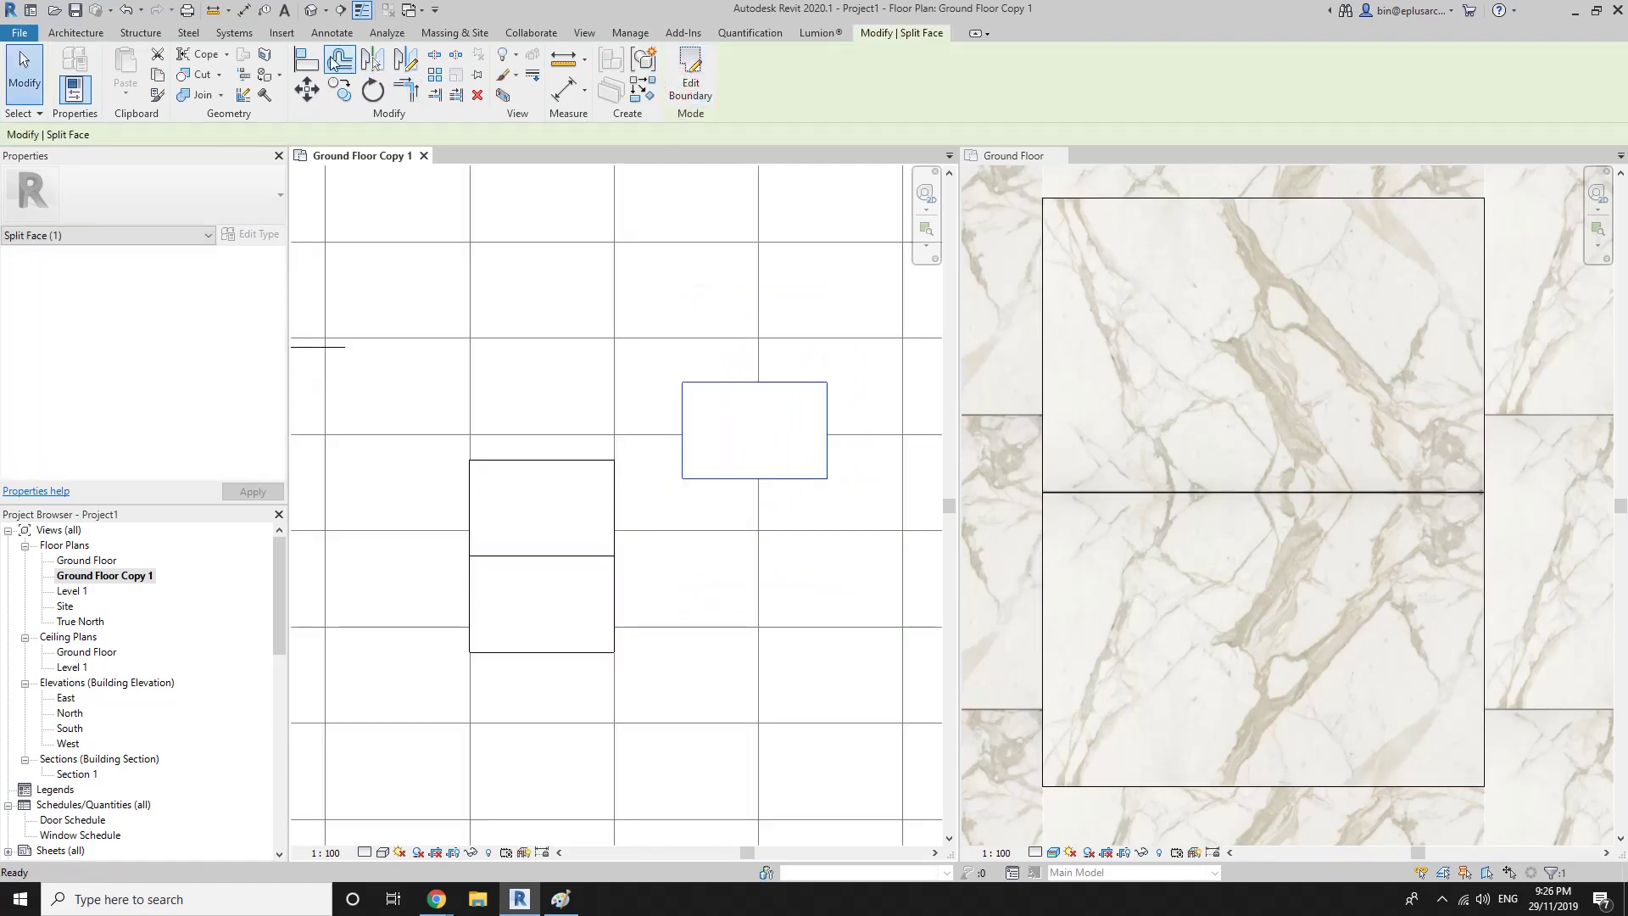
On the right-hand floor's face, draw a split rectangle 1500 wide with a 1000 height
{"action": "left_click", "coordinate": [265, 58]}
{"action": "left_click", "coordinate": [802, 536]}
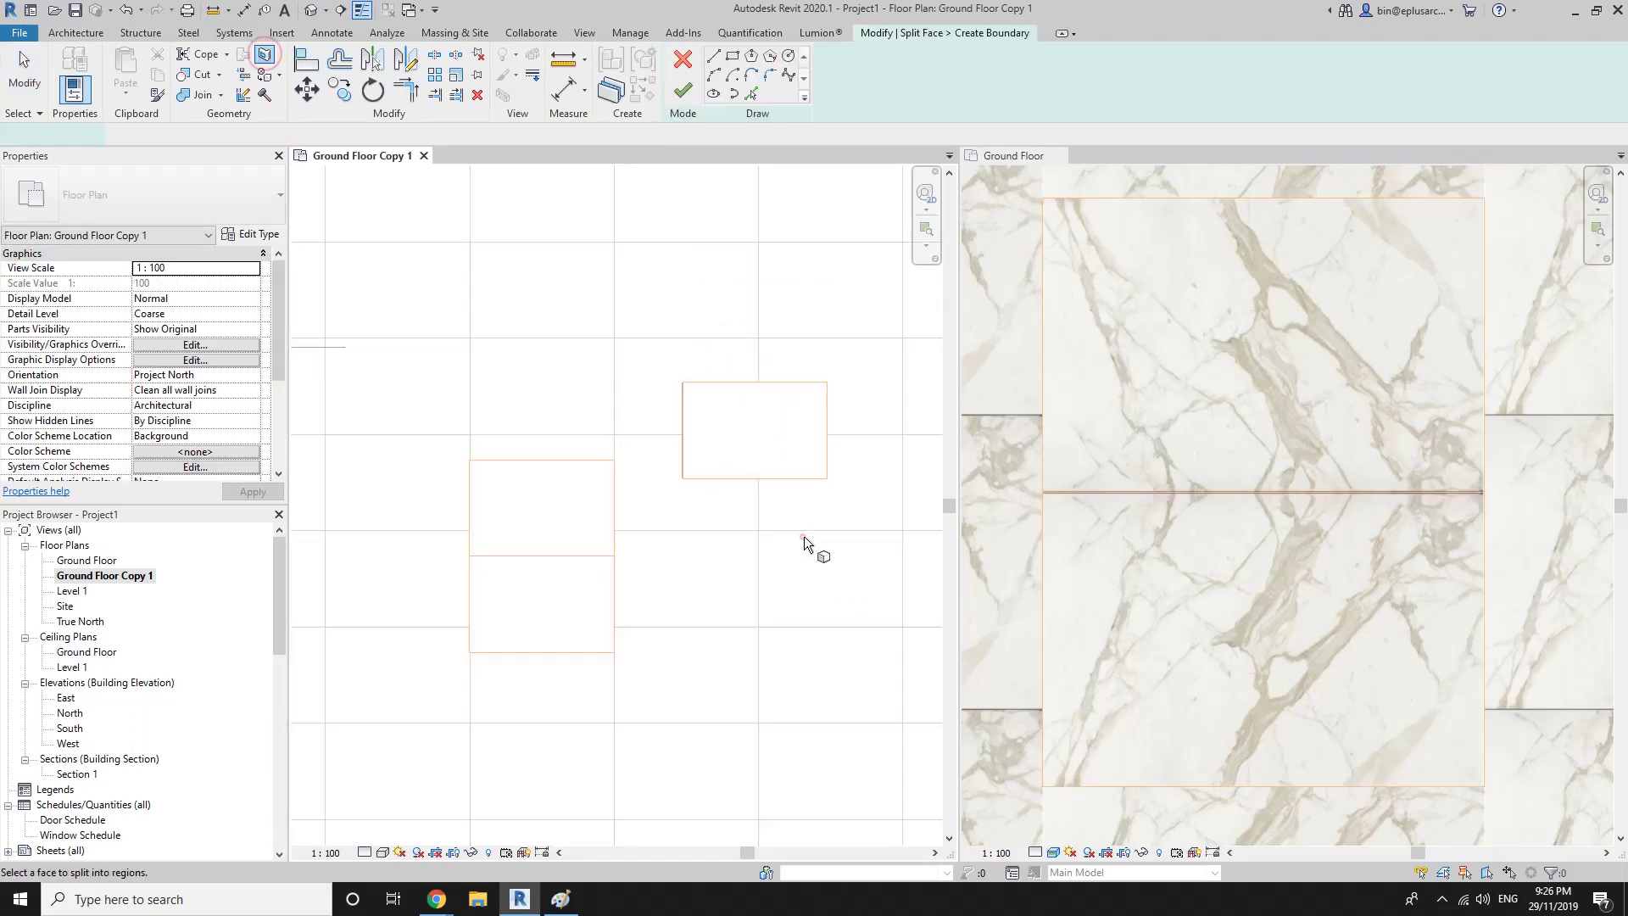
{"action": "left_click", "coordinate": [731, 57]}
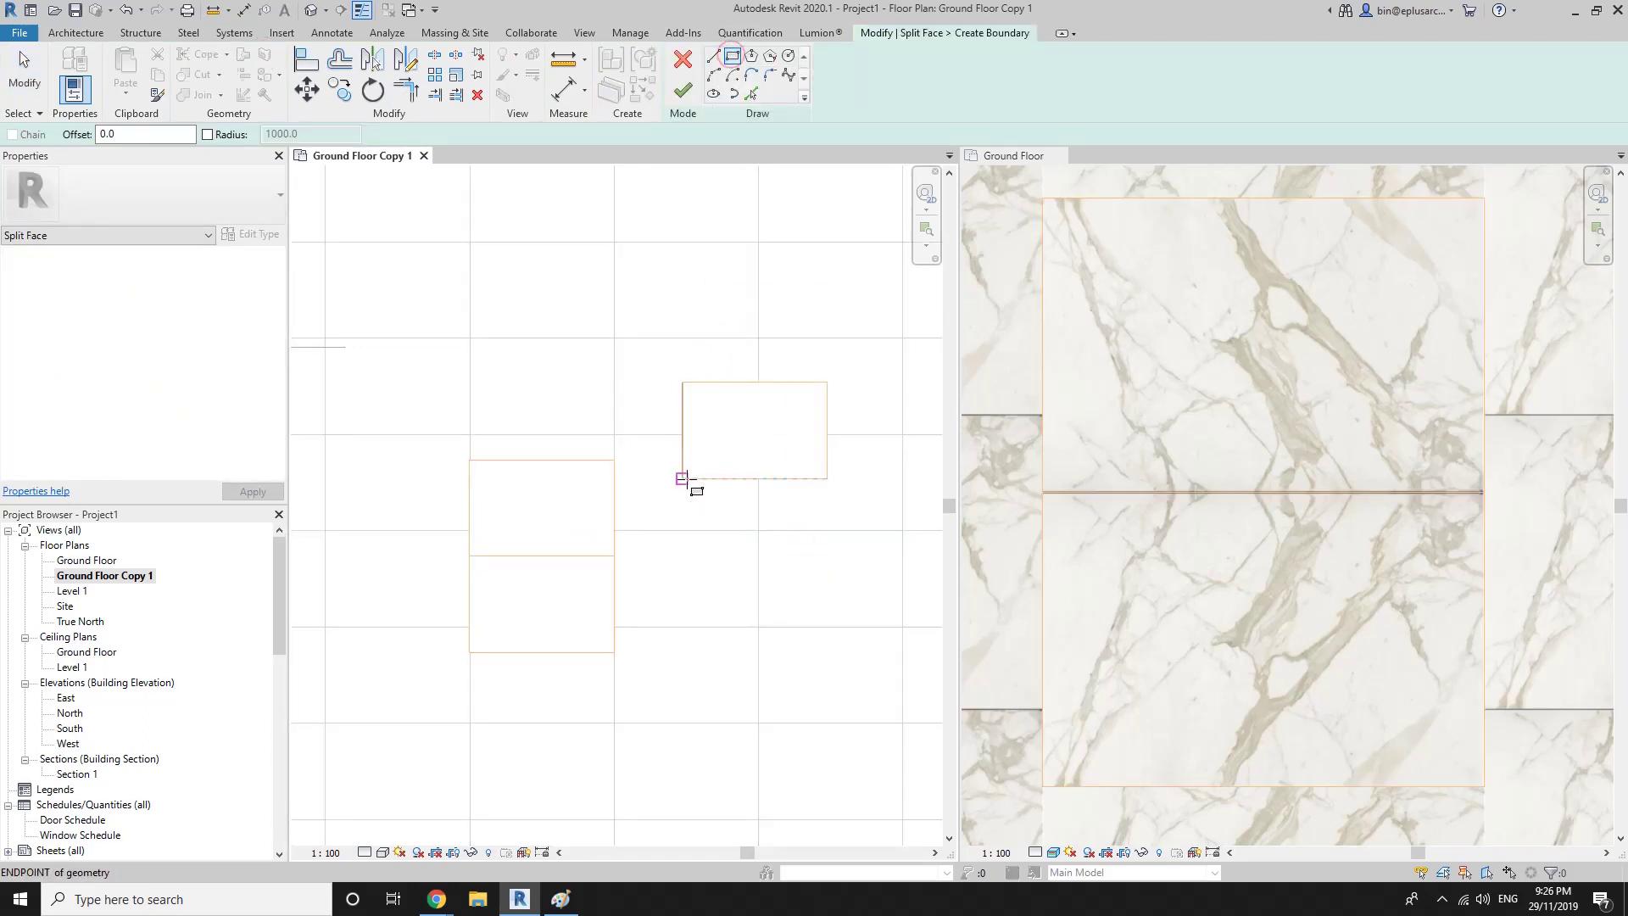
{"action": "left_click", "coordinate": [682, 479]}
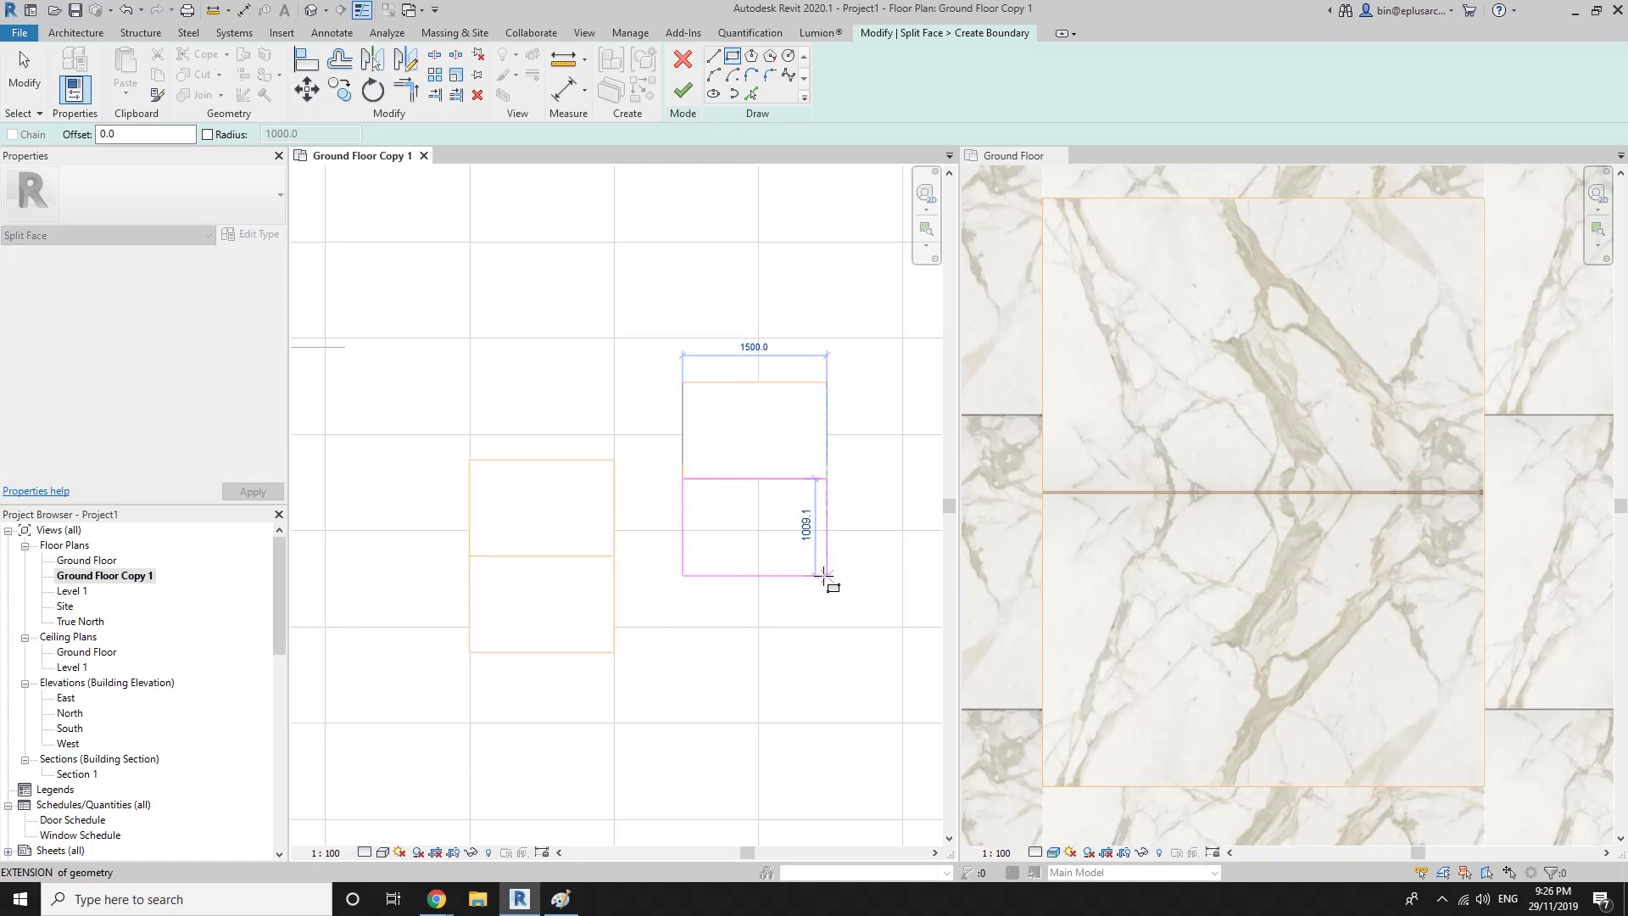
{"action": "scroll", "coordinate": [827, 575], "scroll_direction": "up", "scroll_amount": 3}
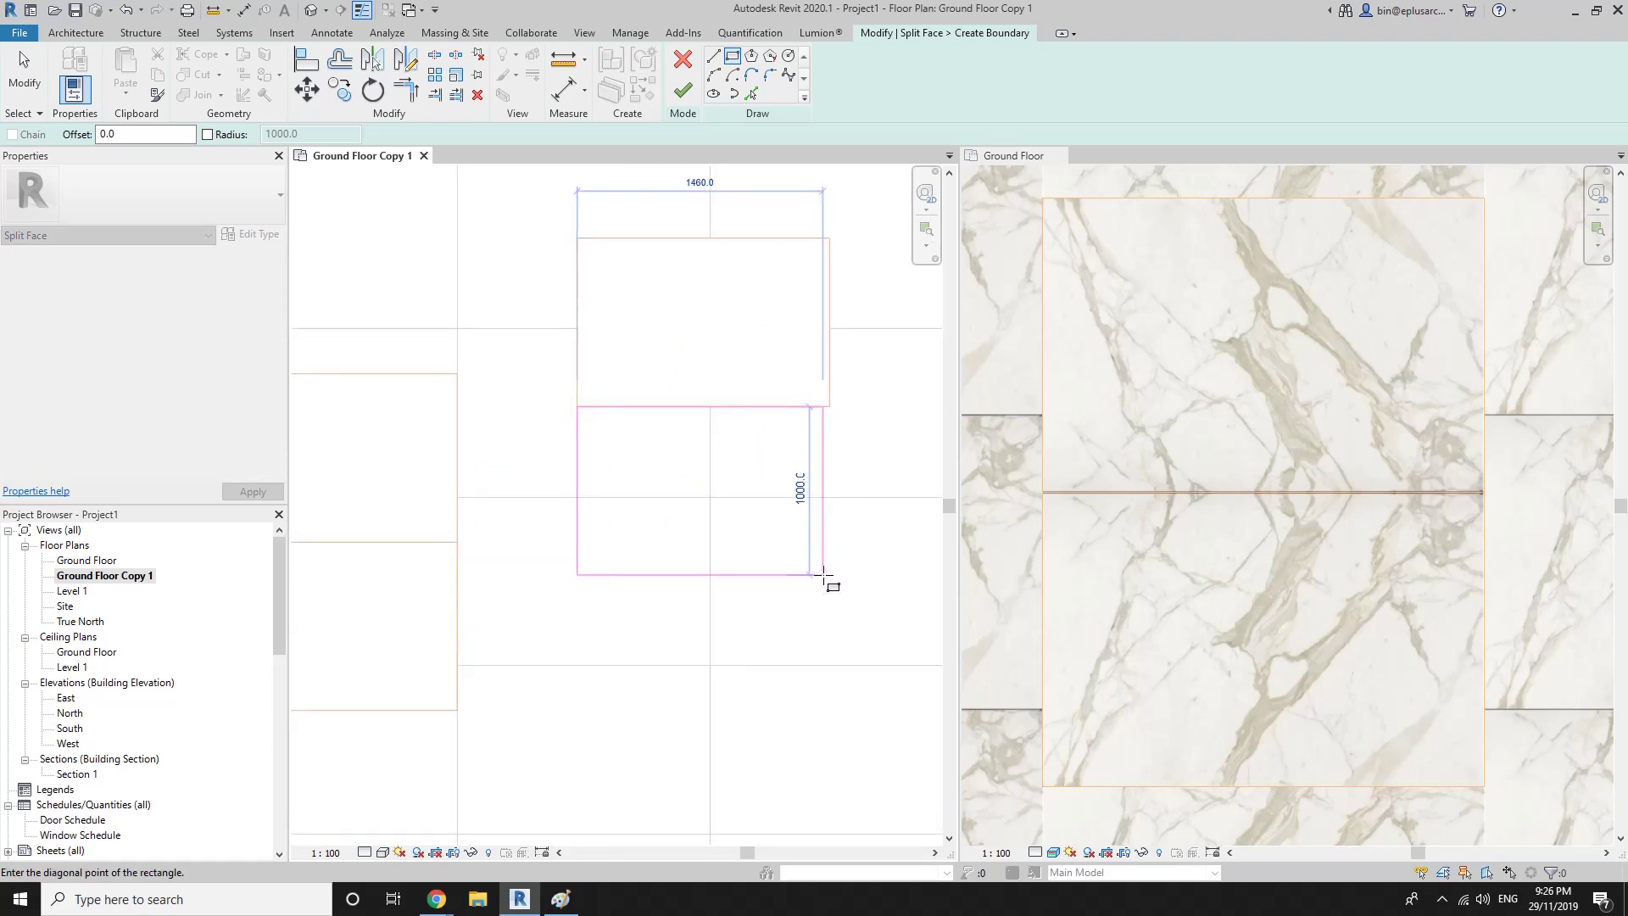
{"action": "left_click", "coordinate": [829, 568]}
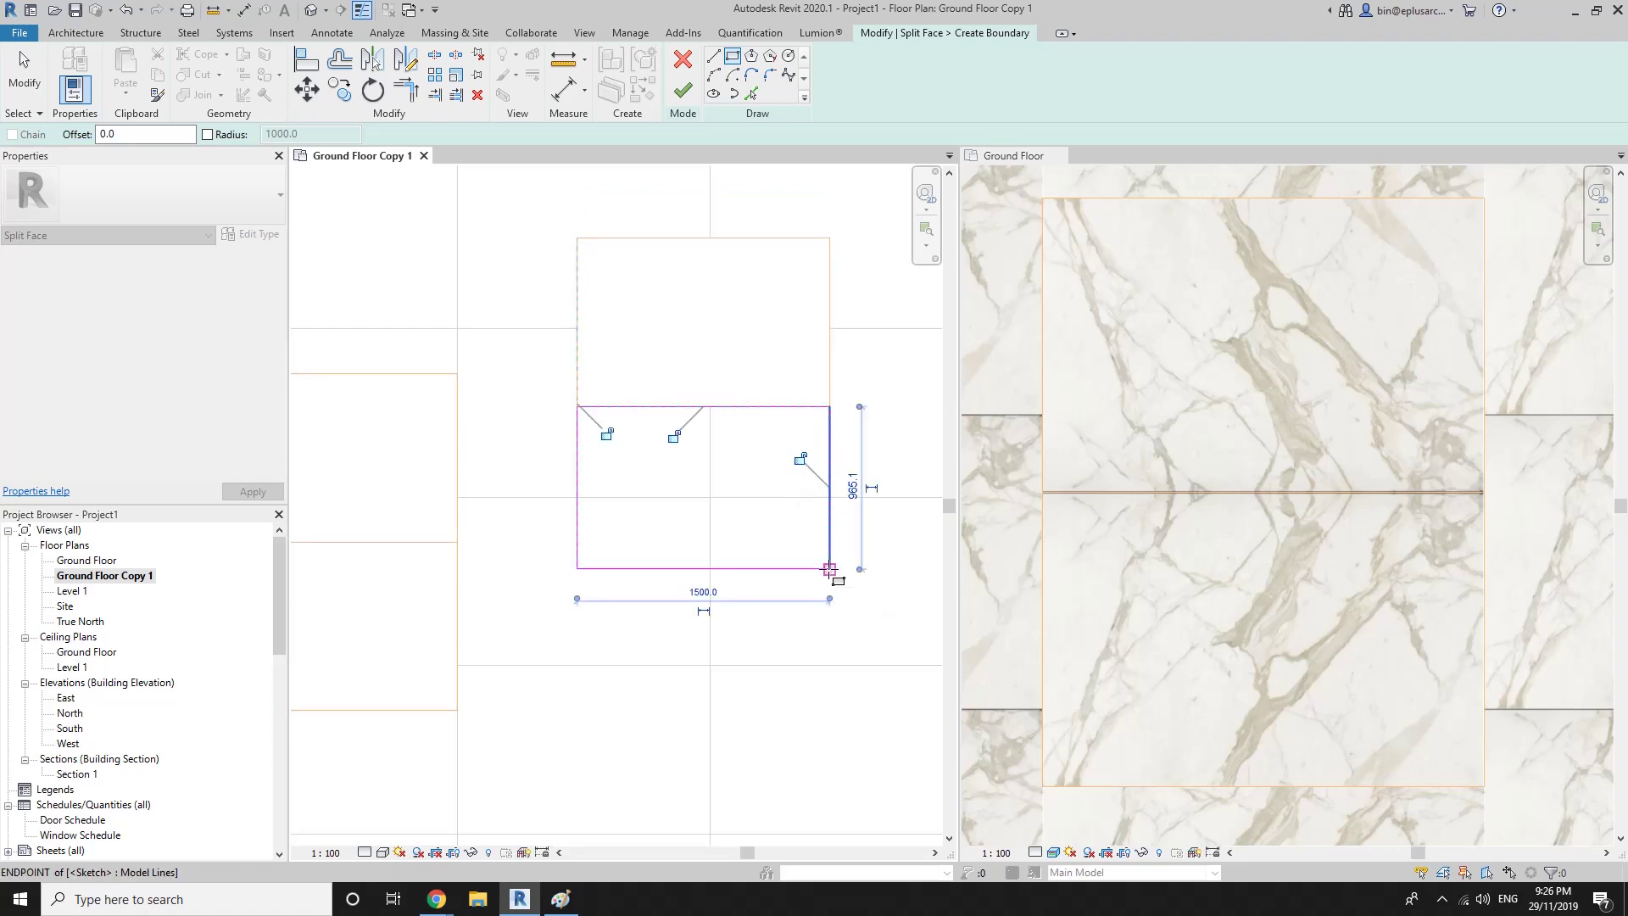
{"action": "left_click", "coordinate": [853, 488]}
{"action": "middle_click_drag", "start_coordinate": [891, 519], "coordinate": [901, 539]}
{"action": "type", "text": "1000"}
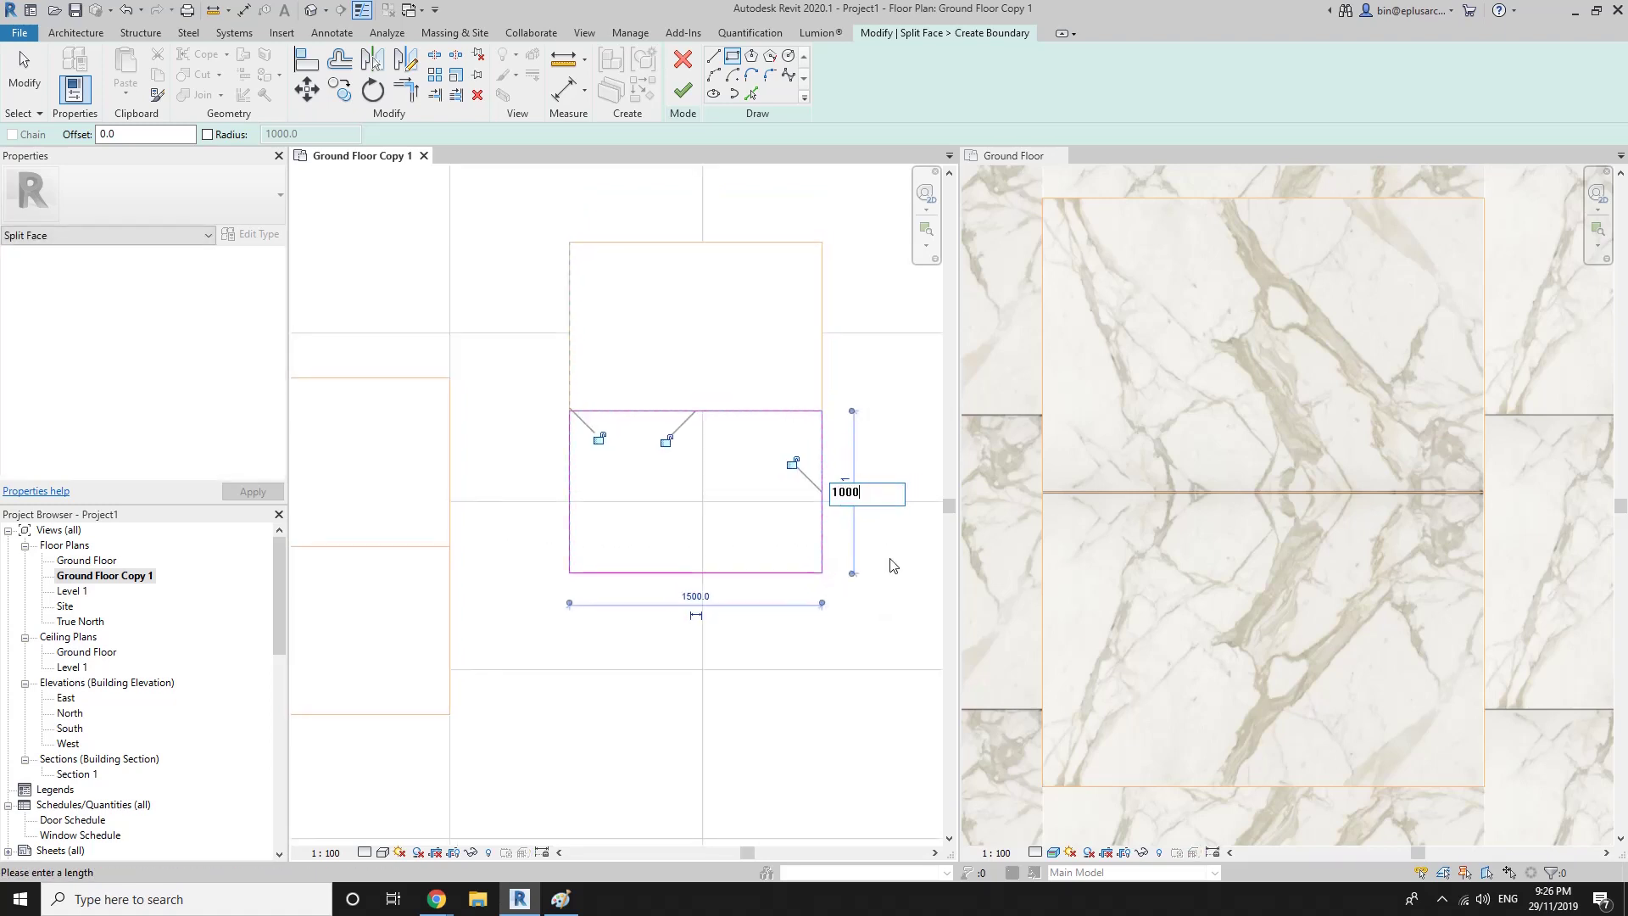
{"action": "key", "text": "Return"}
Move the sketched rectangle to line up with the floor edge below the upper region
{"action": "key", "text": "Escape"}
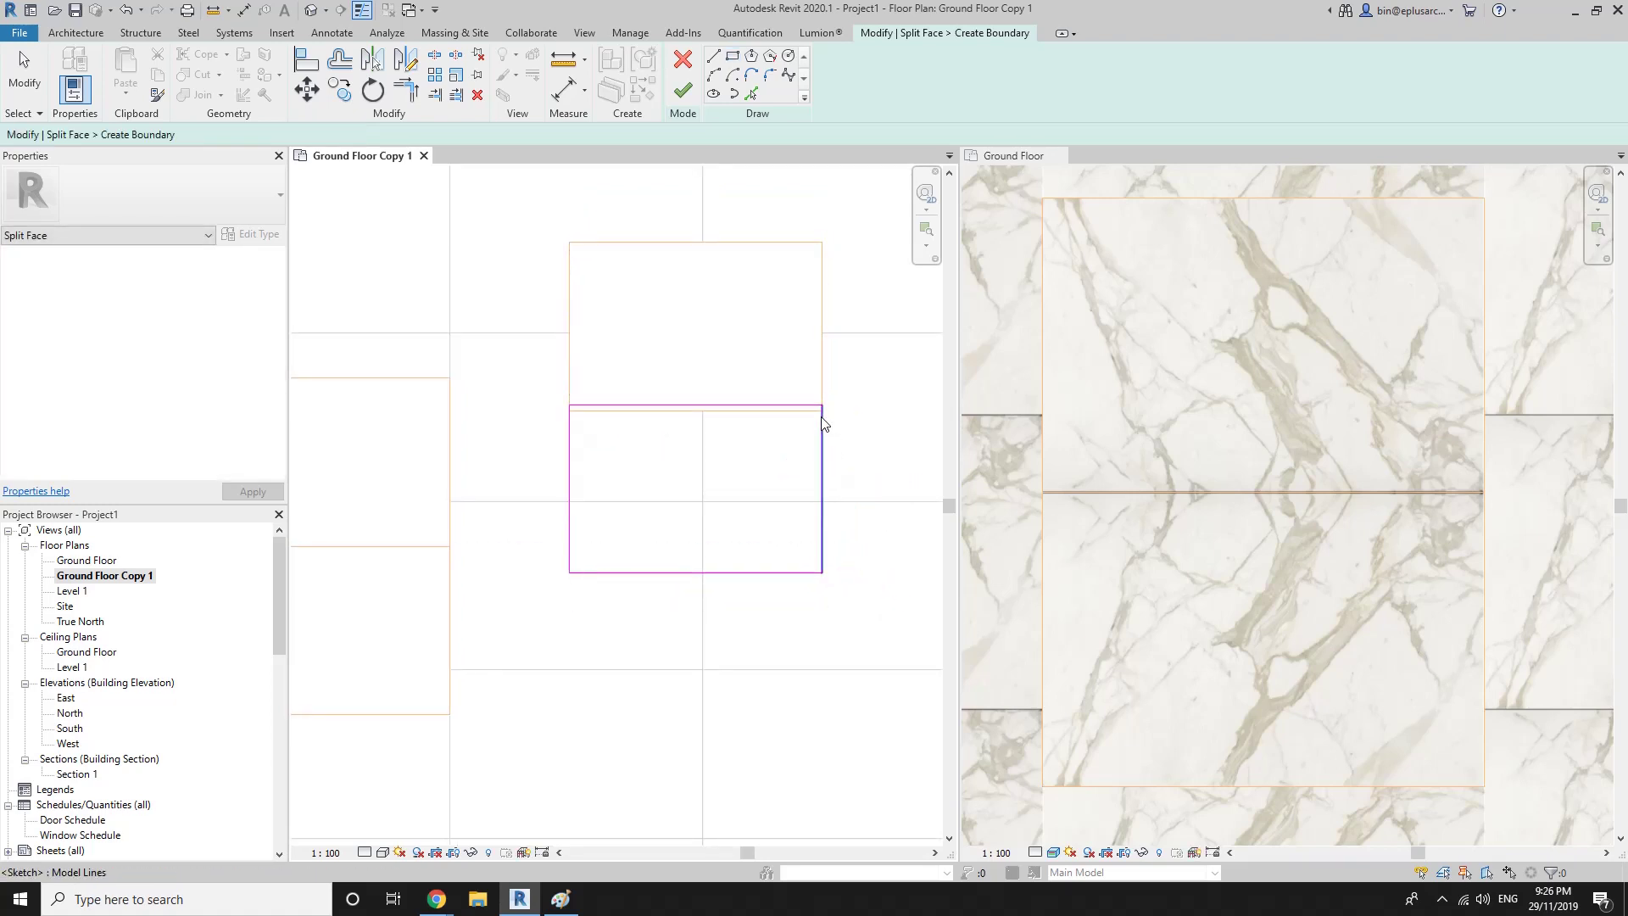
{"action": "key", "text": "Escape"}
{"action": "middle_click_drag", "start_coordinate": [821, 440], "coordinate": [828, 450]}
{"action": "left_click", "coordinate": [828, 450]}
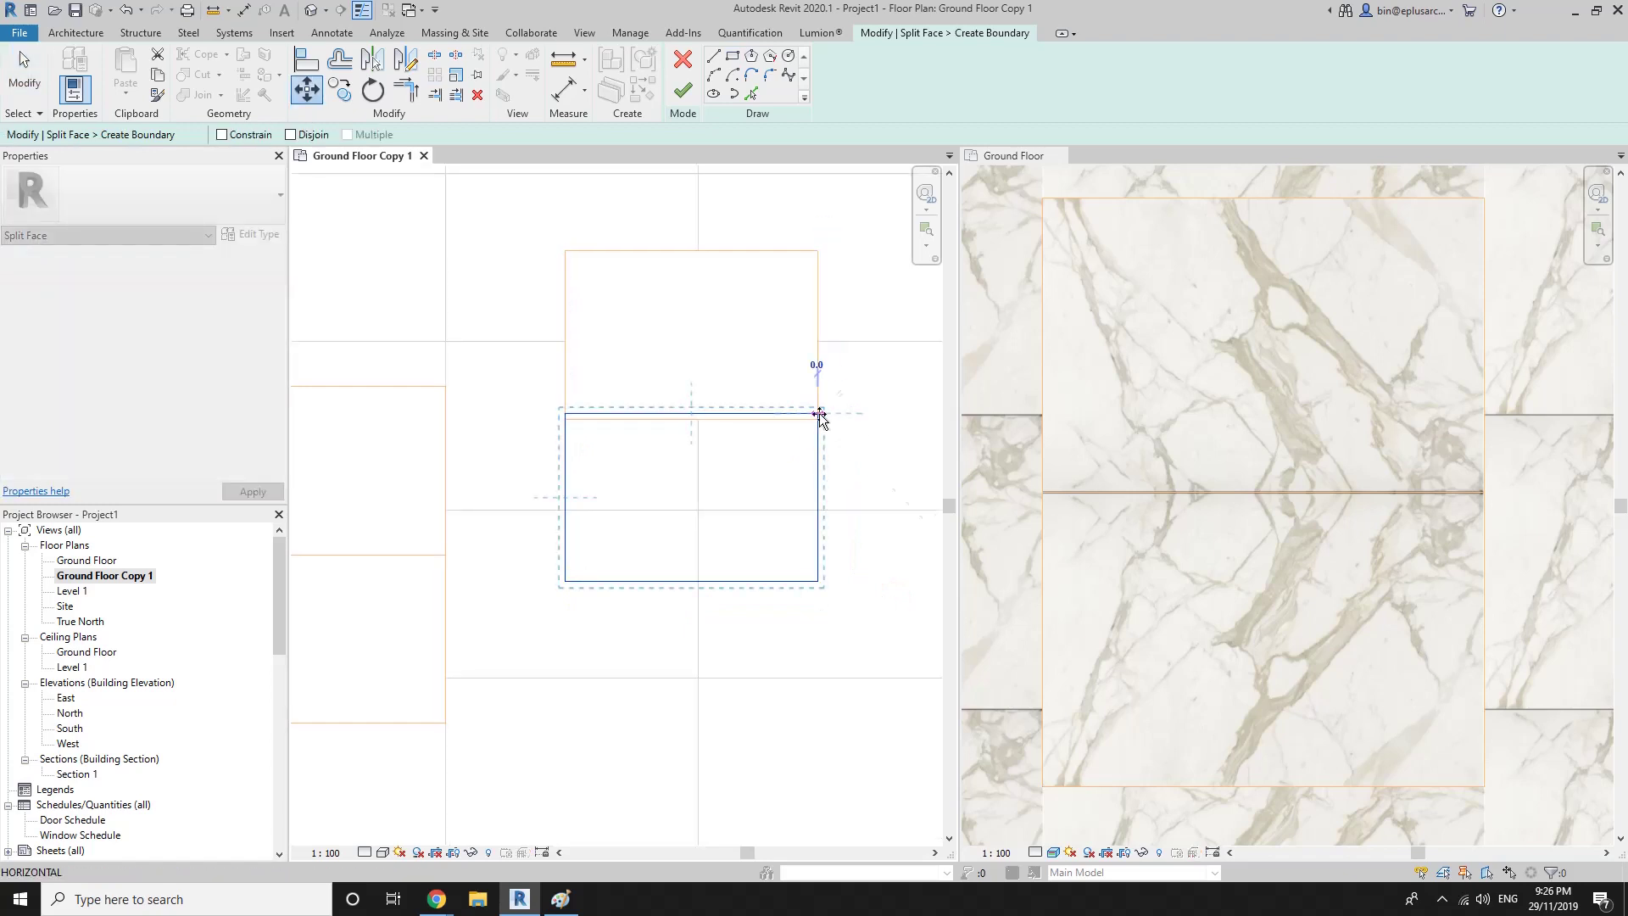
{"action": "left_click_drag", "start_coordinate": [835, 421], "coordinate": [818, 419]}
{"action": "left_click", "coordinate": [774, 461]}
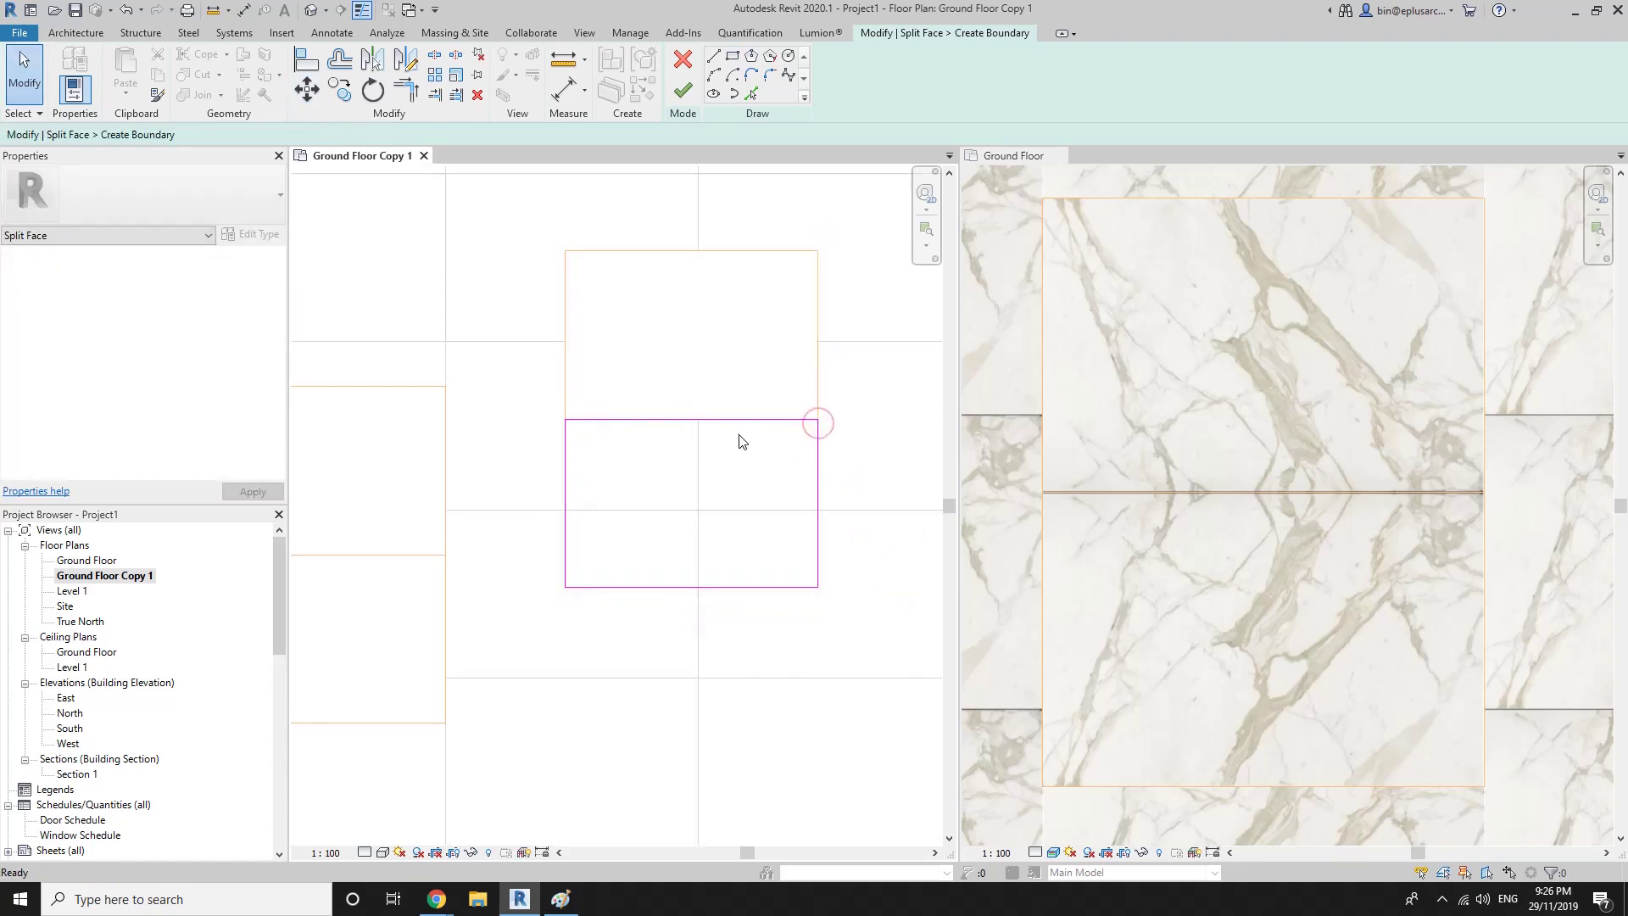
Finish the split-face sketch and remove the paint from the right-hand floor's face
{"action": "left_click", "coordinate": [682, 93]}
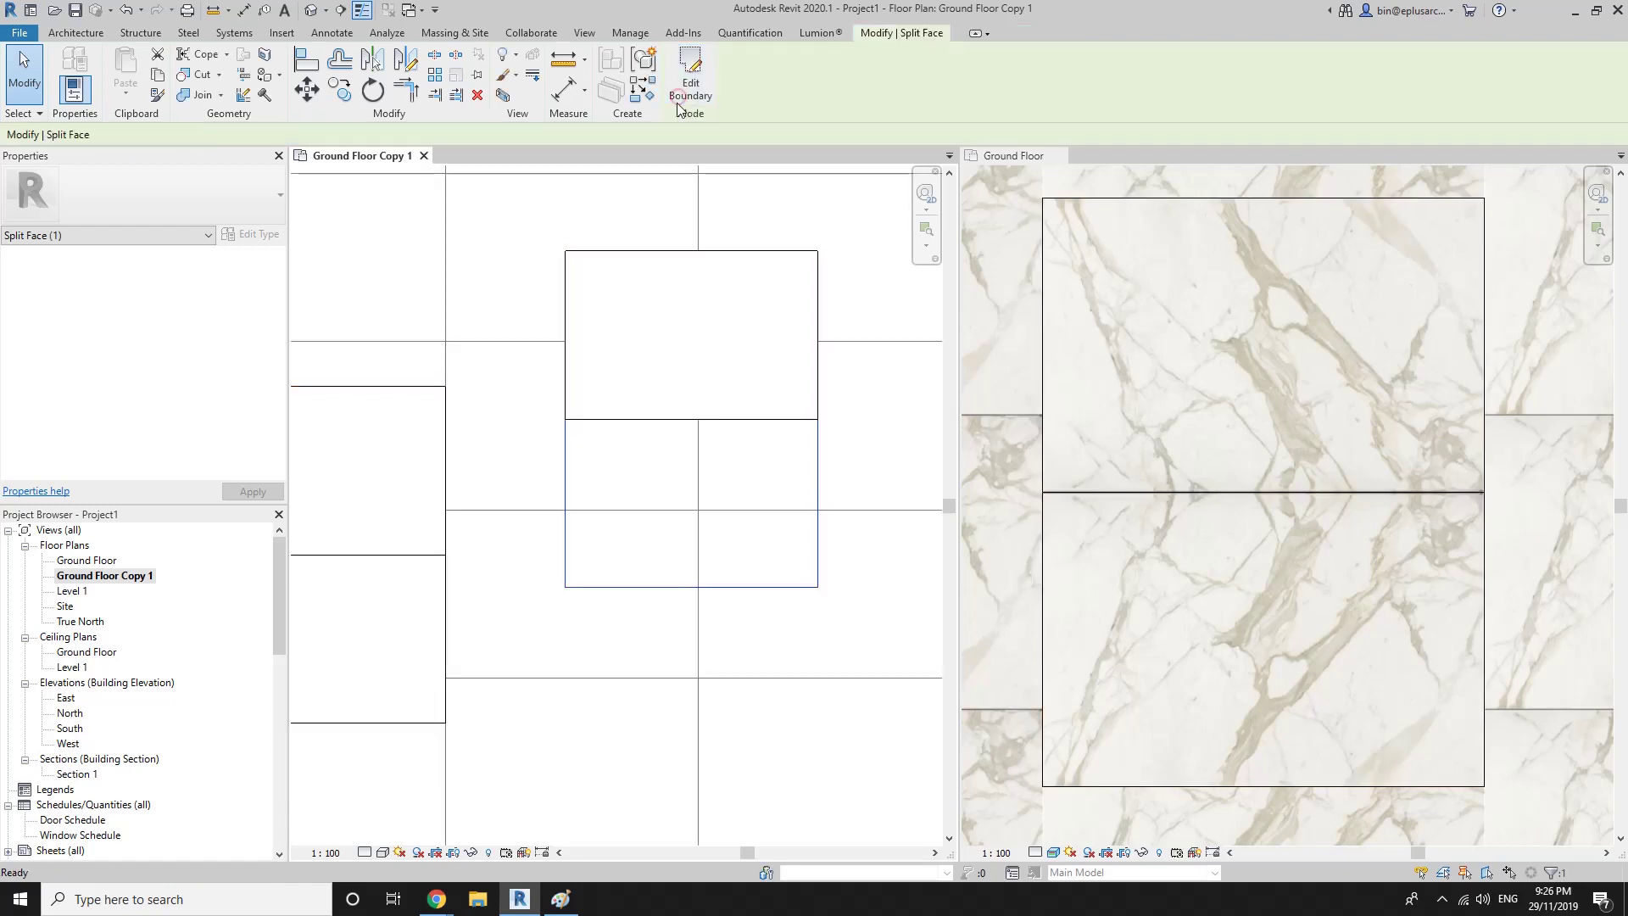
{"action": "scroll", "coordinate": [741, 421], "scroll_direction": "down", "scroll_amount": 3}
{"action": "scroll", "coordinate": [709, 436], "scroll_direction": "down", "scroll_amount": 1}
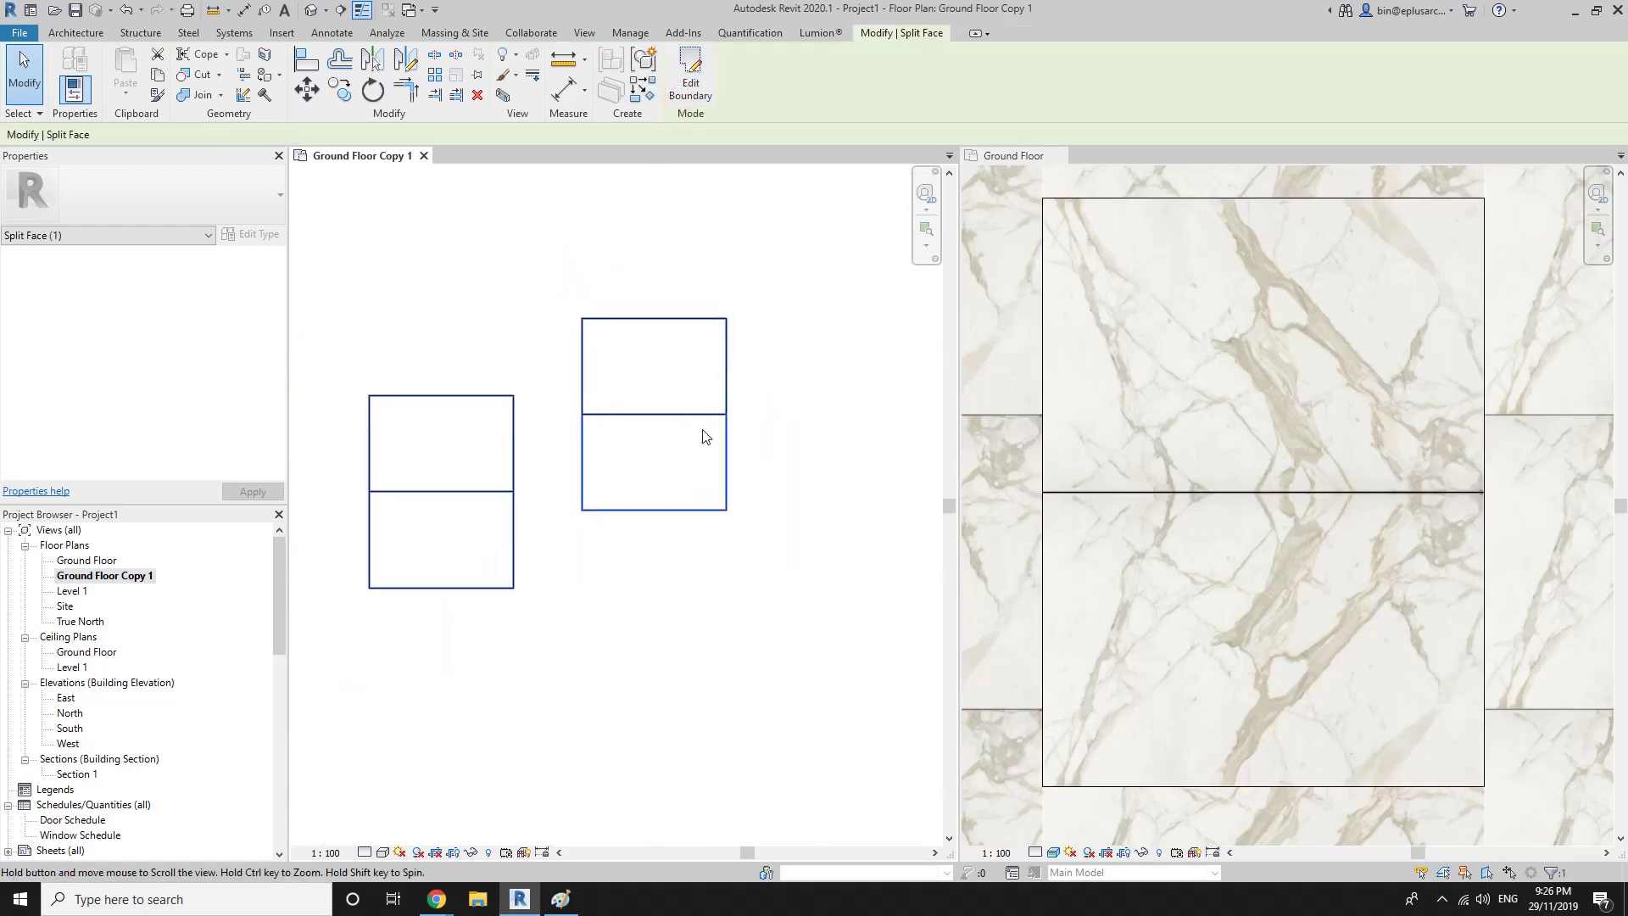
{"action": "left_click", "coordinate": [278, 74]}
{"action": "left_click", "coordinate": [283, 136]}
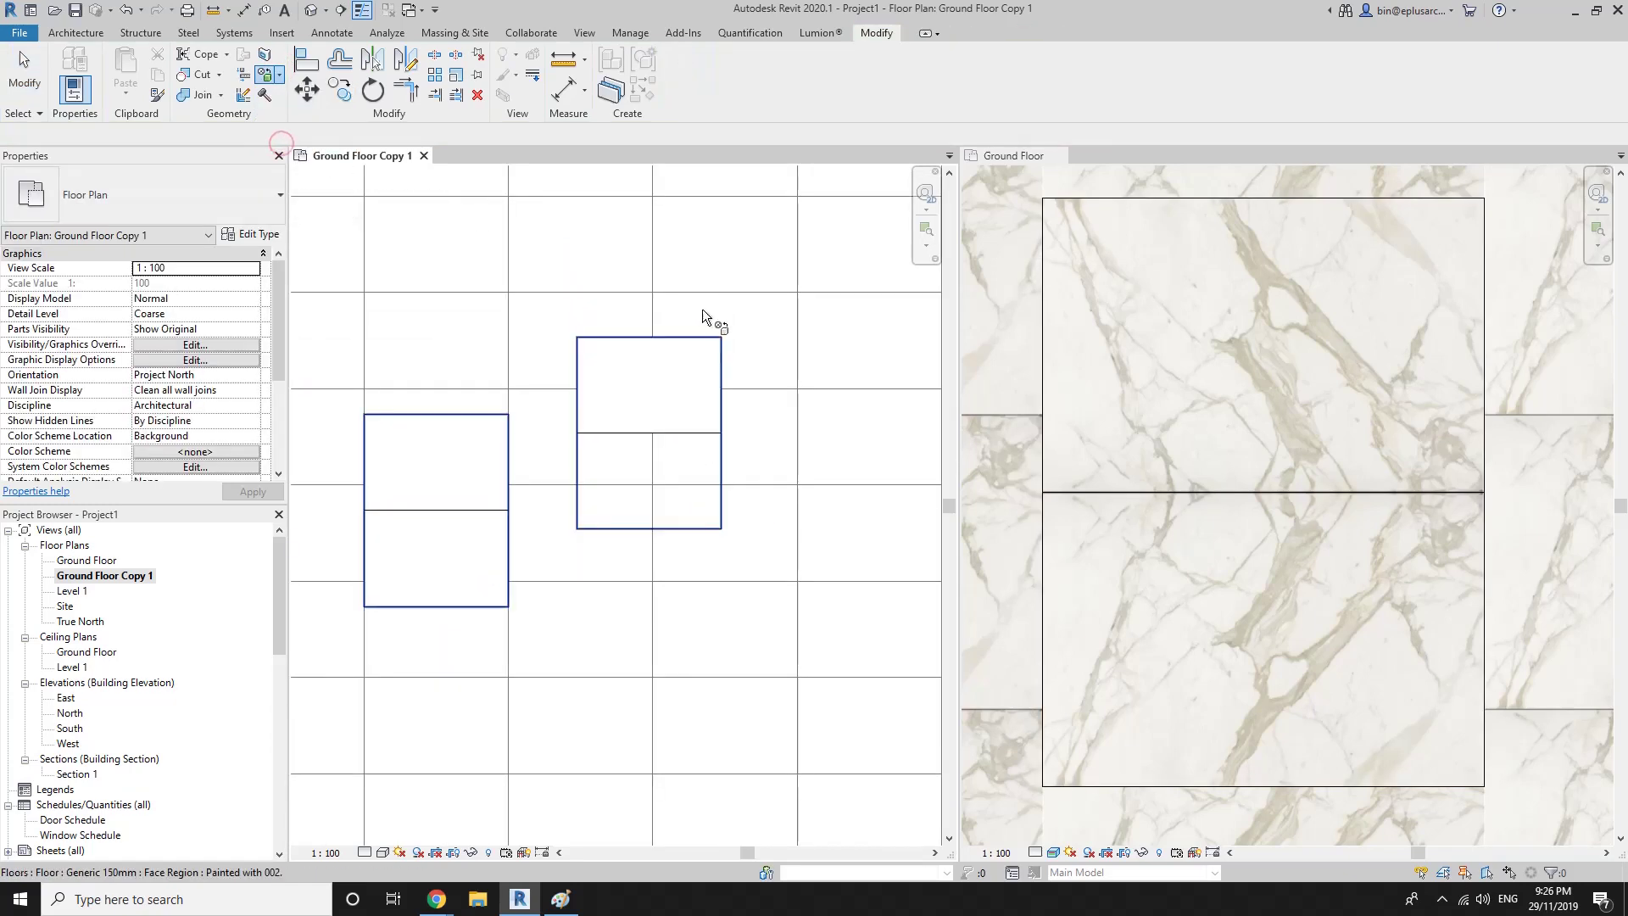
{"action": "scroll", "coordinate": [710, 348], "scroll_direction": "down", "scroll_amount": 1}
{"action": "scroll", "coordinate": [1399, 416], "scroll_direction": "down", "scroll_amount": 1}
{"action": "scroll", "coordinate": [1229, 441], "scroll_direction": "down", "scroll_amount": 2}
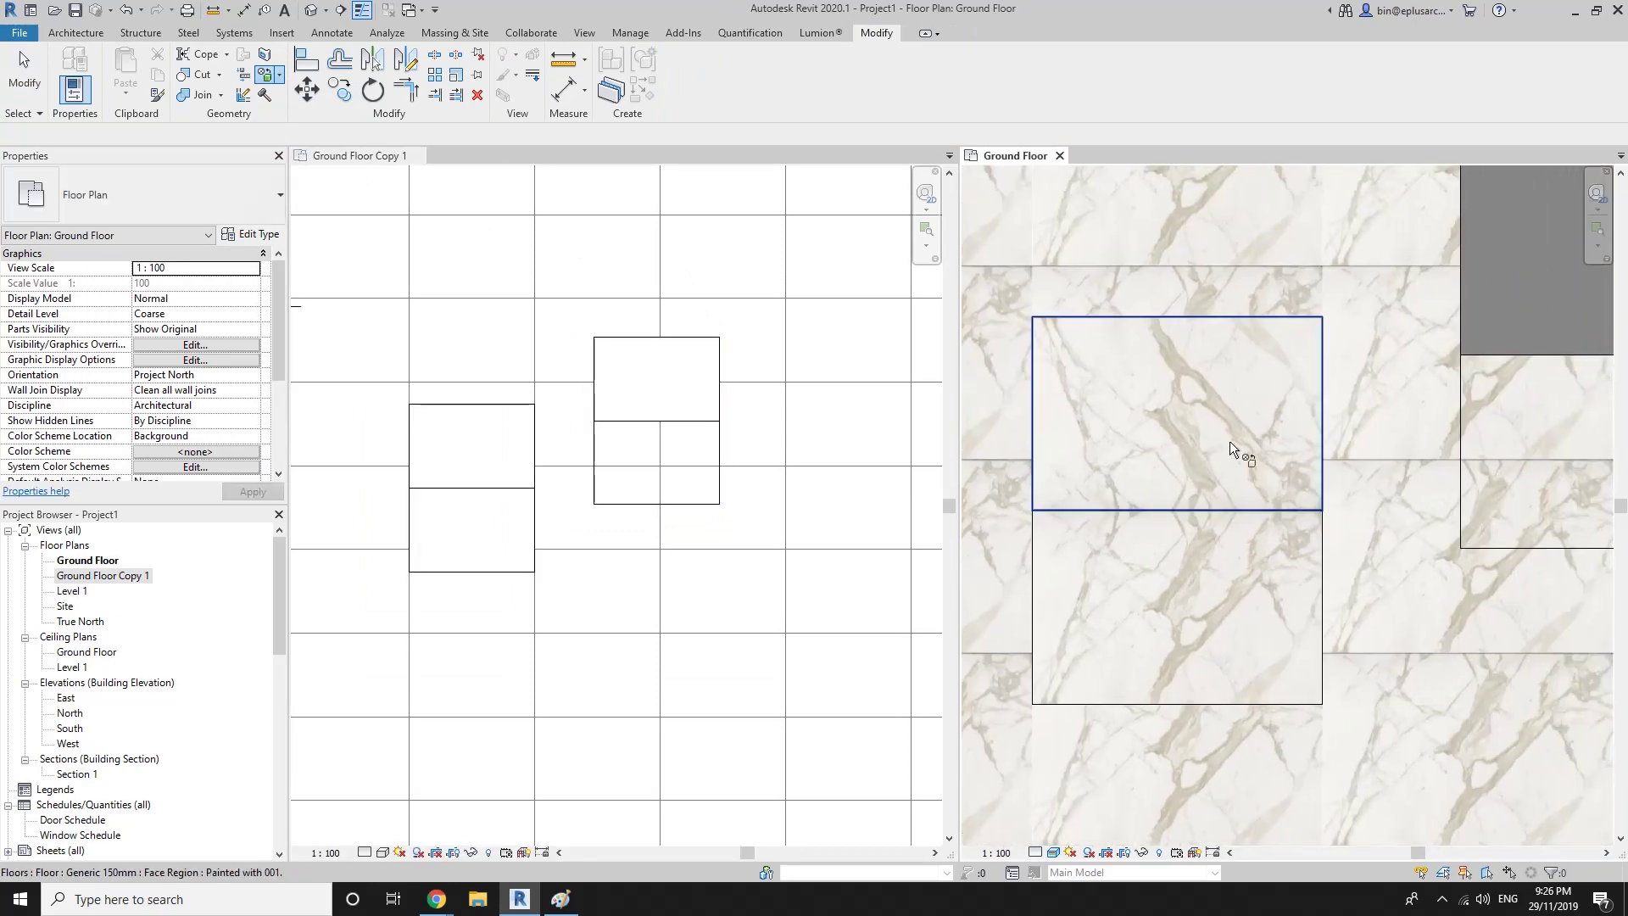
{"action": "scroll", "coordinate": [1229, 440], "scroll_direction": "down", "scroll_amount": 2}
{"action": "left_click", "coordinate": [789, 312]}
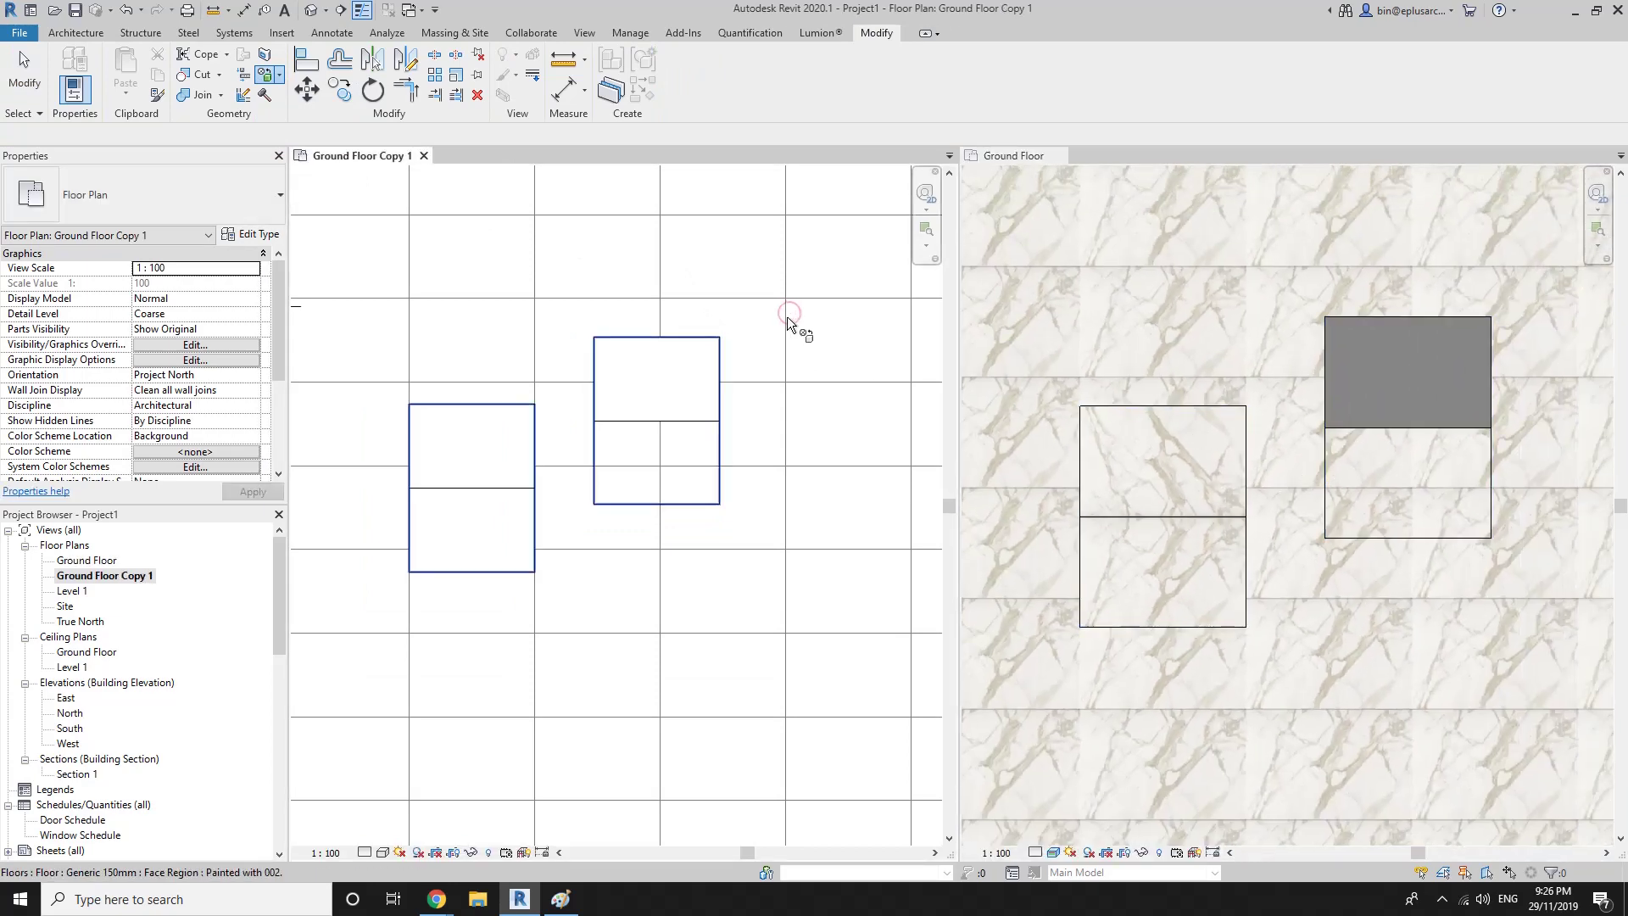
Paint the upper face with marble material 001 and select material 002
{"action": "left_click", "coordinate": [279, 74]}
{"action": "left_click", "coordinate": [288, 108]}
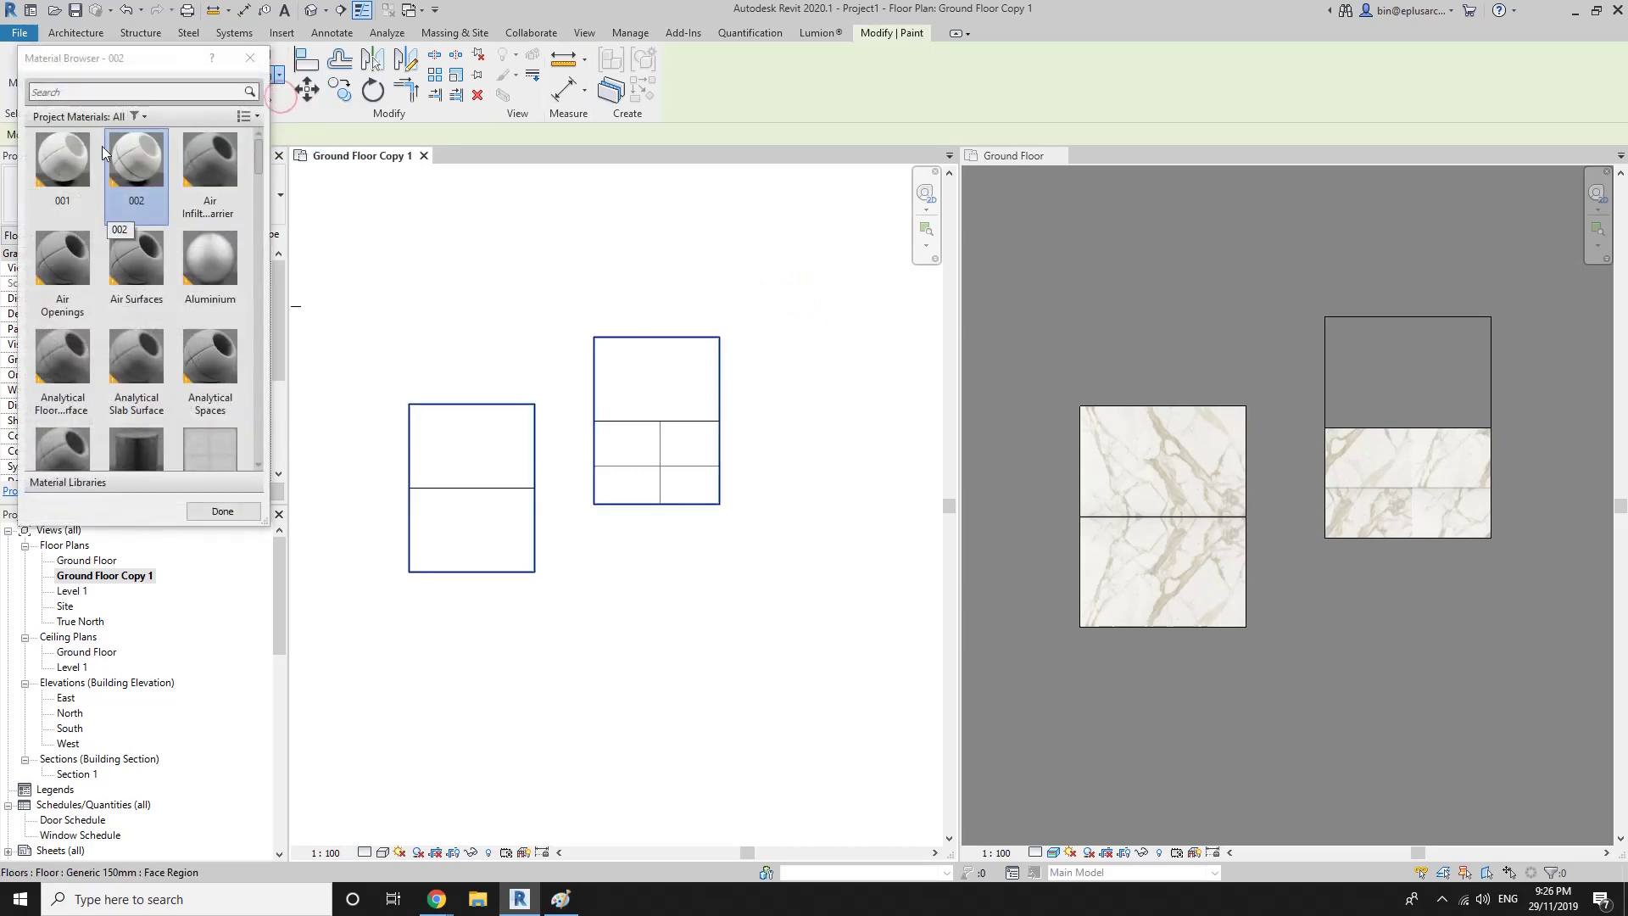
{"action": "left_click", "coordinate": [62, 161]}
{"action": "left_click", "coordinate": [674, 356]}
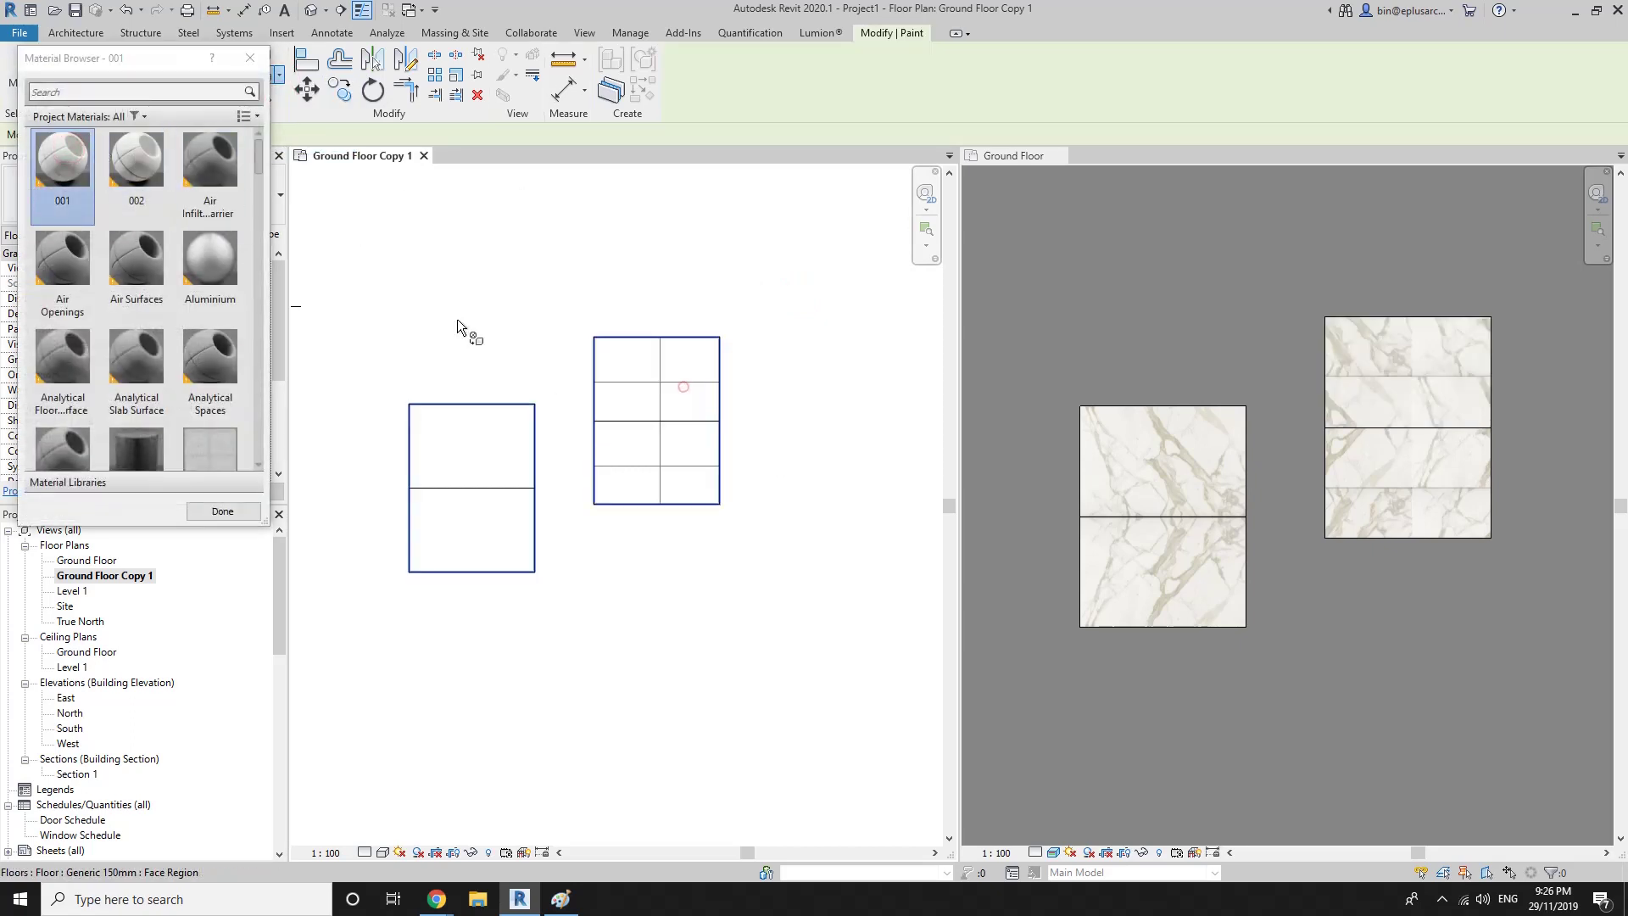
{"action": "left_click", "coordinate": [136, 162]}
{"action": "scroll", "coordinate": [716, 450], "scroll_direction": "up", "scroll_amount": 1}
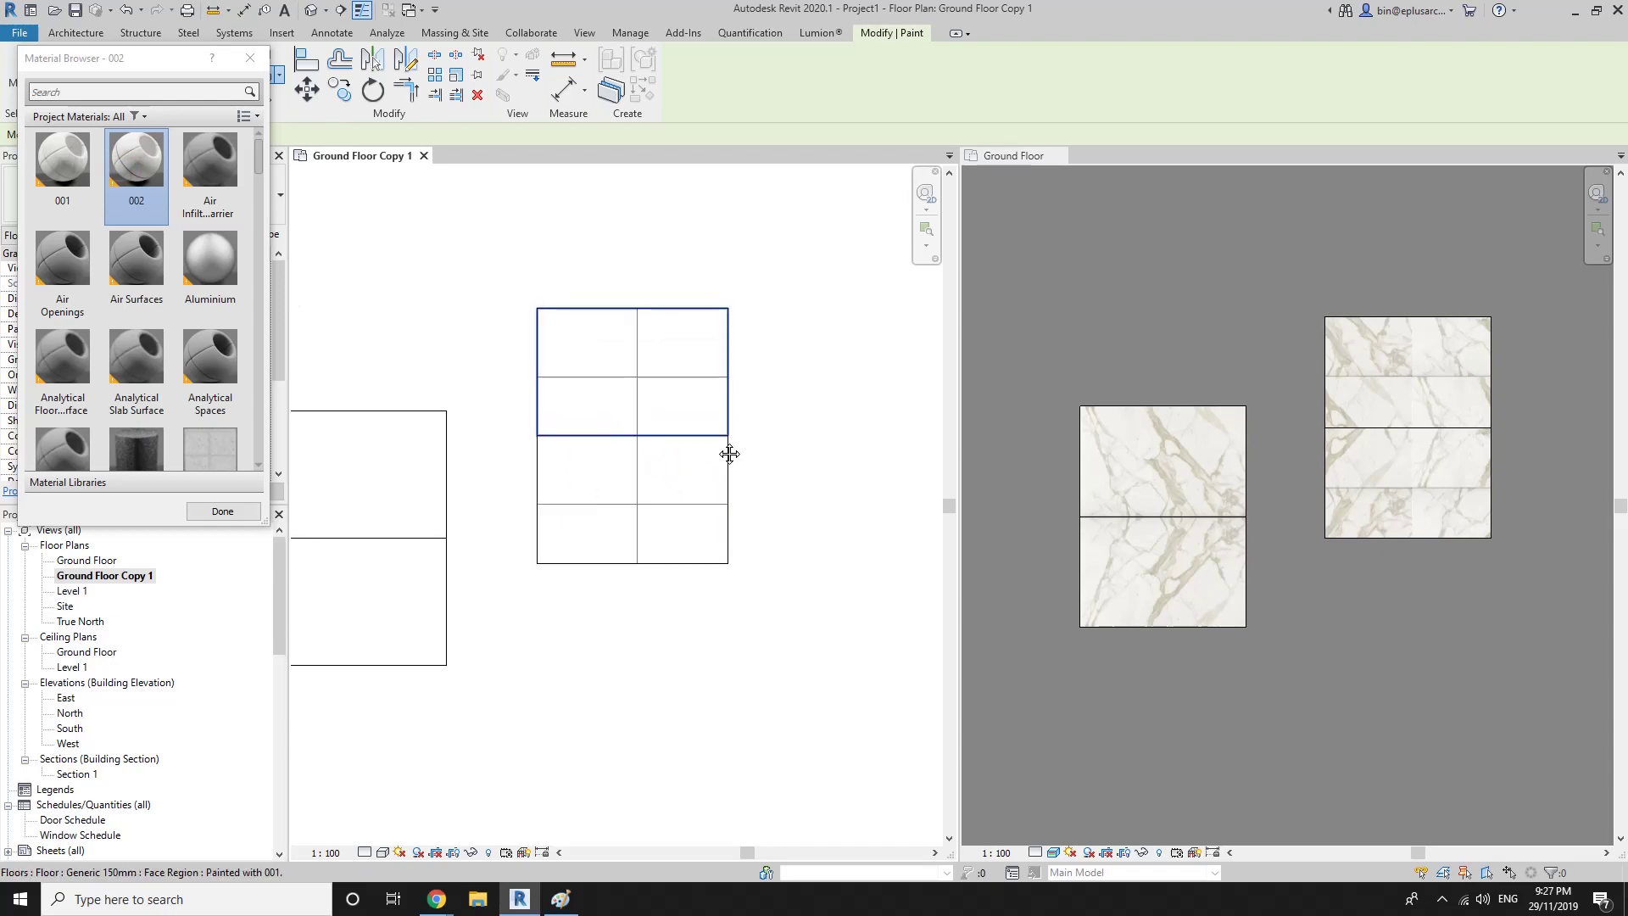
Begin aligning pattern lines, using the floor's right edge as the reference
{"action": "key", "text": "Escape"}
{"action": "key", "text": "a"}
{"action": "key", "text": "l"}
{"action": "left_click", "coordinate": [729, 328]}
Snap pattern lines to the right, top and bottom edges of the right-hand floor's faces
{"action": "left_click", "coordinate": [636, 343]}
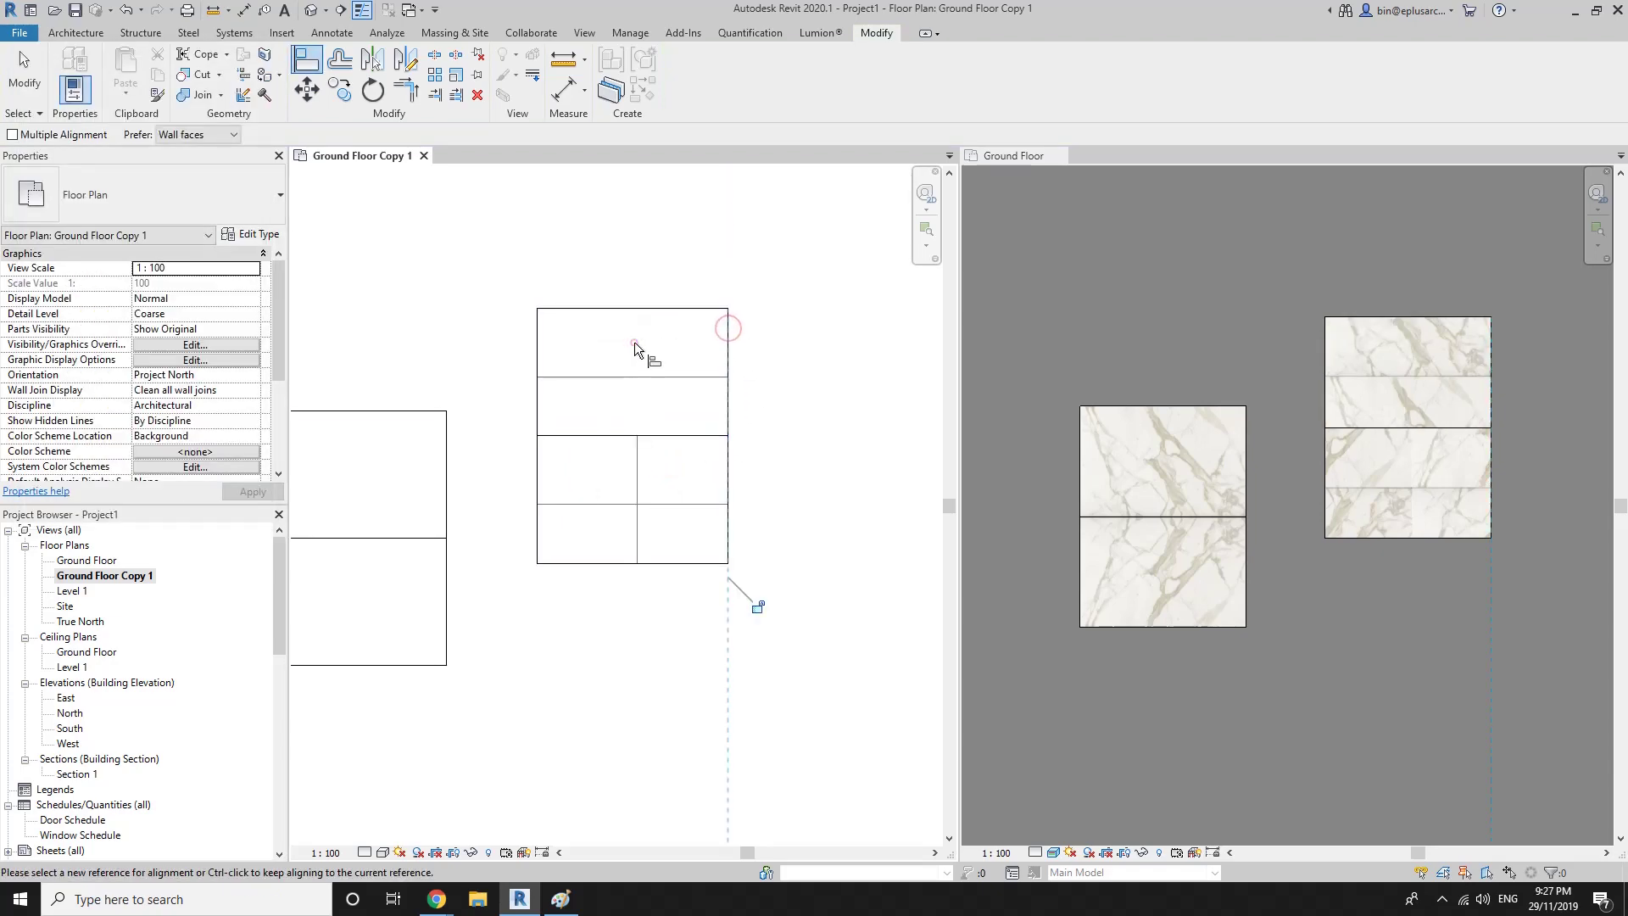
{"action": "left_click", "coordinate": [678, 308]}
{"action": "left_click", "coordinate": [679, 375]}
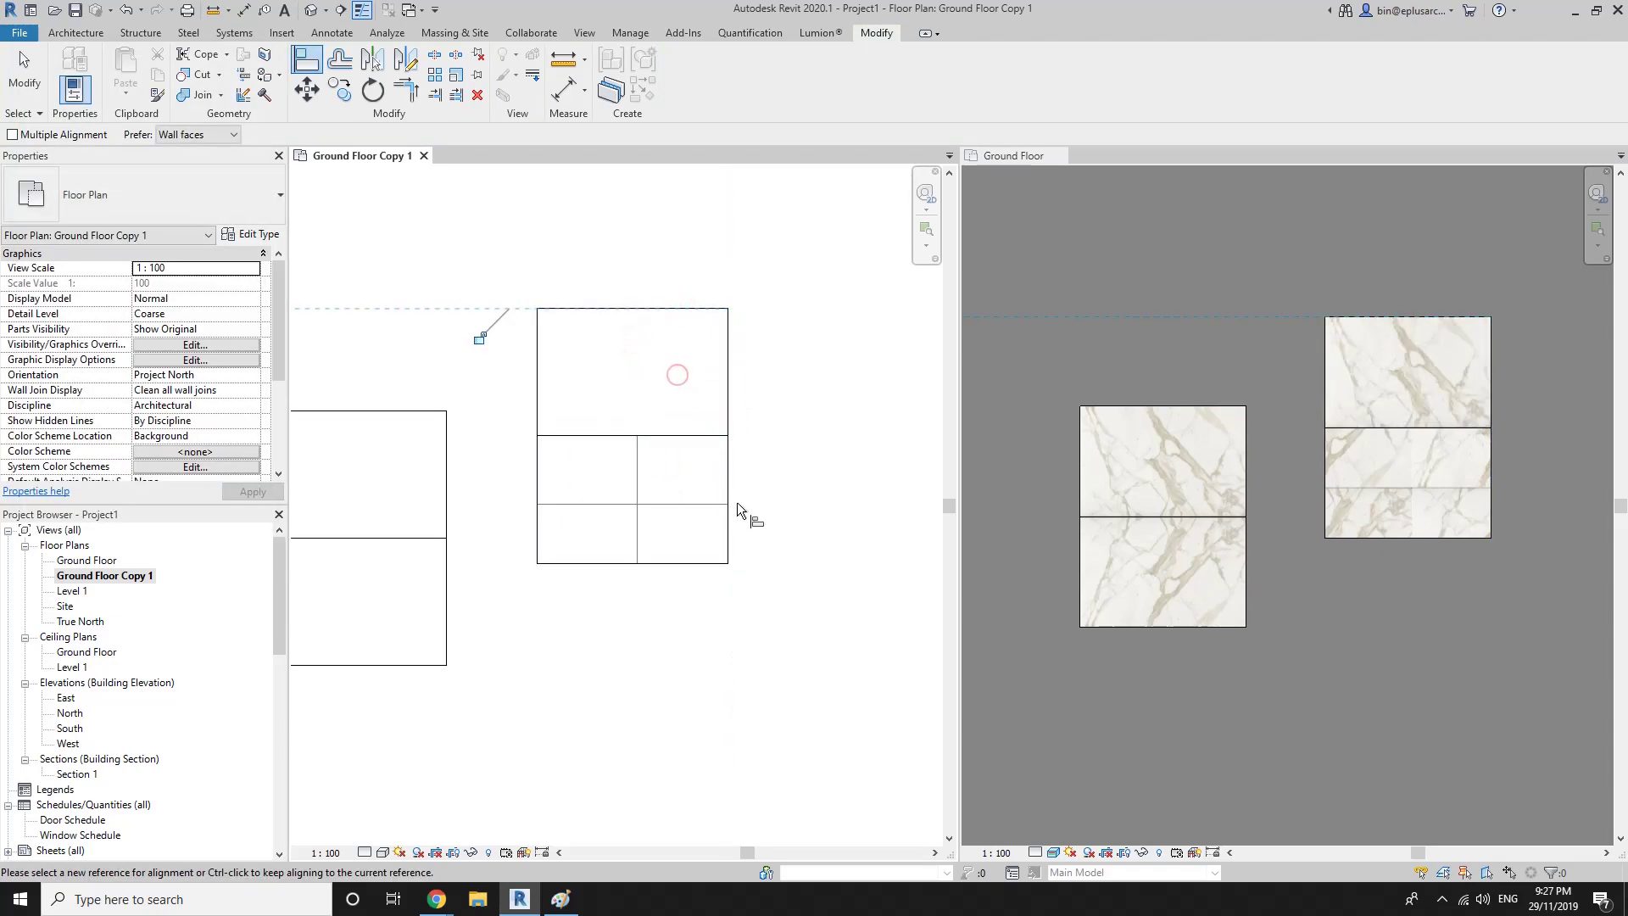
{"action": "left_click", "coordinate": [729, 481]}
{"action": "left_click", "coordinate": [639, 477]}
{"action": "left_click", "coordinate": [635, 563]}
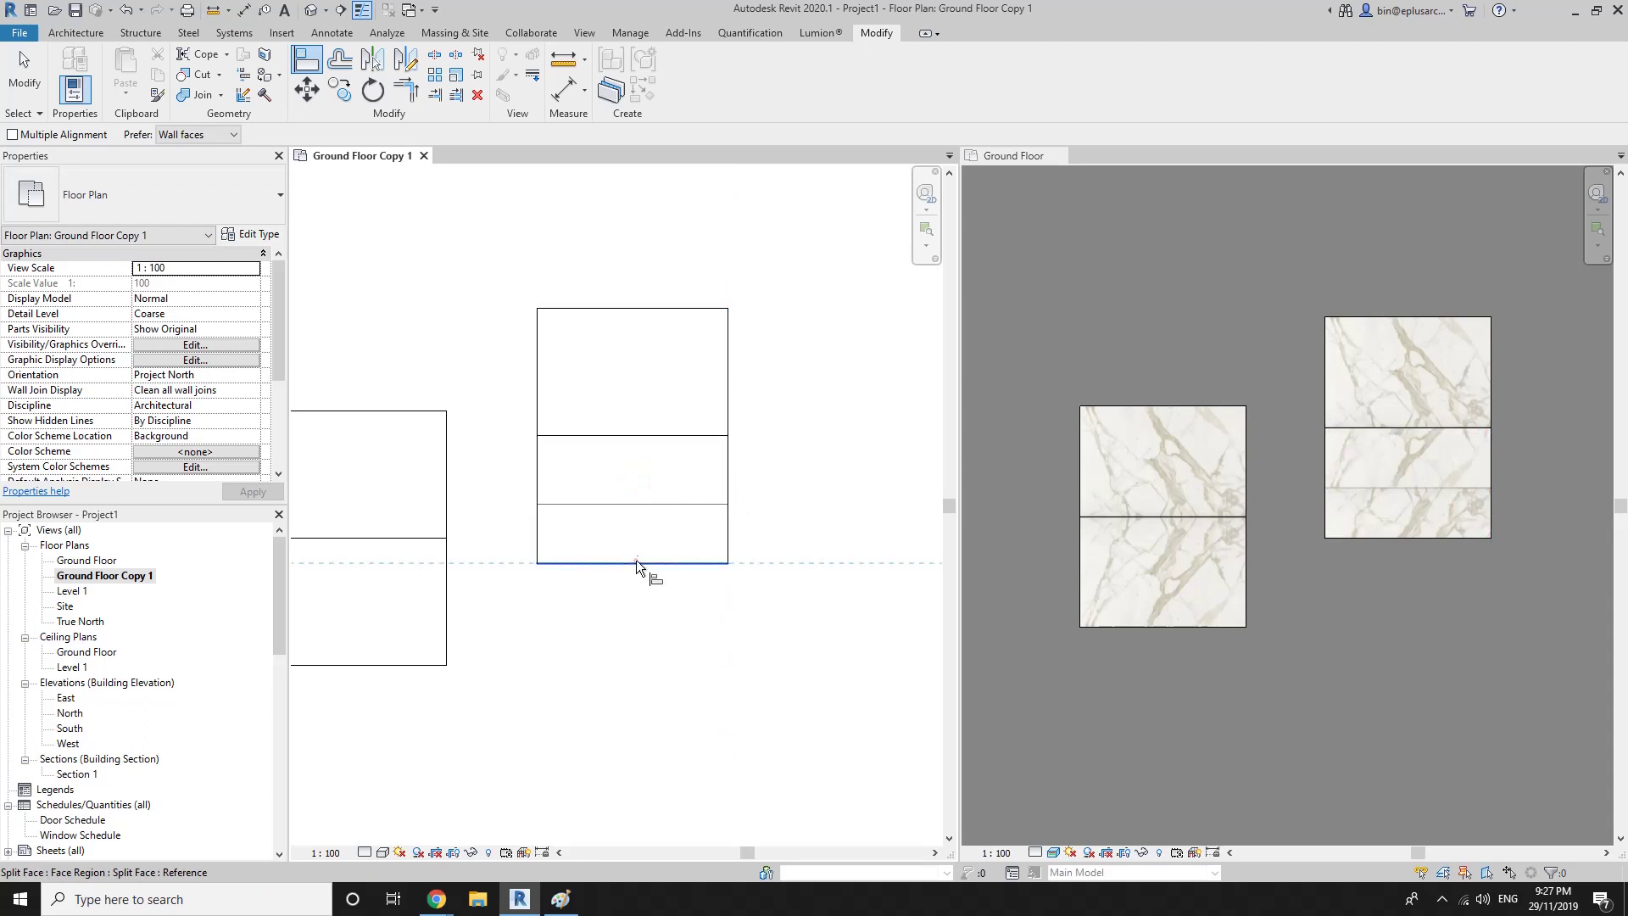
{"action": "left_click", "coordinate": [653, 503]}
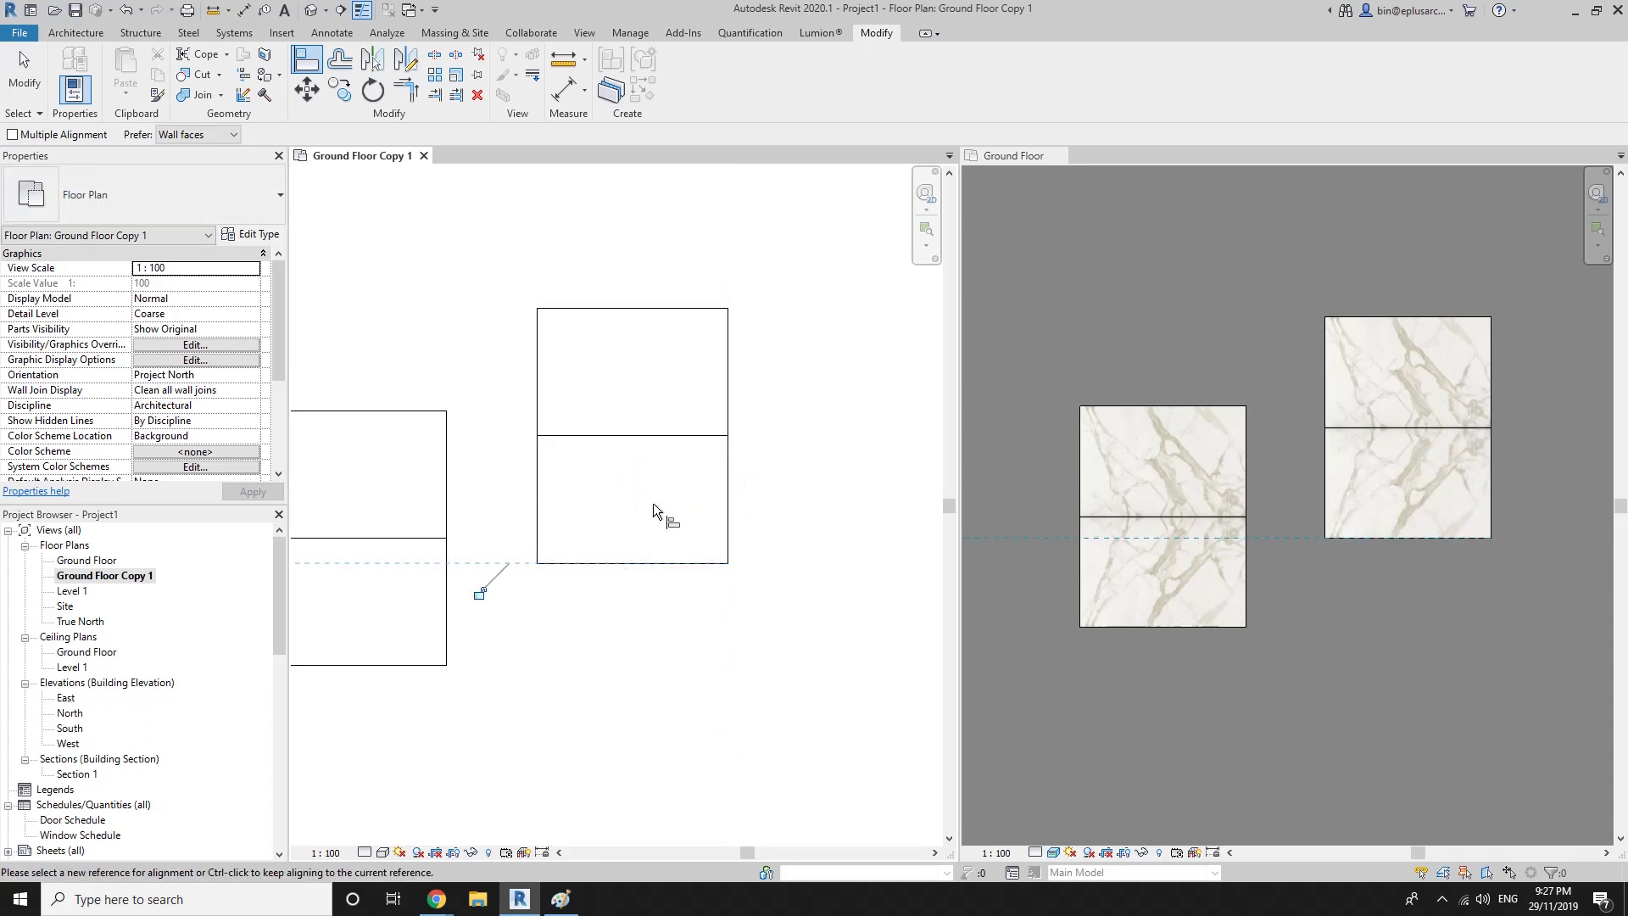
{"action": "key", "text": "Escape"}
{"action": "scroll", "coordinate": [653, 502], "scroll_direction": "down", "scroll_amount": 1}
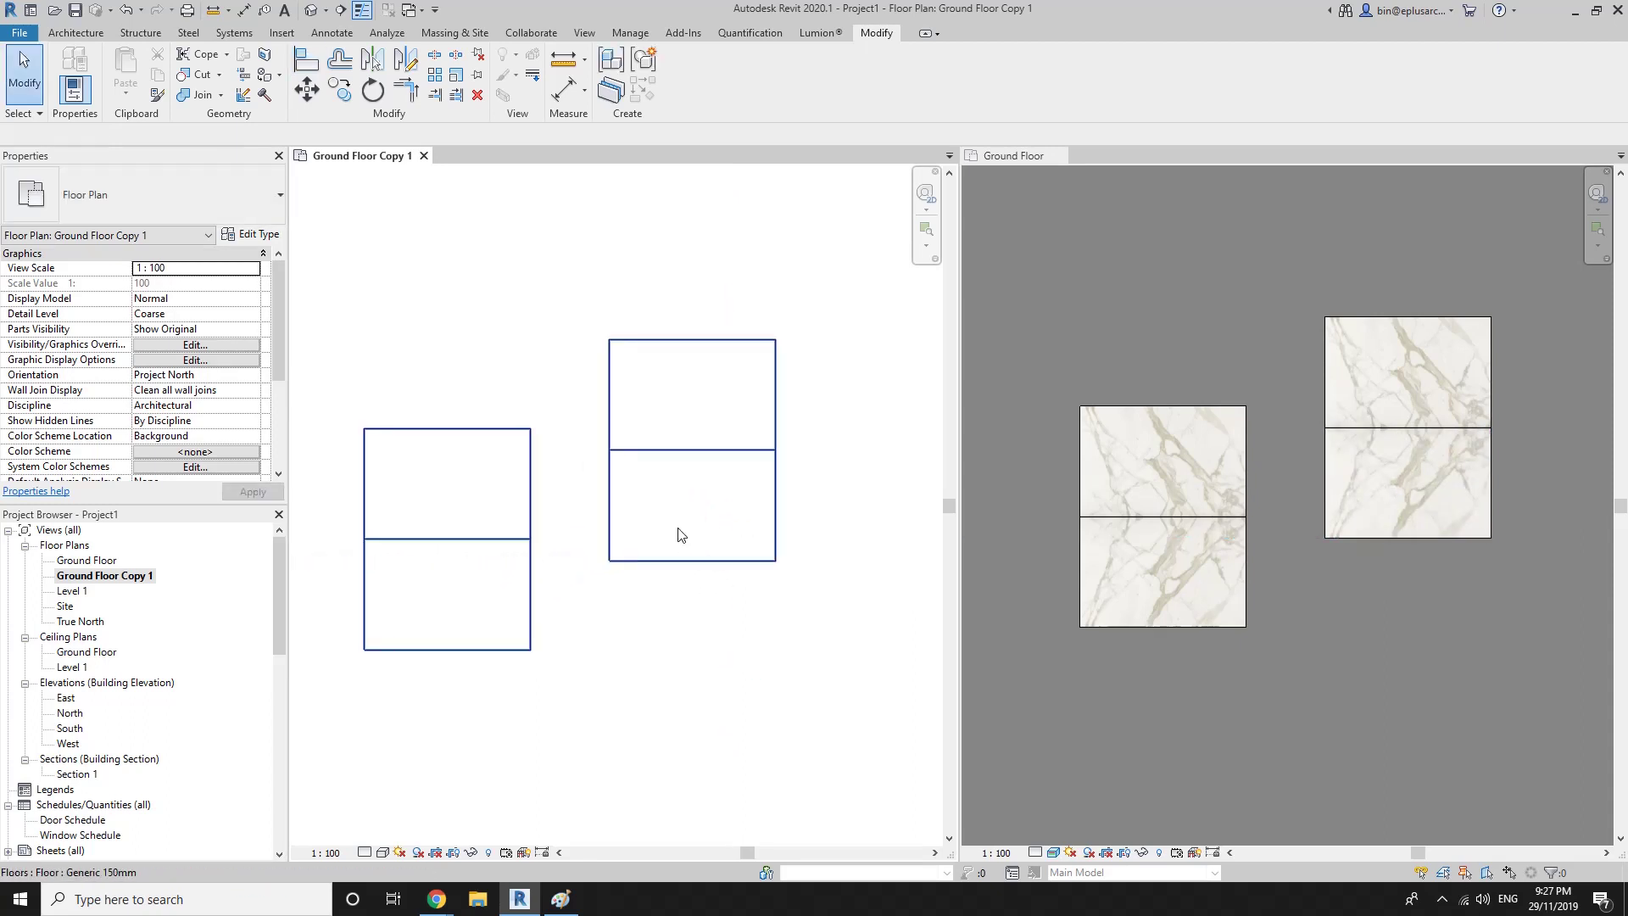